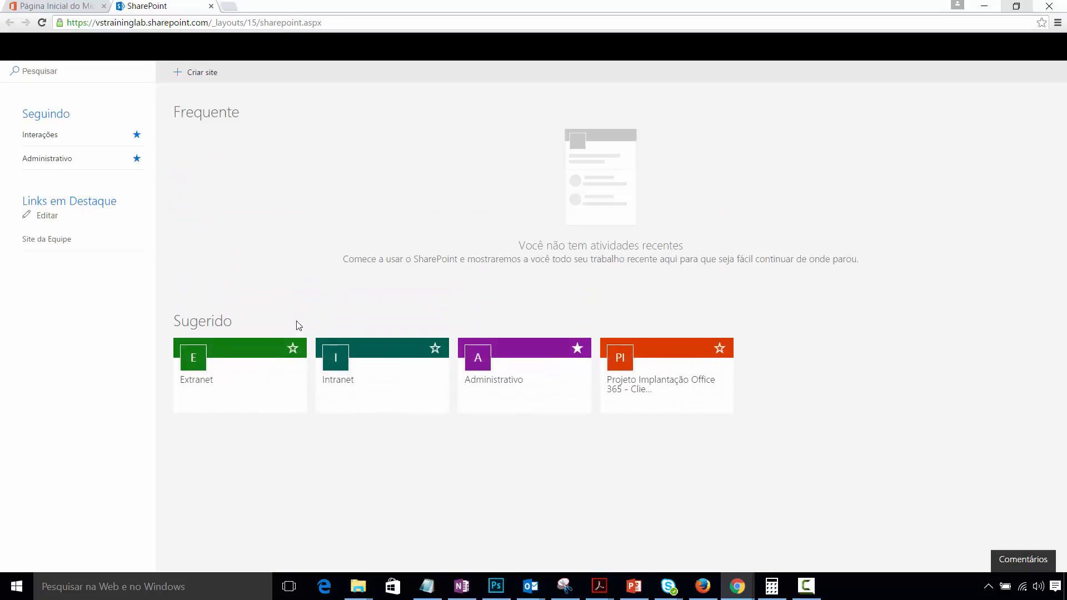
# - Open the Intranet site from the Sugerido tiles on the SharePoint home page
pyautogui.click(387, 399)
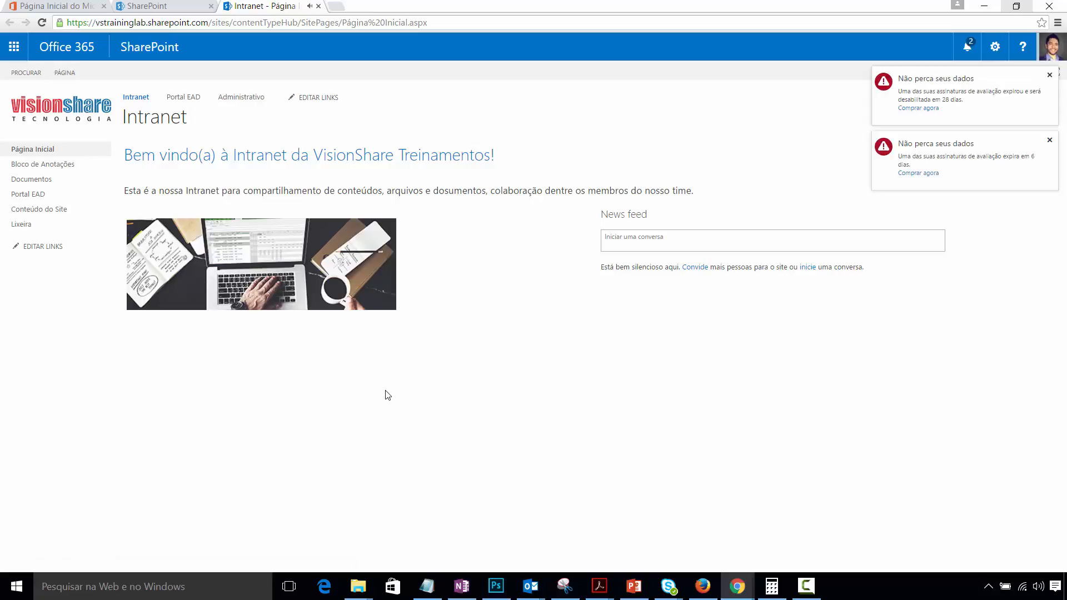
# - Close both 'Não perca seus dados' warnings and start a post in the News feed box
pyautogui.click(1049, 141)
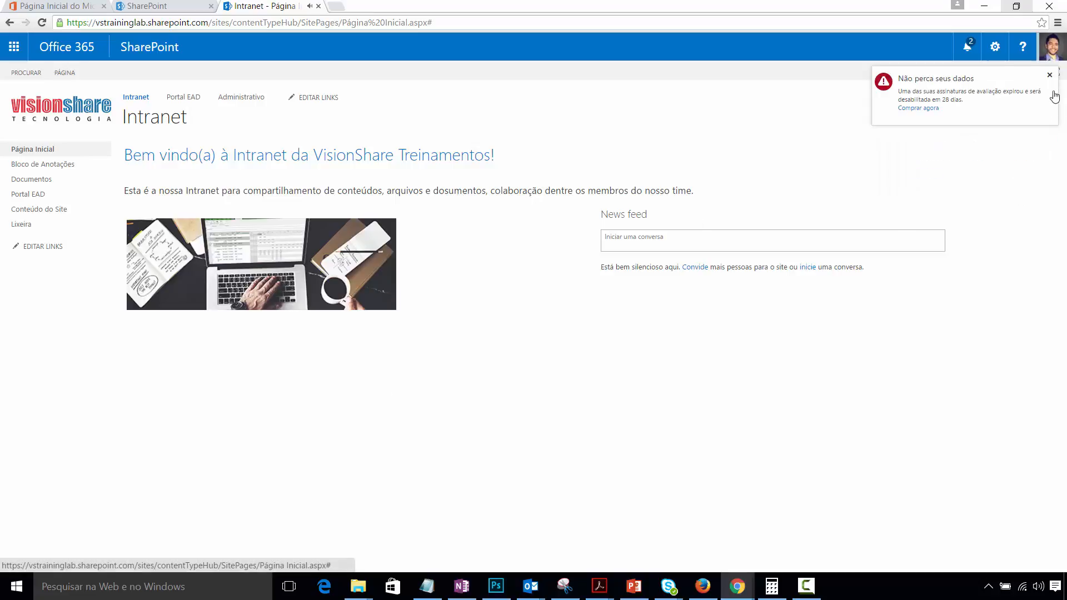
pyautogui.click(1050, 75)
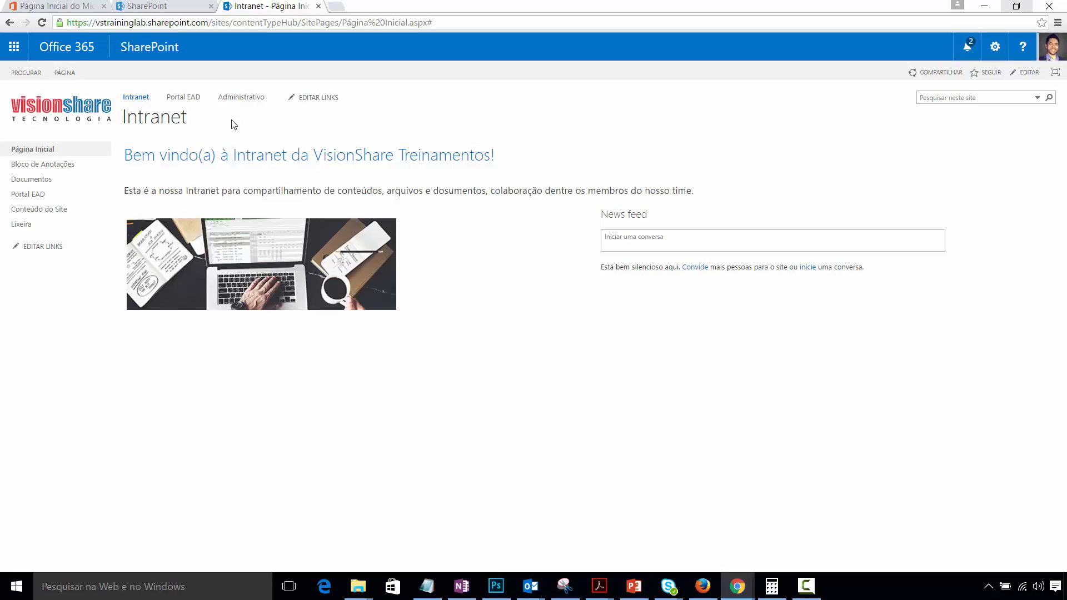
pyautogui.click(609, 243)
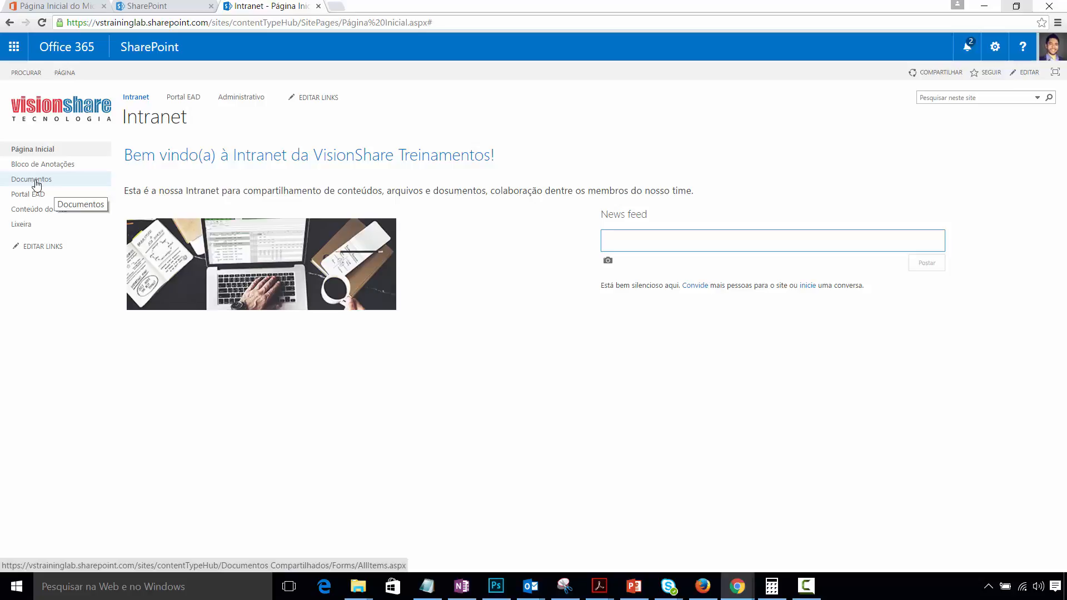
# - Open Portal EAD and Administrativo in new tabs, then close the extra VisionShare Treinamentos tab
pyautogui.rightClick(188, 96)
pyautogui.click(231, 104)
pyautogui.rightClick(247, 100)
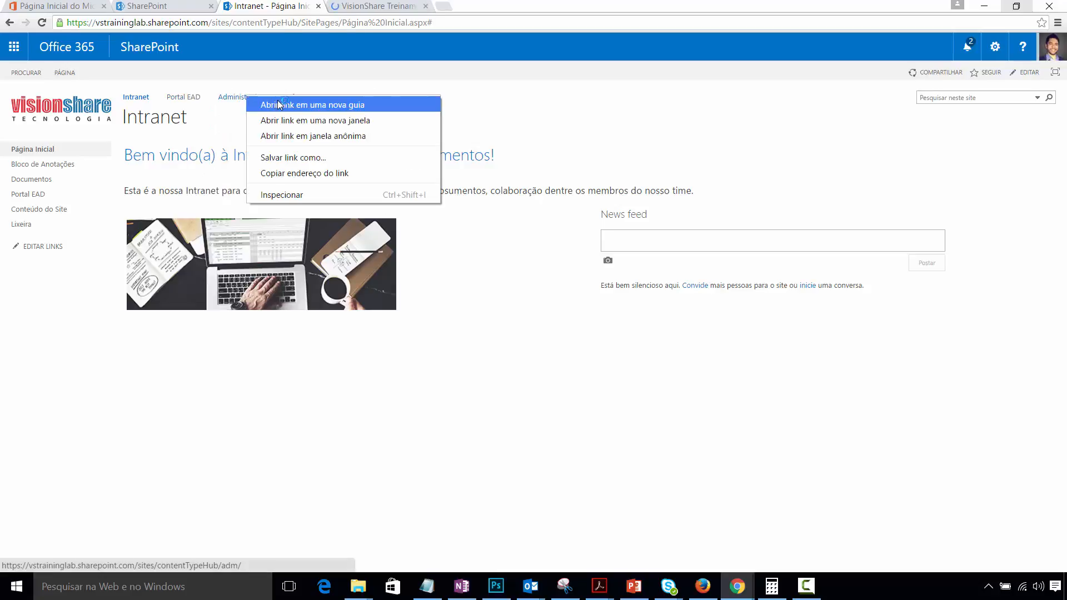
pyautogui.click(280, 103)
pyautogui.click(376, 6)
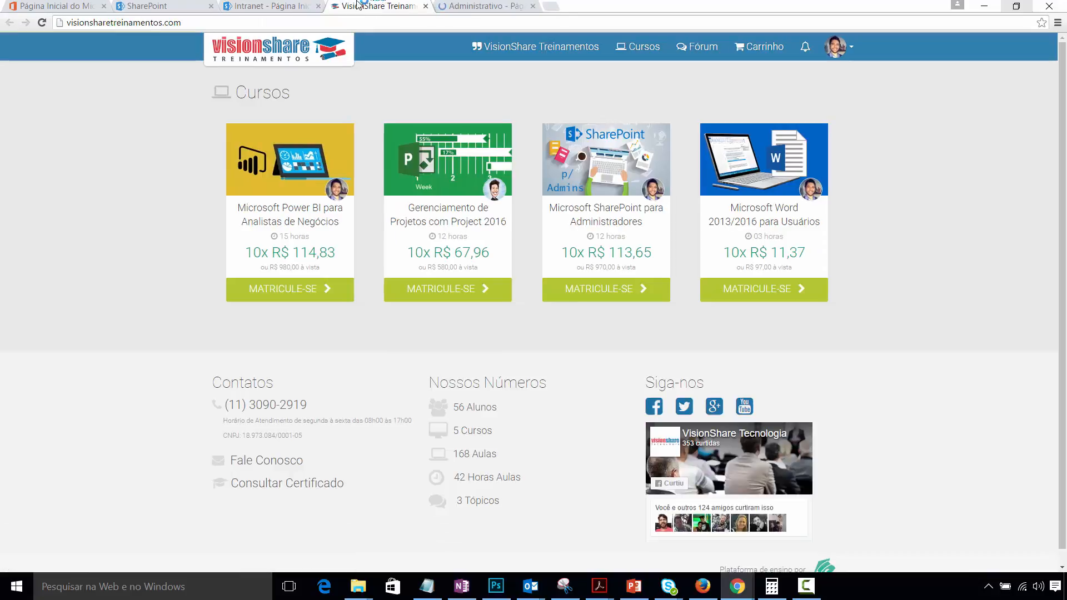
pyautogui.click(426, 7)
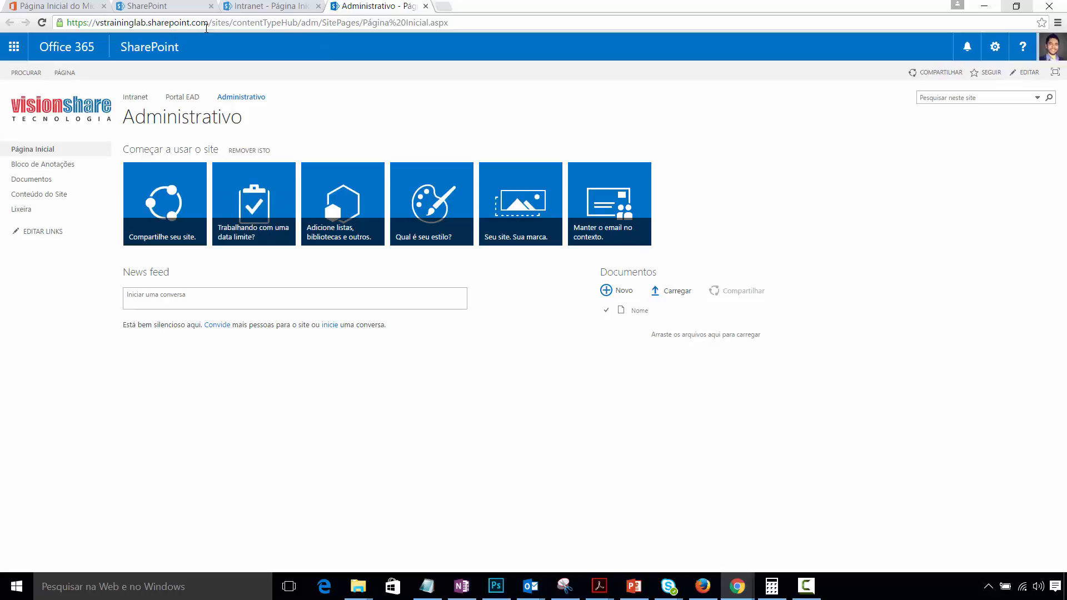
# - Dismiss both trial-expiry warnings on Administrativo and show its empty Documentos library
pyautogui.moveTo(228, 23); pyautogui.dragTo(212, 23)
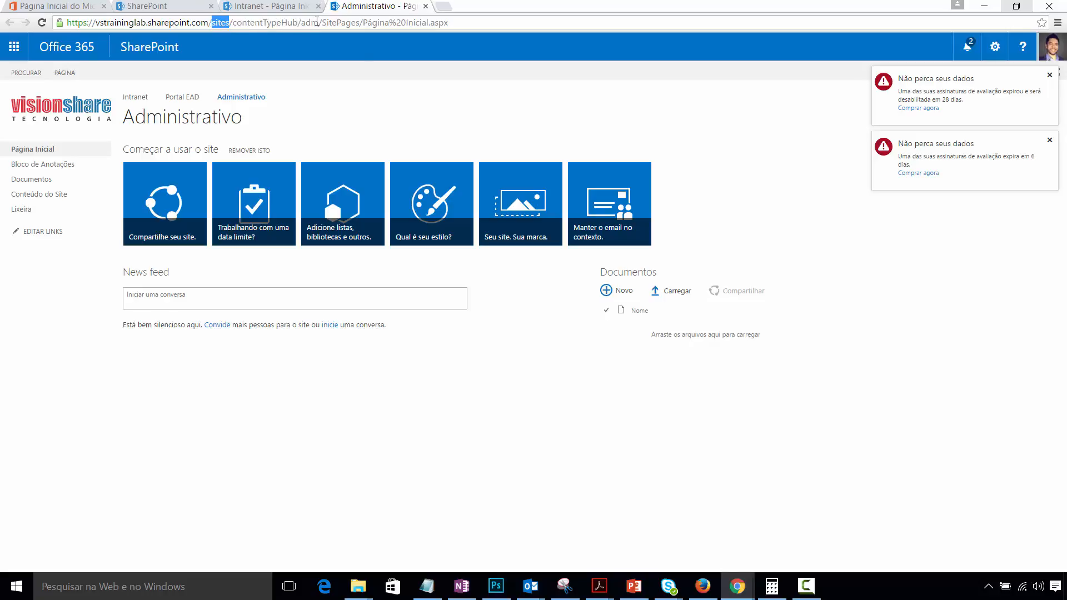
pyautogui.click(1050, 140)
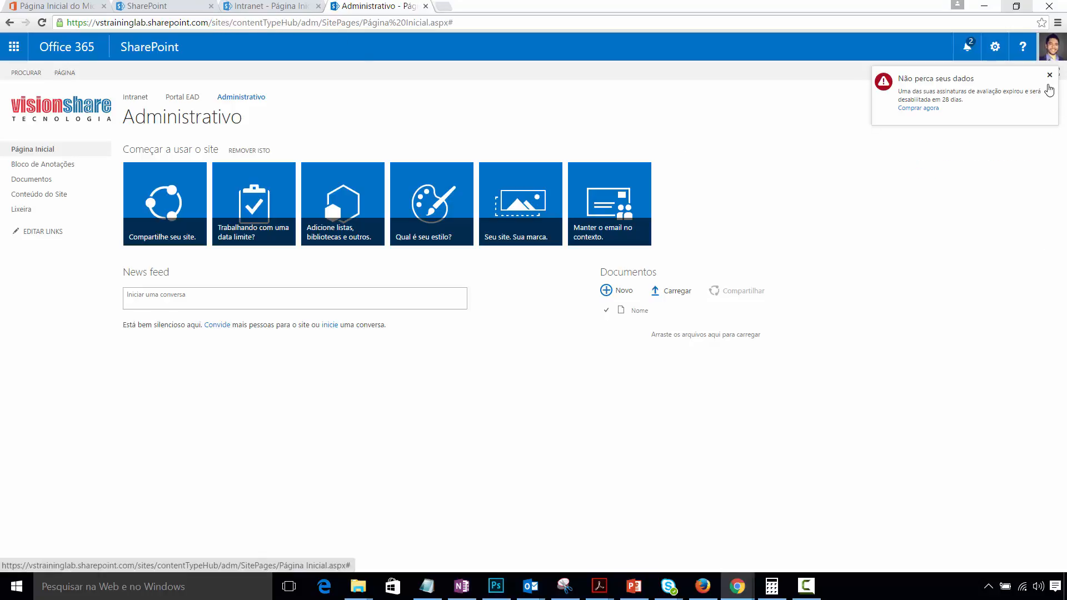
pyautogui.click(1050, 75)
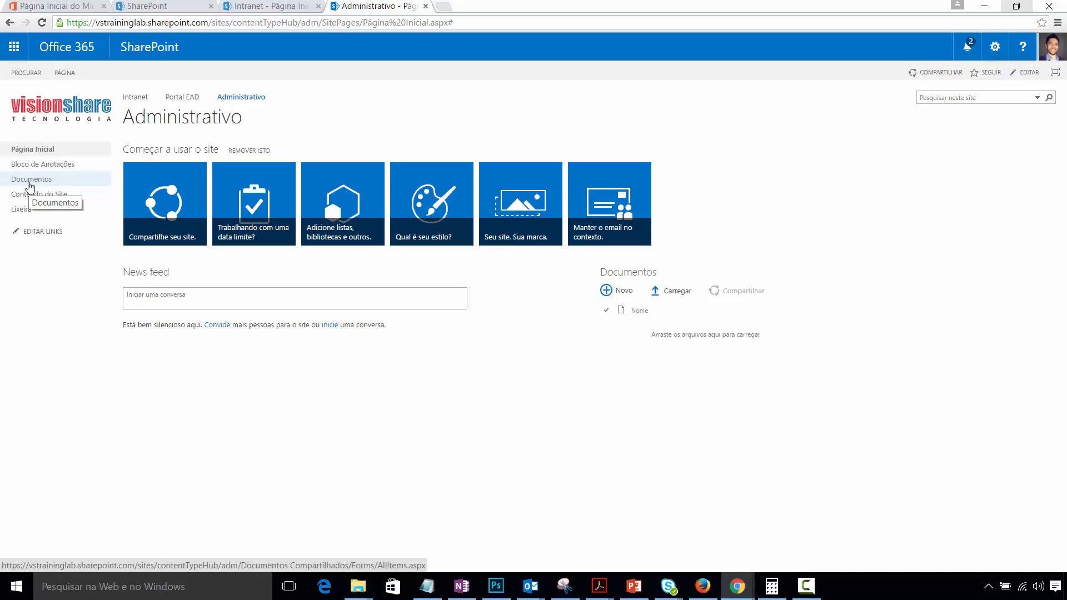
pyautogui.click(31, 186)
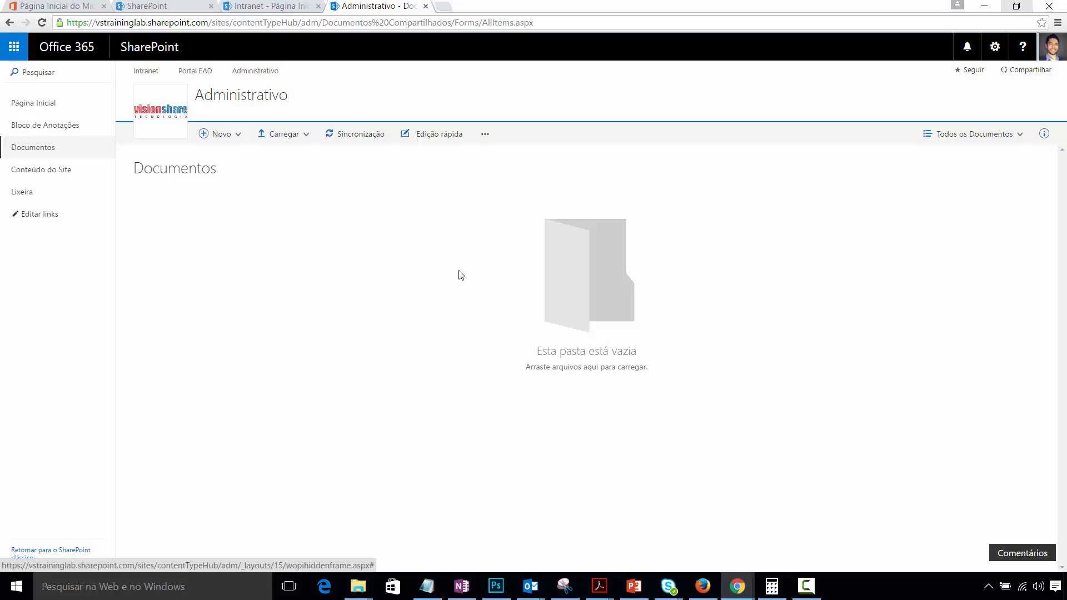
# - Launch the Office 365 Admin app in a new tab and reach SharePoint under Admin centers
pyautogui.click(165, 6)
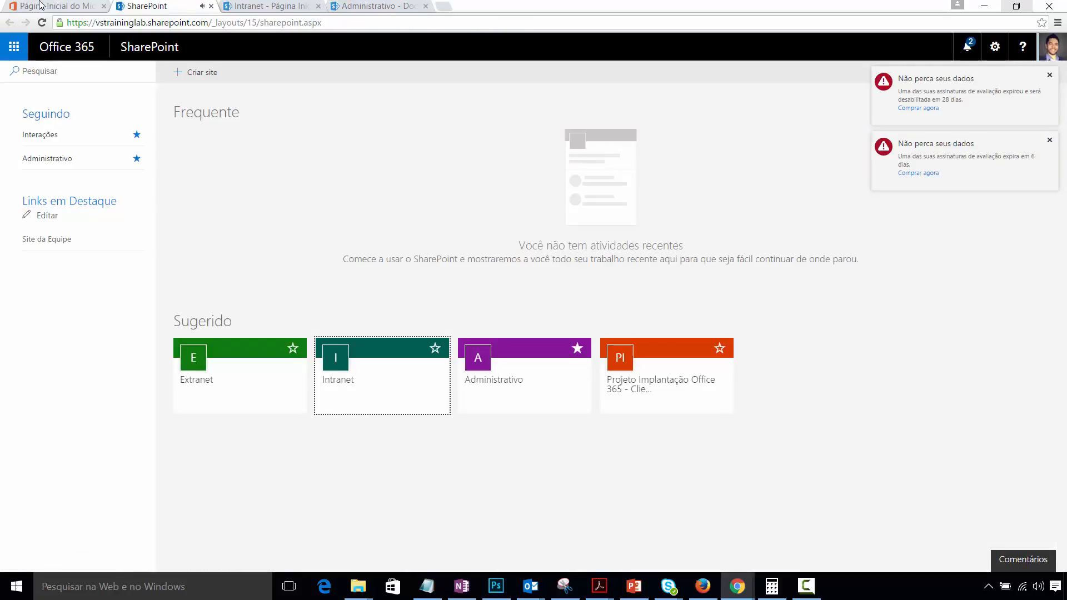
pyautogui.click(39, 4)
pyautogui.rightClick(336, 409)
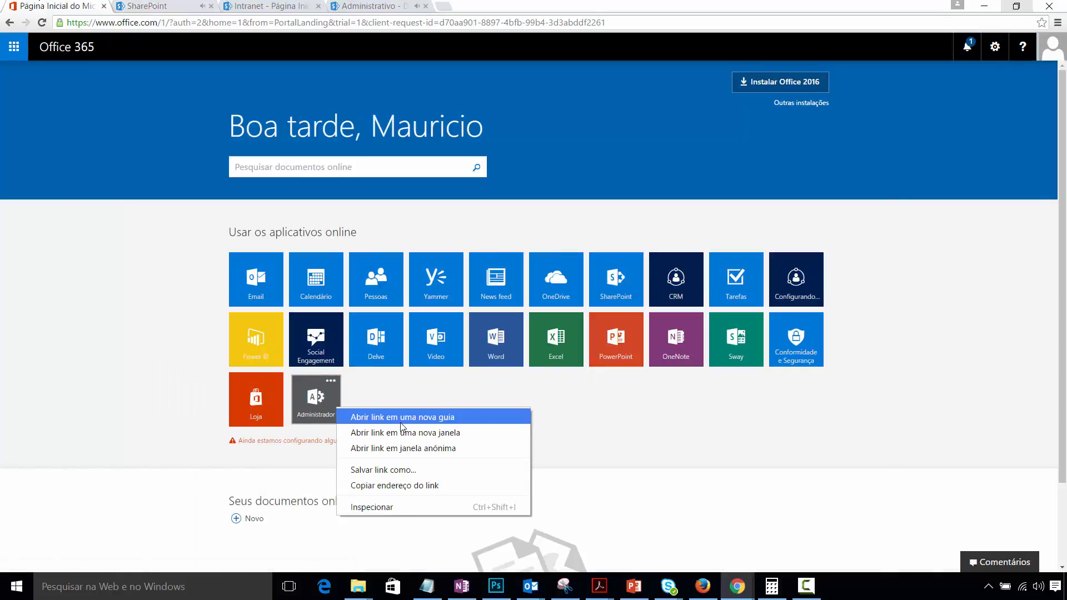
pyautogui.click(401, 422)
pyautogui.hotkey('ctrl', 'Tab')
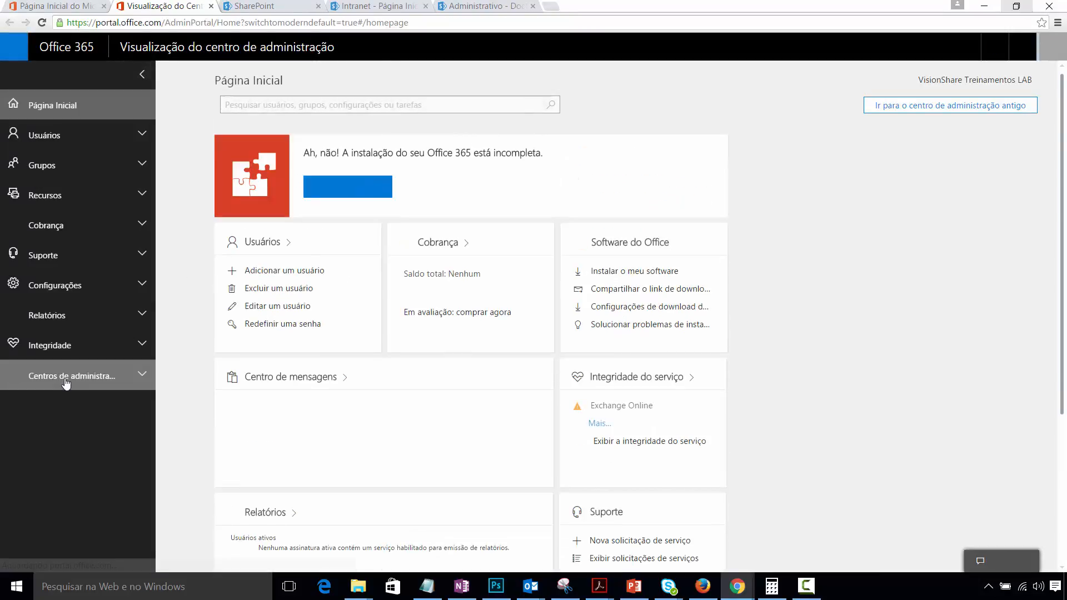
pyautogui.click(67, 376)
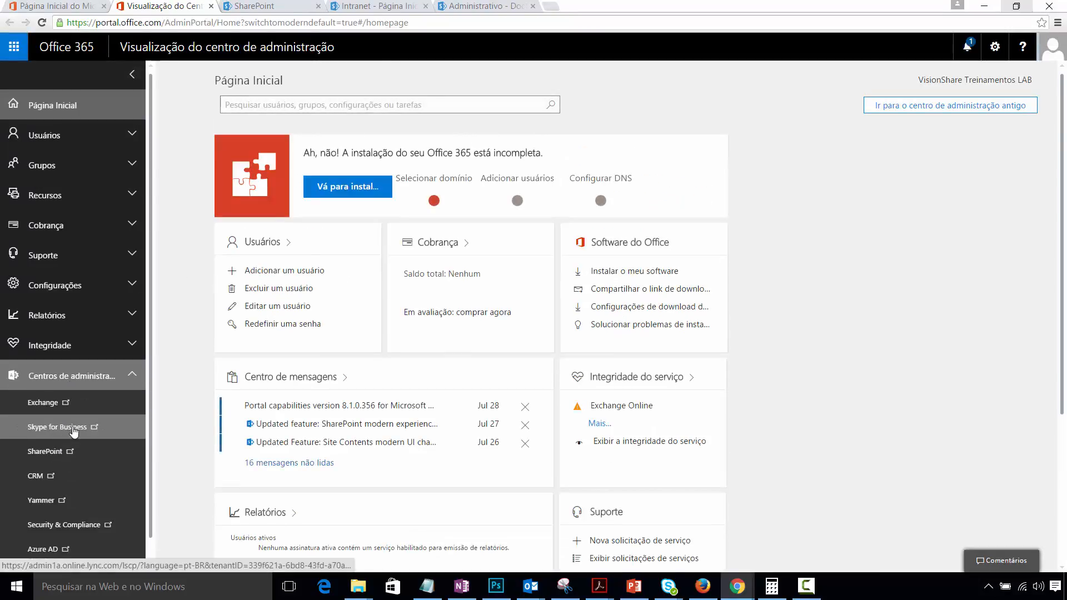
pyautogui.click(50, 451)
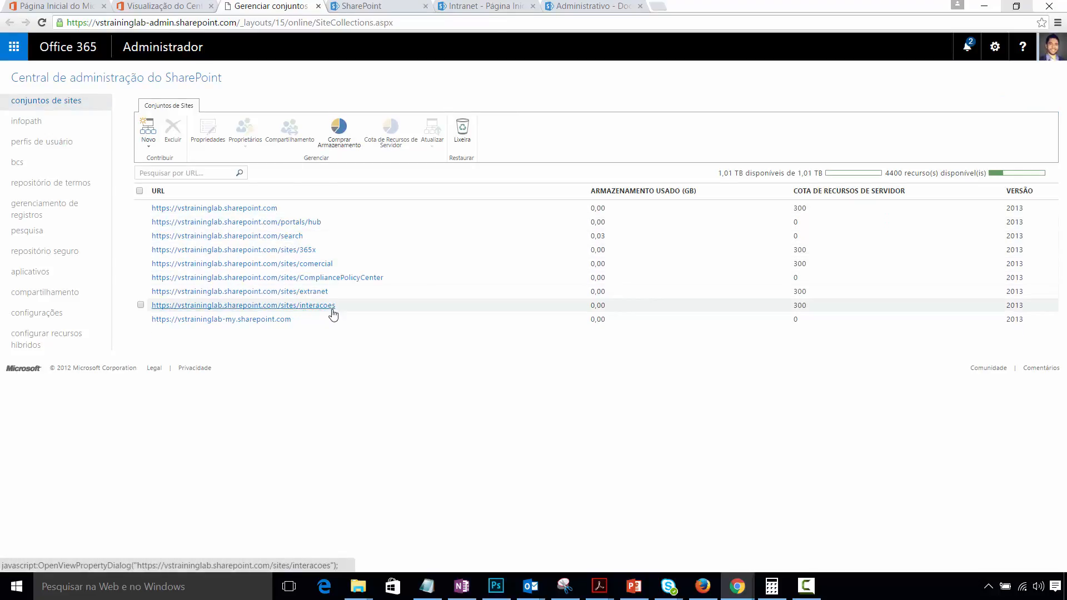
# - Copy the /sites/interacoes URL from the site collections list and load it in a fresh tab
pyautogui.moveTo(336, 306); pyautogui.dragTo(152, 307)
pyautogui.hotkey('ctrl', 'c')
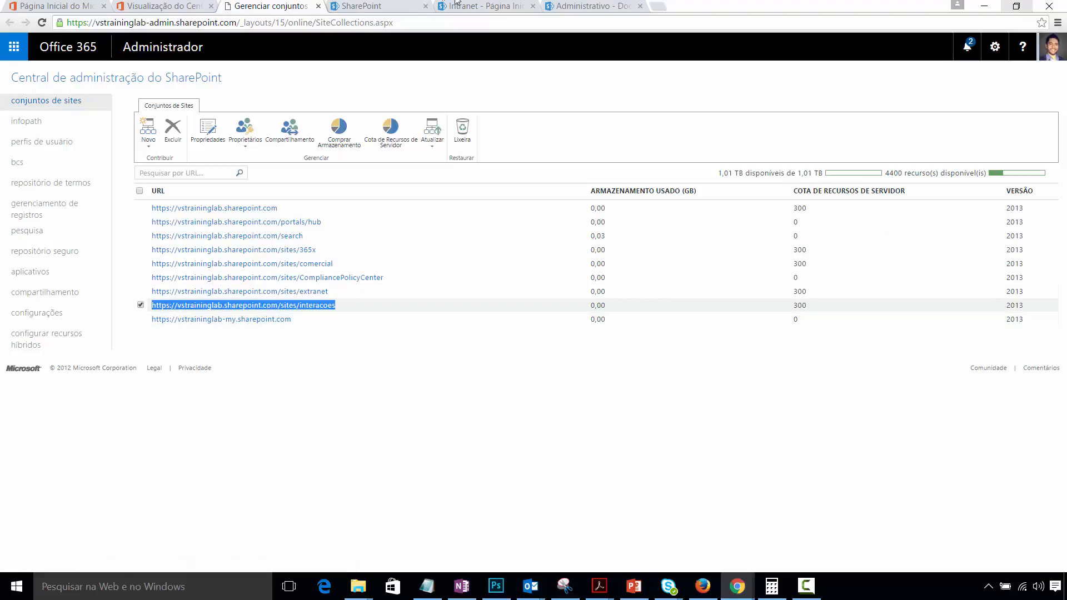
pyautogui.click(657, 6)
pyautogui.hotkey('ctrl', 'v')
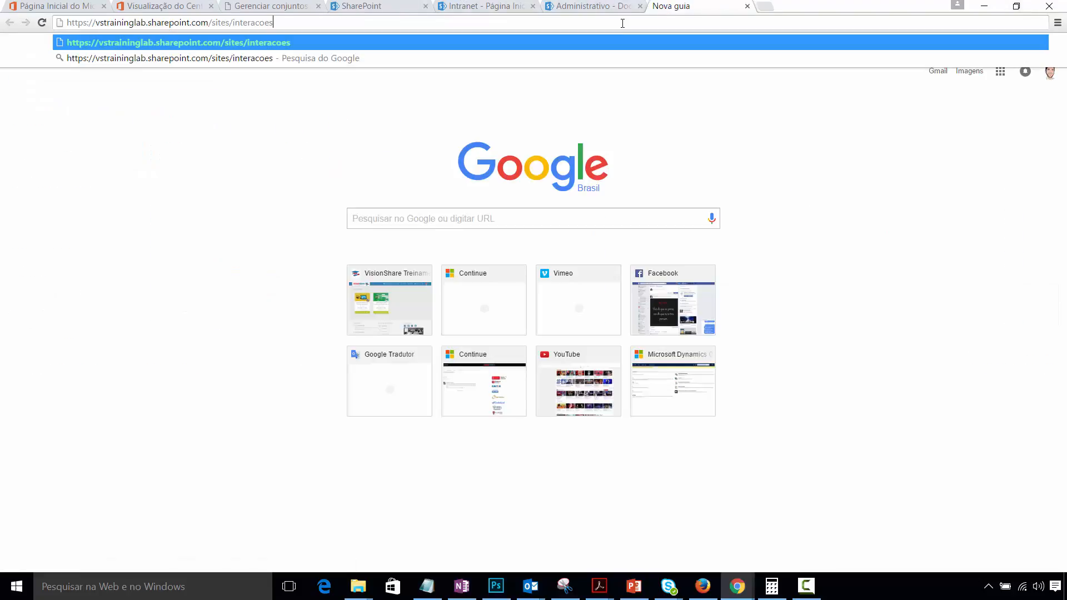
pyautogui.press('Return')
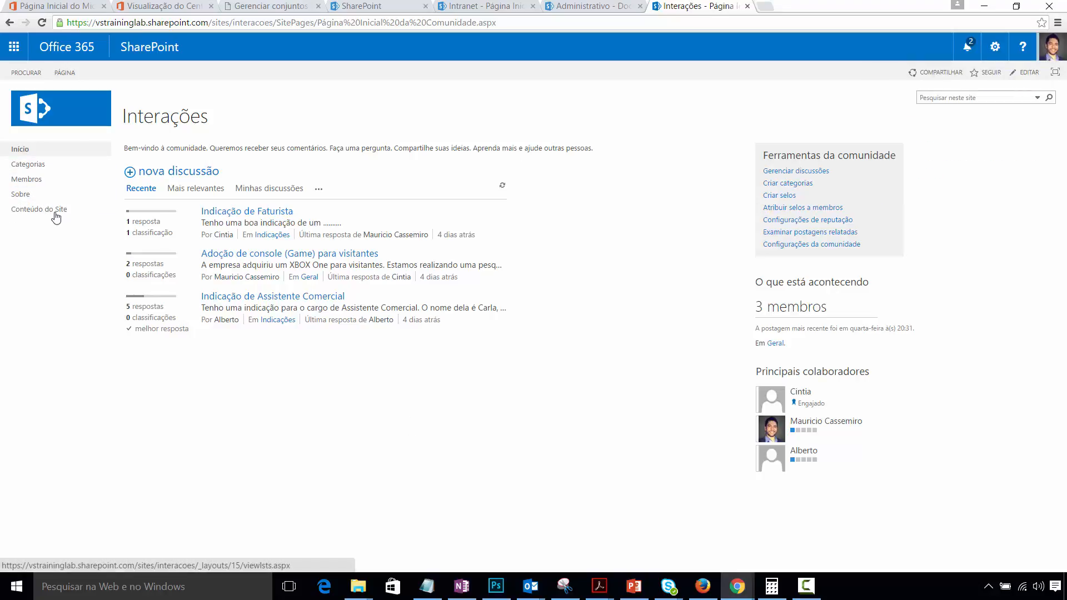
# - Show Conteúdo do site from the gear menu, then the Ativos do Site library
pyautogui.click(995, 49)
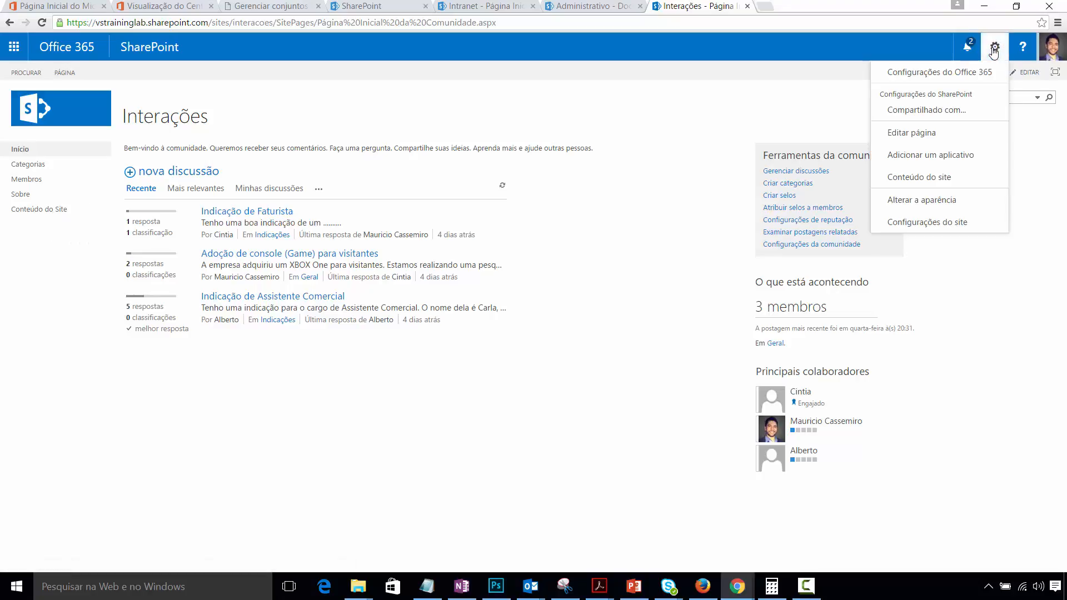
pyautogui.click(947, 176)
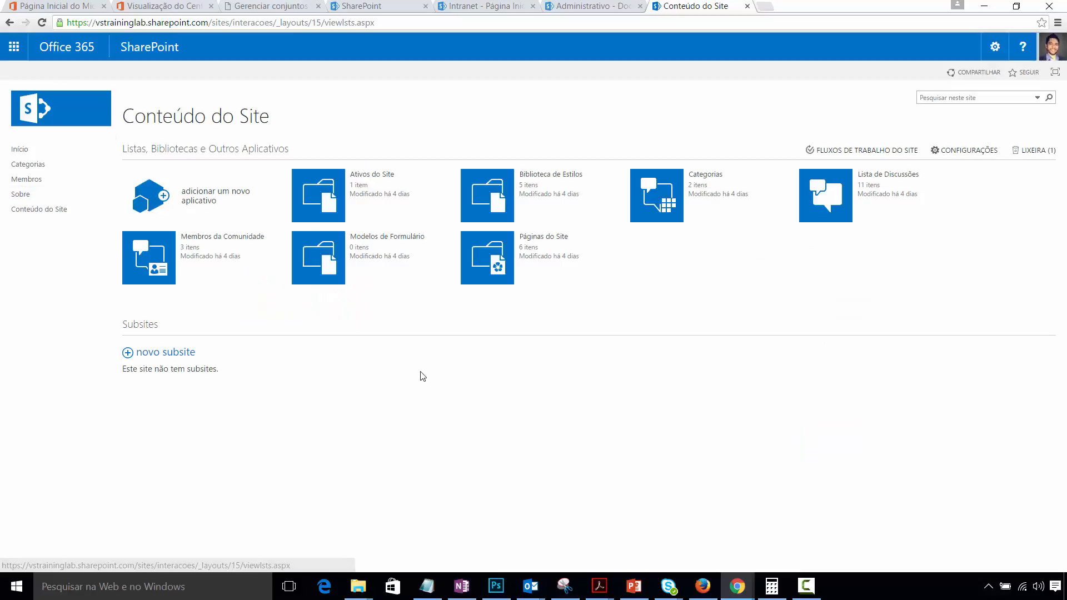
pyautogui.click(322, 186)
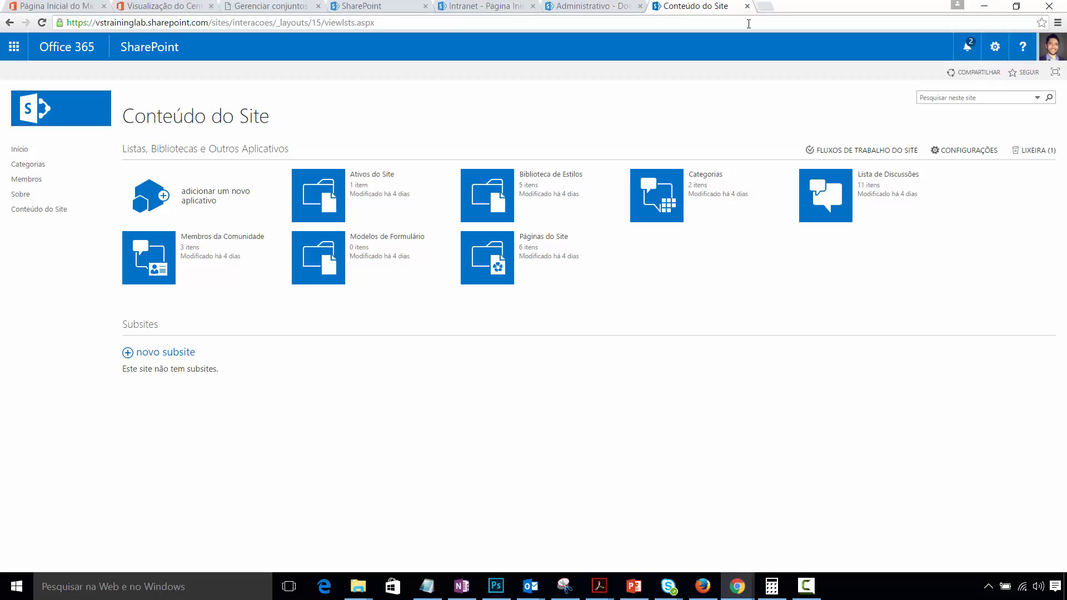
# - Close the Interações contents tab and select the sites/365x URL in the admin list
pyautogui.click(747, 6)
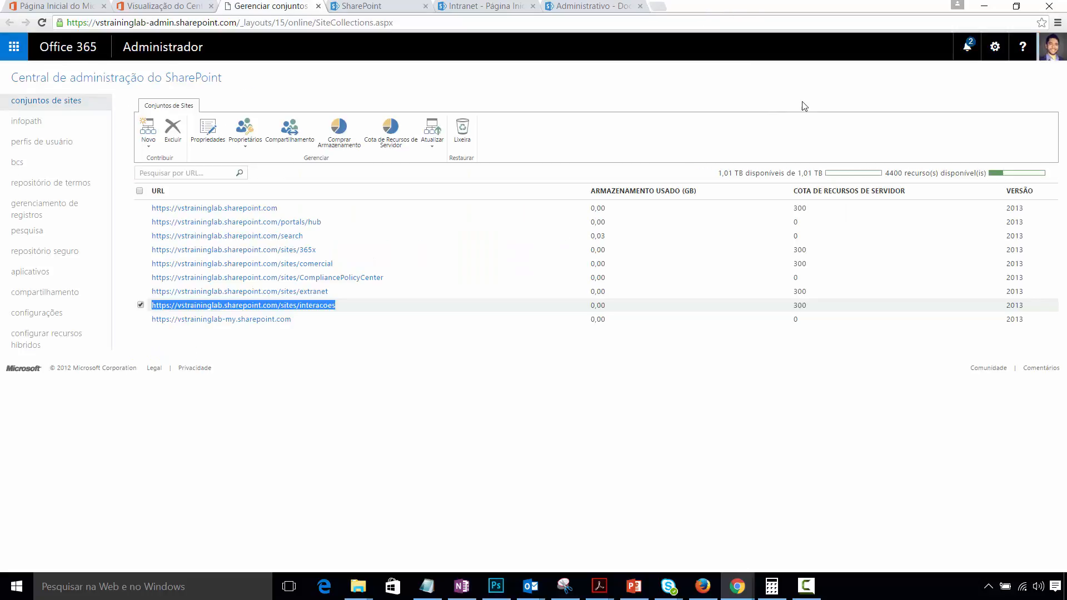
pyautogui.click(317, 330)
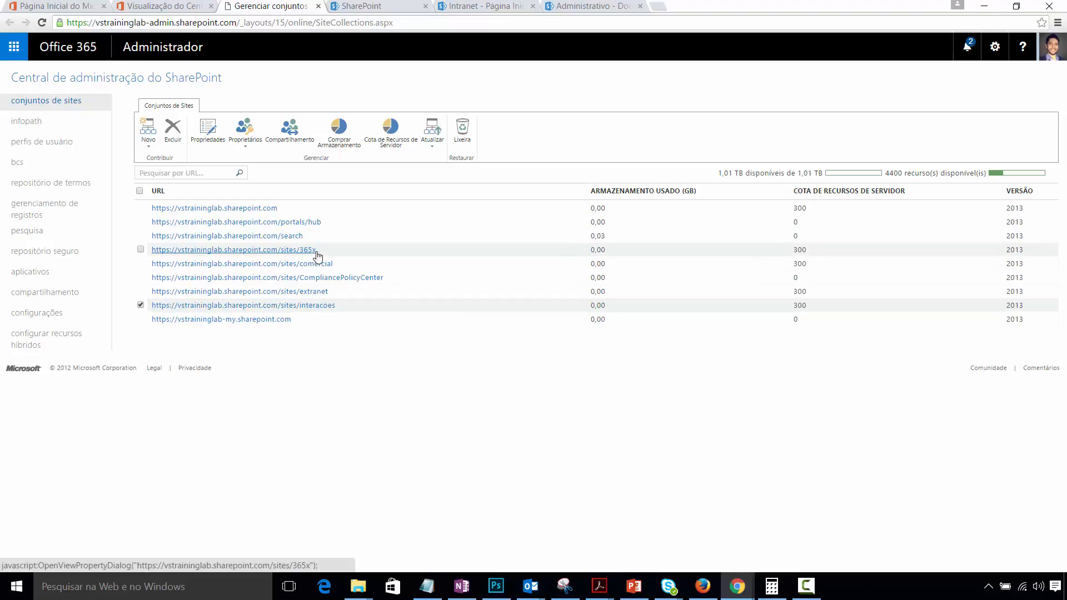
pyautogui.moveTo(317, 250); pyautogui.dragTo(156, 256)
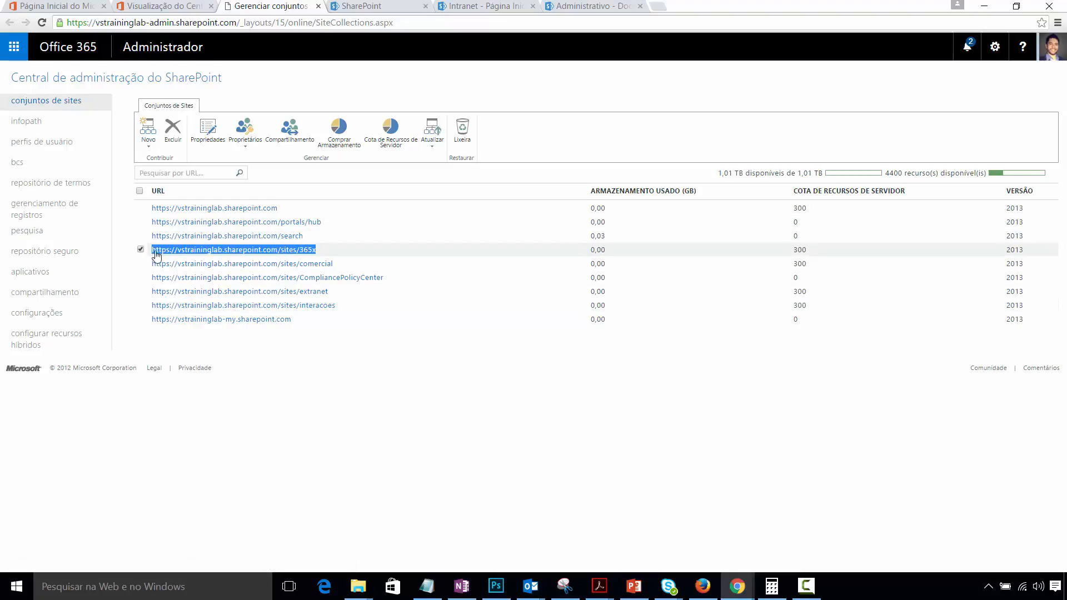
# - Load the copied sites/365x address in a new tab and show its Documentos library
pyautogui.click(662, 7)
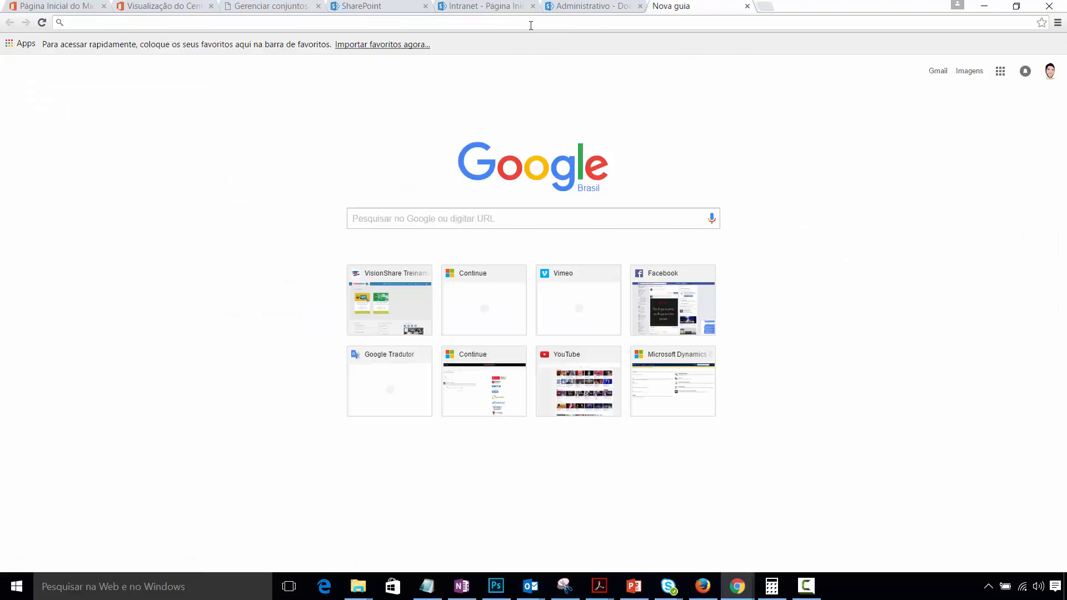
pyautogui.write('https://vstraininglab.sharepoint.com/sites/365x')
pyautogui.press('Return')
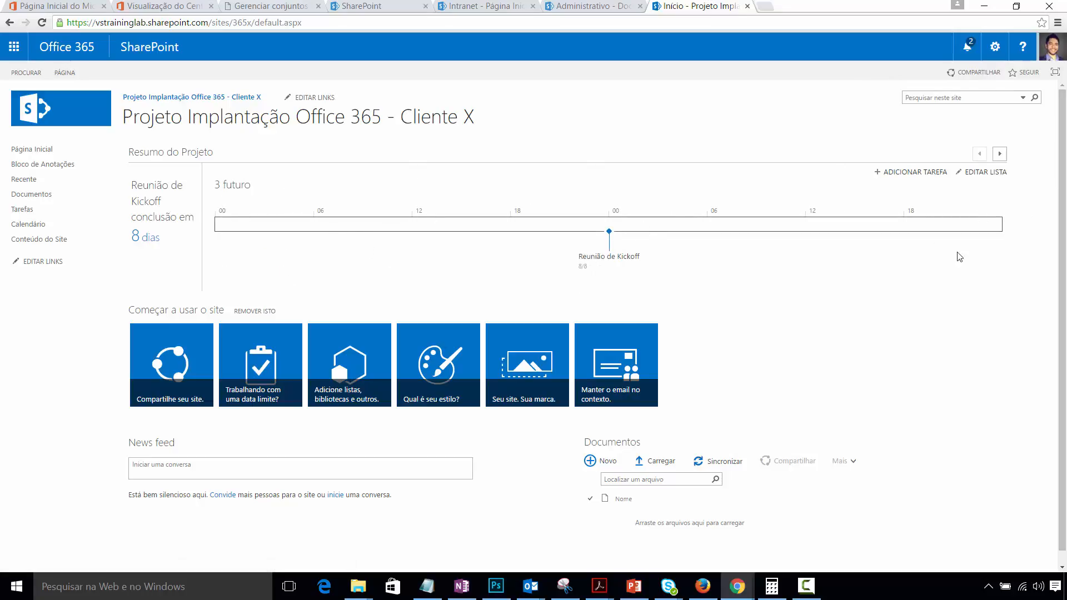
pyautogui.scroll(-1, 990, 331)
pyautogui.click(234, 453)
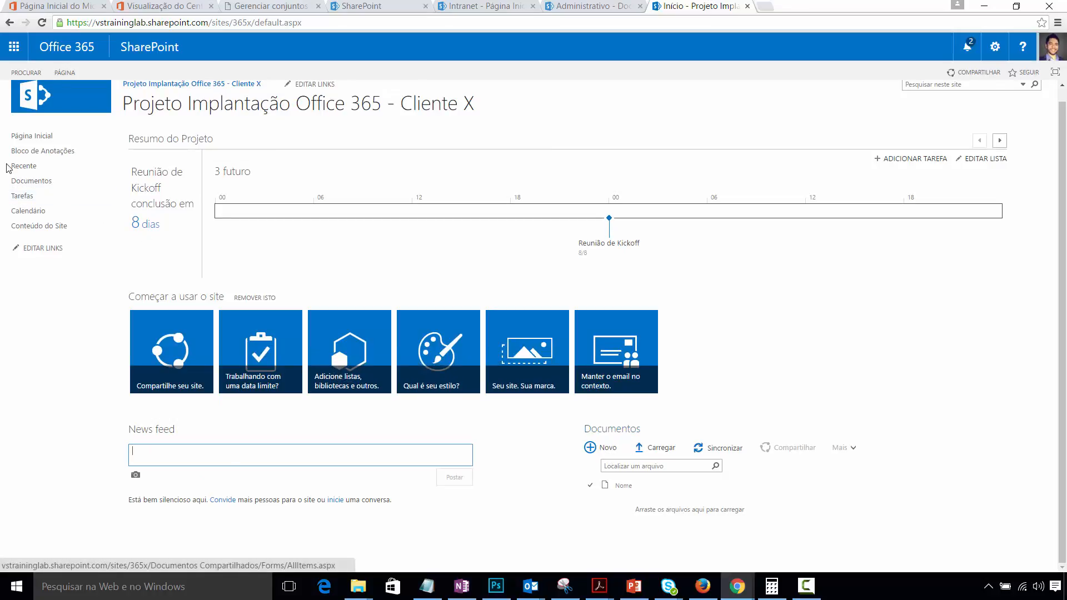
pyautogui.click(35, 181)
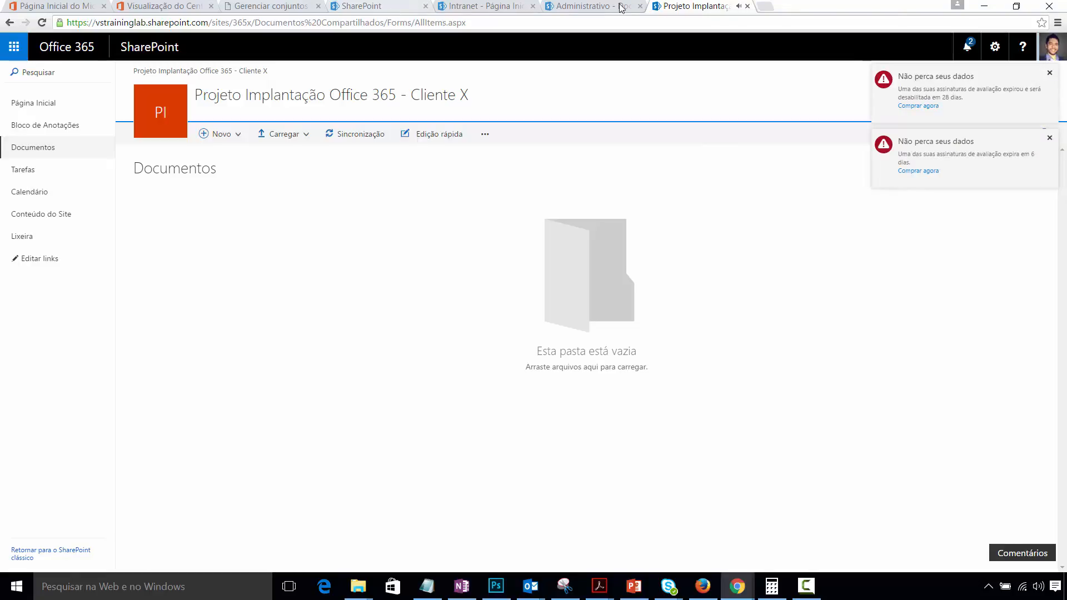
# - Dismiss both data-loss warnings on the Administrativo site
pyautogui.click(603, 7)
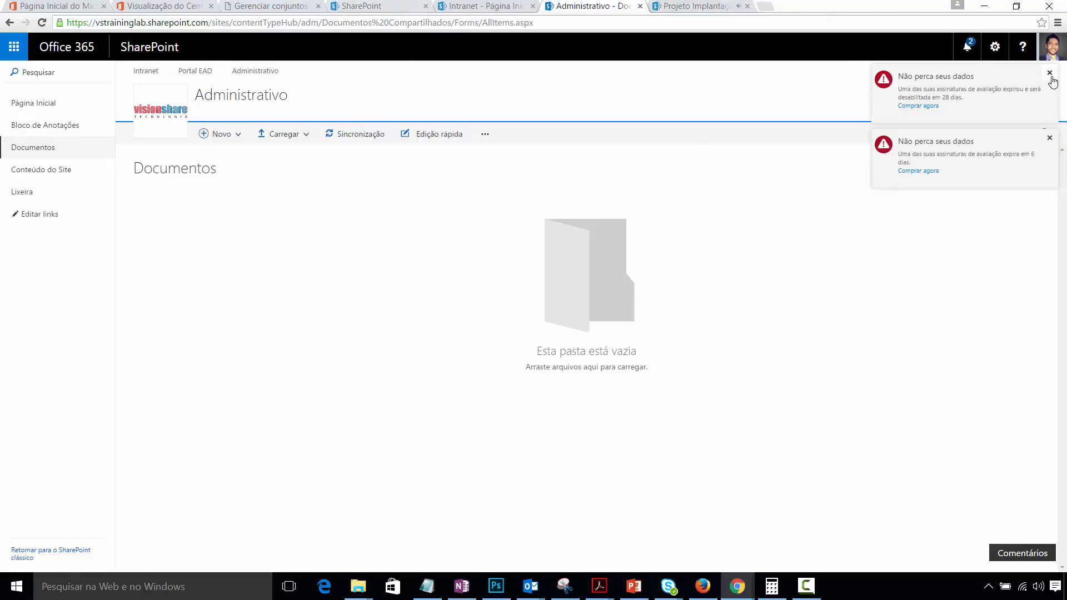
pyautogui.click(1049, 138)
pyautogui.click(1050, 73)
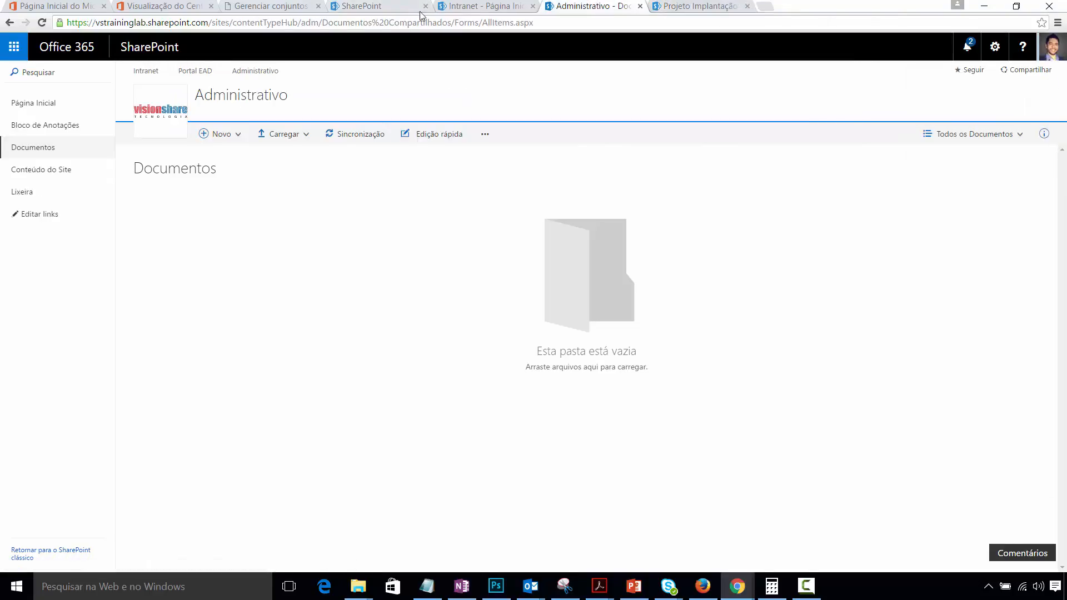
# - Cycle through the Intranet, Administrativo, Projeto and admin tabs, ending on Intranet with its URL tail selected
pyautogui.click(497, 5)
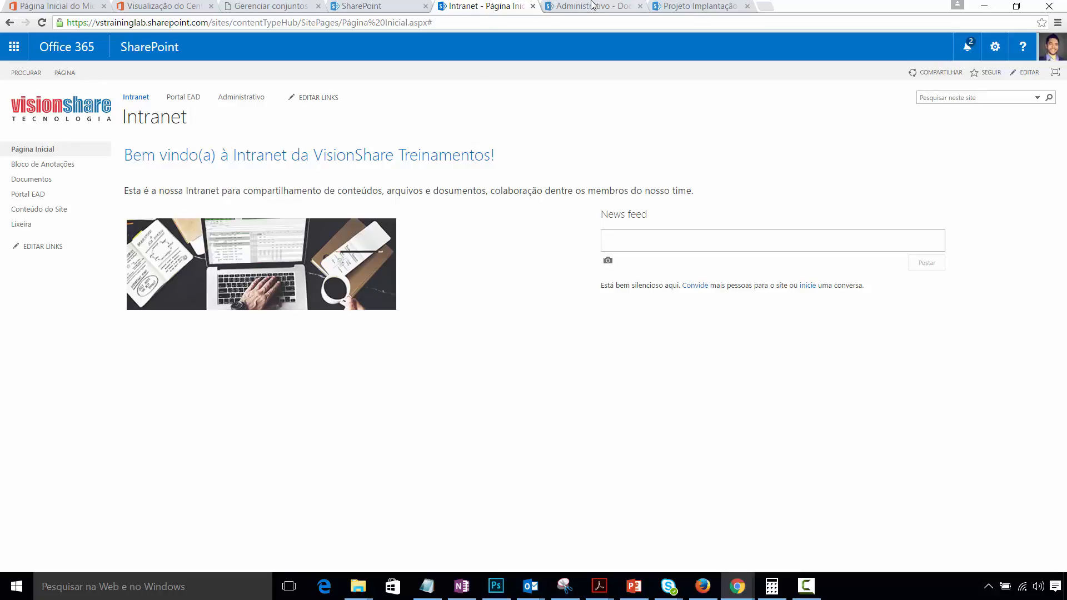
pyautogui.click(592, 5)
pyautogui.click(671, 6)
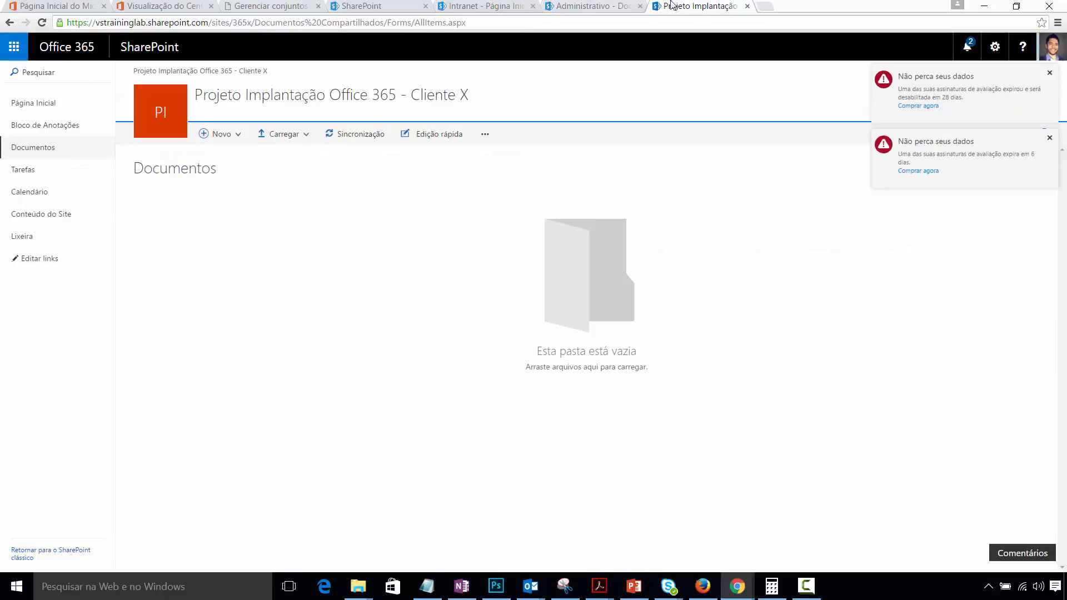
pyautogui.click(282, 5)
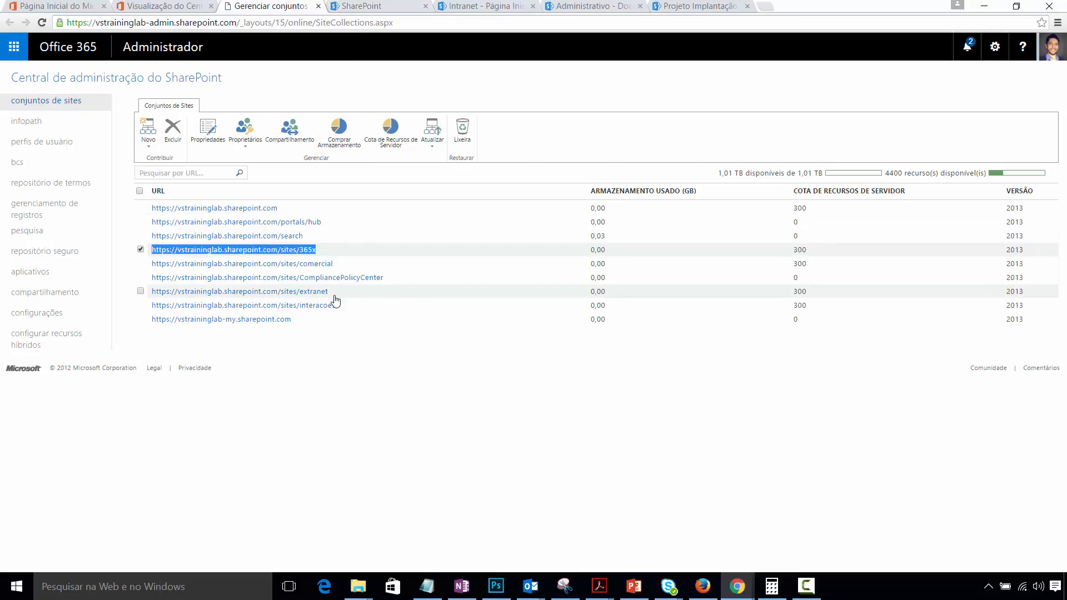
pyautogui.click(492, 6)
pyautogui.moveTo(233, 23); pyautogui.dragTo(845, 50)
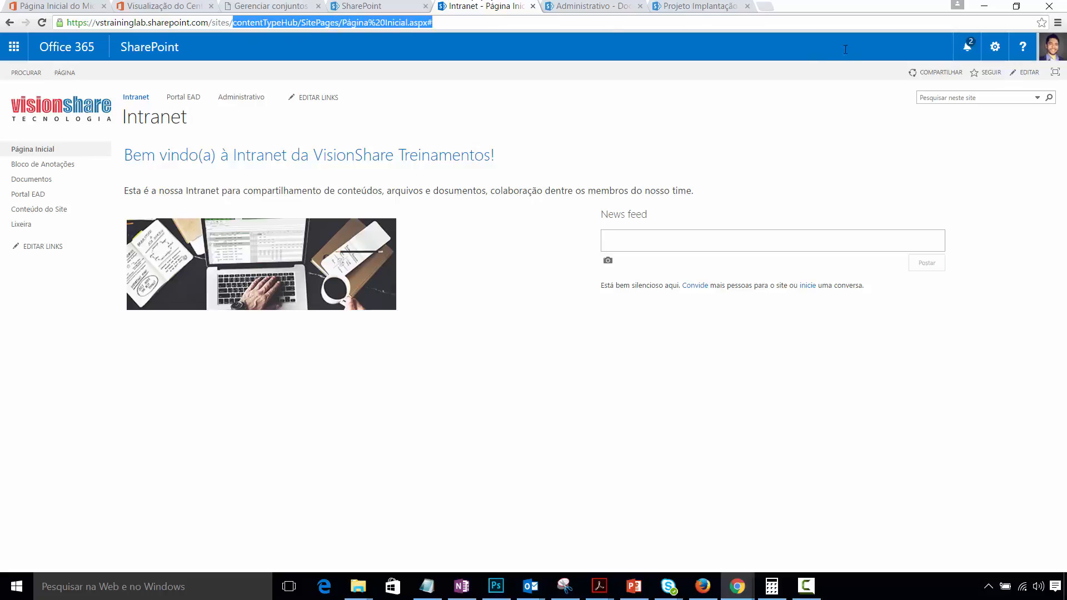
# - Replace the URL tail with 'intera' to reach sites/interacoes, then bring up its gear menu
pyautogui.write('interaco')
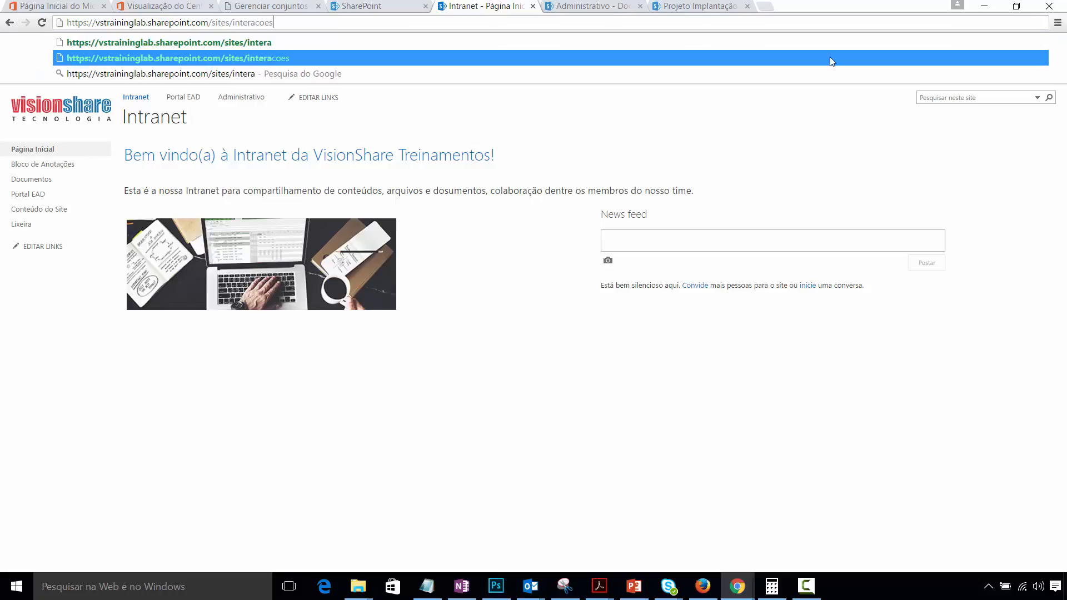
pyautogui.click(829, 58)
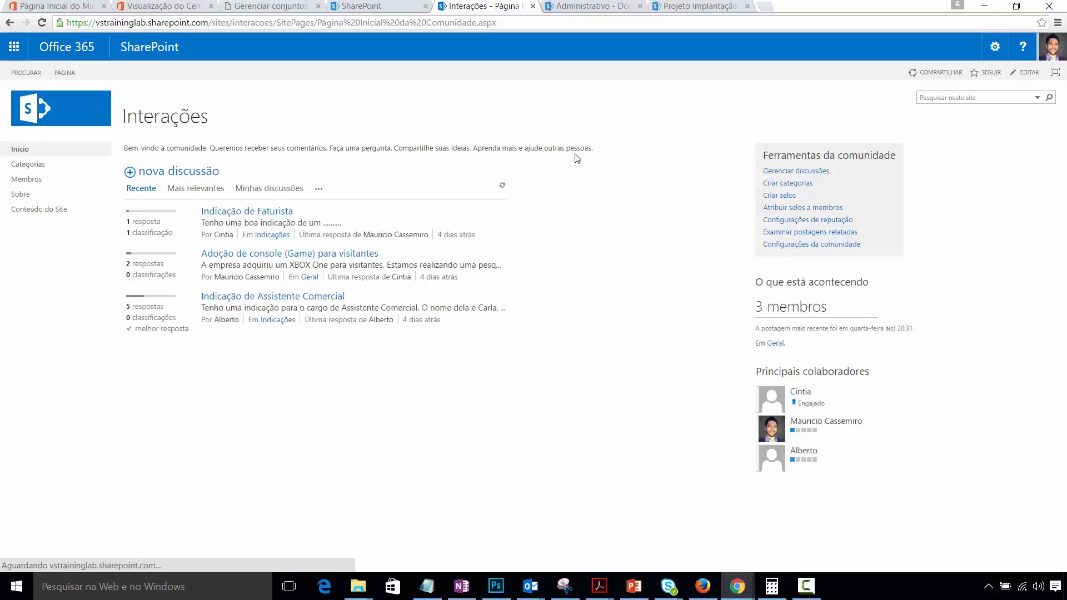
pyautogui.click(992, 56)
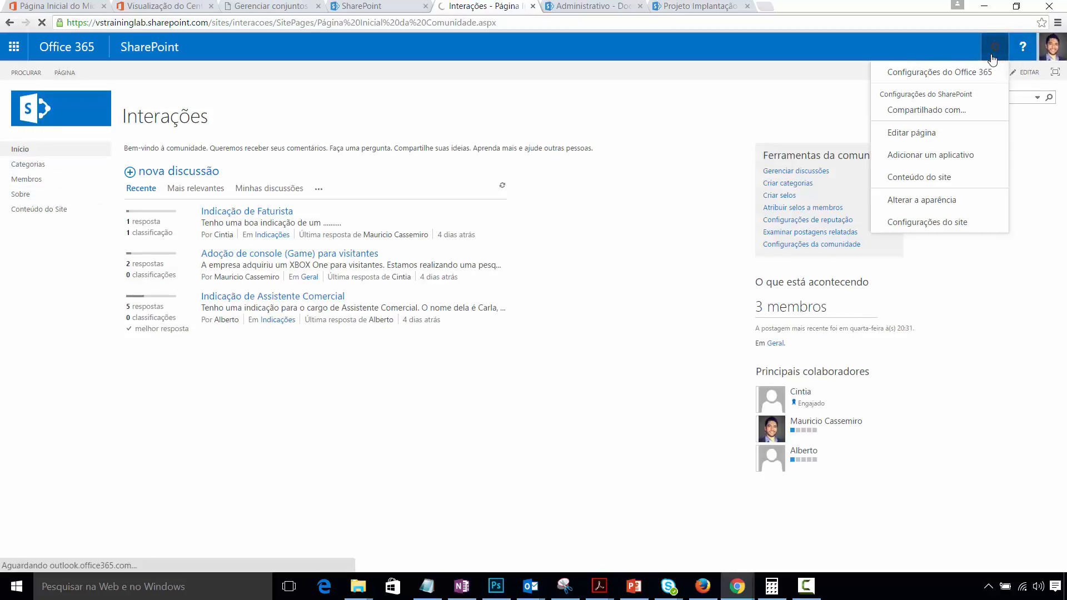
# - Create a Documentos de Equipe library from the Biblioteca de Documentos tile under Adicionar um aplicativo
pyautogui.click(930, 163)
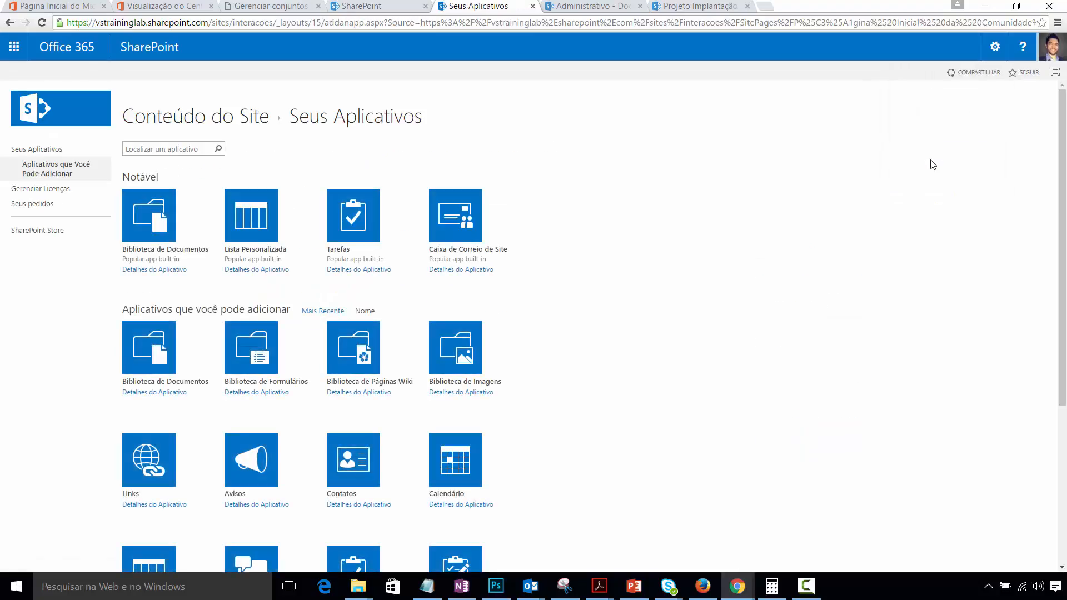
pyautogui.click(140, 217)
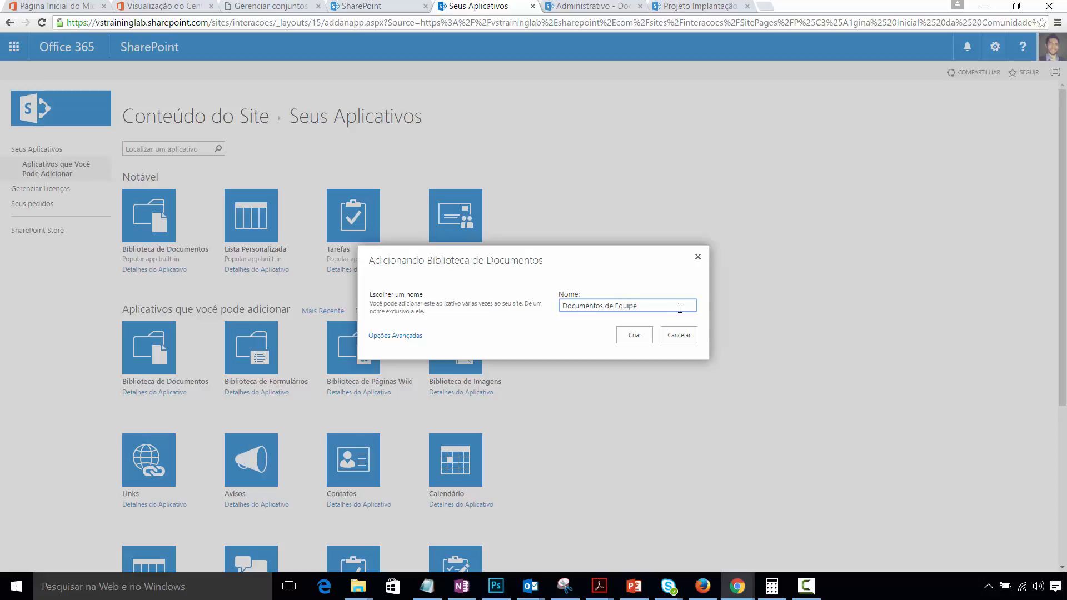
pyautogui.click(635, 338)
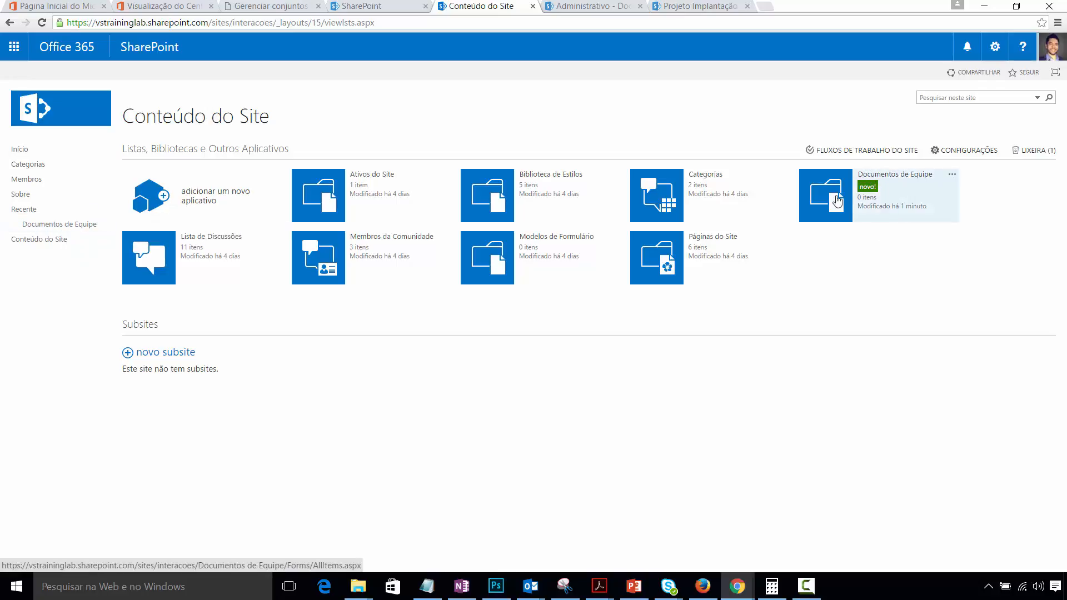
# - Open the new Documentos de Equipe library, then go back to the Interações home page
pyautogui.click(836, 202)
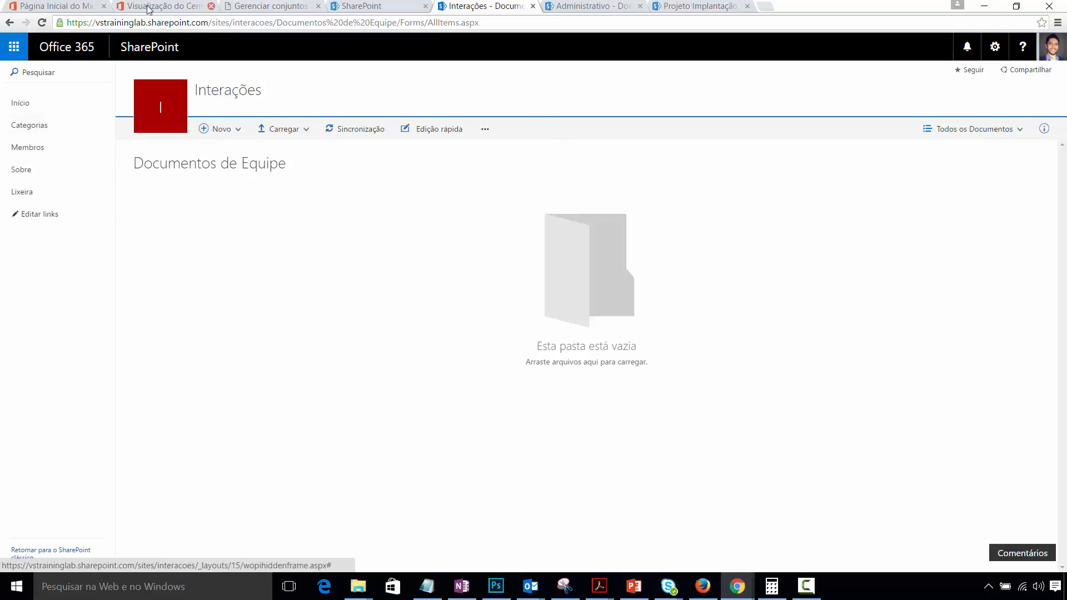
pyautogui.click(28, 105)
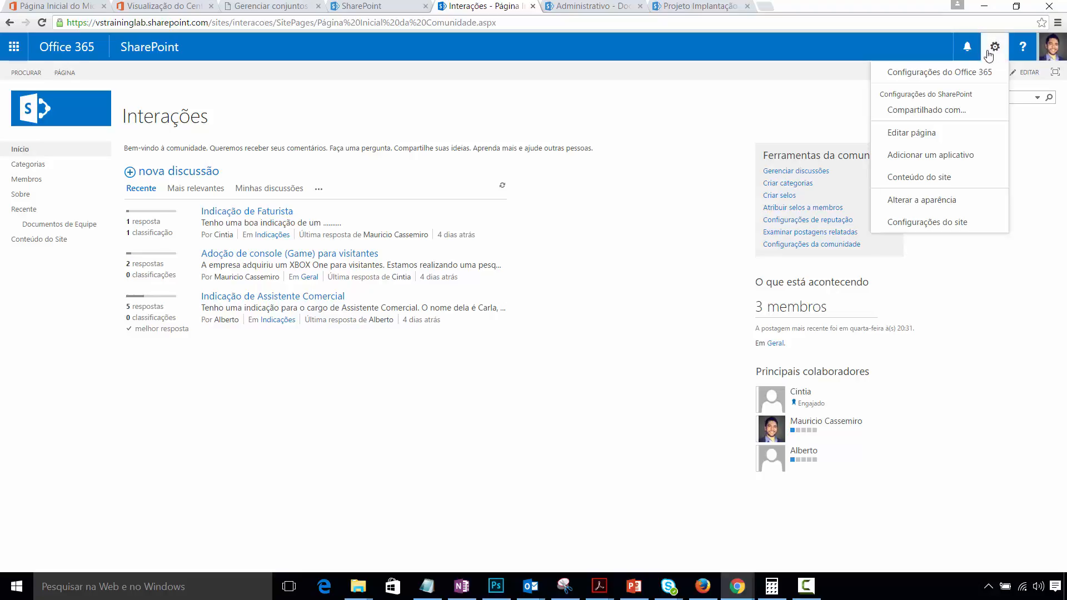
# - In Quick Launch settings, review the Documentos de Equipe and Recente order, keeping Recente at 5
pyautogui.click(922, 224)
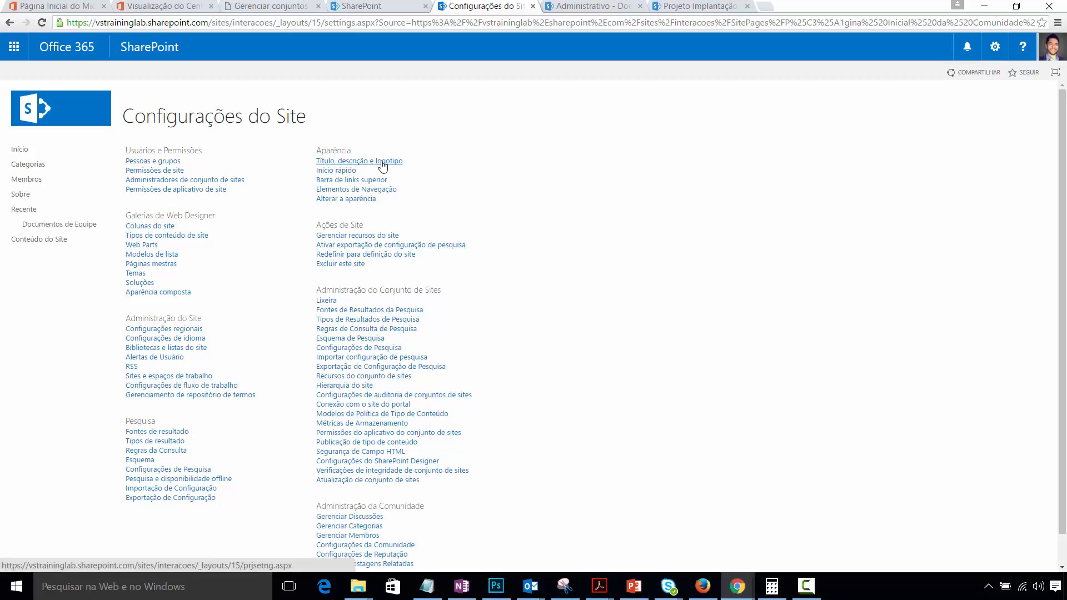
pyautogui.click(28, 164)
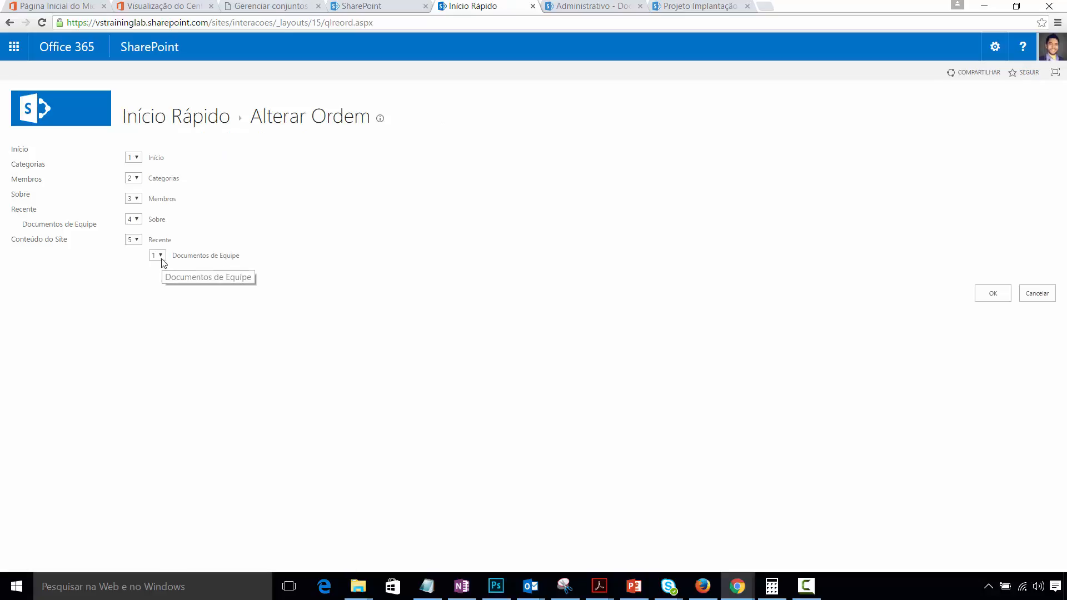
pyautogui.click(160, 256)
pyautogui.click(160, 256)
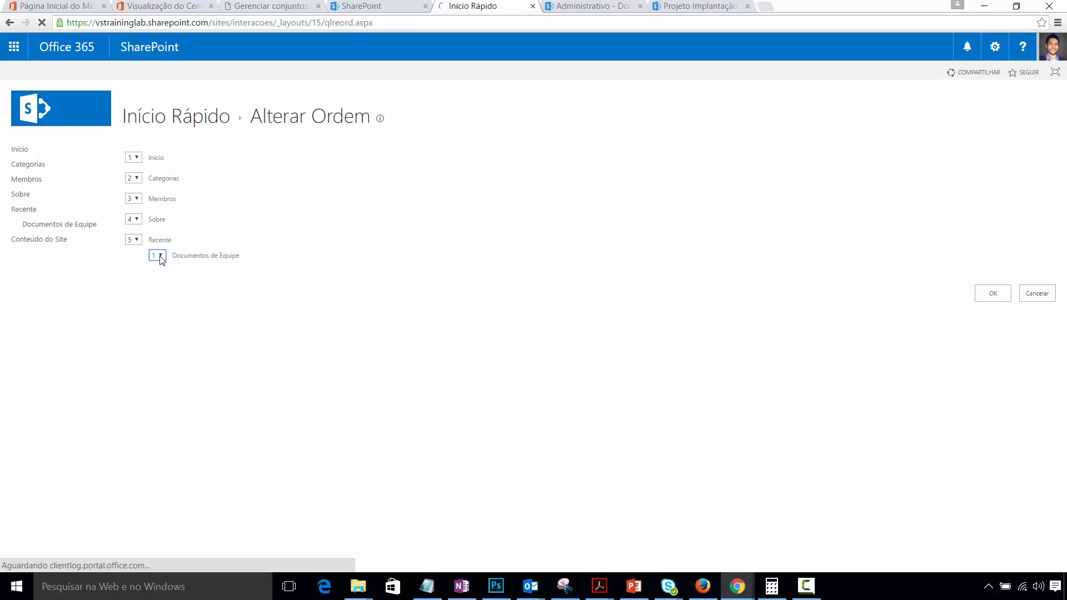
pyautogui.click(160, 256)
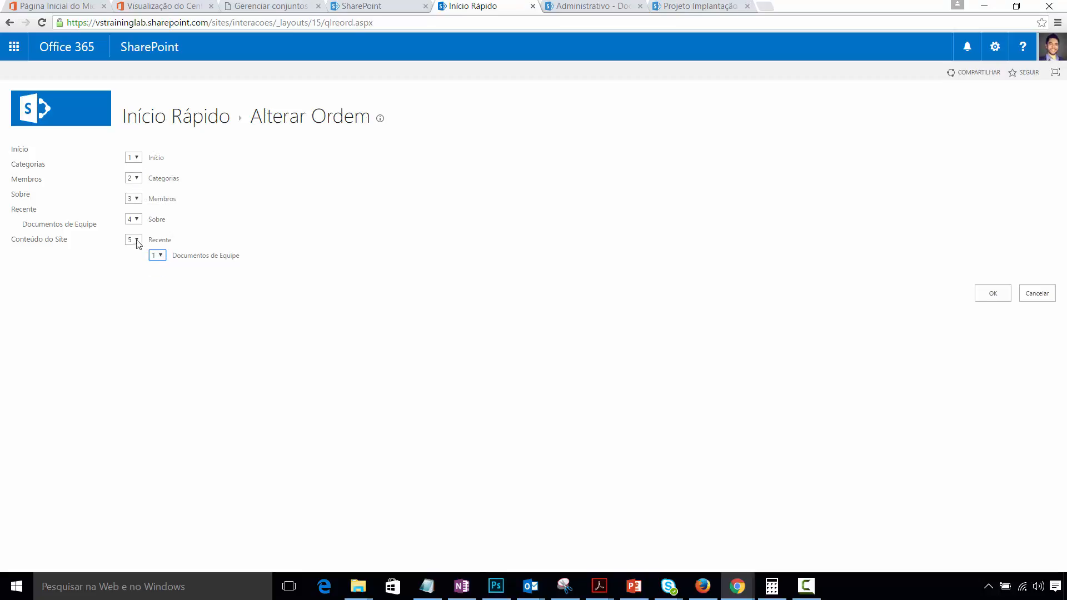
pyautogui.click(136, 240)
pyautogui.click(136, 240)
pyautogui.click(993, 293)
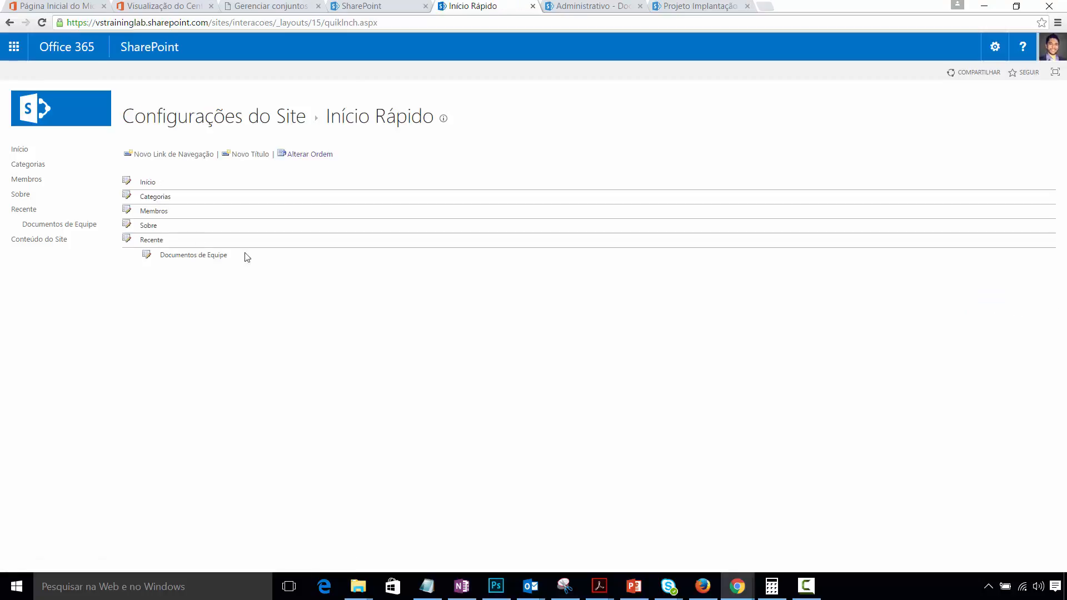
# - Edit the Documentos de Equipe navigation link to sit under the Início heading
pyautogui.click(147, 256)
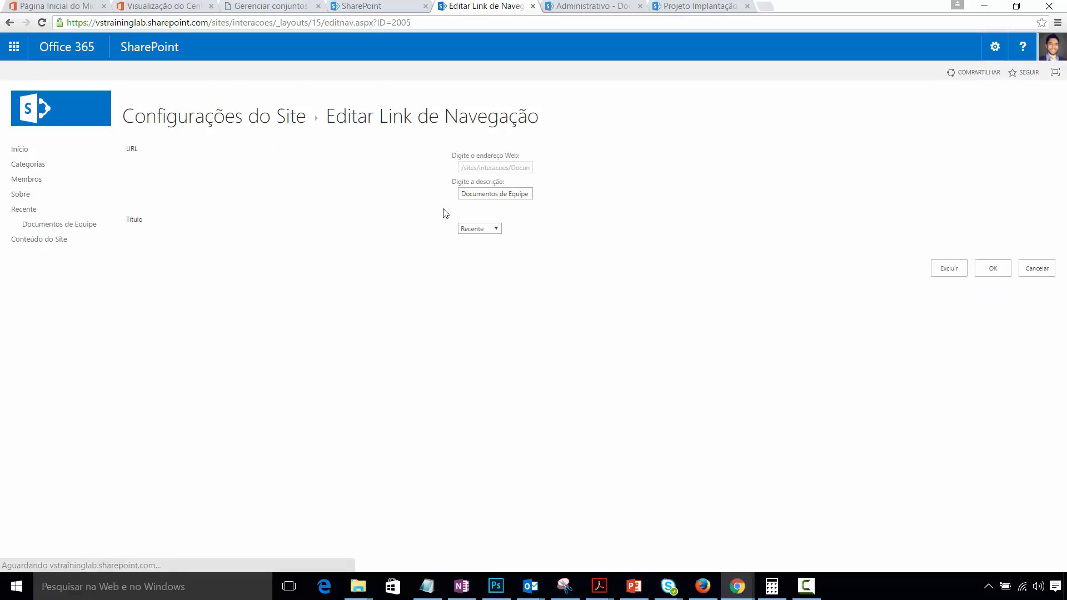
pyautogui.click(491, 229)
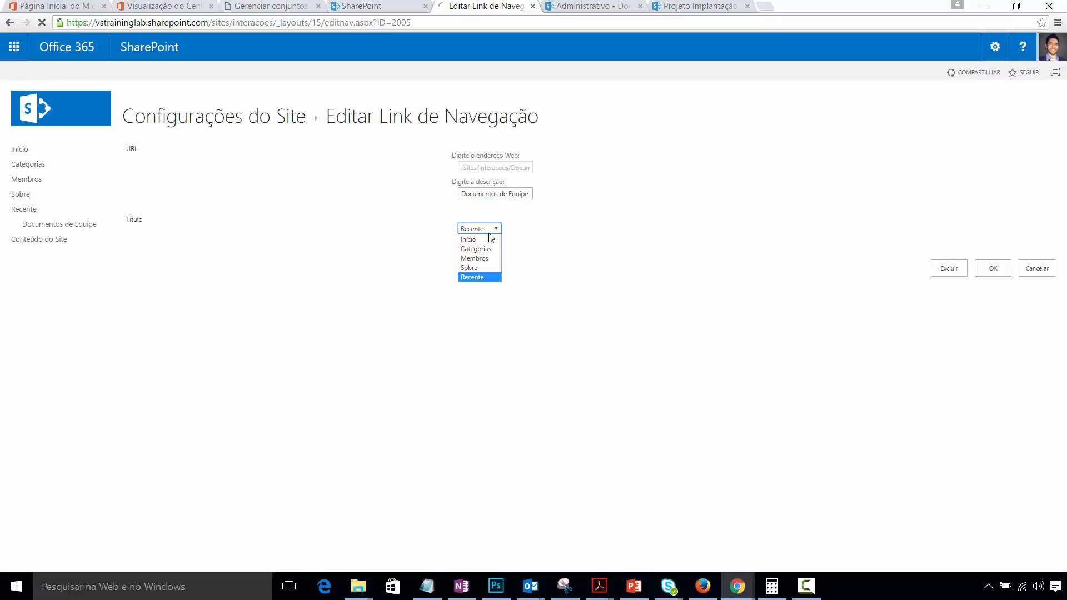
pyautogui.click(481, 240)
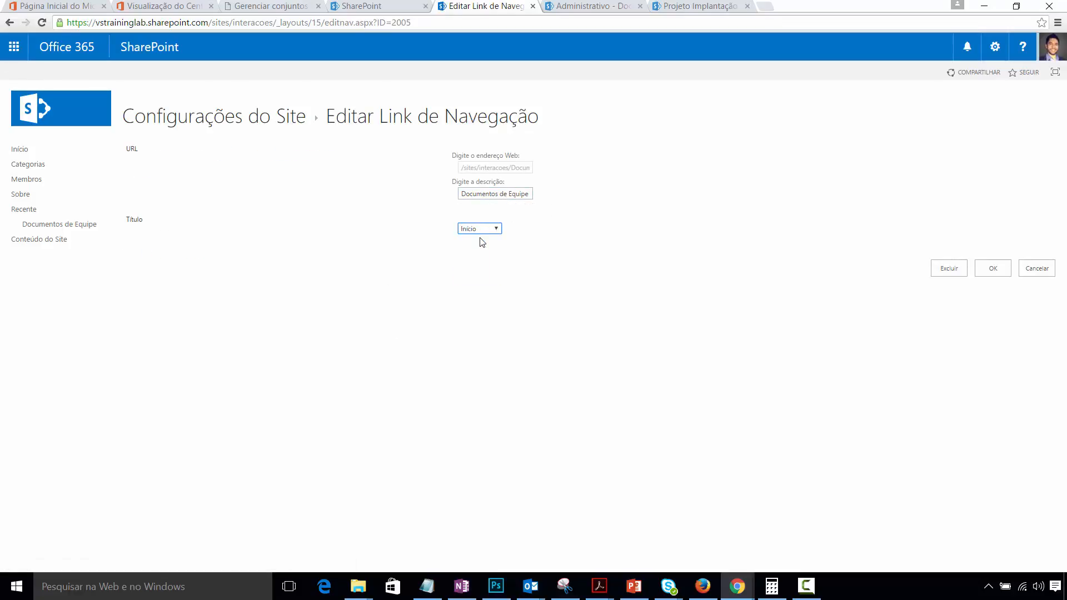
pyautogui.click(987, 270)
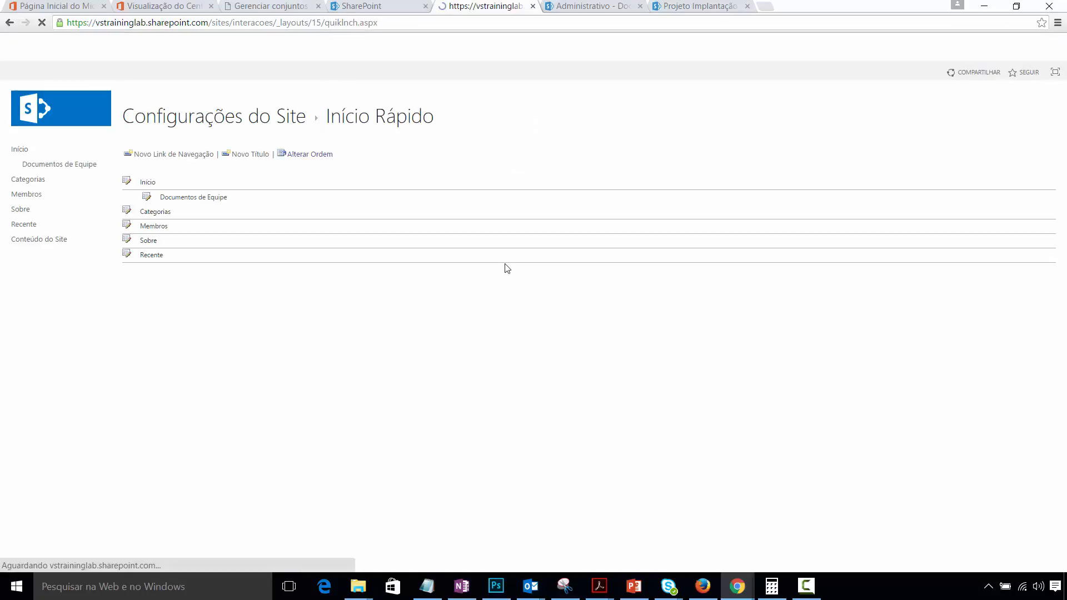
# - Open the Documentos de Equipe library in a new browser tab from the left navigation
pyautogui.click(146, 196)
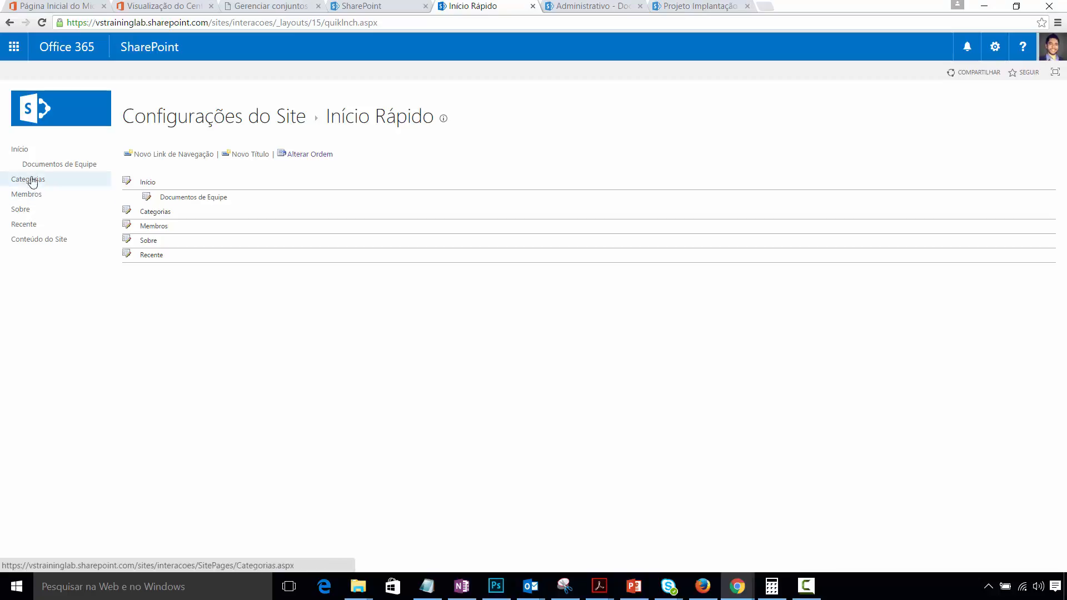
pyautogui.rightClick(60, 164)
pyautogui.click(78, 169)
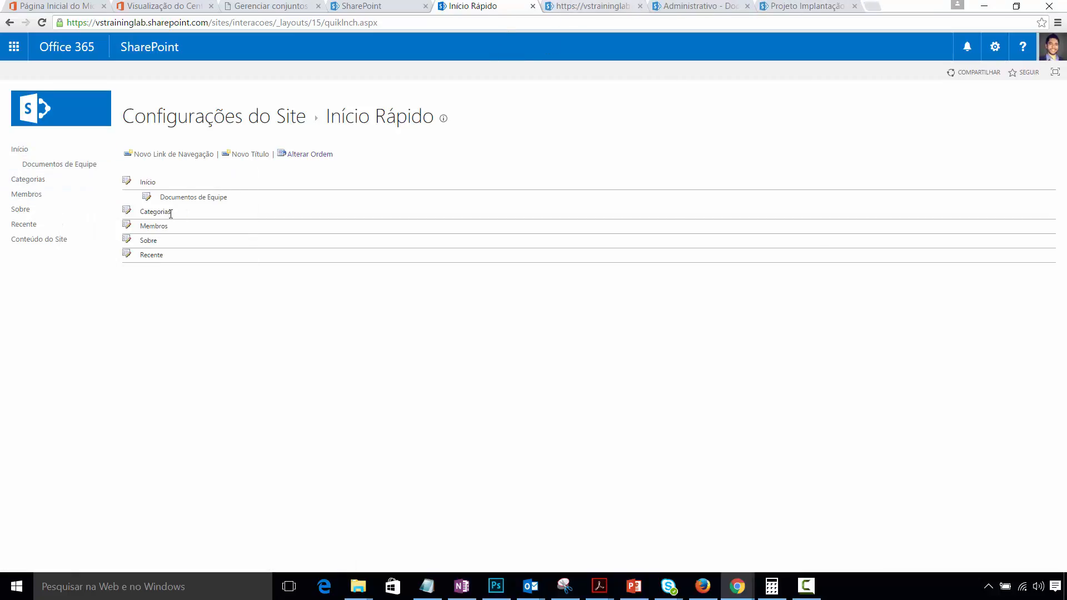
# - Copy the Documentos de Equipe library's web address from the new tab
pyautogui.click(579, 6)
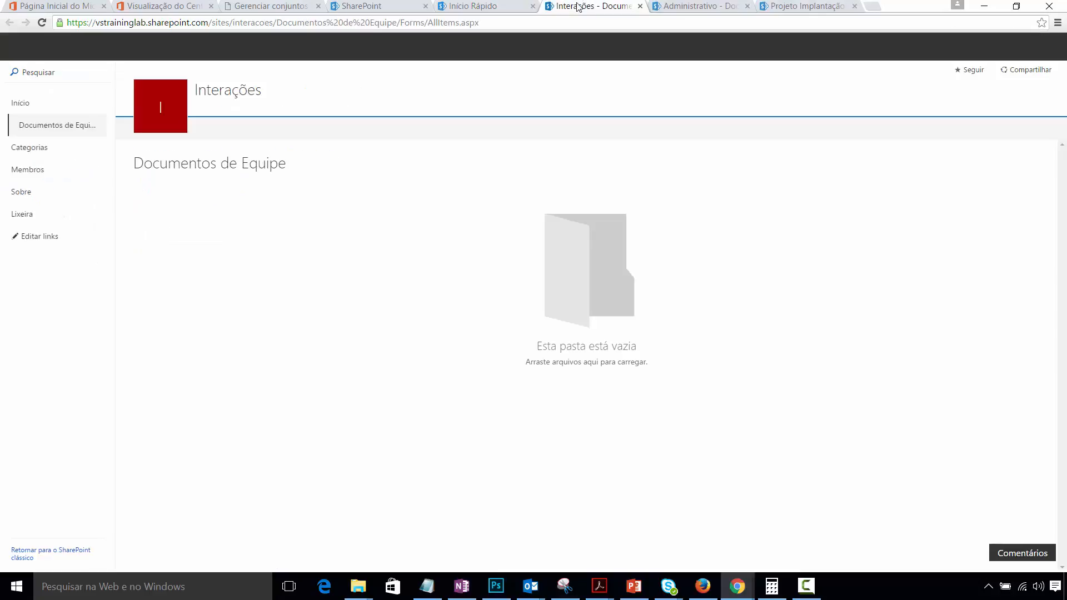
pyautogui.click(290, 23)
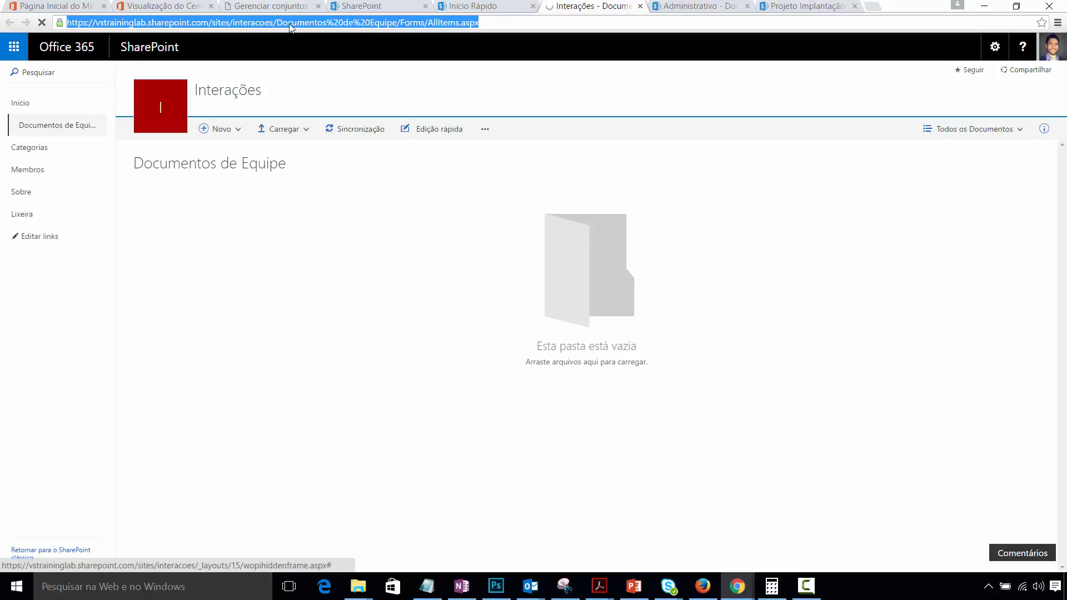
pyautogui.click(492, 8)
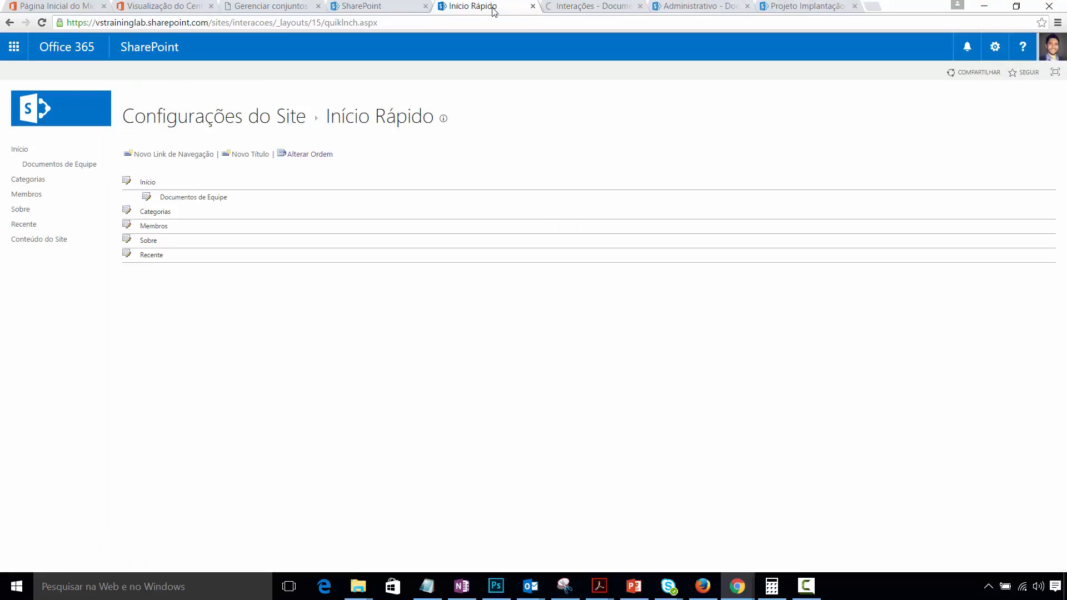
# - Add a new navigation link with the pasted library address and description 'Docs de Equipe'
pyautogui.click(161, 155)
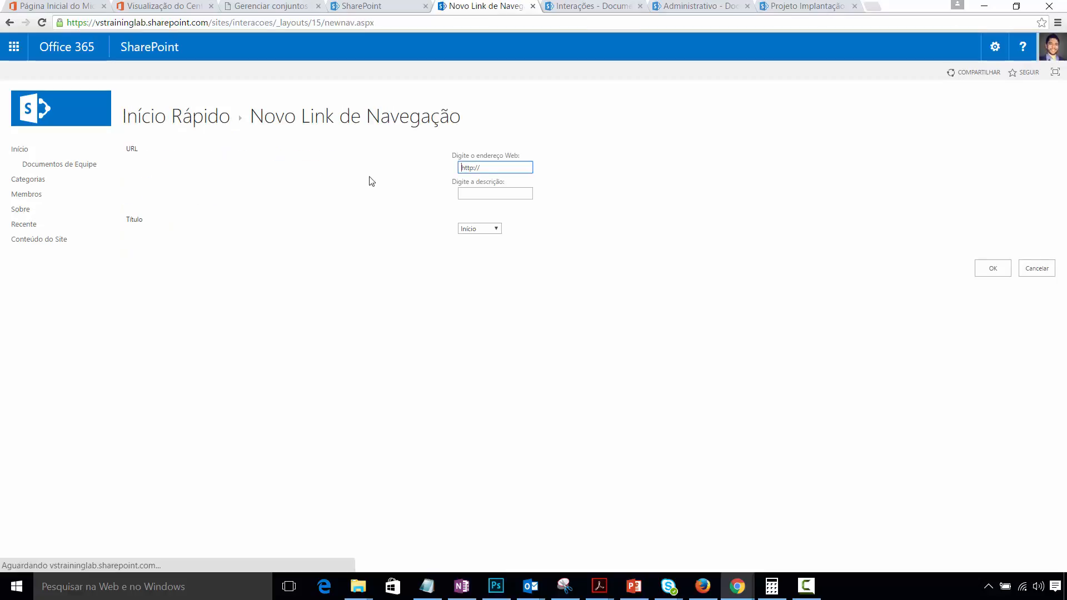
pyautogui.hotkey('ctrl', 'a')
pyautogui.hotkey('ctrl', 'v')
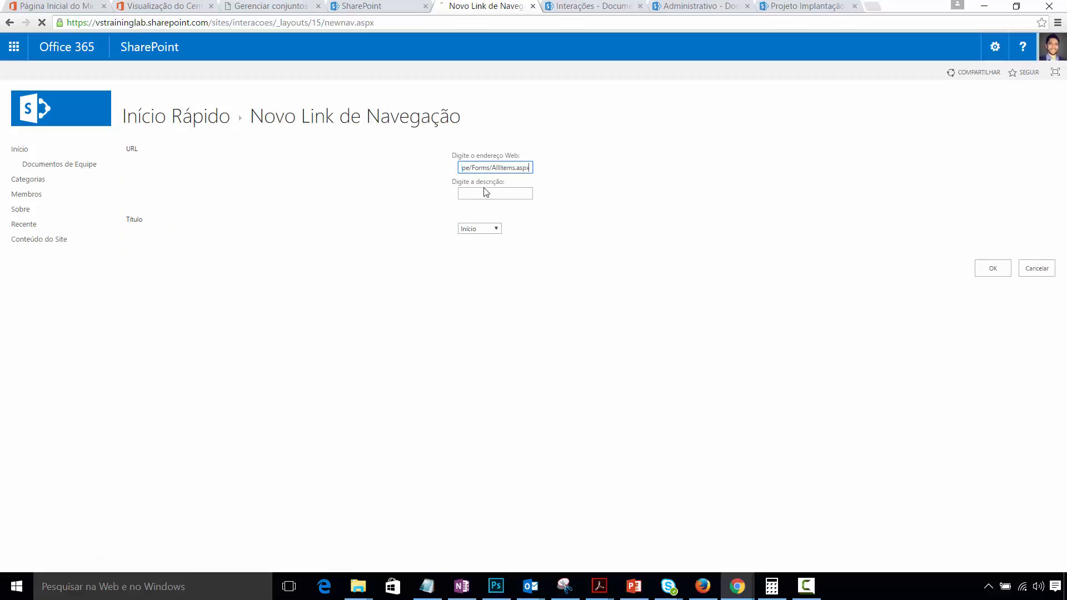
pyautogui.click(484, 191)
pyautogui.write('Doc')
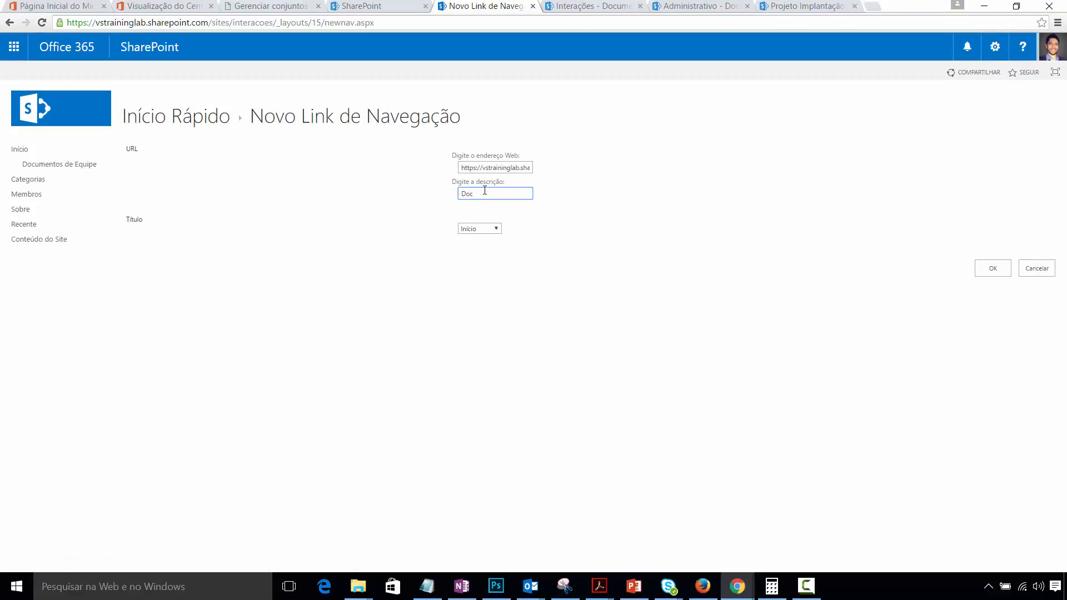
pyautogui.write('s de Equipe')
pyautogui.click(981, 270)
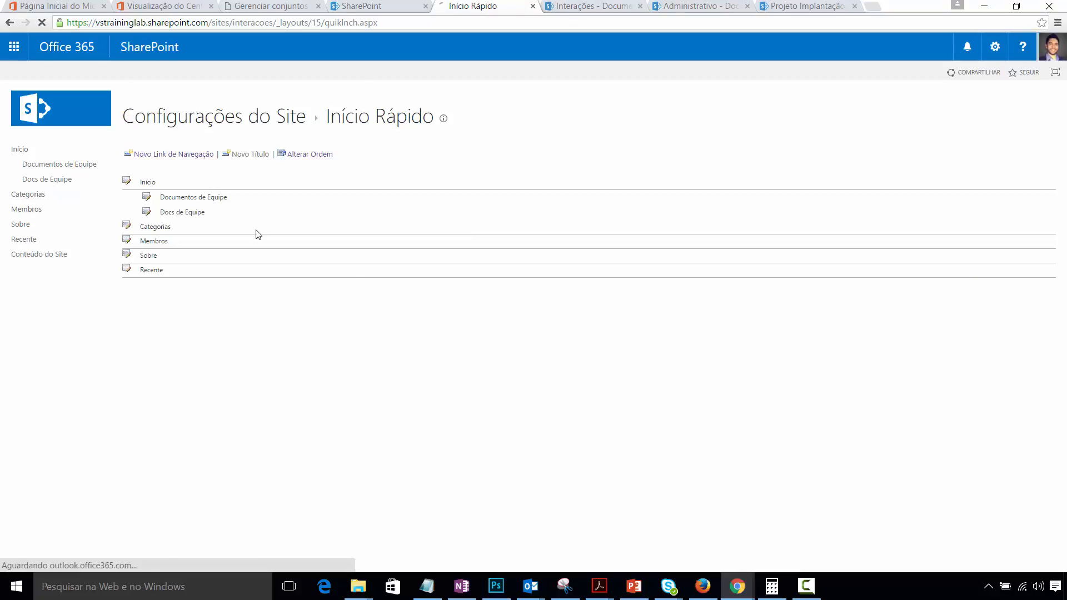
# - Abandon a new heading, then delete the original Documentos de Equipe navigation link
pyautogui.click(257, 156)
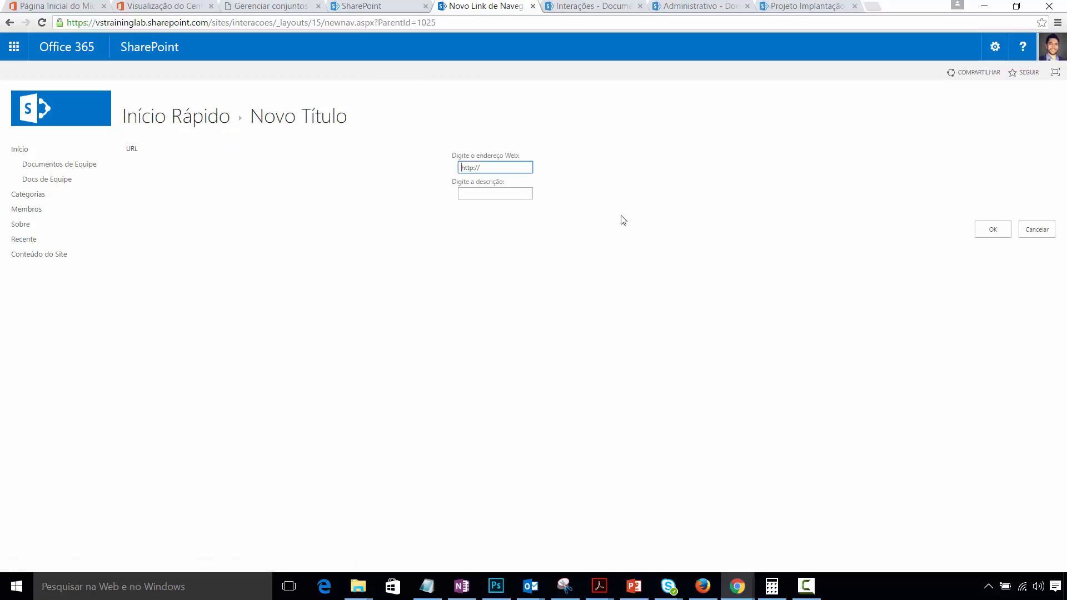
pyautogui.moveTo(522, 168); pyautogui.dragTo(339, 167)
pyautogui.click(1036, 229)
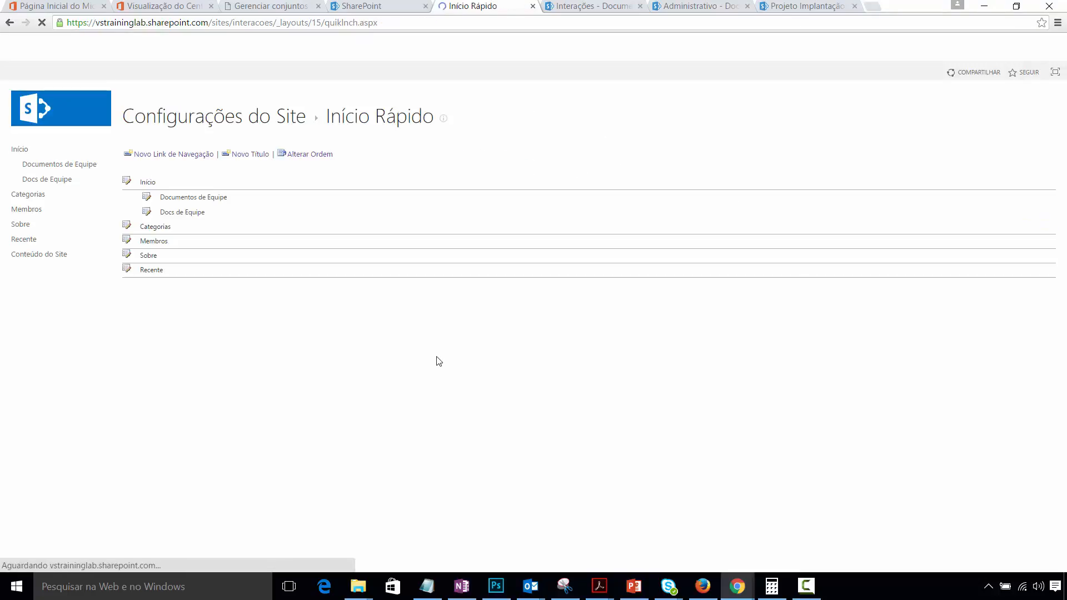
pyautogui.click(148, 198)
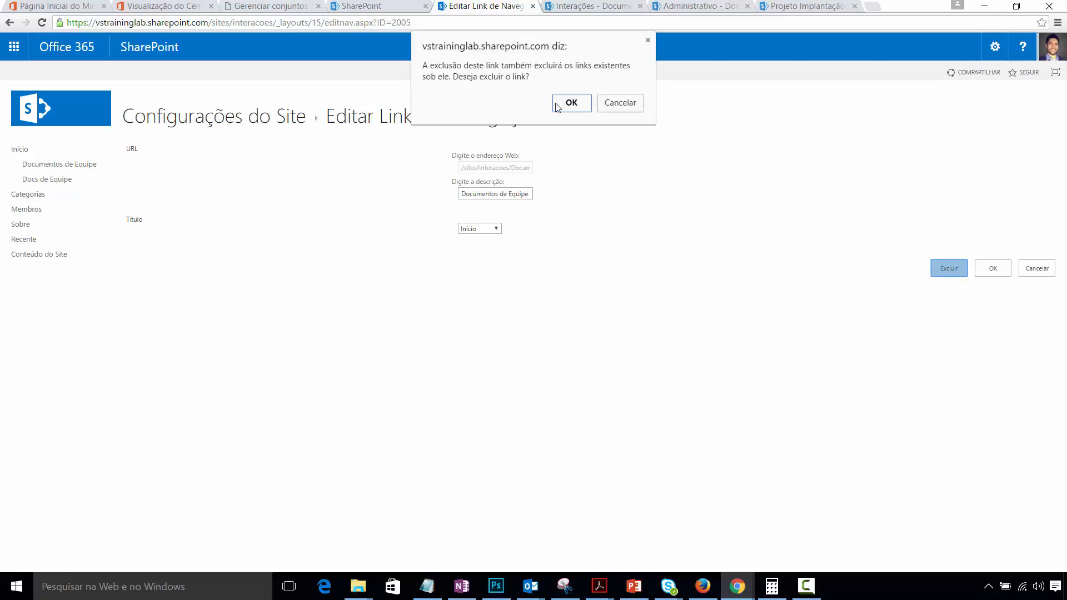
pyautogui.click(557, 104)
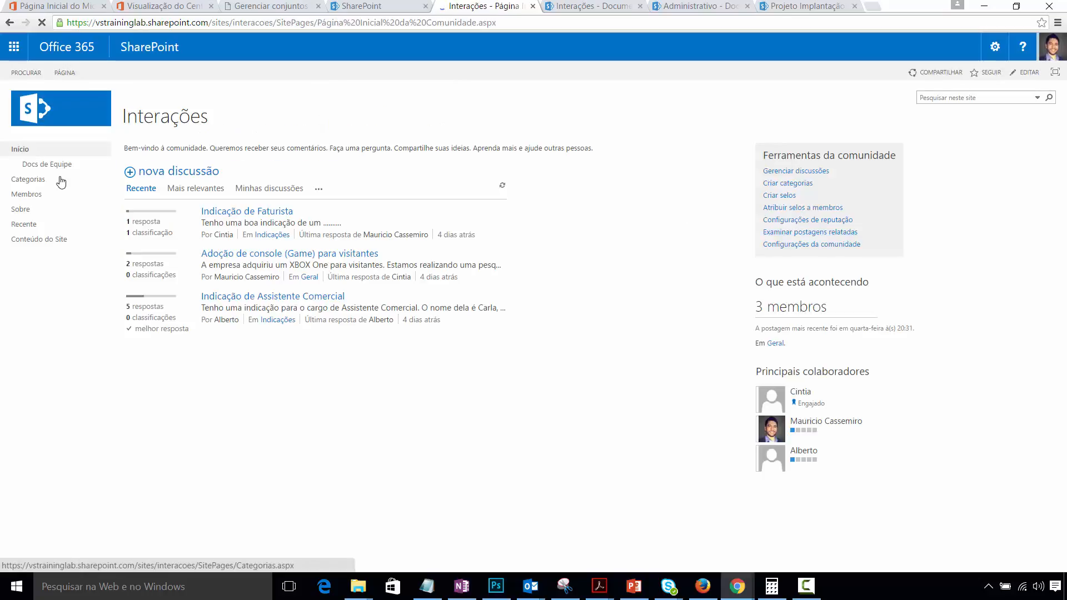
# - Open the Docs de Equipe link, then close the library, Administrativo and Projeto Implantação tabs
pyautogui.click(43, 169)
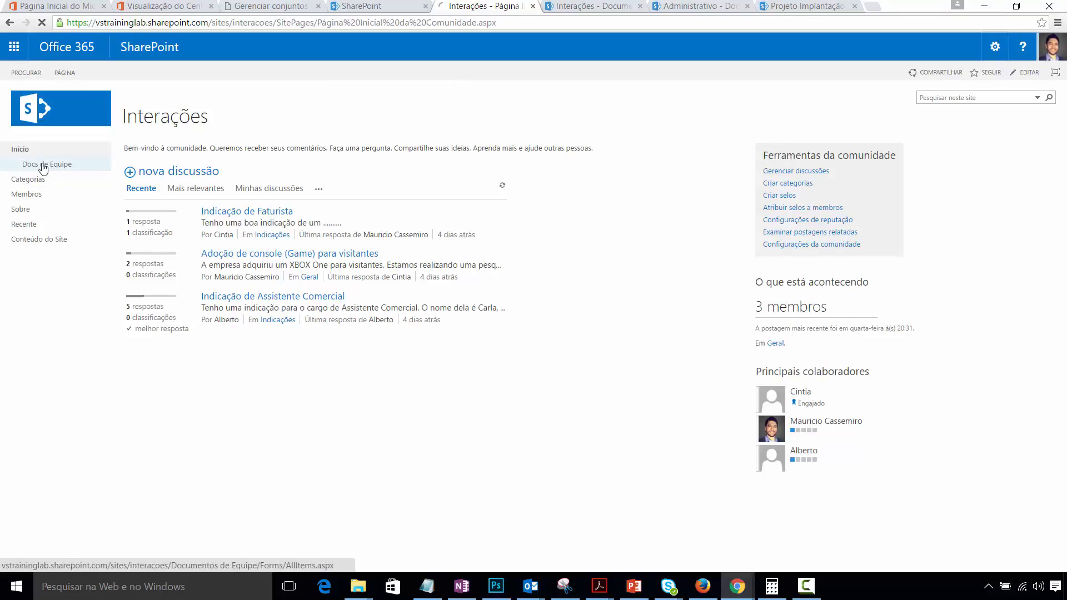
pyautogui.click(598, 9)
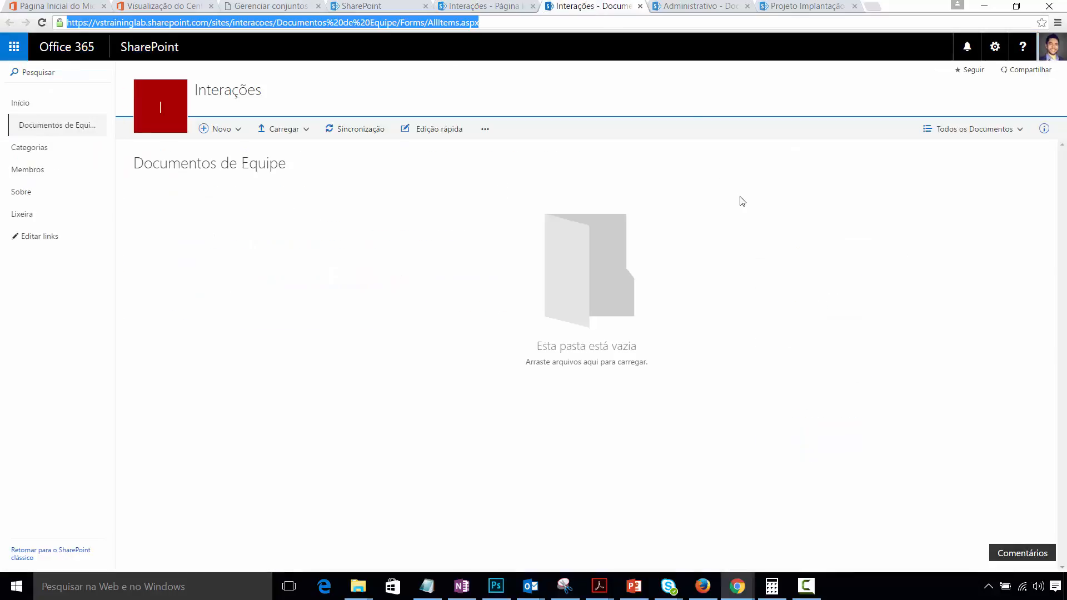
pyautogui.click(640, 7)
pyautogui.click(616, 9)
pyautogui.click(640, 7)
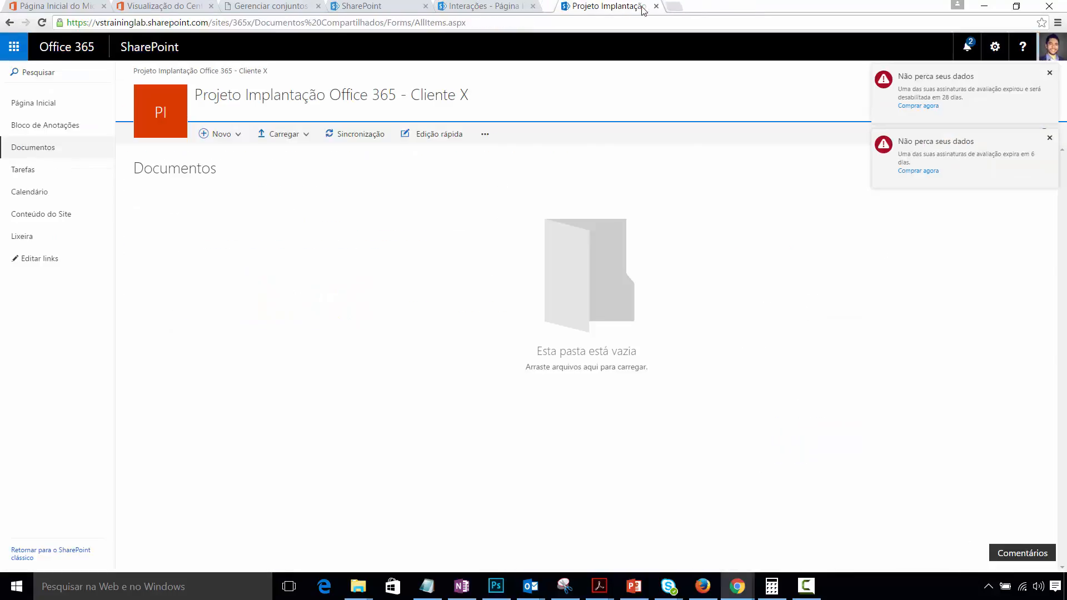
pyautogui.click(640, 7)
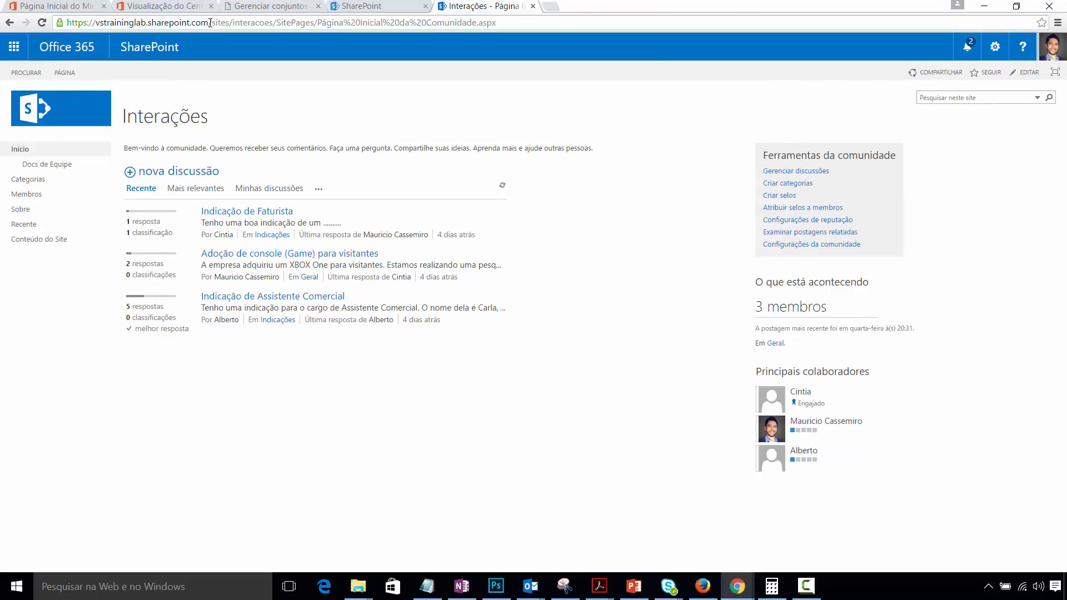
# - Remove the page path from the address to load the root Site da Equipe and dismiss notifications
pyautogui.moveTo(209, 23); pyautogui.dragTo(893, 27)
pyautogui.press('BackSpace')
pyautogui.press('Return')
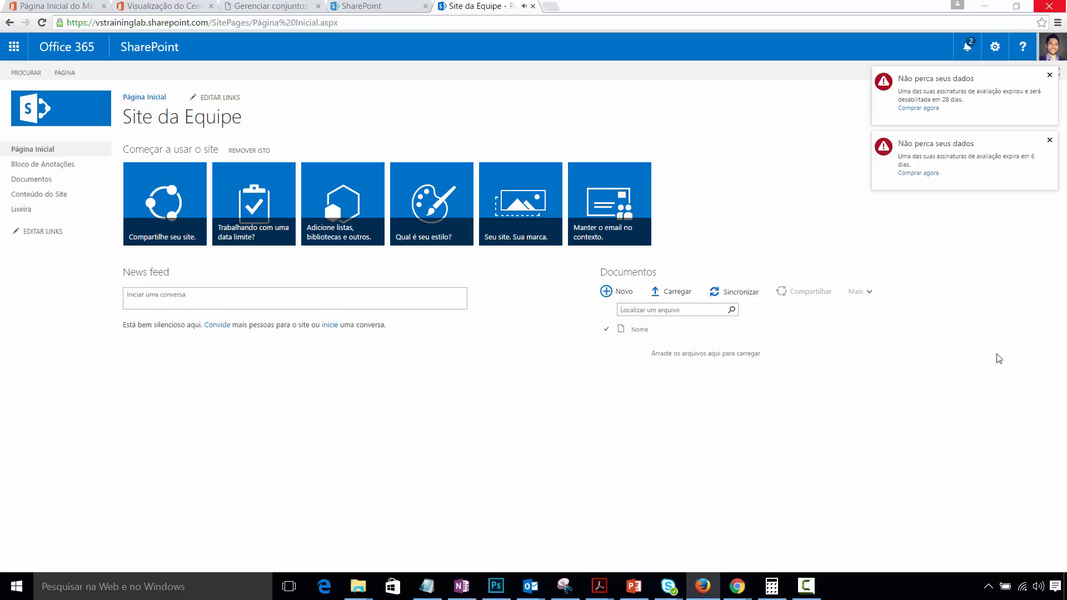
pyautogui.click(993, 414)
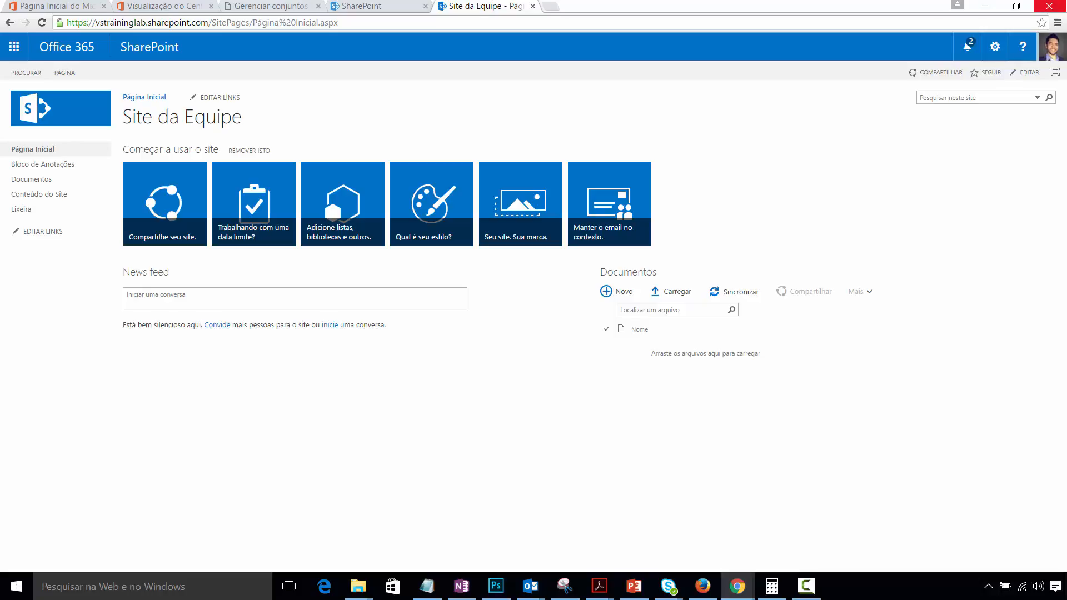
# - On the site collections page, choose Novo > Conjunto de Sites Particulares
pyautogui.click(154, 6)
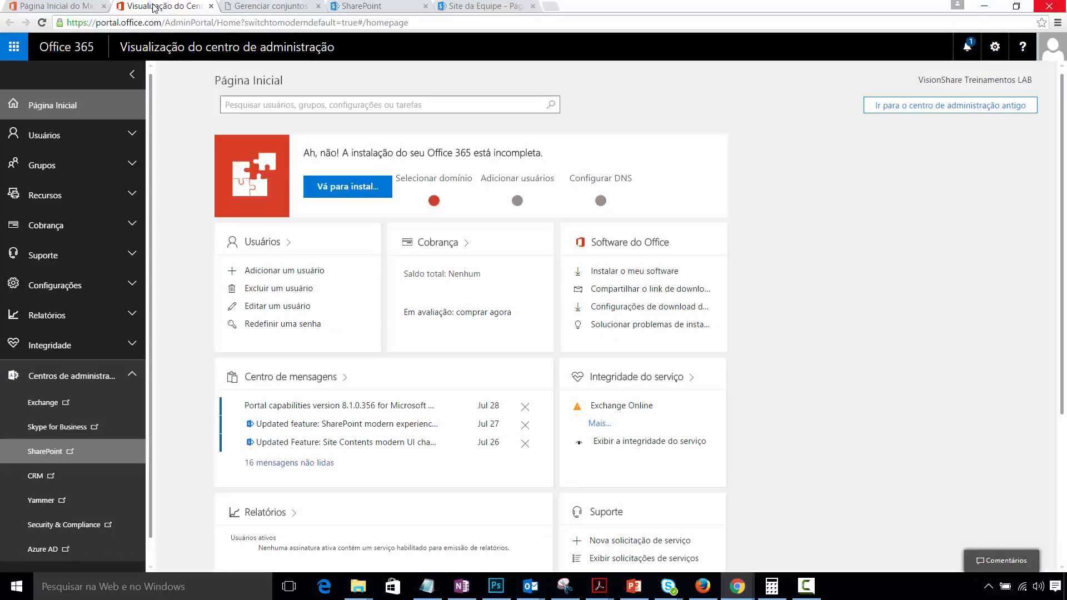
pyautogui.click(254, 7)
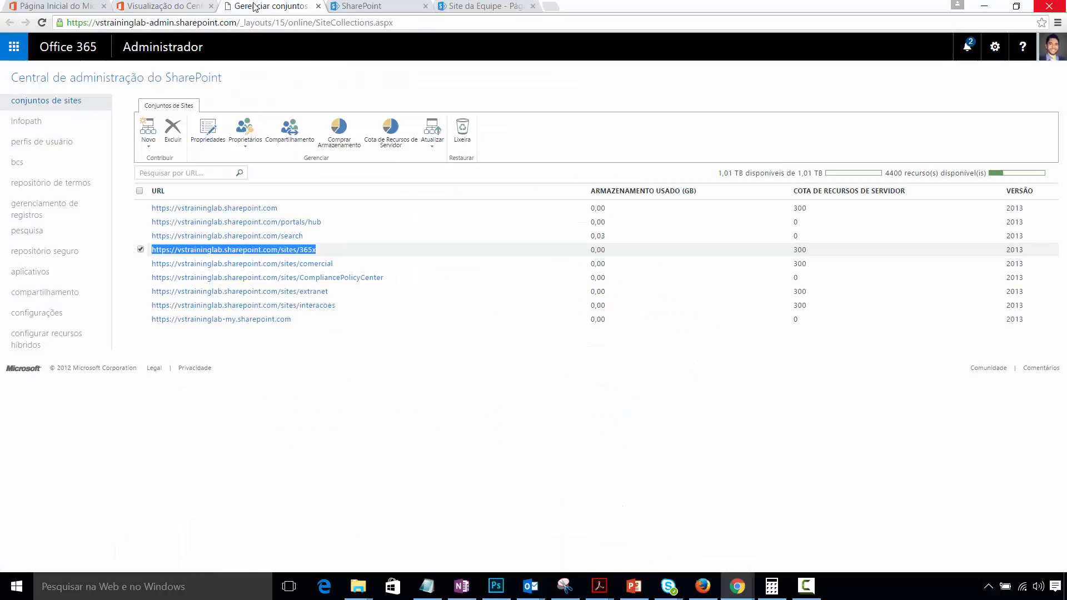
pyautogui.click(143, 133)
pyautogui.click(159, 167)
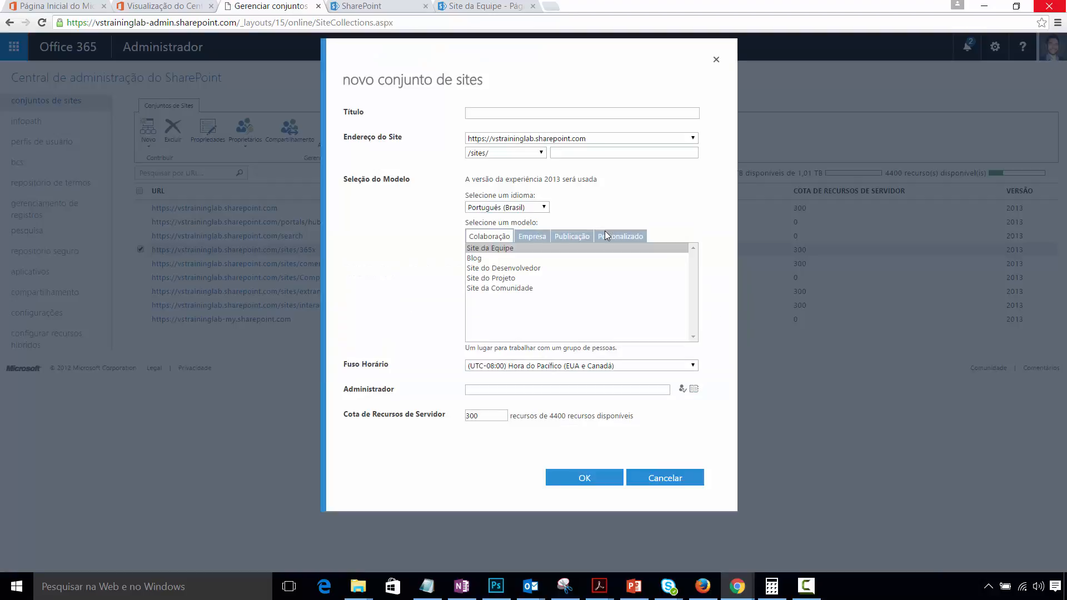
# - Enter the title 'Doc Center' and the URL name 'doccenter' for the new site collection
pyautogui.click(546, 110)
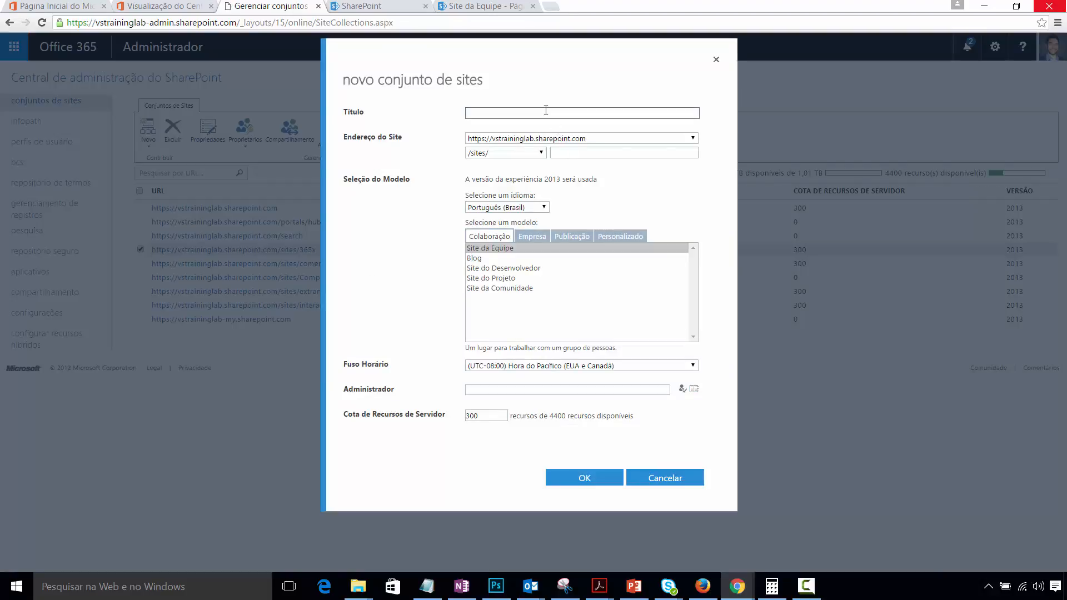
pyautogui.write('Doc Center')
pyautogui.click(594, 151)
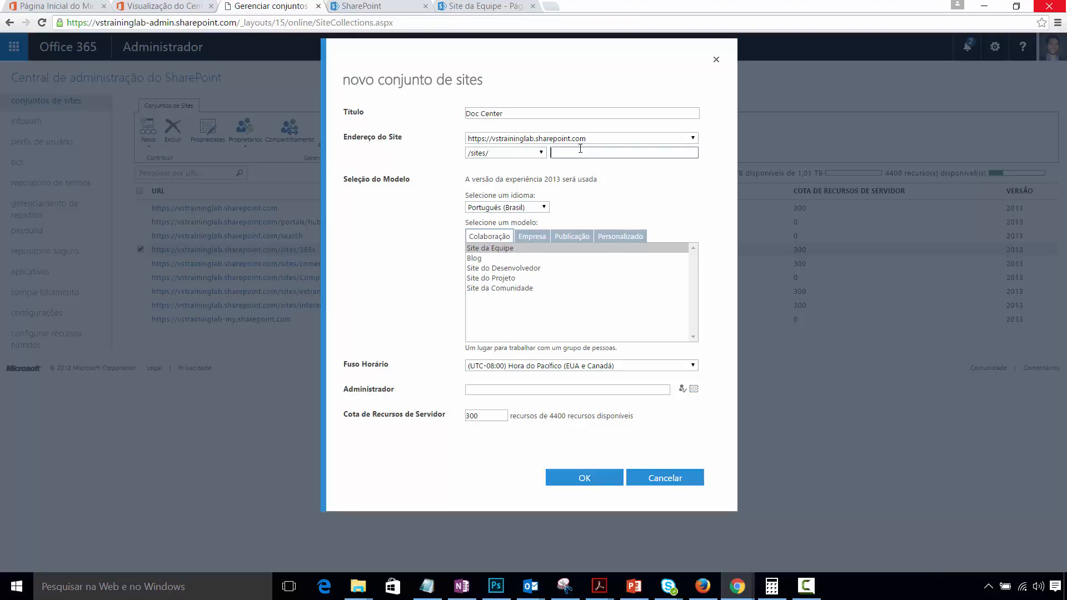
pyautogui.write('doccenter')
# - Show the Empresa site templates in the template selection
pyautogui.click(532, 237)
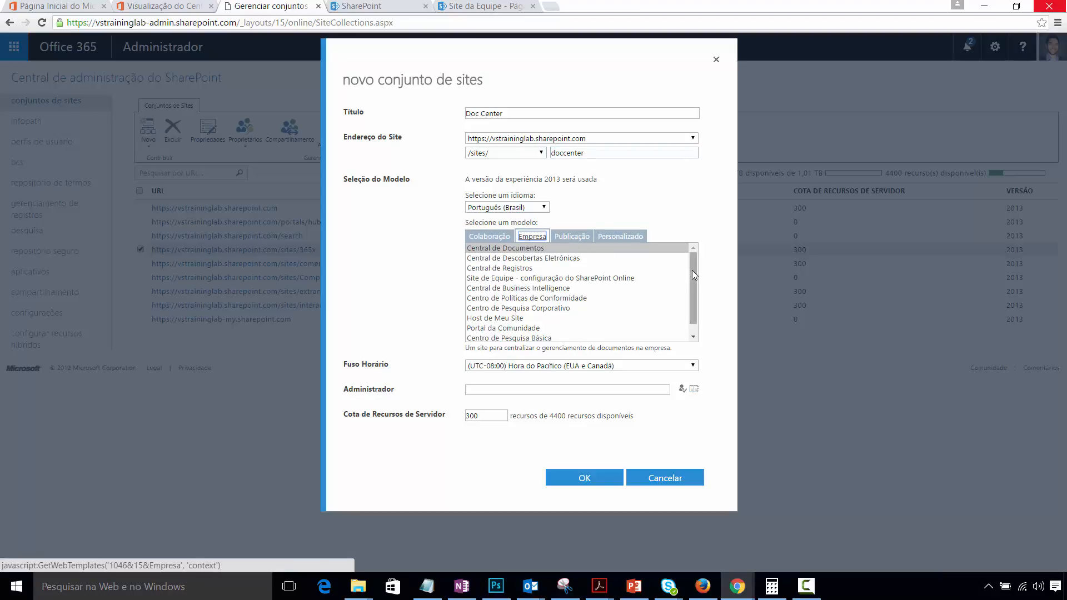
pyautogui.click(488, 236)
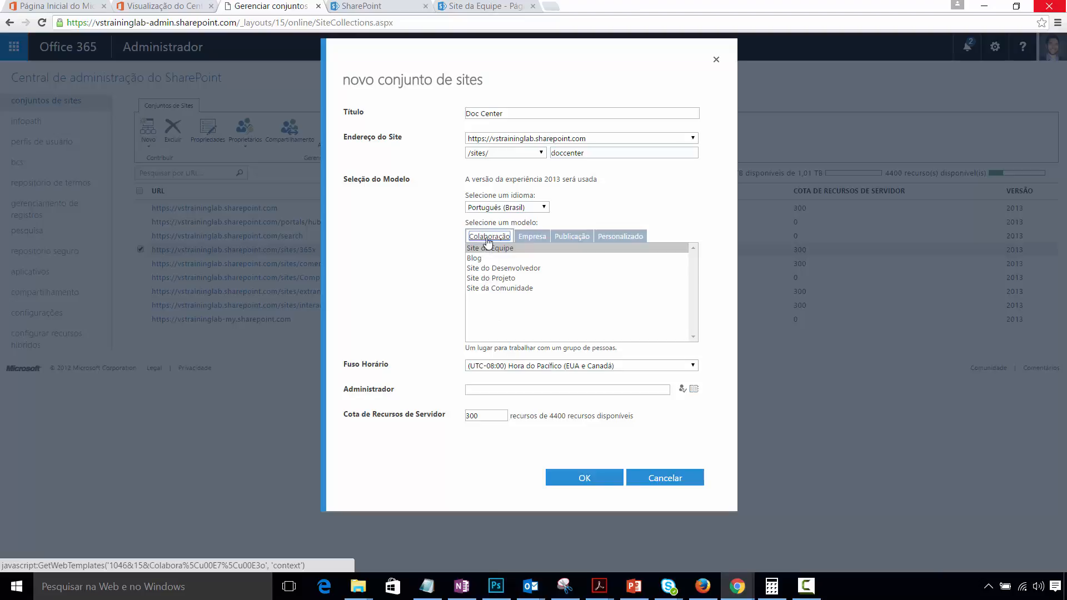
pyautogui.click(535, 238)
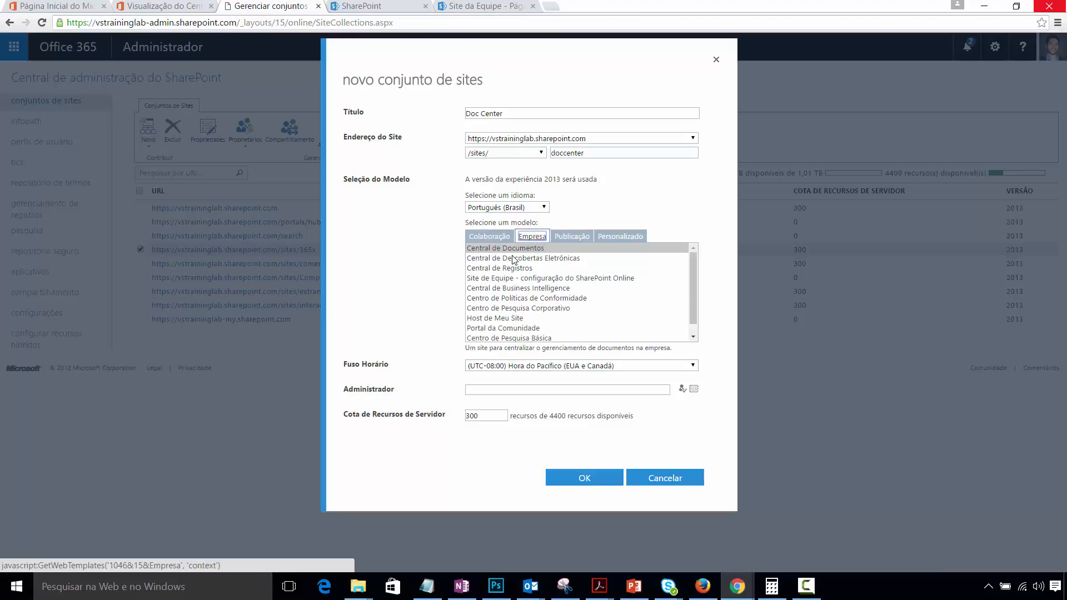
# - Choose the Central de Documentos template and the (UTC-03:00) Brasília time zone
pyautogui.click(490, 249)
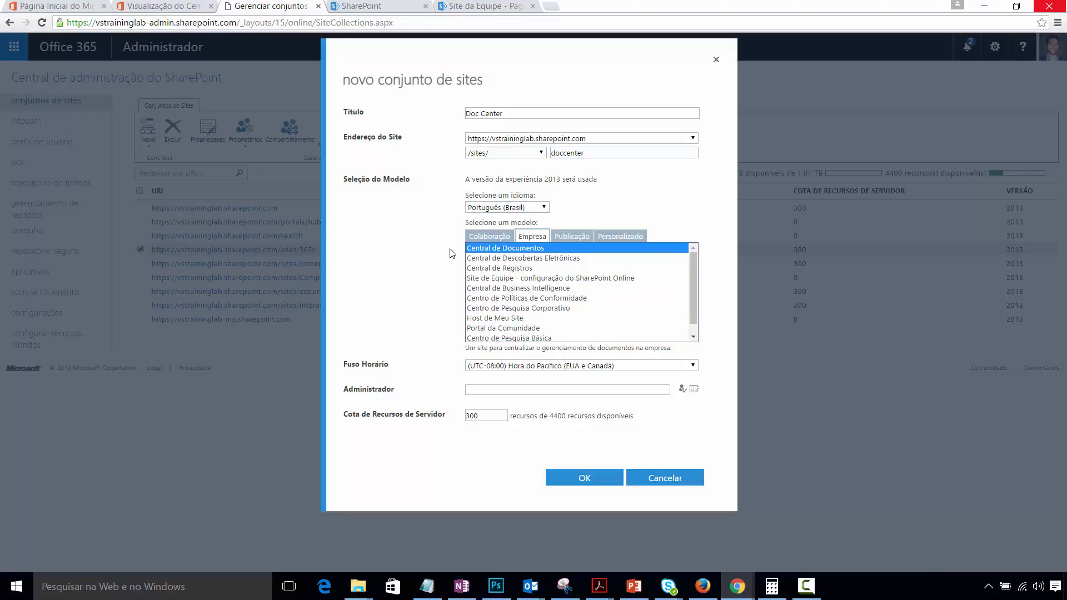
pyautogui.click(691, 365)
pyautogui.moveTo(702, 392); pyautogui.dragTo(701, 424)
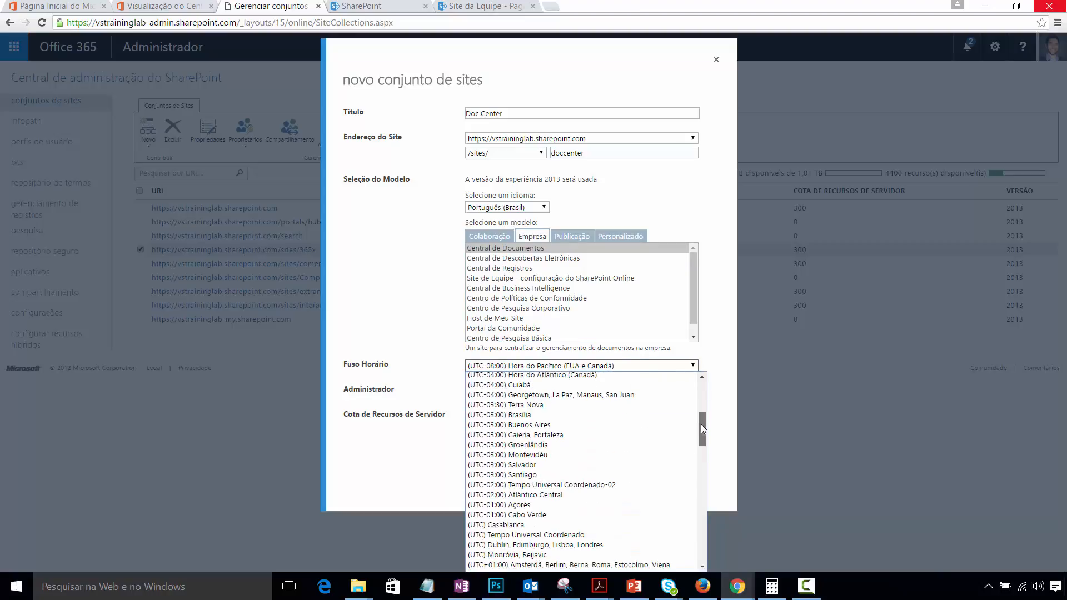
pyautogui.click(577, 418)
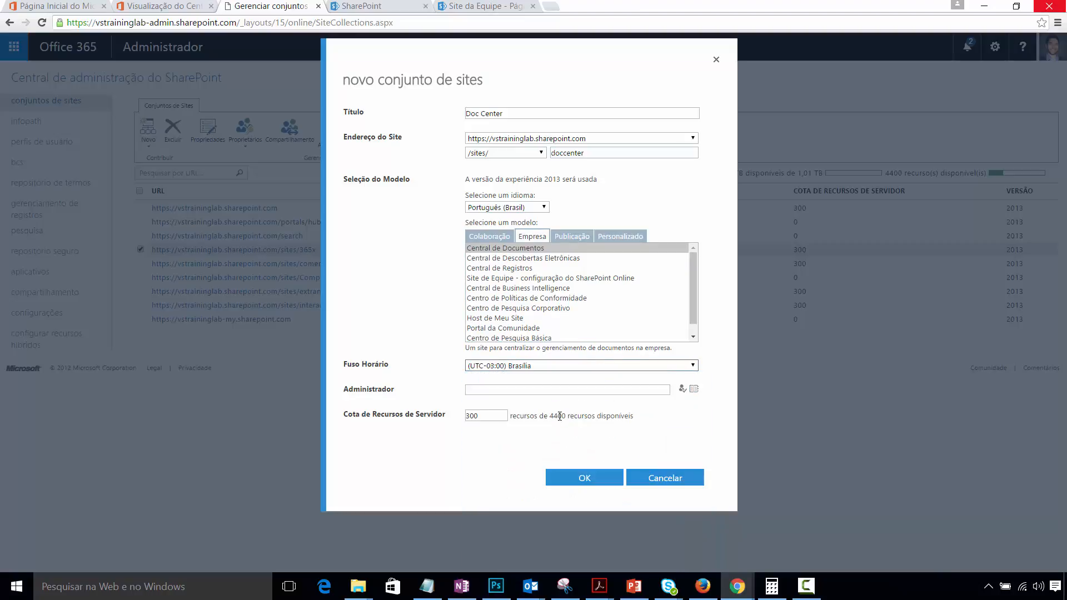
# - Enter the site administrator's name and resolve it to a user account with Ctrl+K
pyautogui.click(664, 389)
pyautogui.write('mauricio')
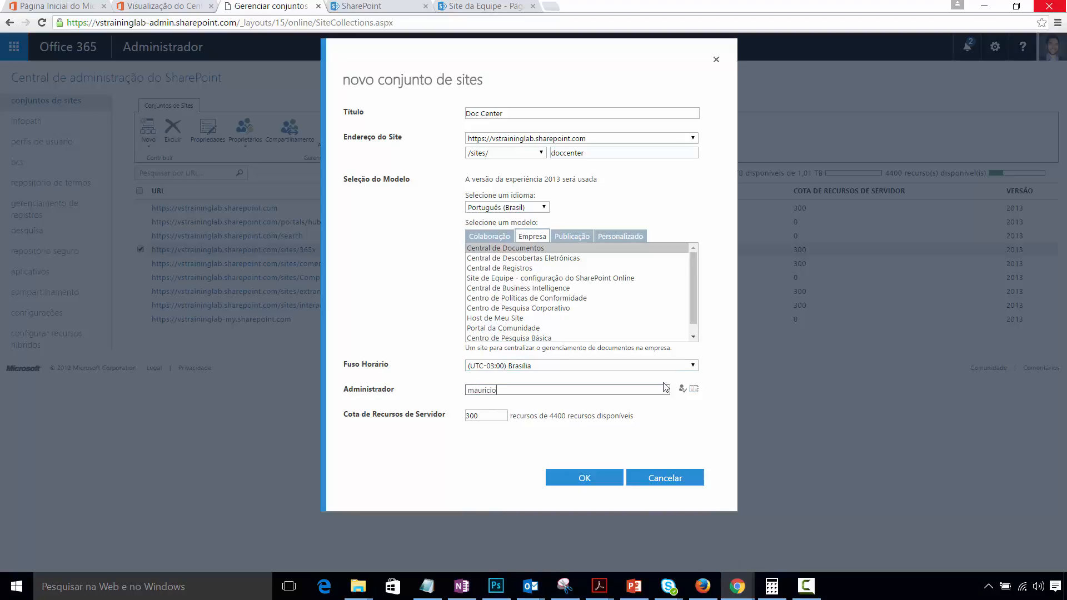
pyautogui.hotkey('ctrl', 'k')
# - Submit the new site collection and wait until /sites/doccenter appears with quota 300
pyautogui.click(588, 482)
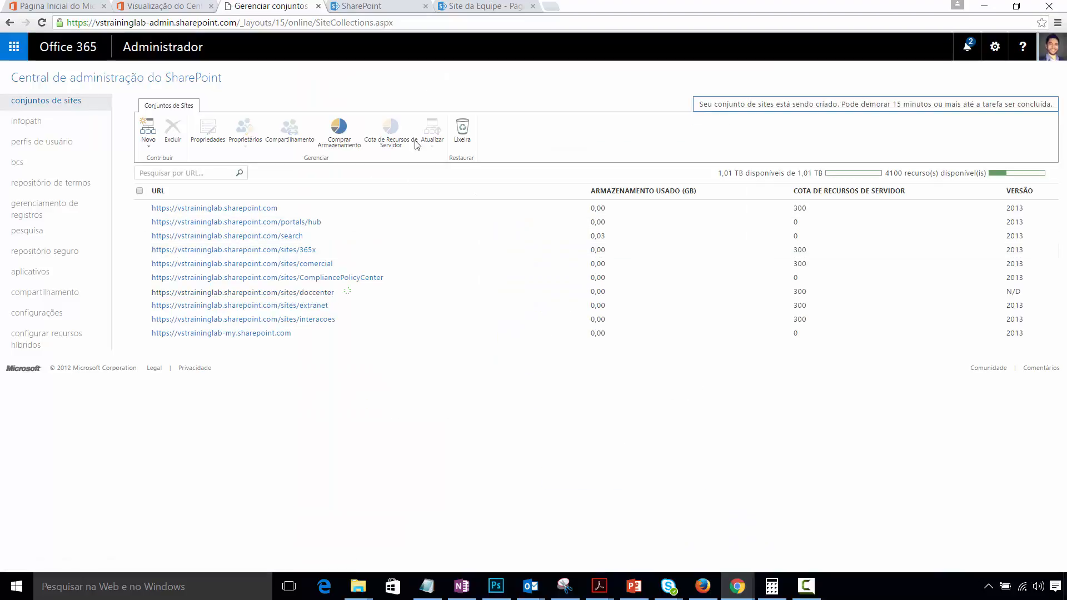
pyautogui.moveTo(346, 295)
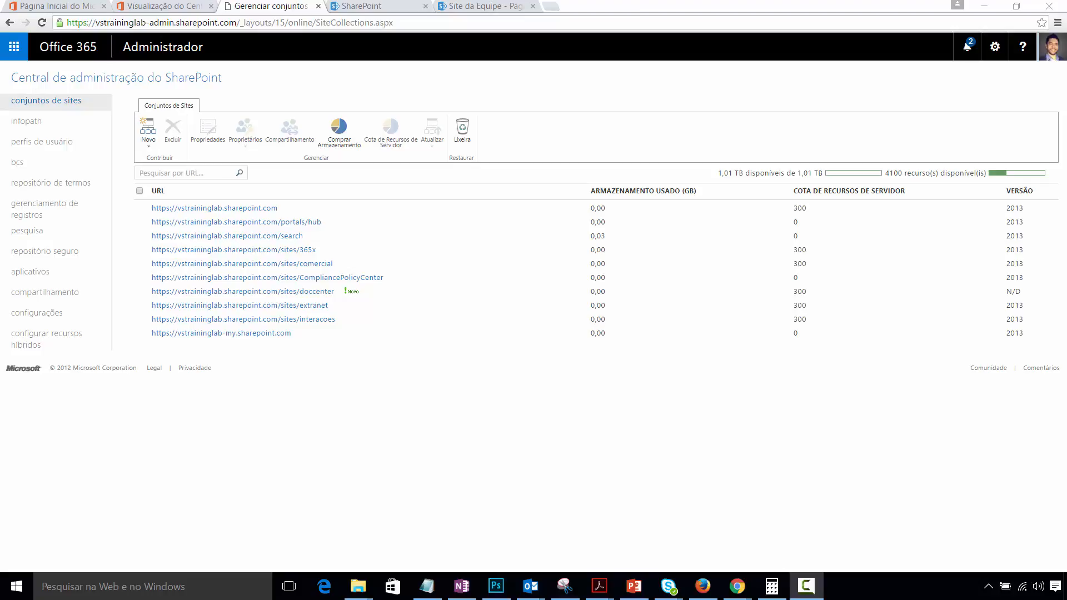
# - View the doccenter site collection's properties and open its site address in a new tab
pyautogui.click(303, 291)
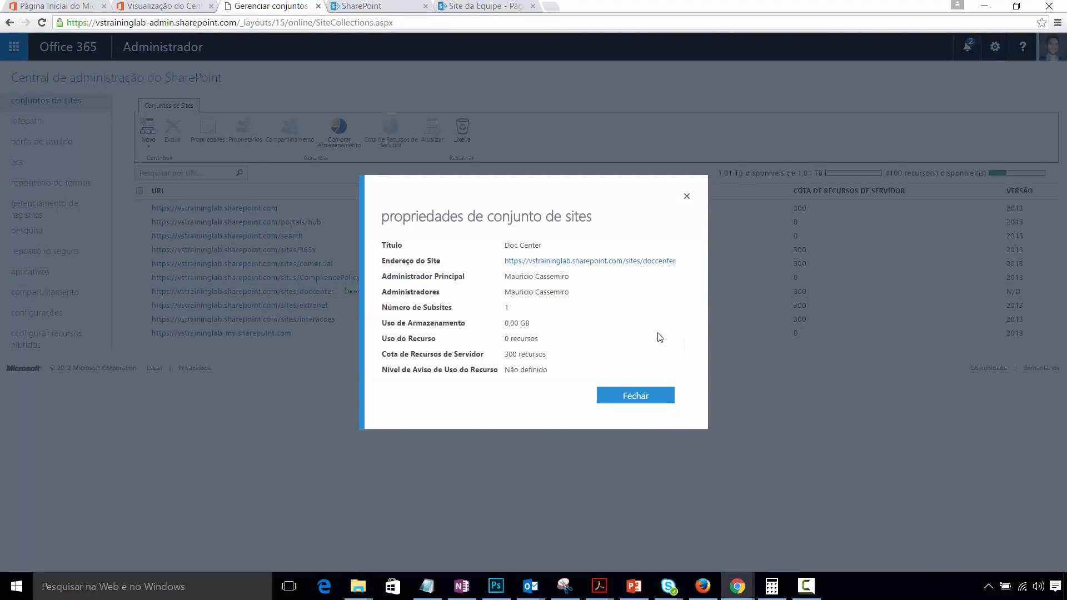
pyautogui.click(659, 266)
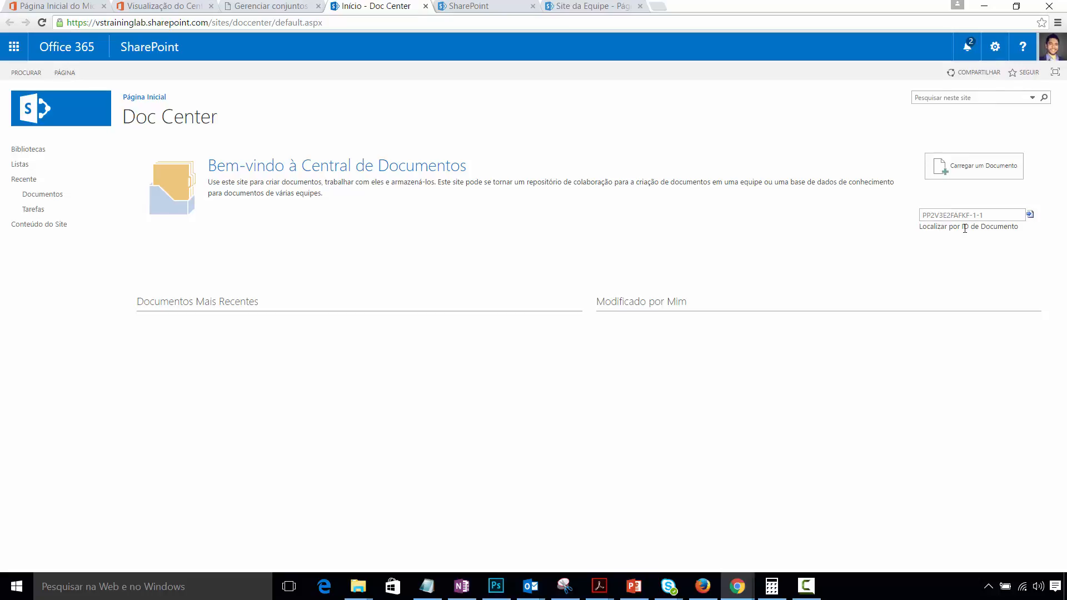
# - Select the sample Document ID value, then show the site's lists and libraries via Listas
pyautogui.click(996, 216)
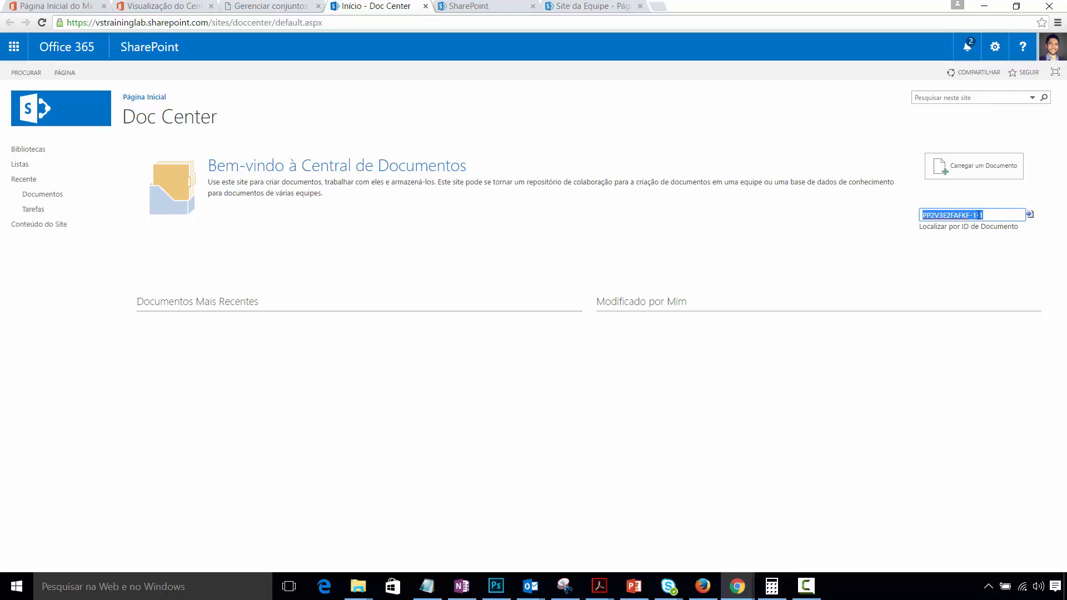
pyautogui.click(53, 164)
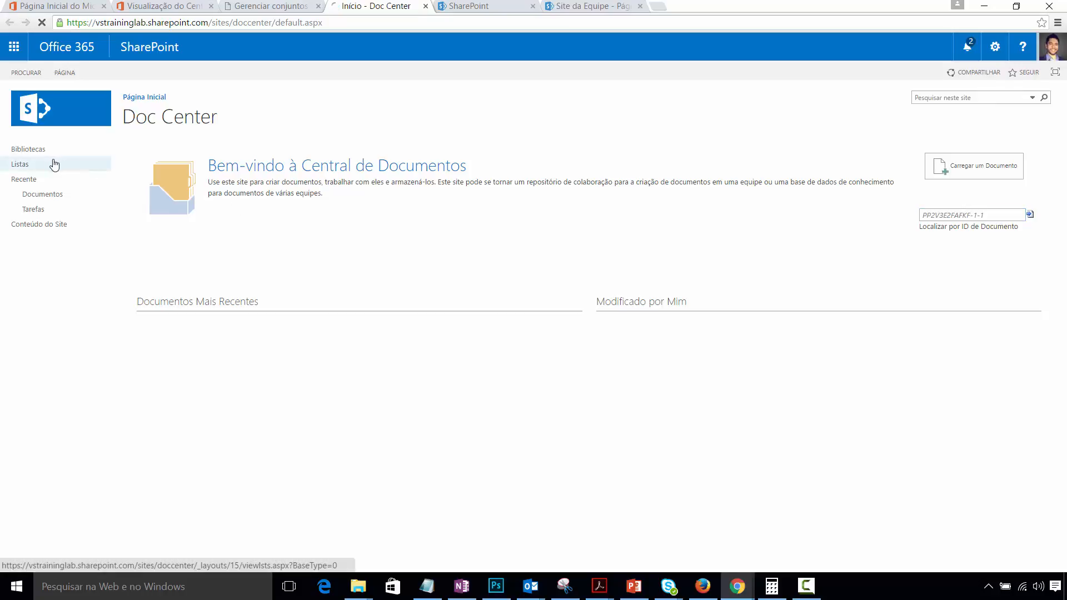
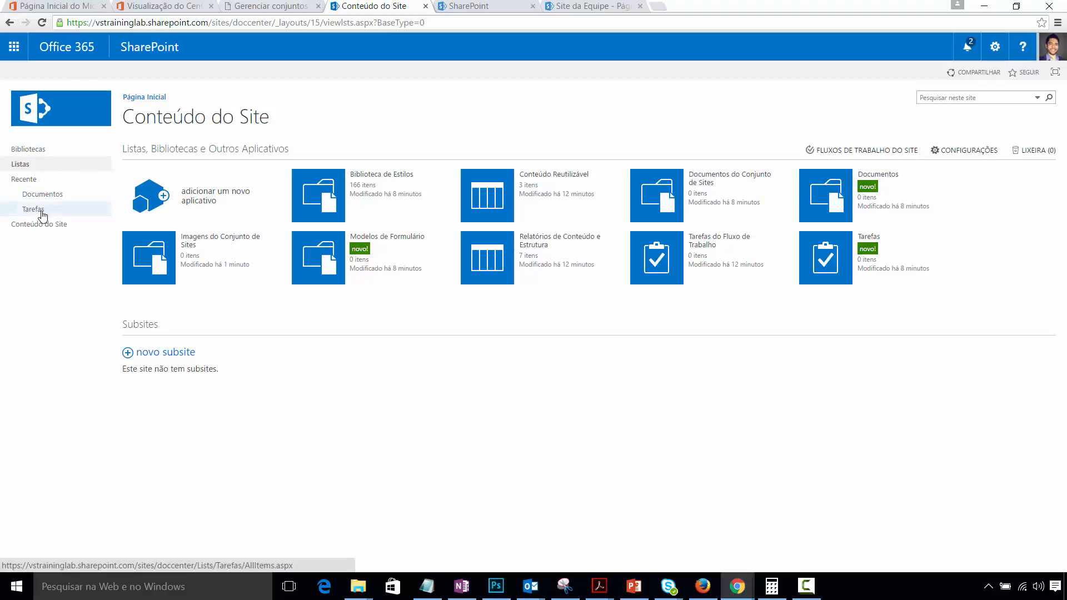
# - Trim the address back to /sites/doccenter and start uploading a document from the Doc Center home page
pyautogui.click(550, 276)
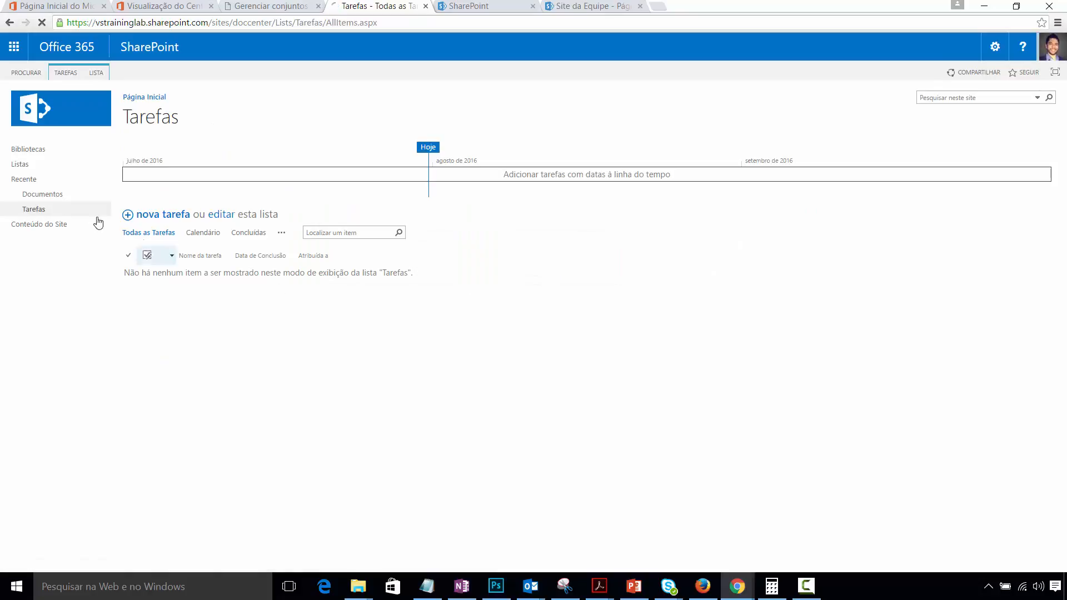
pyautogui.click(33, 168)
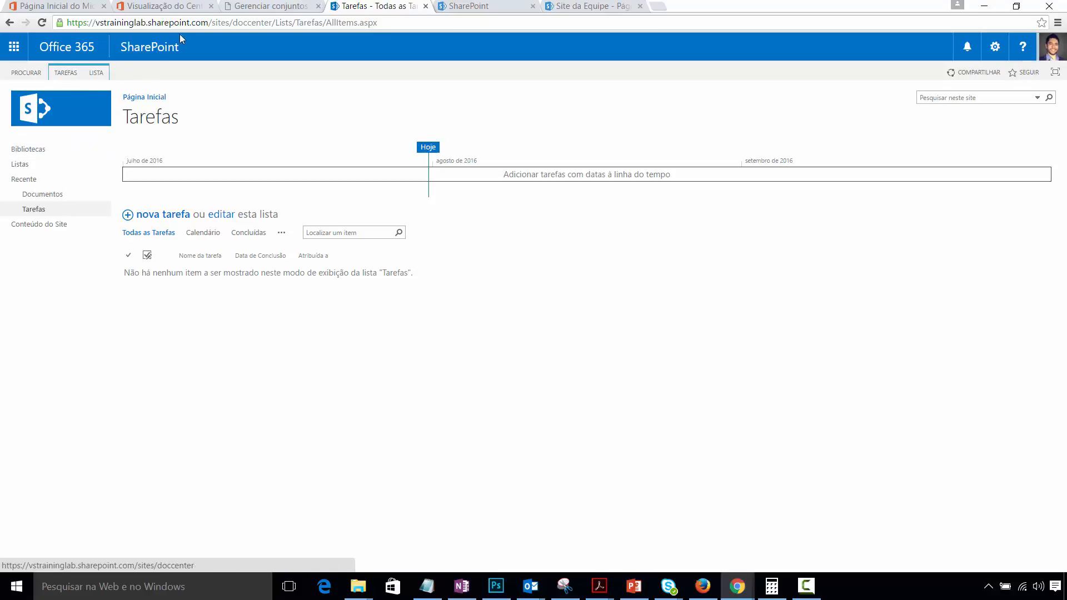
pyautogui.moveTo(272, 23); pyautogui.dragTo(761, 86)
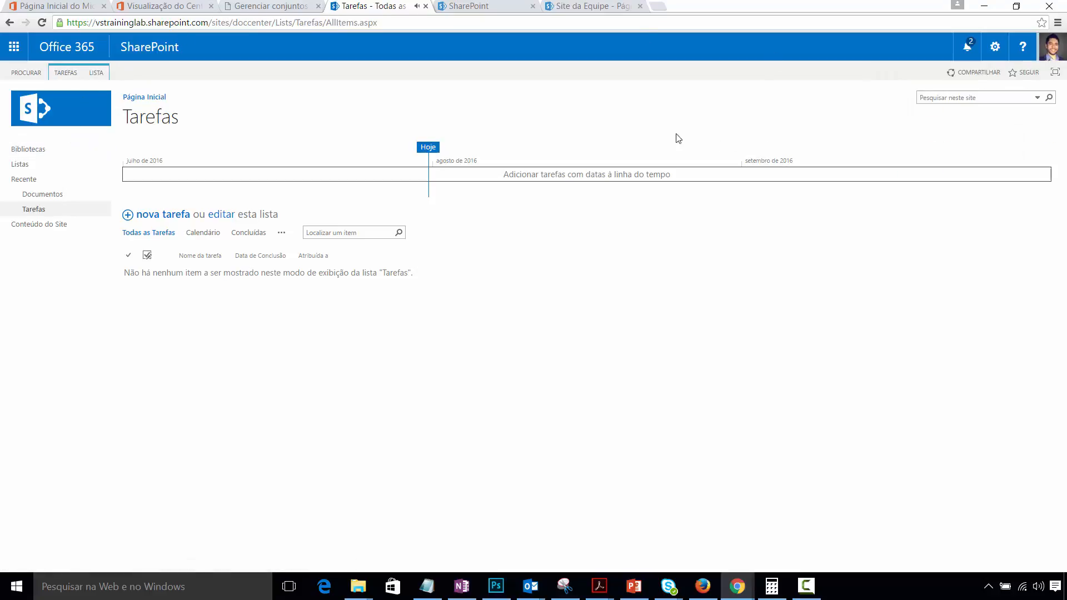
pyautogui.press('BackSpace')
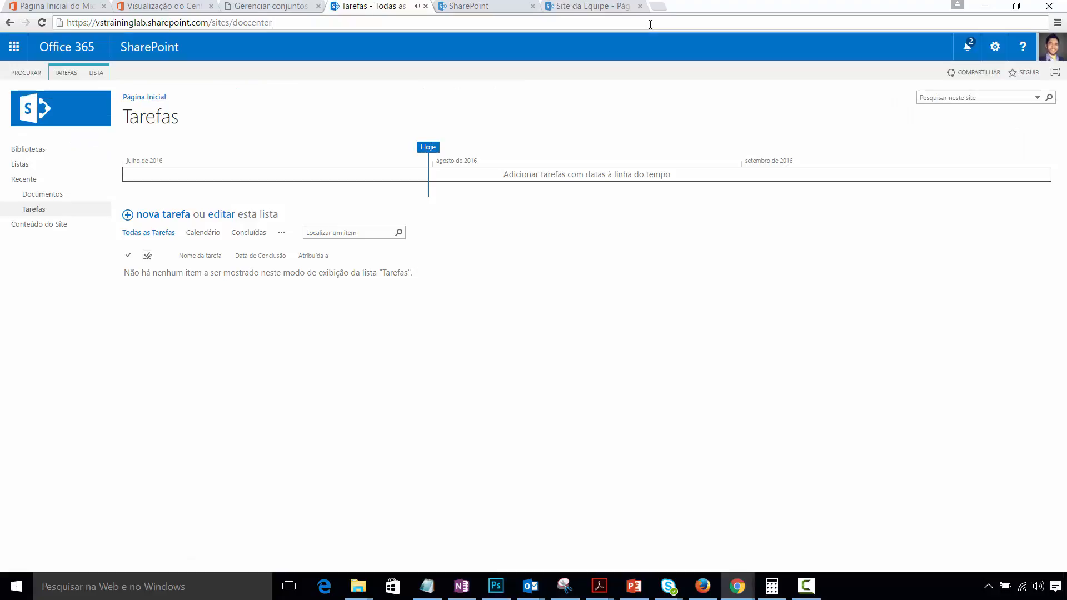
pyautogui.press('Return')
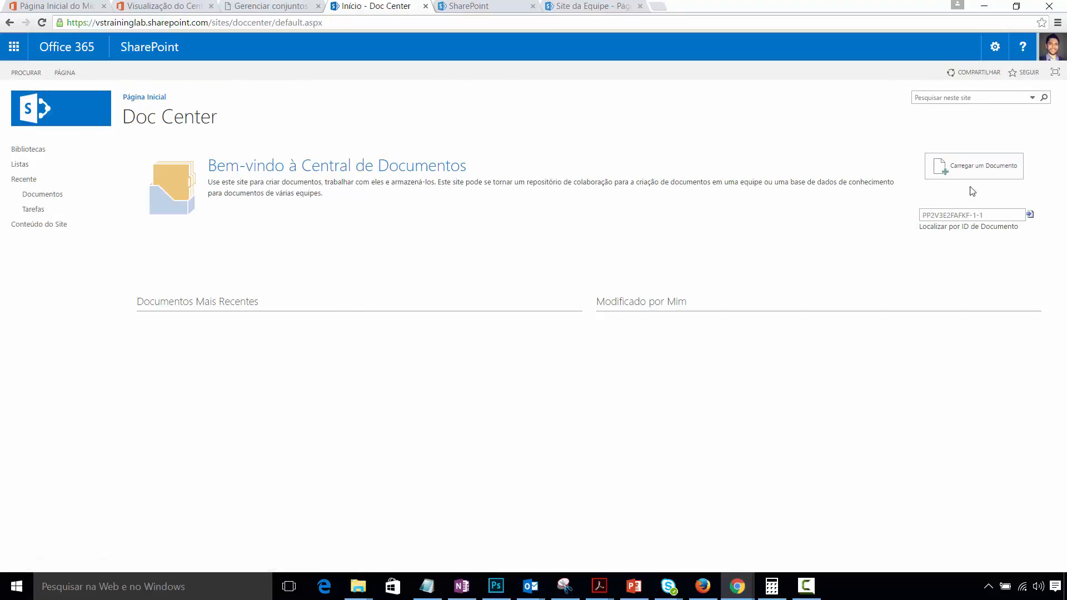
pyautogui.click(973, 169)
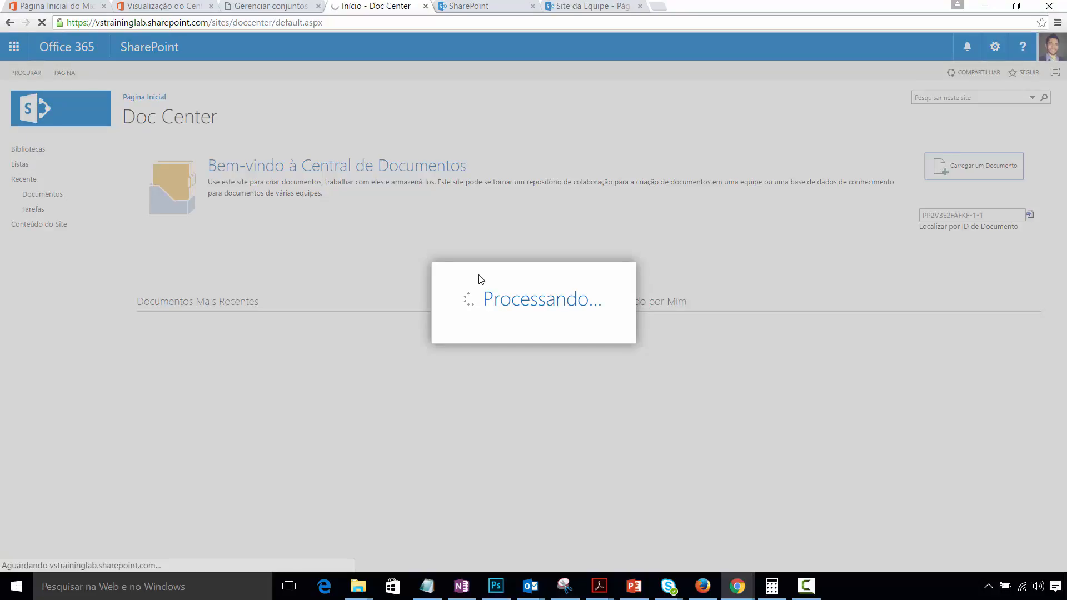
# - Upload the Ebook_Como_Fazer_e_Vender_um_projeto PDF from the Downloads folder
pyautogui.click(519, 253)
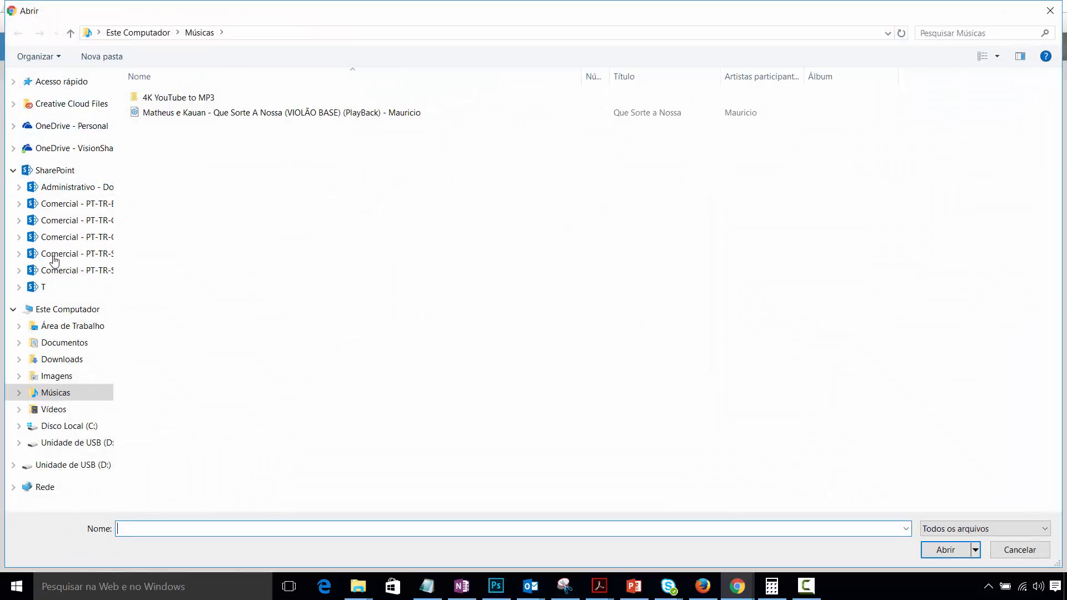
pyautogui.click(59, 361)
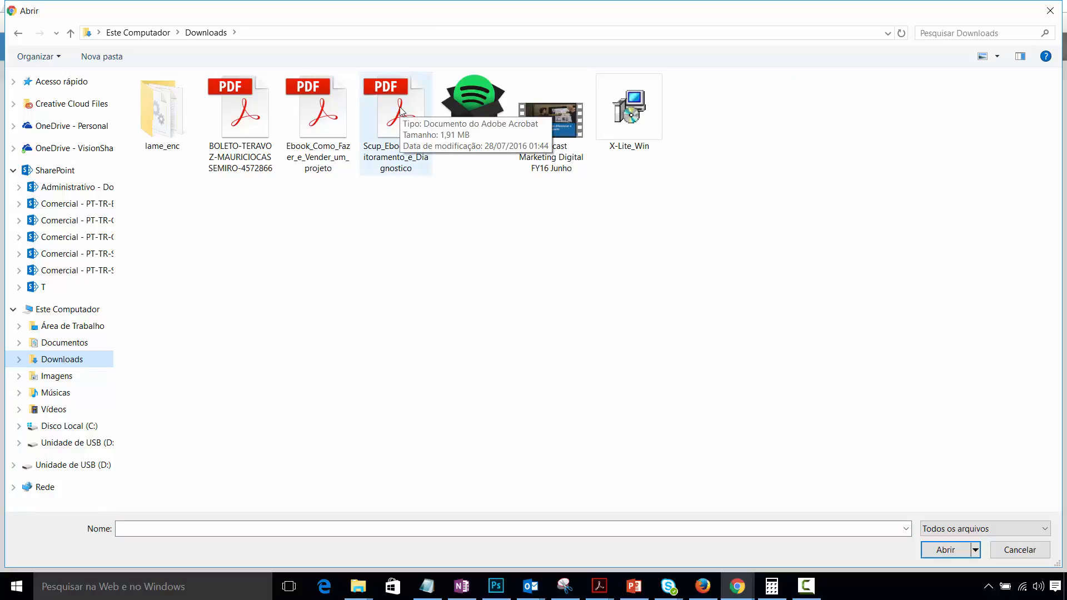
pyautogui.doubleClick(318, 114)
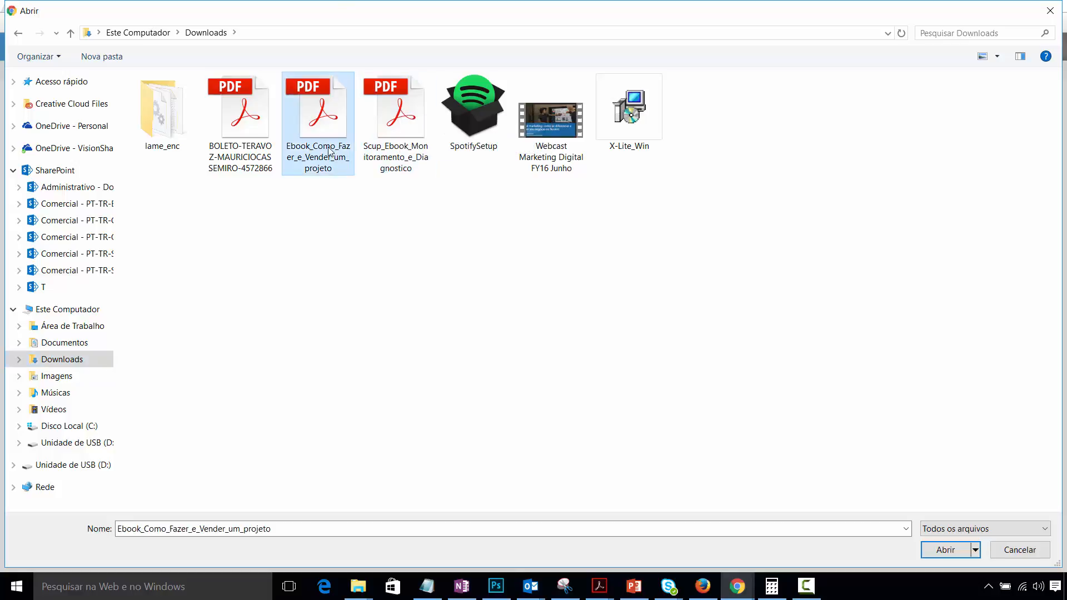
pyautogui.click(636, 368)
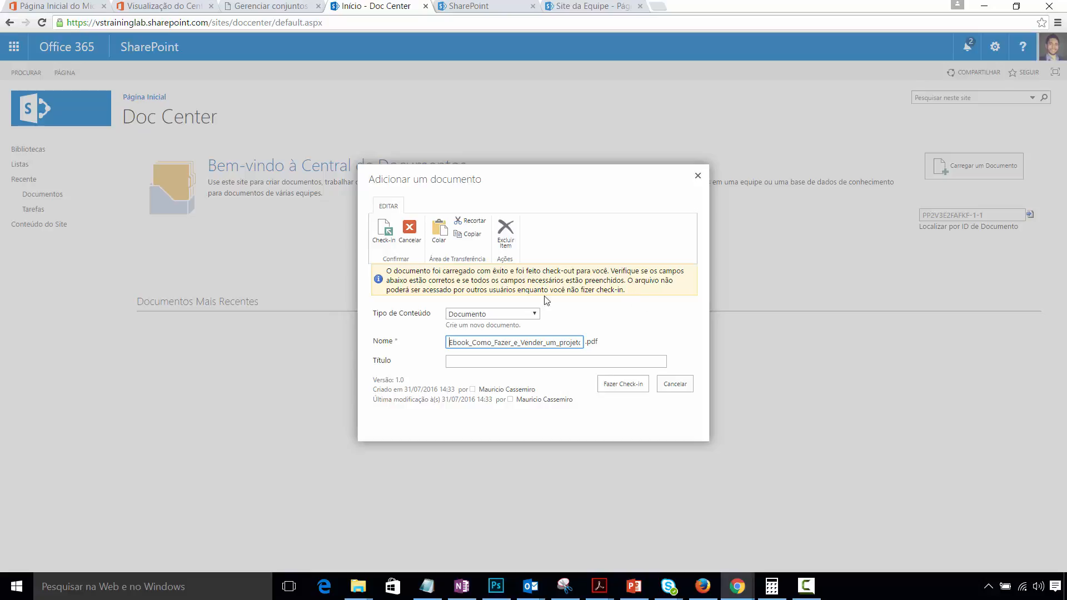
# - Keep content type Documento, set Título to 'Ebook que mostra como fazer e vender projetos', and check in
pyautogui.click(530, 320)
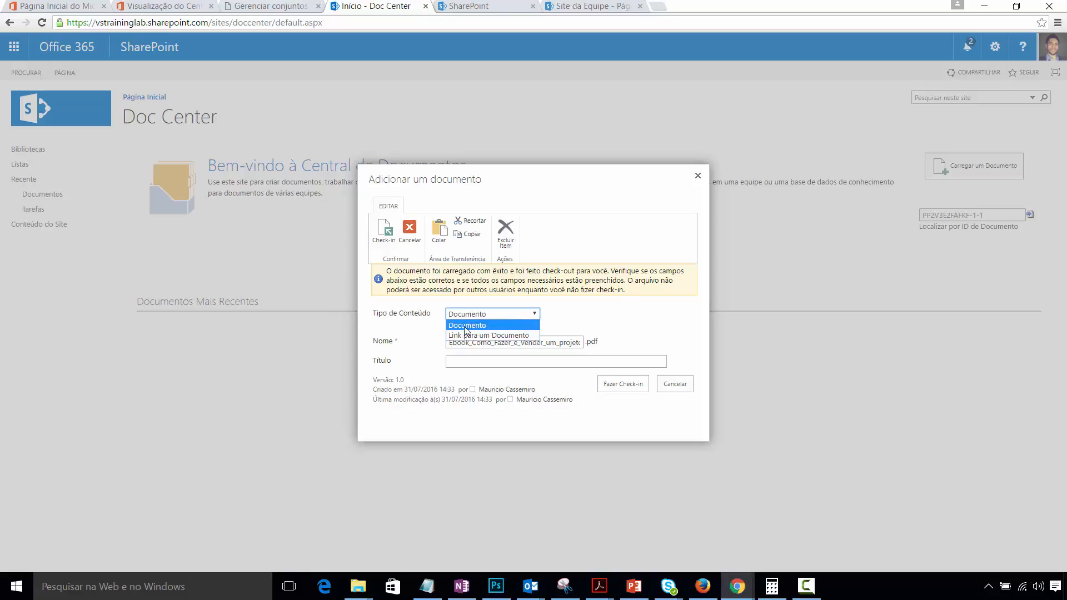
pyautogui.click(611, 315)
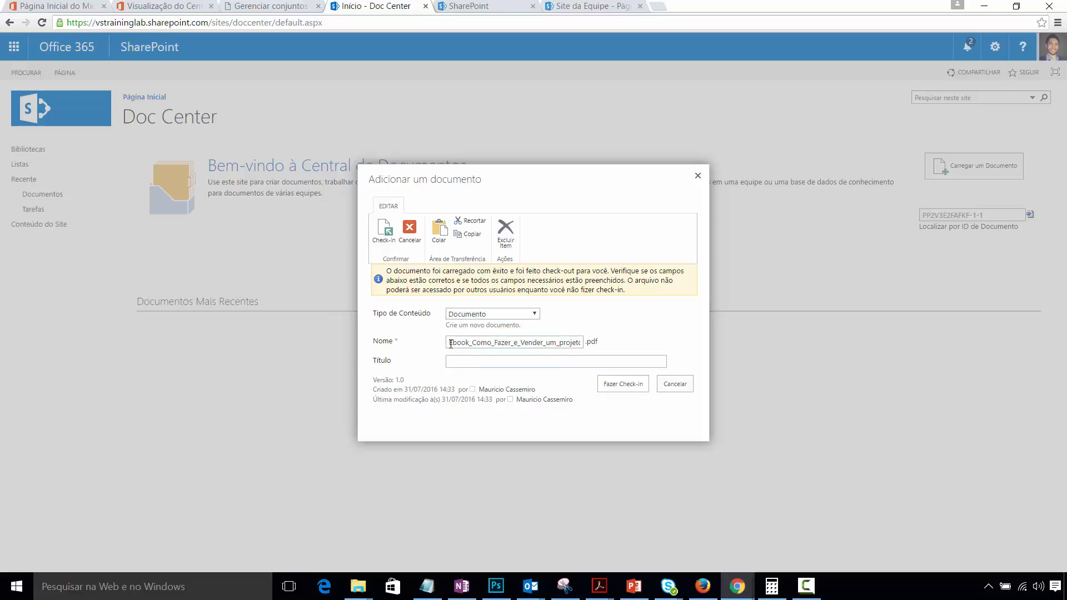
pyautogui.moveTo(447, 342); pyautogui.dragTo(694, 339)
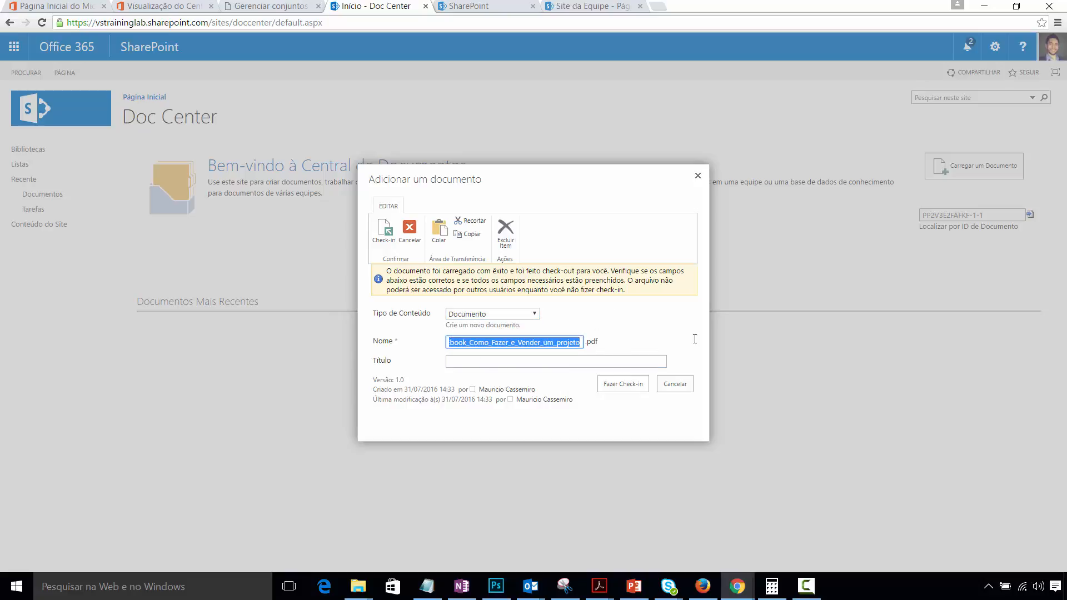
pyautogui.click(590, 353)
pyautogui.click(481, 364)
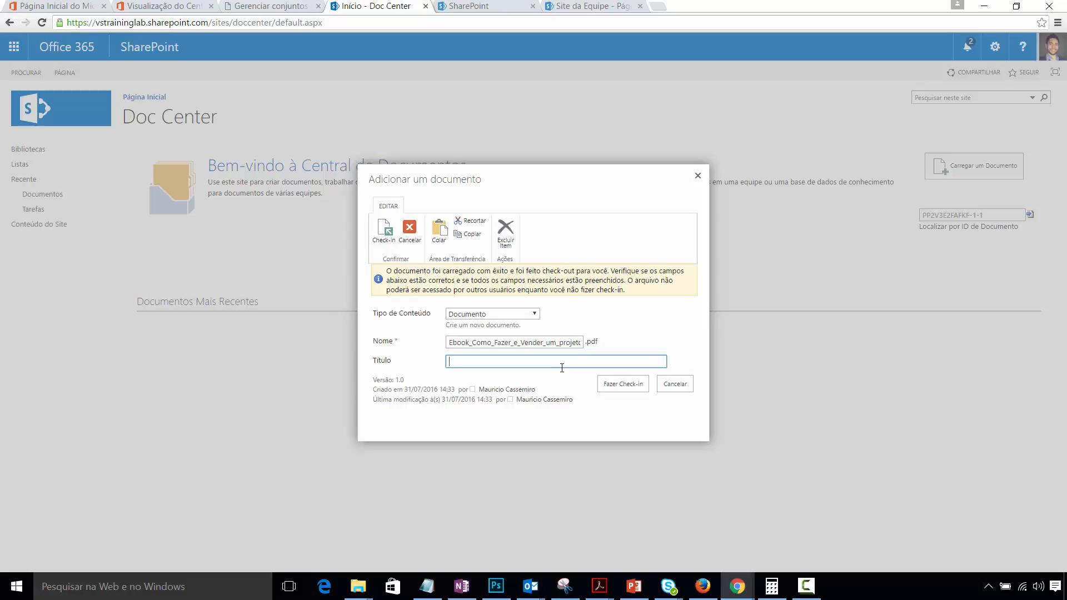
pyautogui.moveTo(450, 342); pyautogui.dragTo(874, 318)
pyautogui.hotkey('ctrl', 'c')
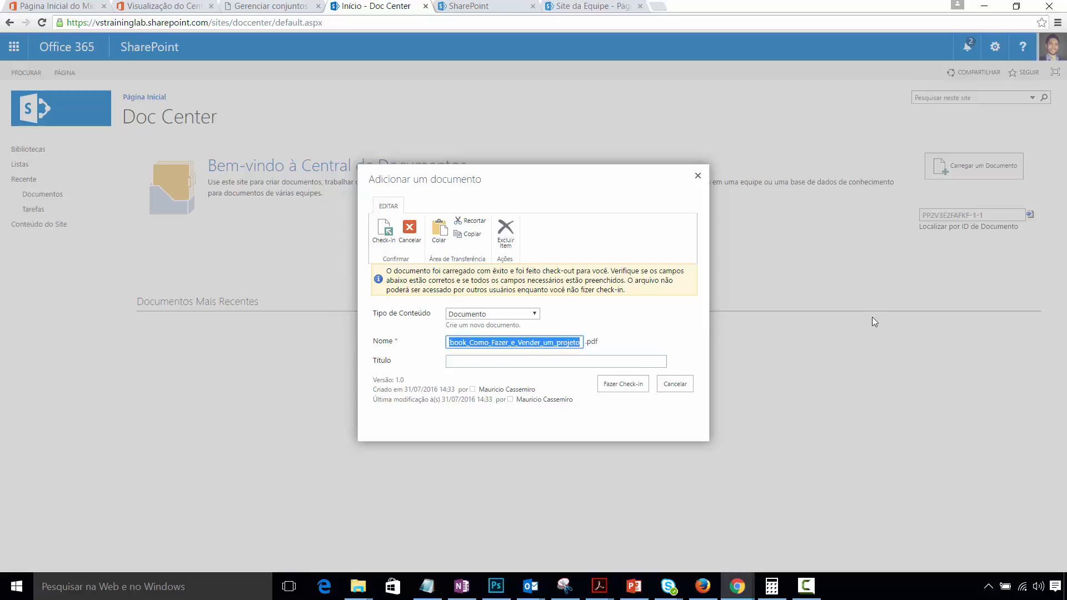
pyautogui.click(576, 362)
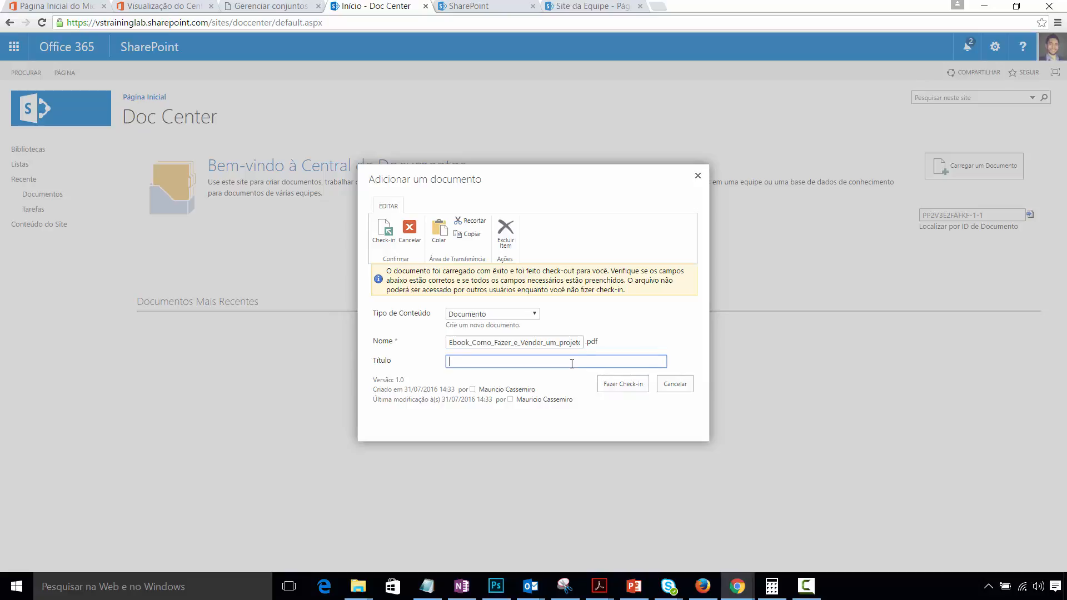
pyautogui.hotkey('ctrl', 'v')
pyautogui.moveTo(616, 361); pyautogui.dragTo(255, 363)
pyautogui.write('Ebook que mostra como ')
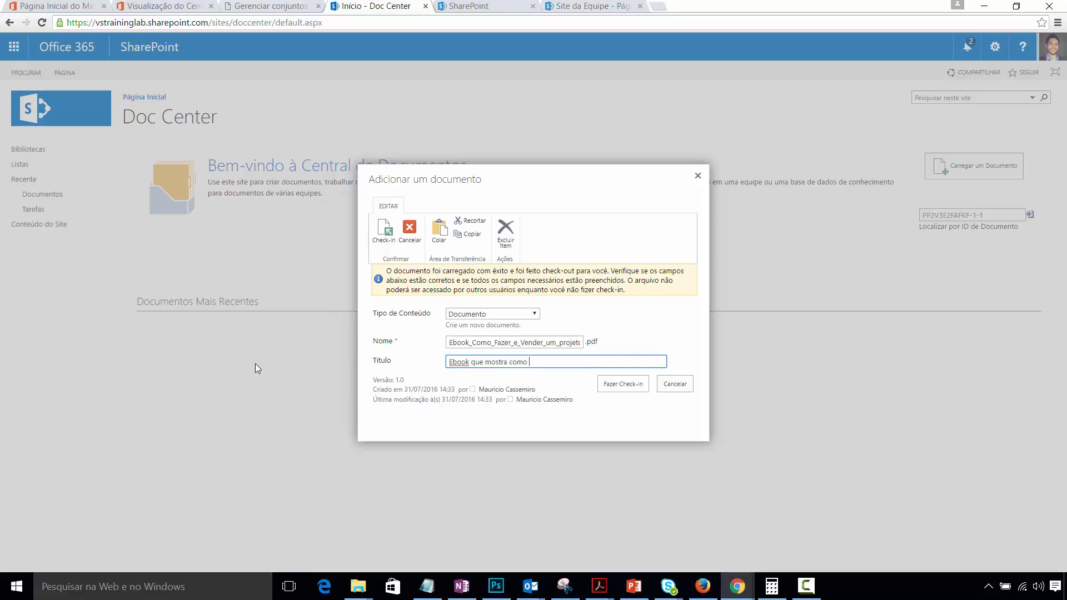
pyautogui.write('fazer e vender projetos')
pyautogui.click(623, 389)
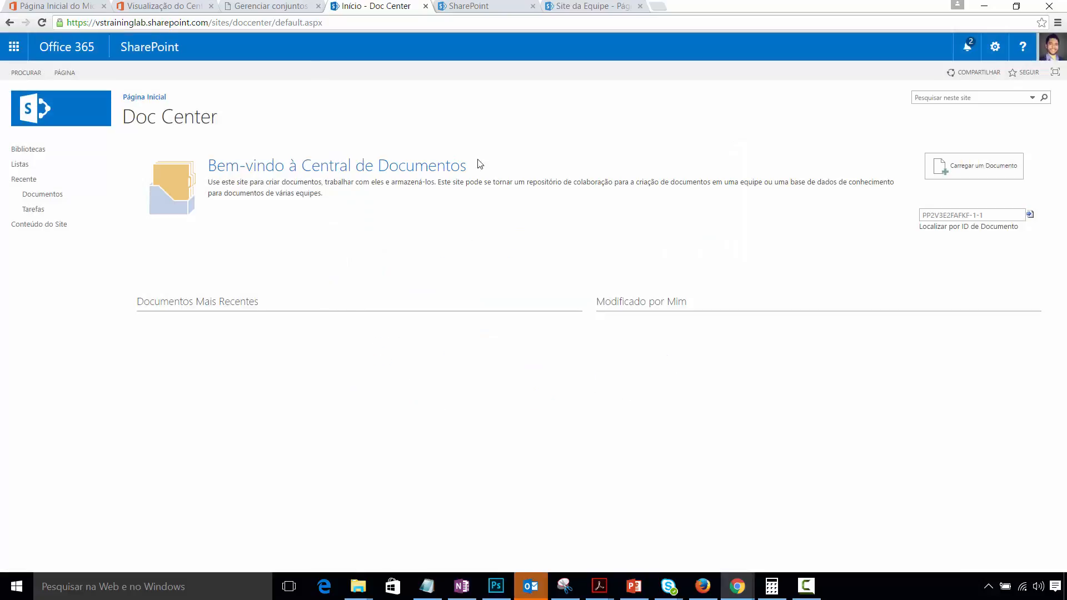
# - In Documentos, select the ebook PDF and open its properties via ARQUIVOS > Exibir Propriedades
pyautogui.click(46, 201)
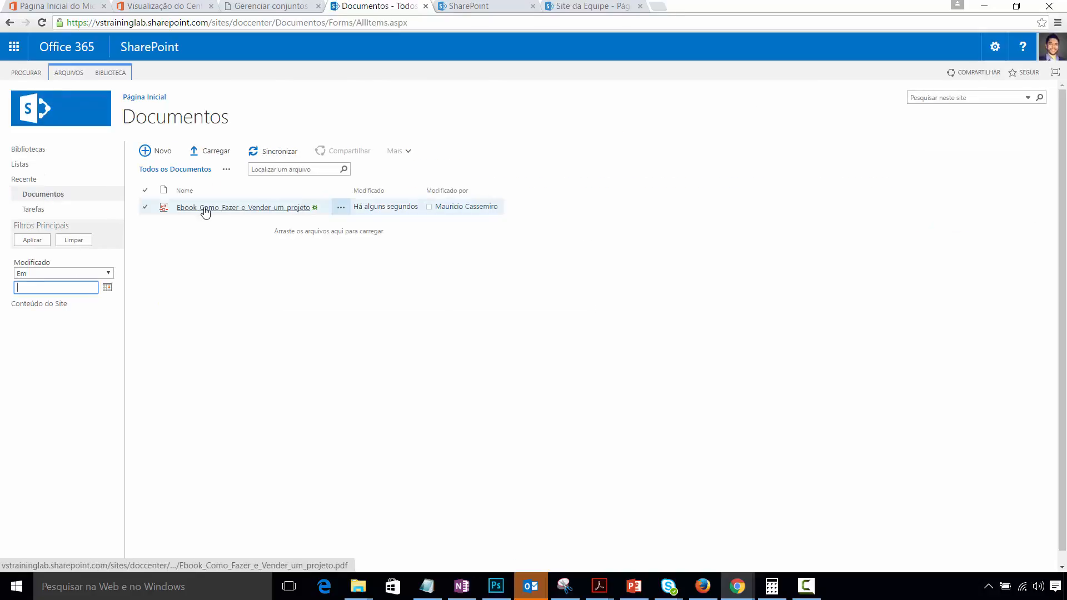
pyautogui.click(144, 208)
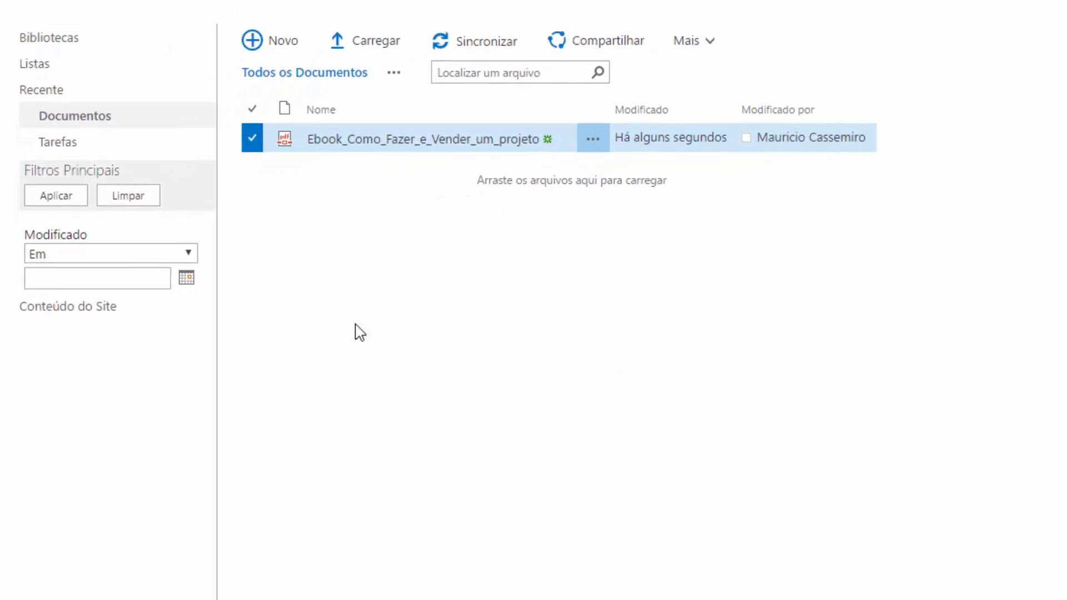
pyautogui.click(88, 256)
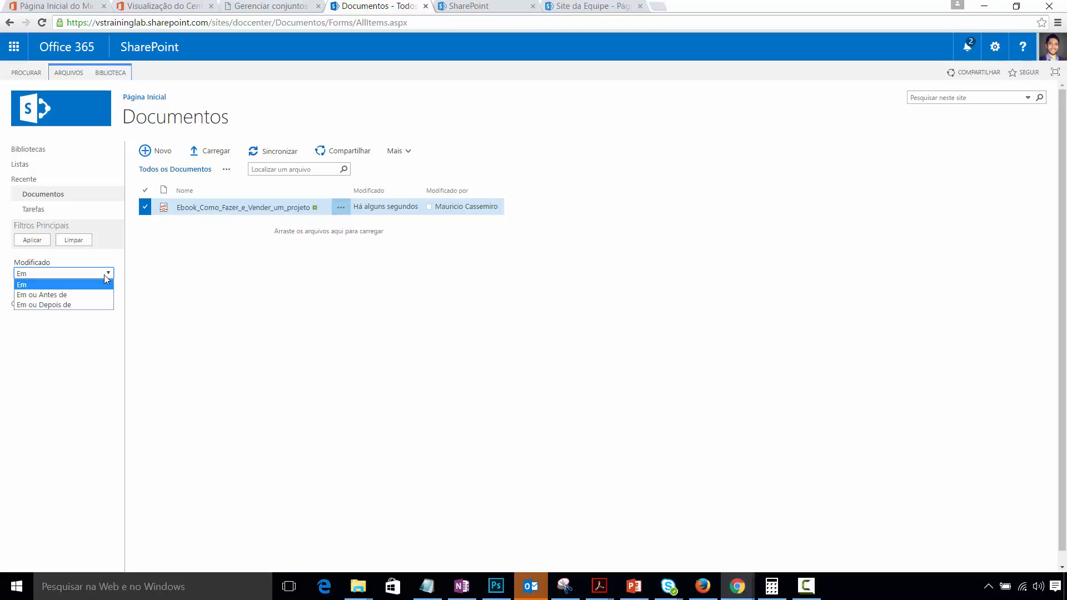
pyautogui.press('Down')
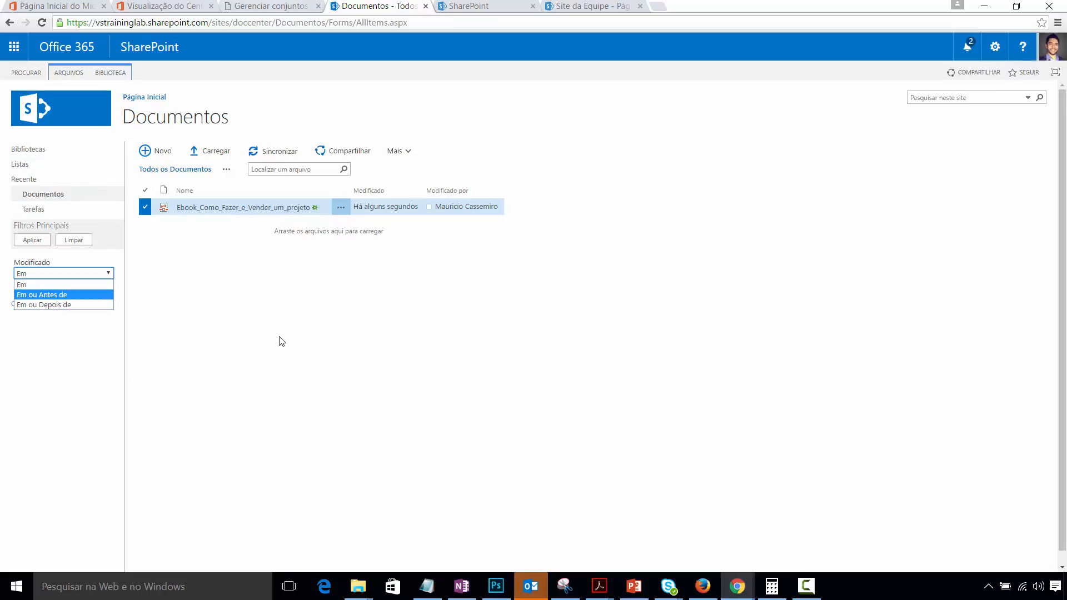
pyautogui.click(40, 285)
pyautogui.click(107, 287)
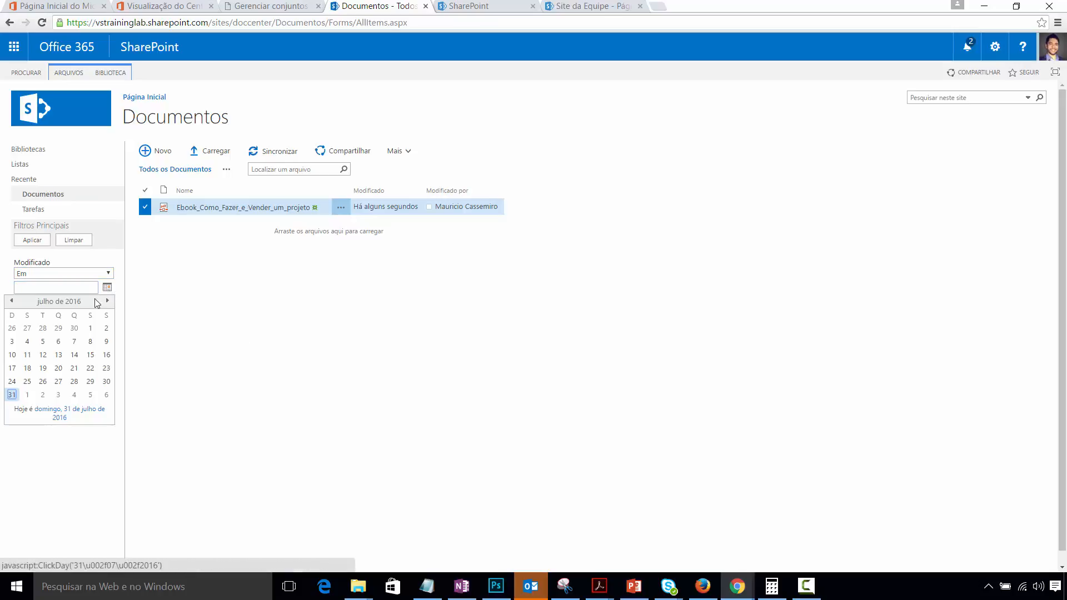
pyautogui.click(202, 369)
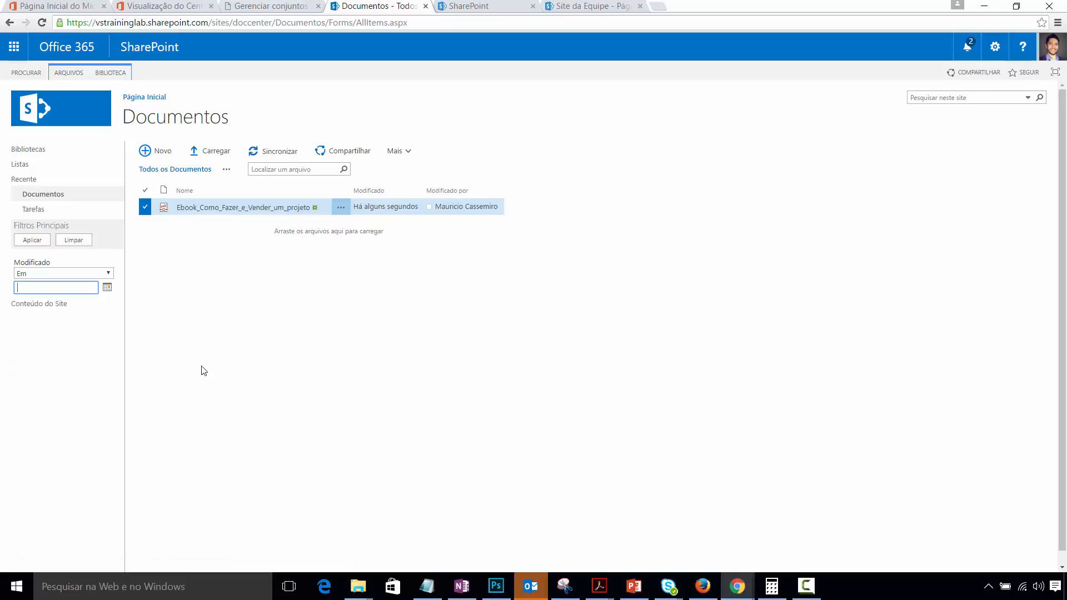
pyautogui.click(41, 272)
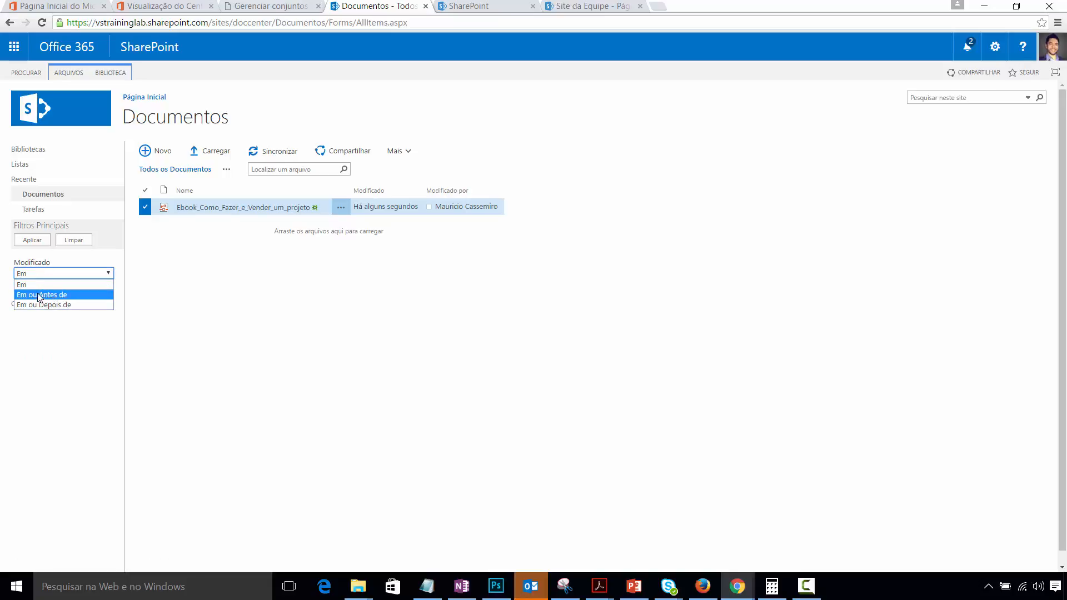
pyautogui.click(208, 310)
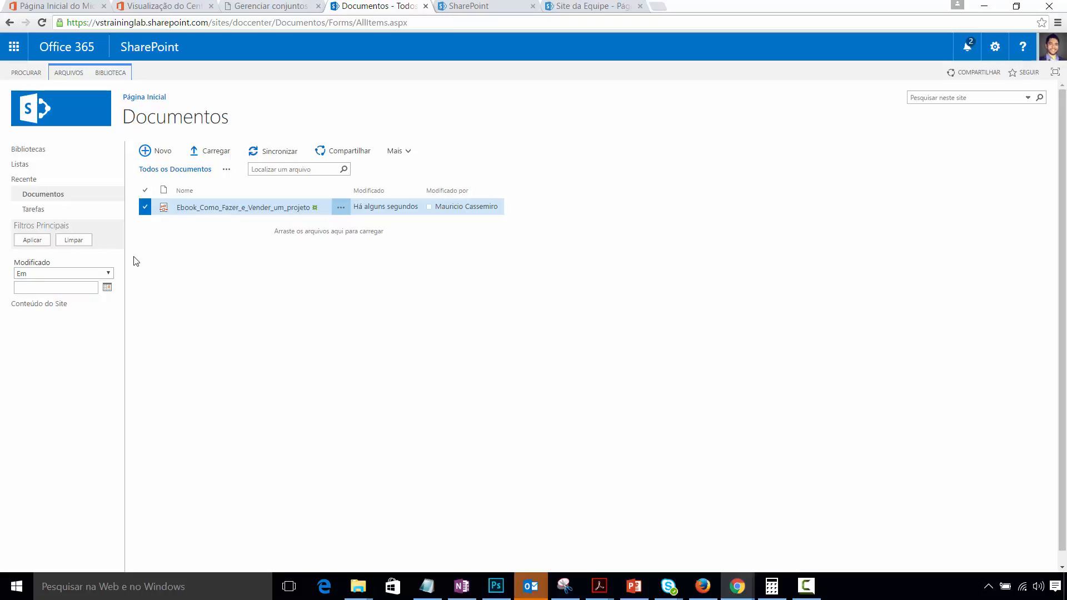
pyautogui.click(75, 74)
pyautogui.click(232, 100)
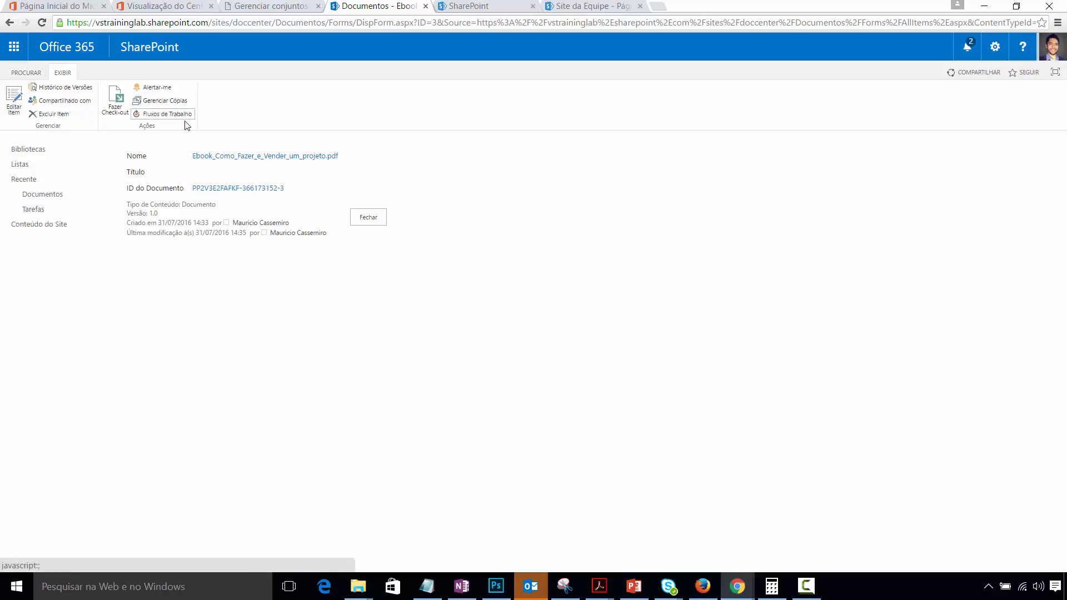
# - Open the ebook file through its ID do Documento link
pyautogui.click(239, 189)
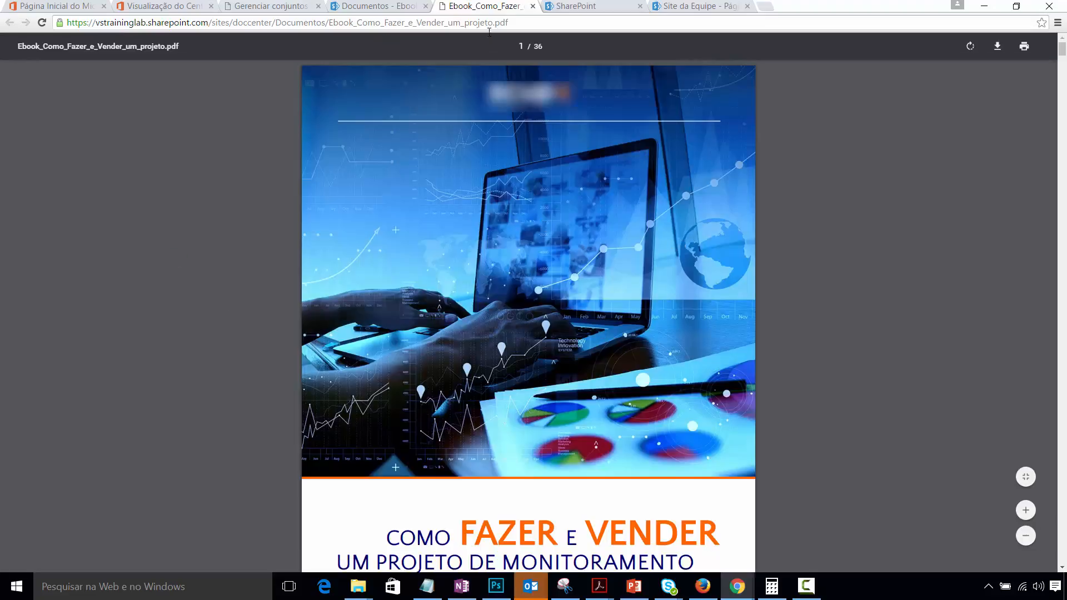
# - Close the ebook PDF tab to return to its properties page
pyautogui.click(534, 7)
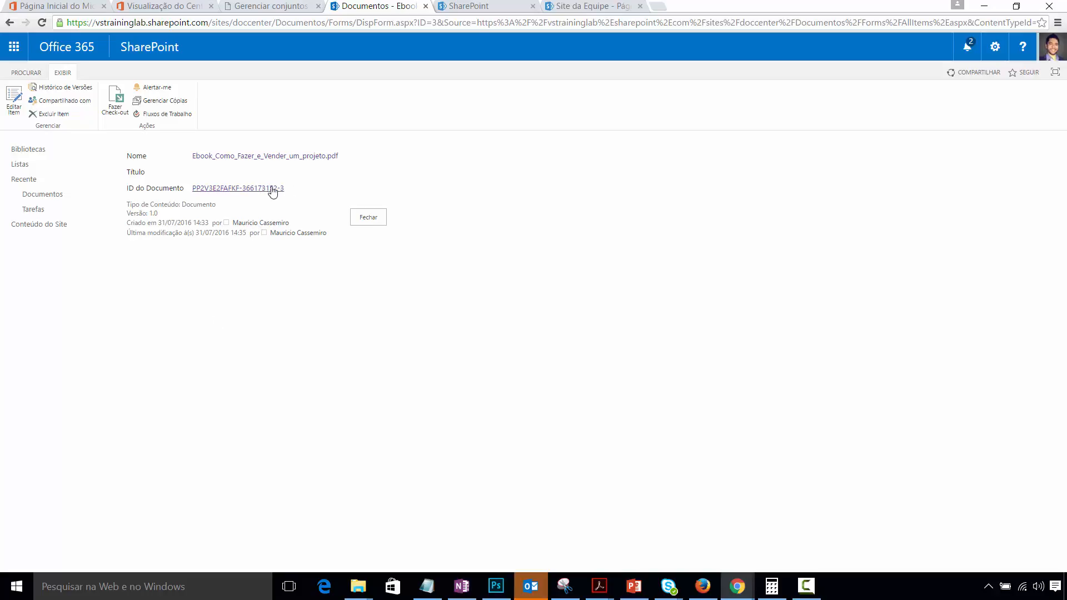
# - Close the properties, create a new folder 'Pasta 1' via Novo, and drag the ebook into it
pyautogui.click(368, 218)
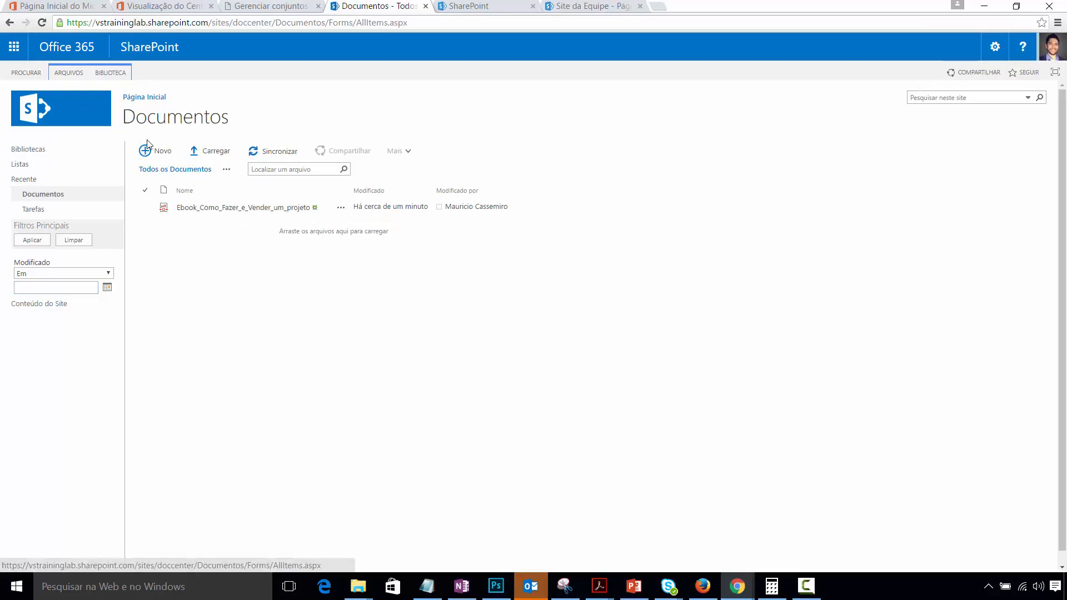
pyautogui.click(147, 151)
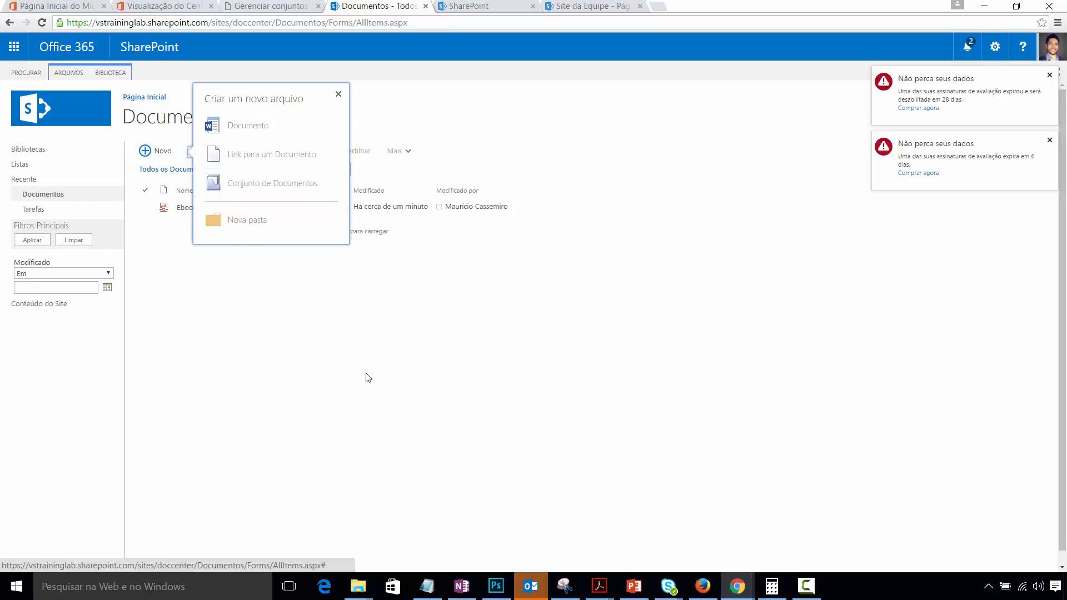
pyautogui.click(247, 220)
pyautogui.click(569, 296)
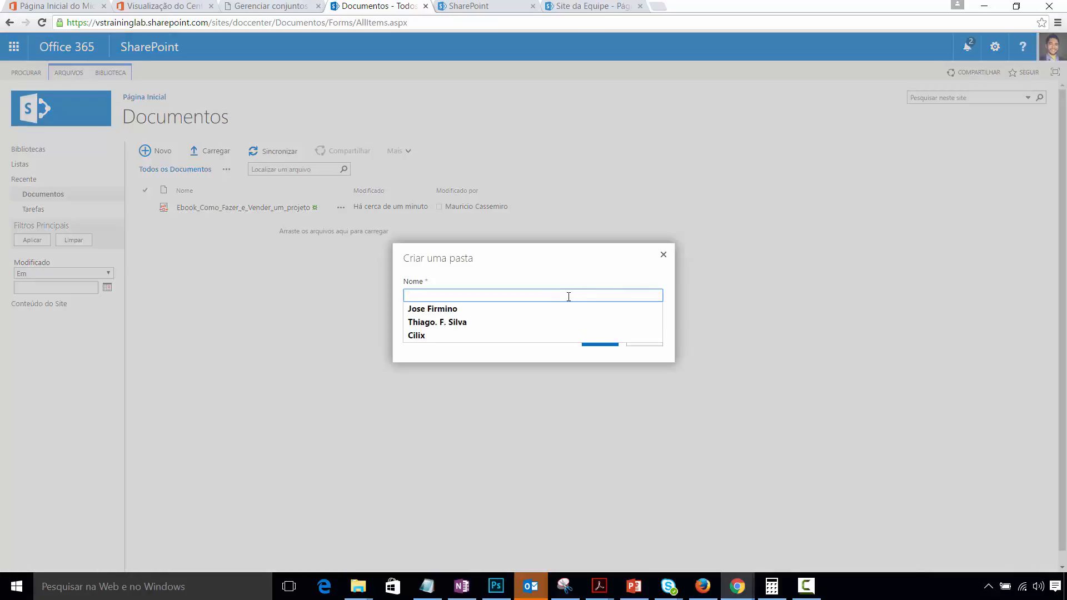
pyautogui.write('Pasta 1')
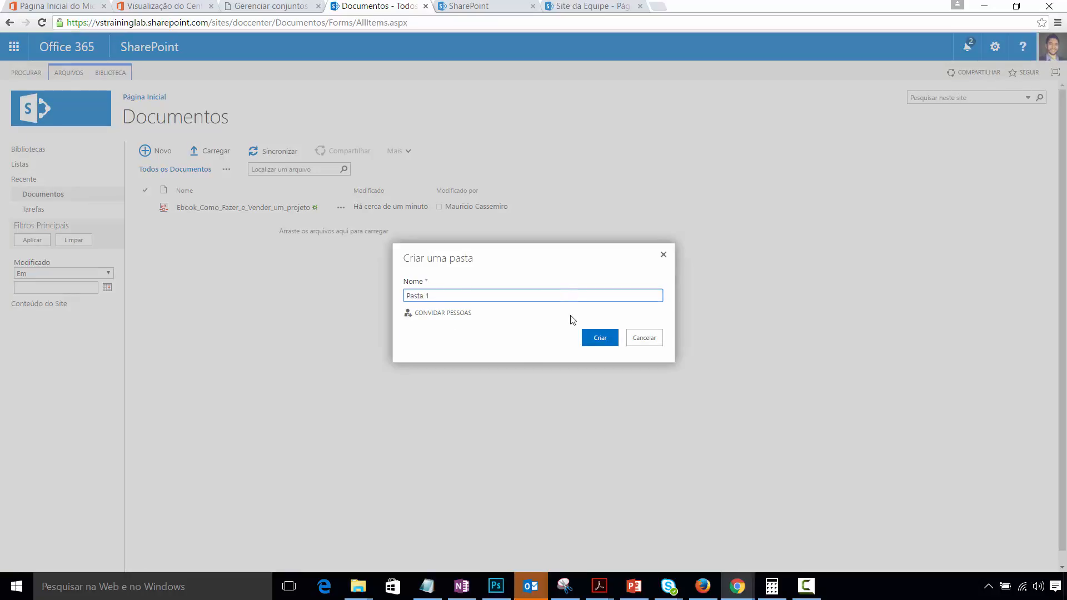
pyautogui.click(599, 337)
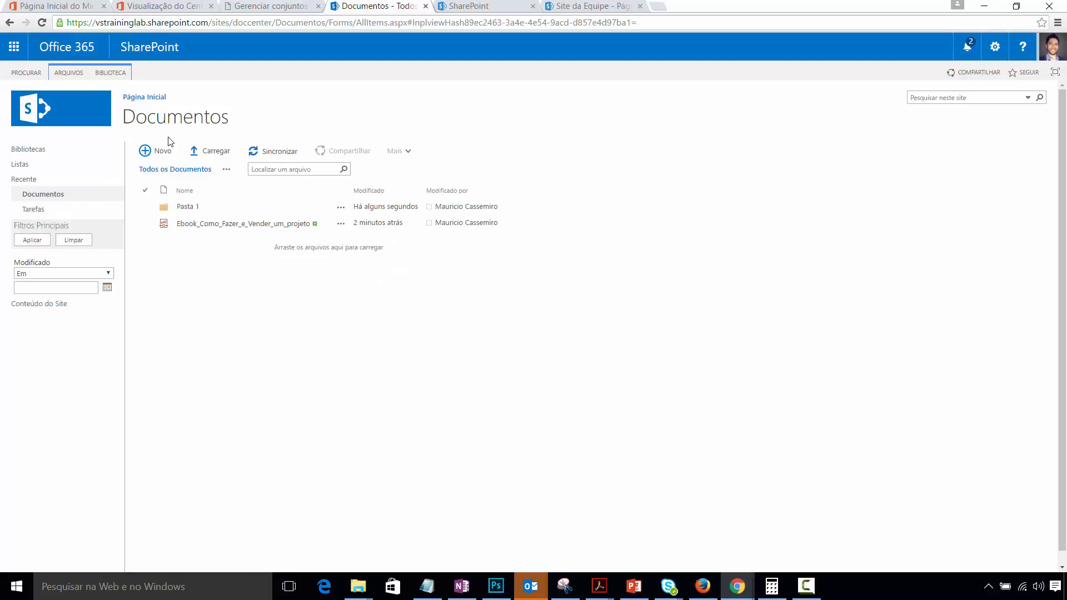
pyautogui.moveTo(198, 226); pyautogui.dragTo(188, 214)
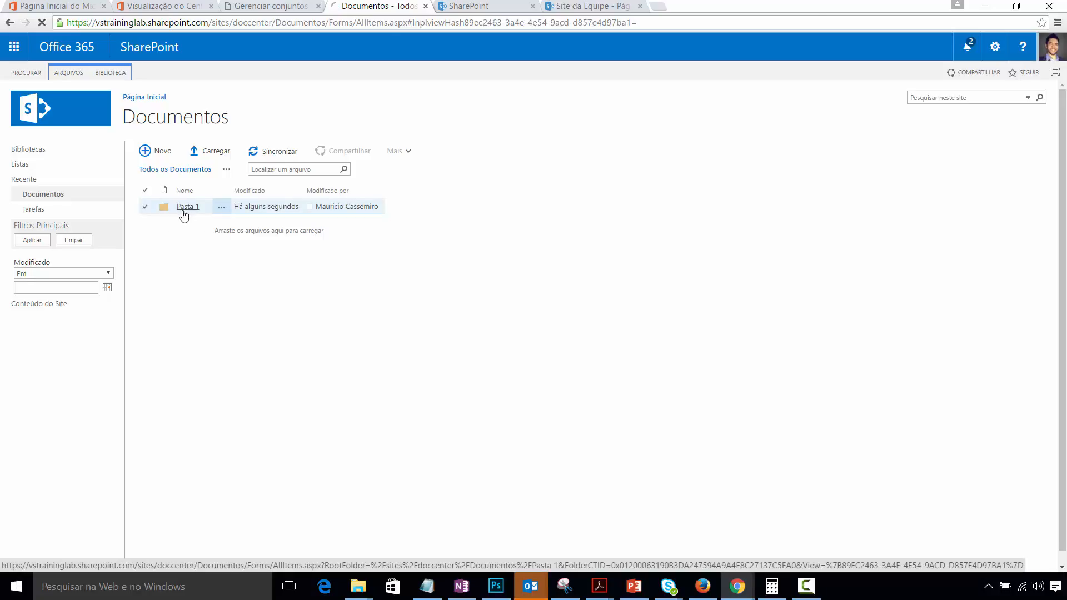
# - Inside Pasta 1, open the ebook's properties via ARQUIVOS > Exibir Propriedades
pyautogui.click(184, 212)
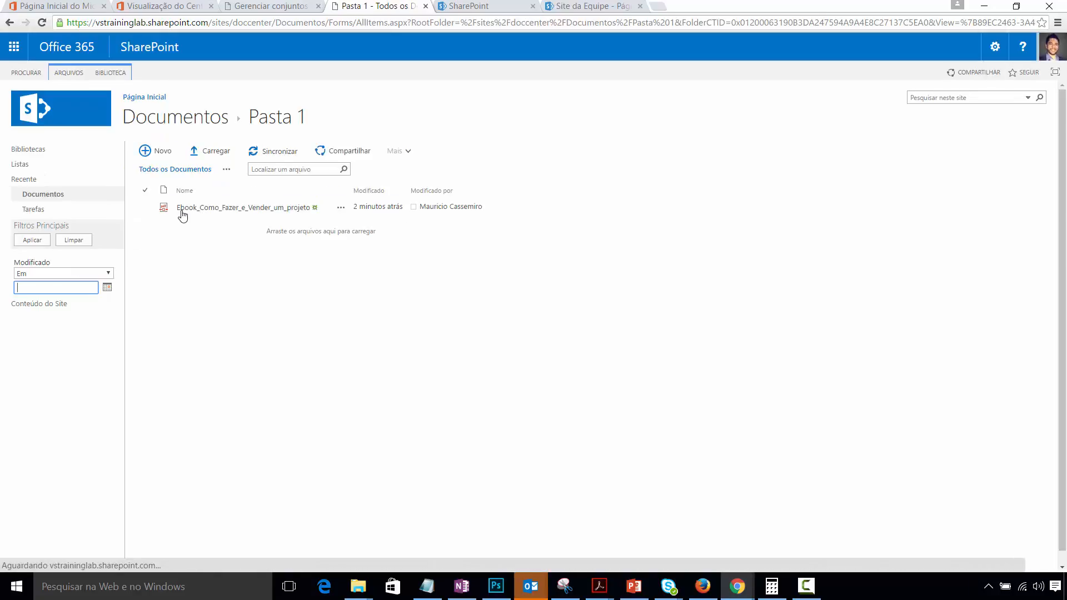
pyautogui.click(145, 207)
pyautogui.click(65, 73)
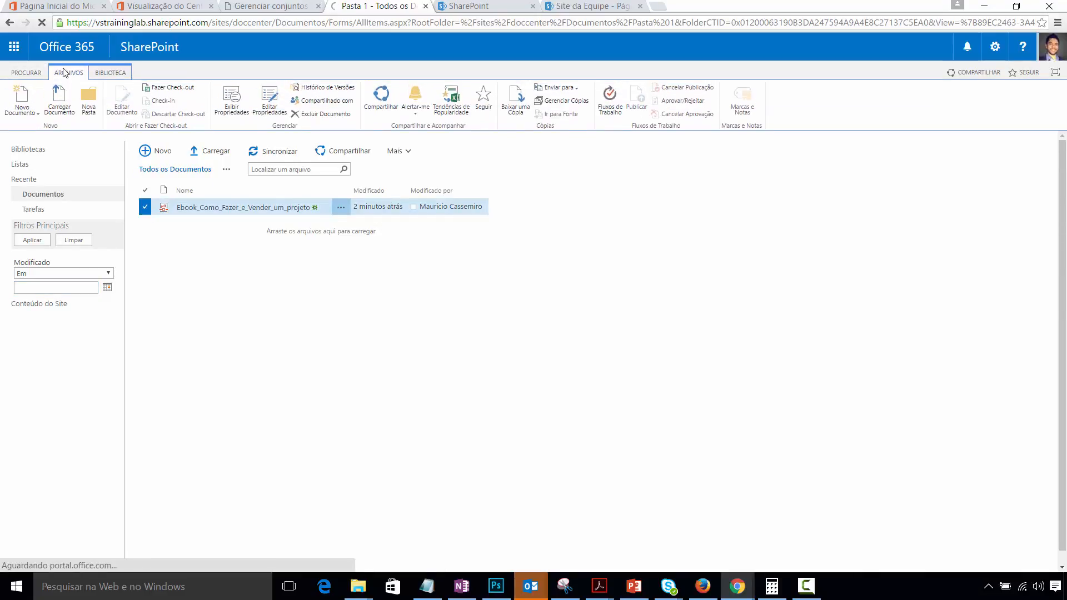
pyautogui.click(237, 106)
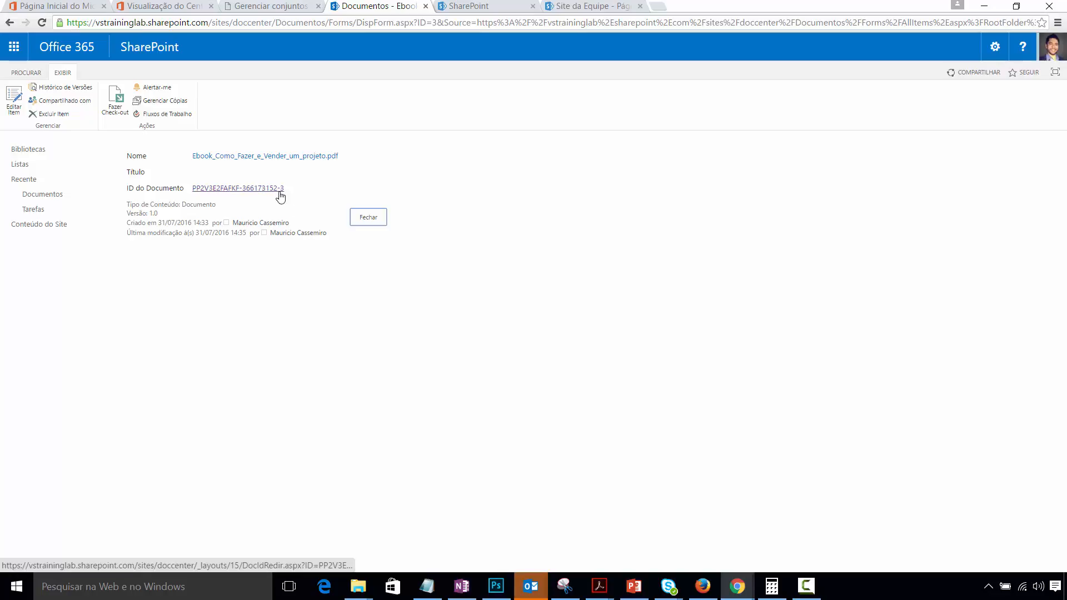
# - Copy the ebook's Document ID into Notepad, minimize it, and choose Editar Item
pyautogui.click(280, 194)
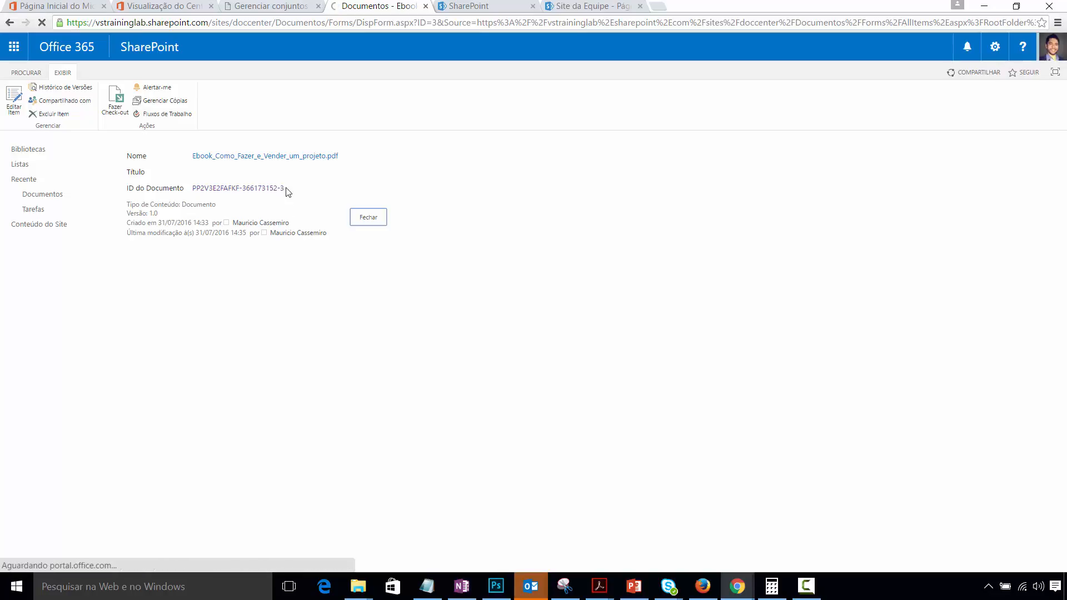
pyautogui.moveTo(284, 191); pyautogui.dragTo(191, 192)
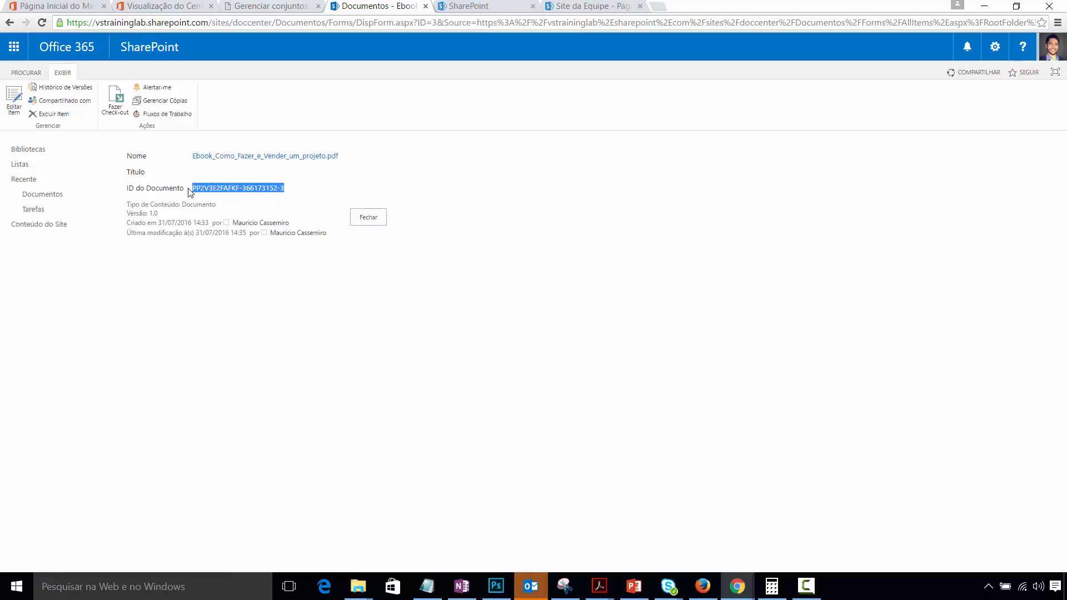
pyautogui.click(427, 586)
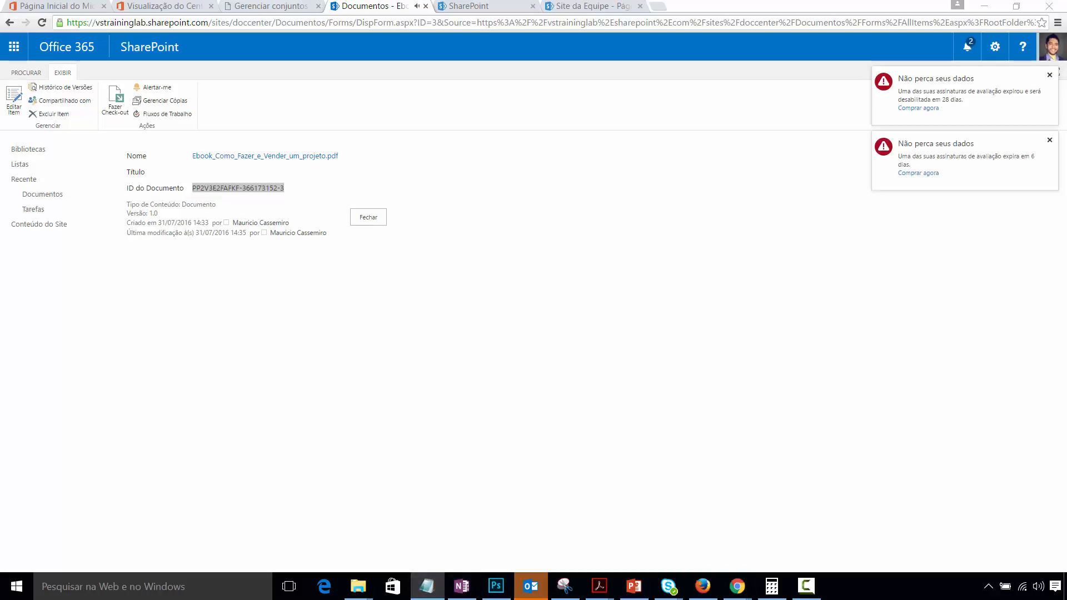
pyautogui.moveTo(945, 159); pyautogui.dragTo(409, 114)
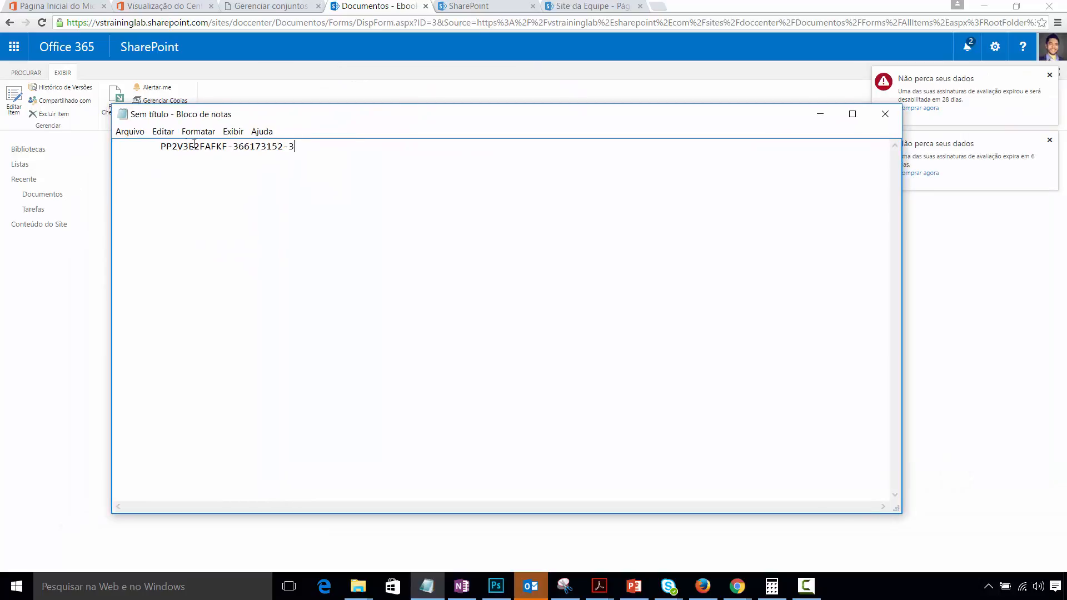
pyautogui.press('BackSpace')
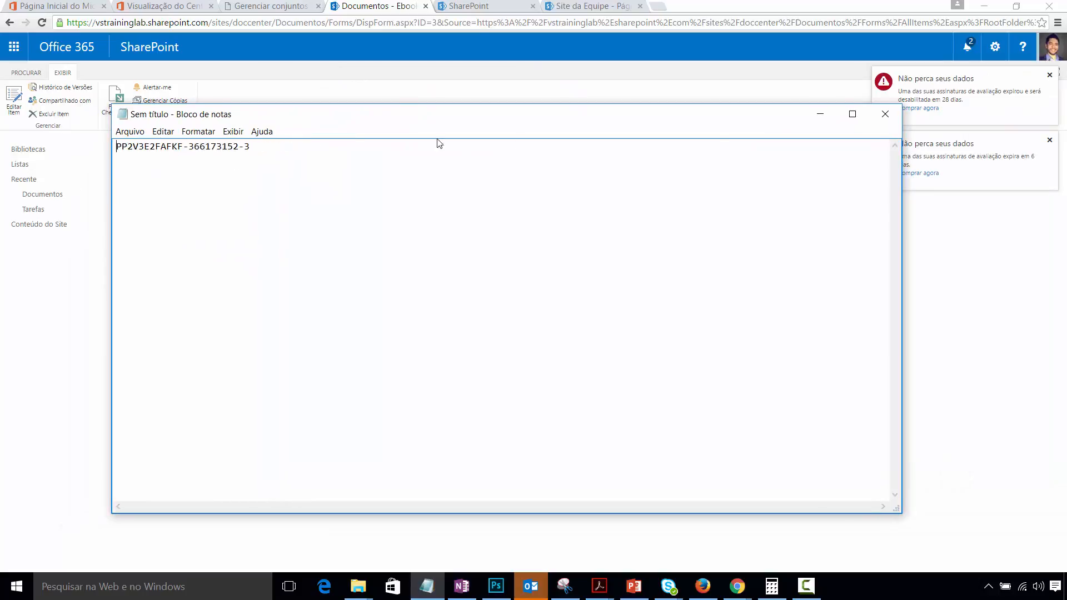
pyautogui.click(812, 113)
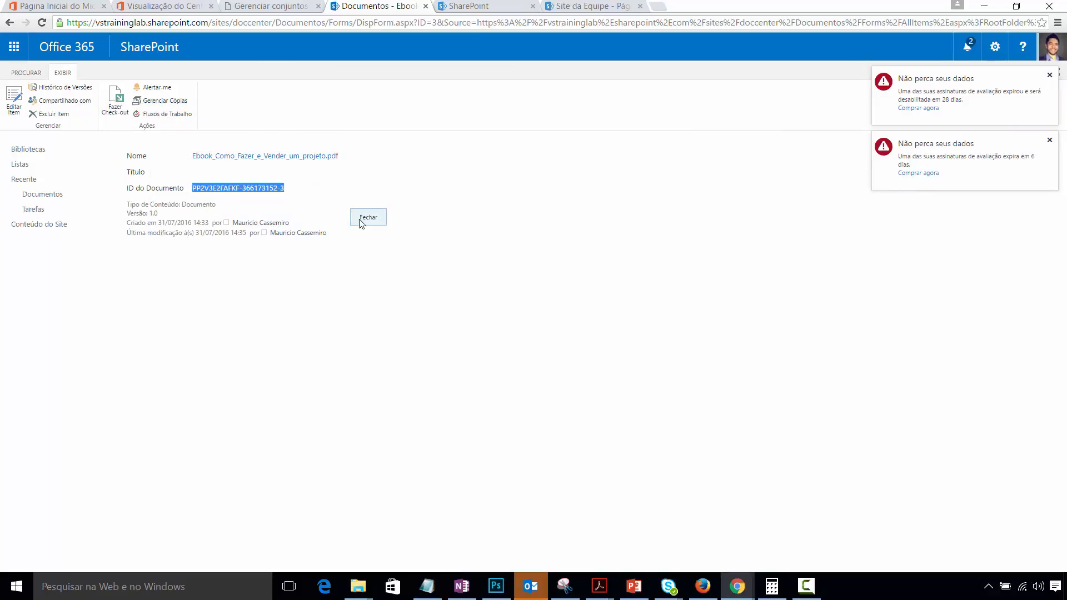
pyautogui.click(14, 100)
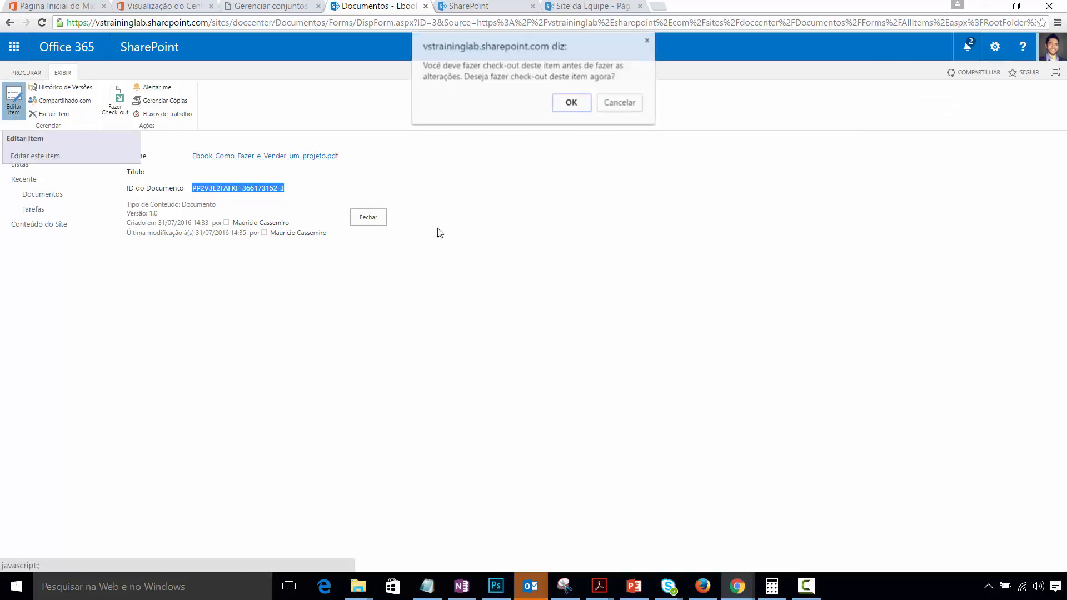
# - Confirm the check-out, rename the file to 'E-book Como Fazer e Vender Projetos', and save
pyautogui.click(571, 103)
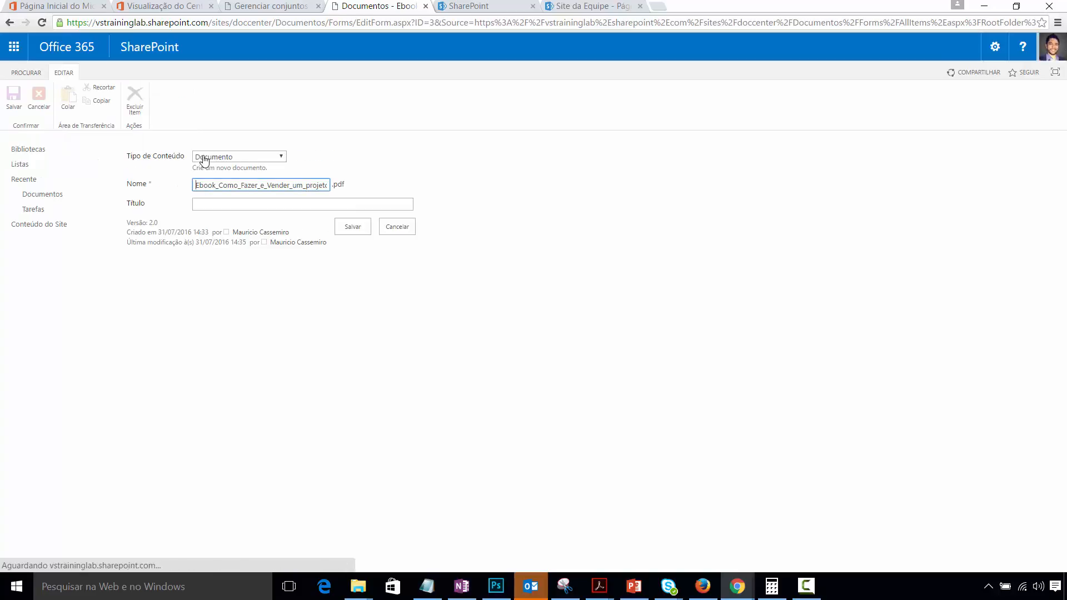
pyautogui.press('BackSpace')
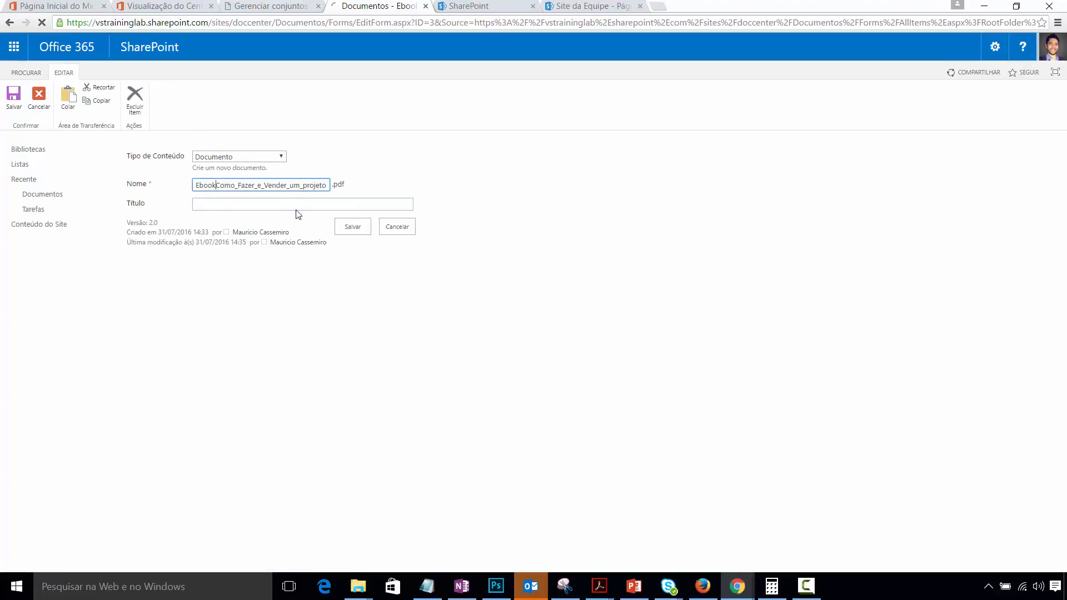
pyautogui.write('n')
pyautogui.press('BackSpace')
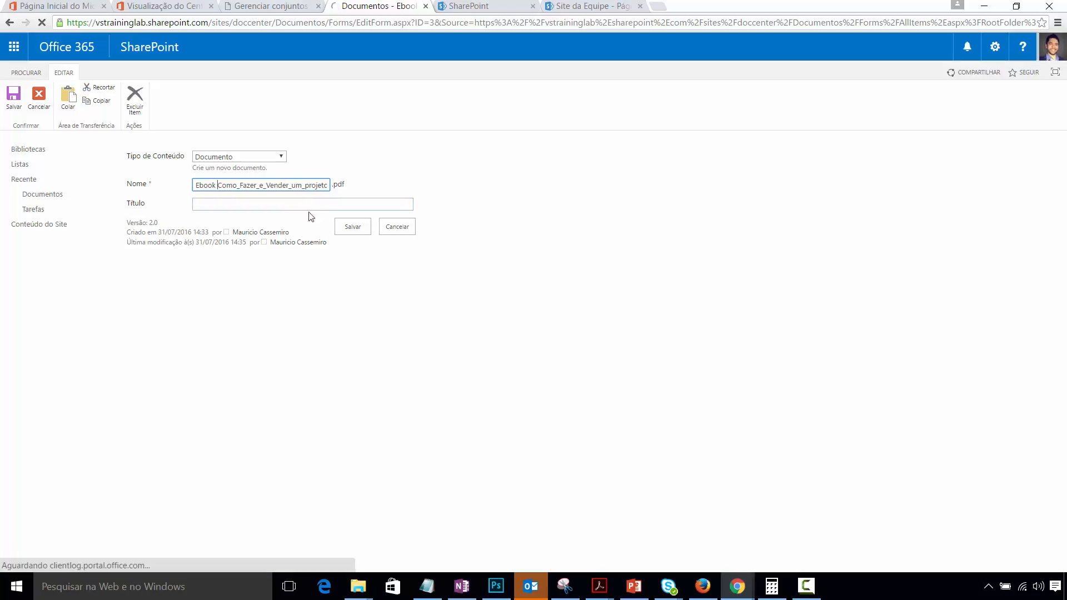
pyautogui.press('Right')
pyautogui.press('Right')
pyautogui.press('Right')
pyautogui.press('Right')
pyautogui.press('Right')
pyautogui.press('BackSpace')
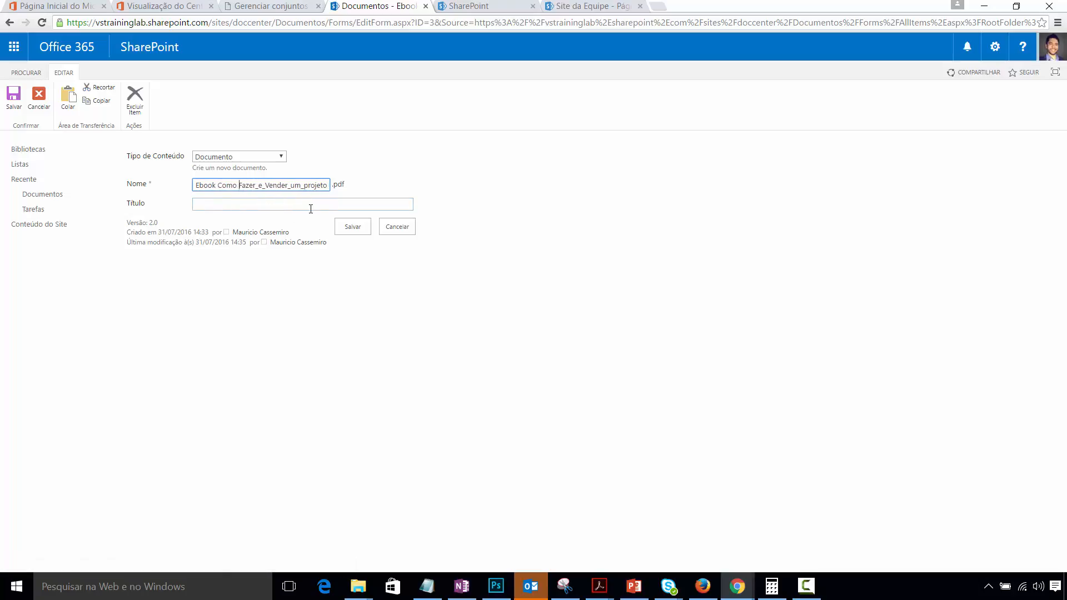
pyautogui.press('Right')
pyautogui.press('Right')
pyautogui.press('Right')
pyautogui.press('Right')
pyautogui.press('Right')
pyautogui.press('Right')
pyautogui.press('BackSpace')
pyautogui.press('BackSpace')
pyautogui.press('Right')
pyautogui.press('Right')
pyautogui.press('Right')
pyautogui.press('Right')
pyautogui.press('Right')
pyautogui.press('Right')
pyautogui.press('Right')
pyautogui.press('BackSpace')
pyautogui.press('BackSpace')
pyautogui.press('BackSpace')
pyautogui.write('-')
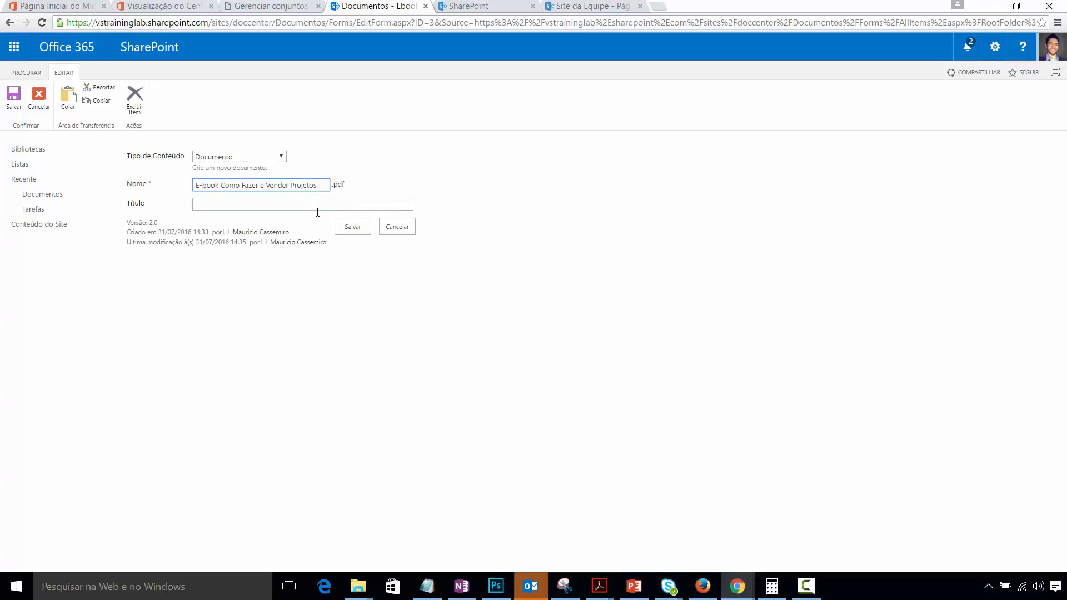
pyautogui.click(361, 230)
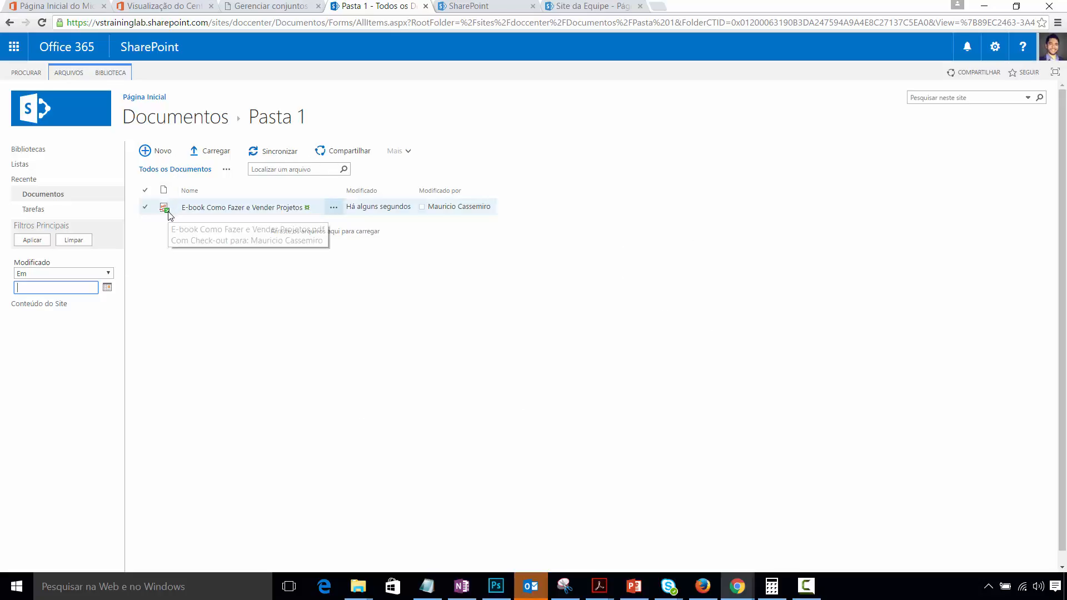
# - Open the renamed E-book's properties, confirm version 2.0 and its ID link, then close them
pyautogui.click(145, 209)
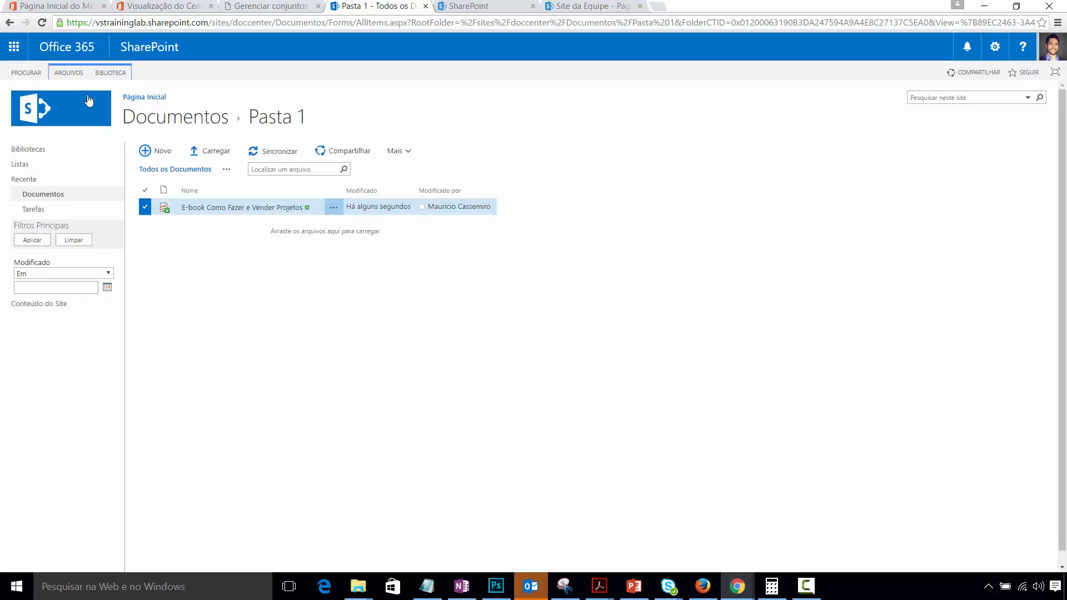
pyautogui.click(78, 77)
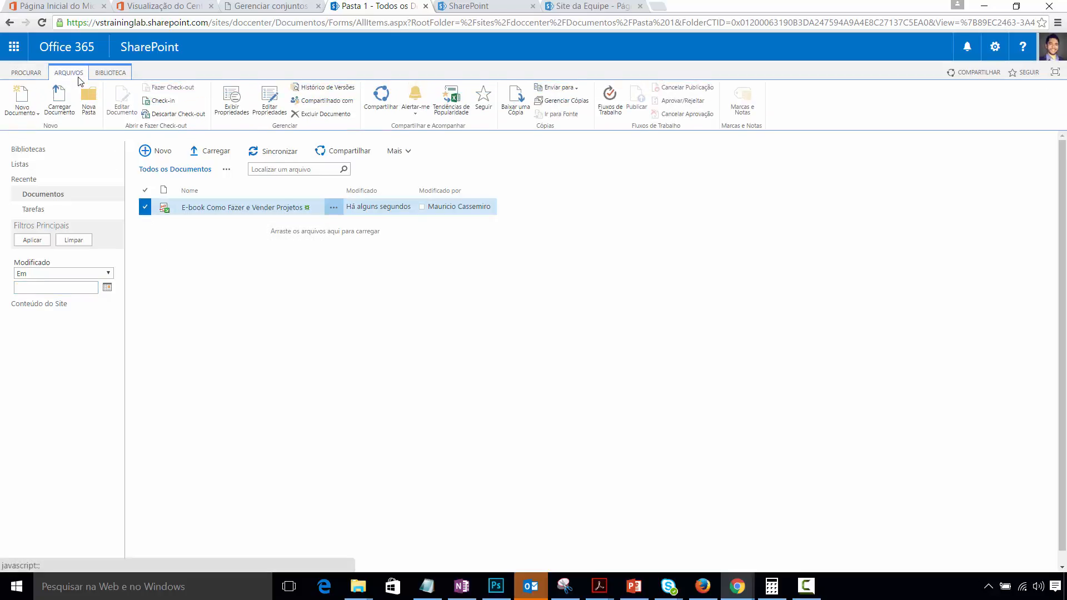
pyautogui.click(232, 99)
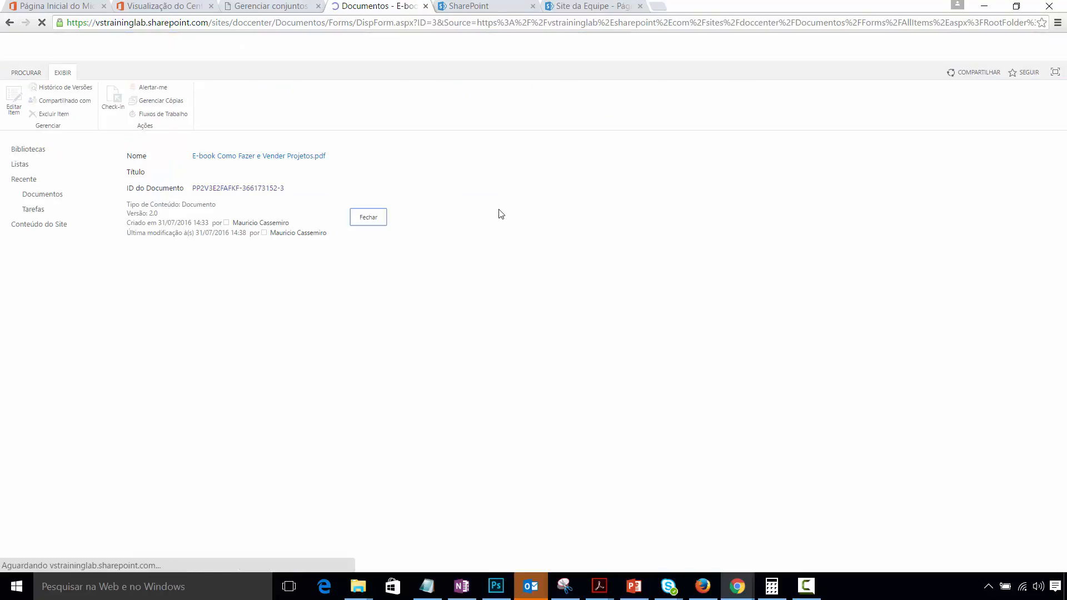
pyautogui.click(264, 158)
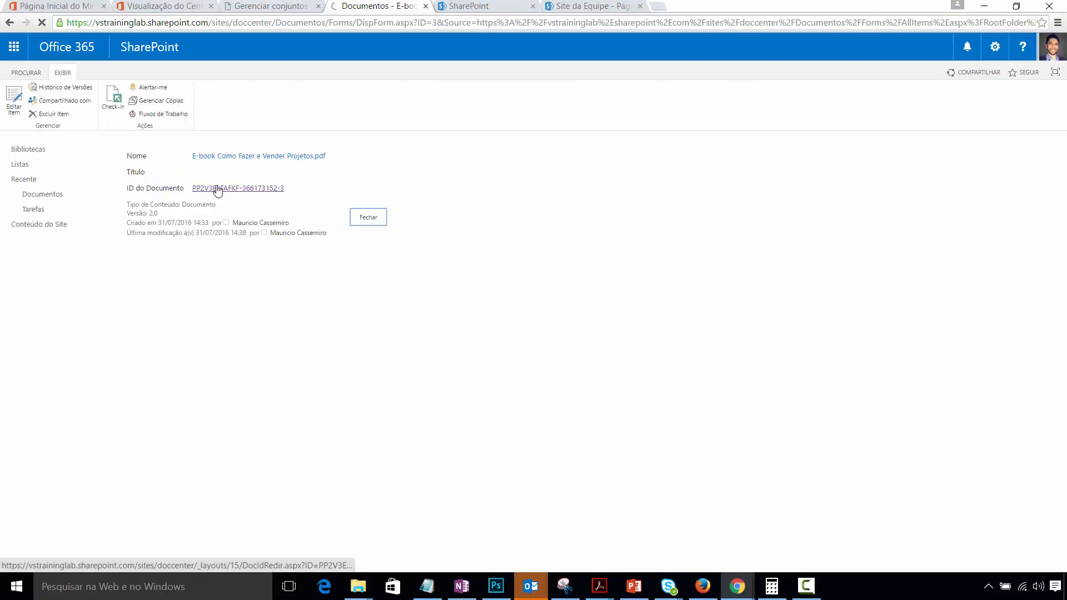
pyautogui.click(370, 218)
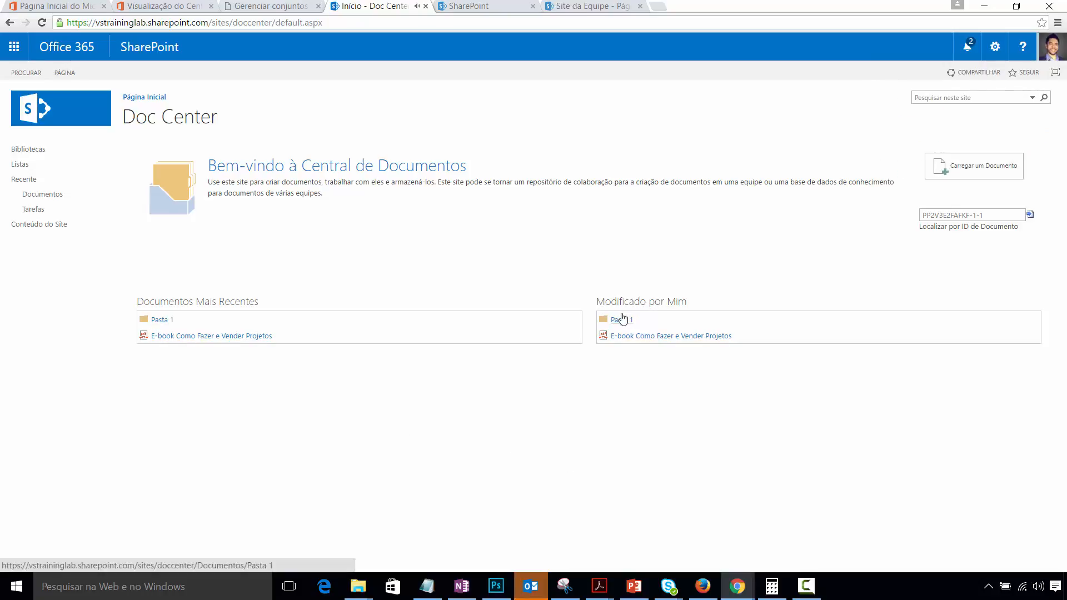
# - Replace the lookup text with the Document ID saved in Notepad and search by it
pyautogui.tripleClick(987, 216)
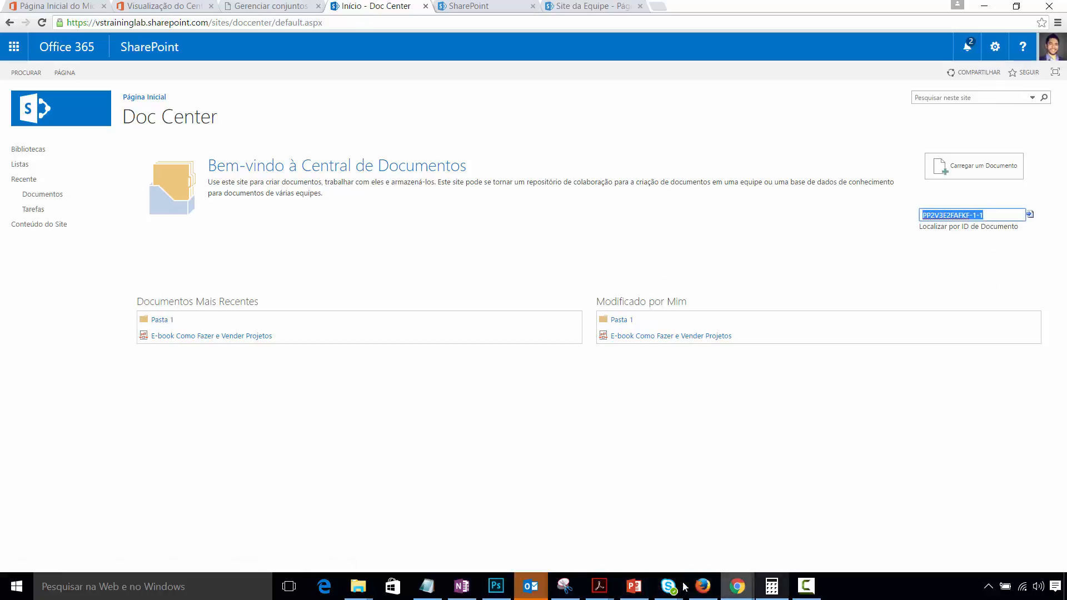
pyautogui.click(426, 586)
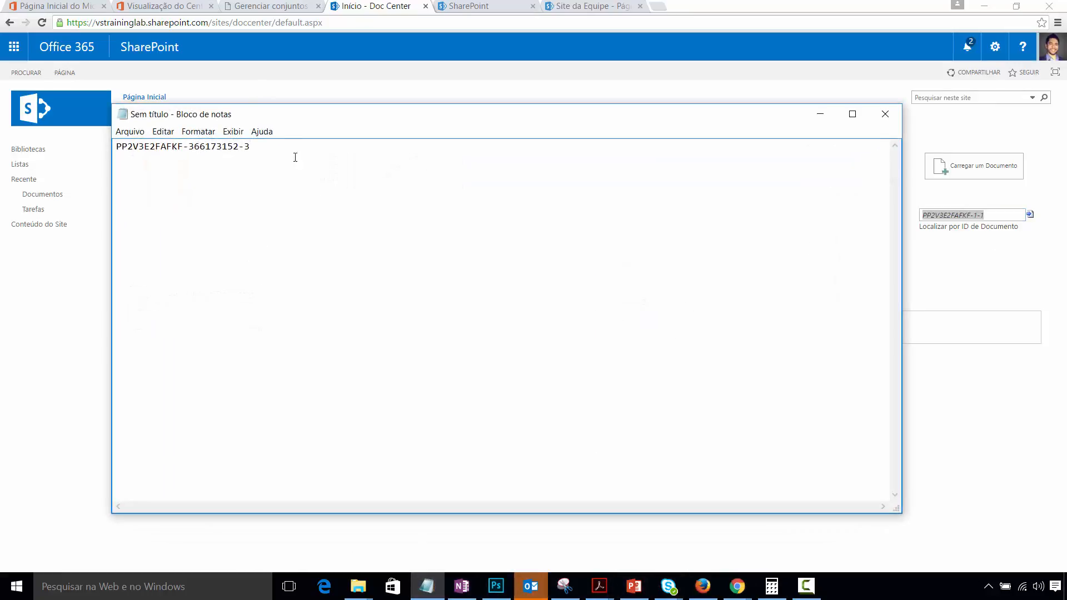
pyautogui.moveTo(295, 157); pyautogui.dragTo(28, 159)
pyautogui.hotkey('ctrl', 'c')
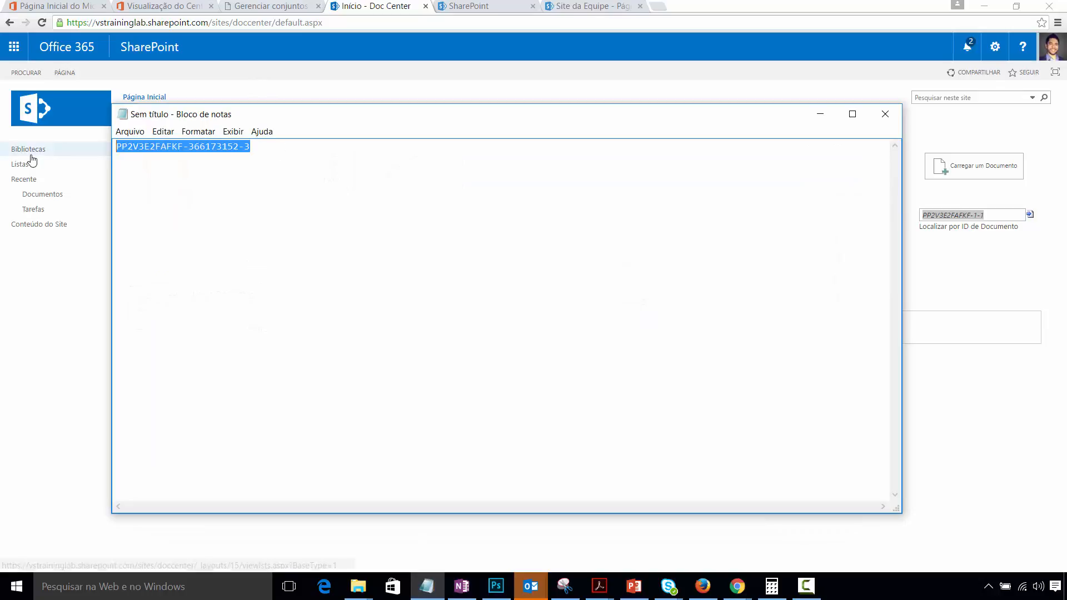
pyautogui.click(811, 120)
pyautogui.hotkey('ctrl', 'v')
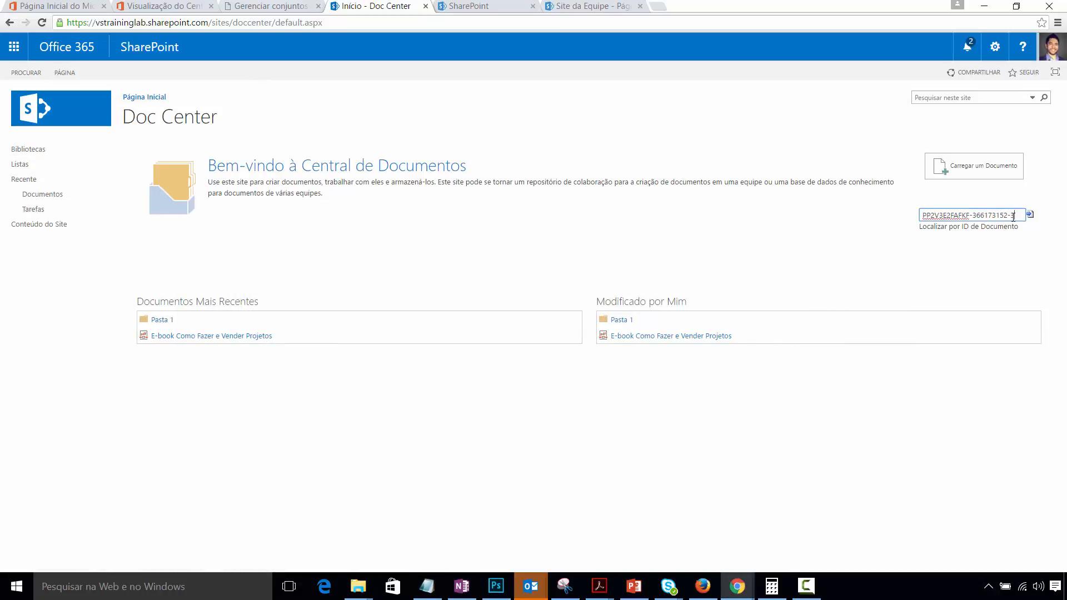
pyautogui.click(1030, 216)
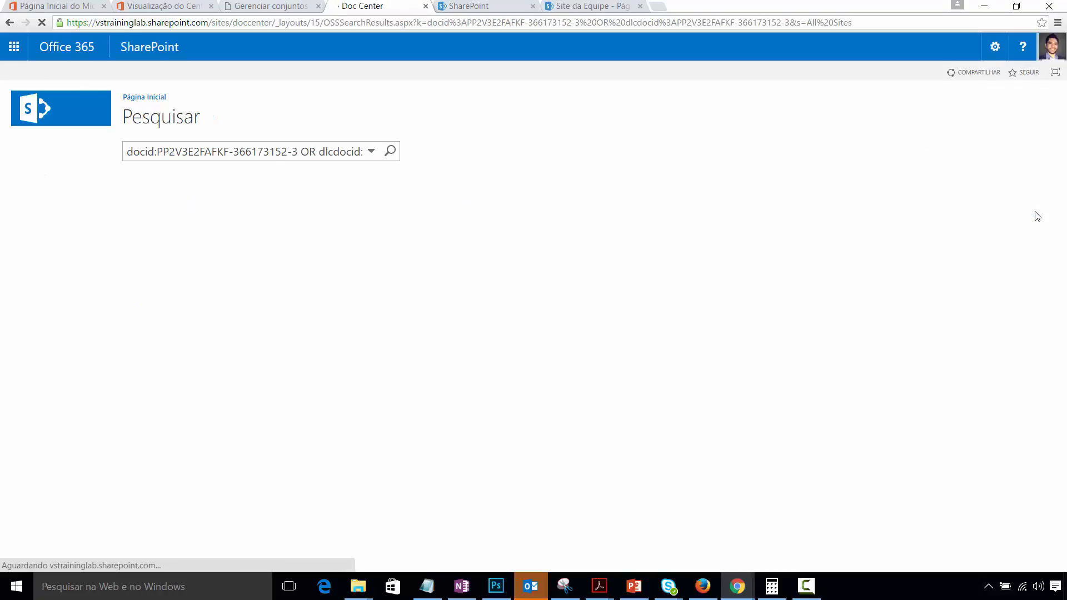
# - Scroll through the Ebook_Como_Fazer_e_Vender_um_projeto preview, then close it
pyautogui.moveTo(242, 240)
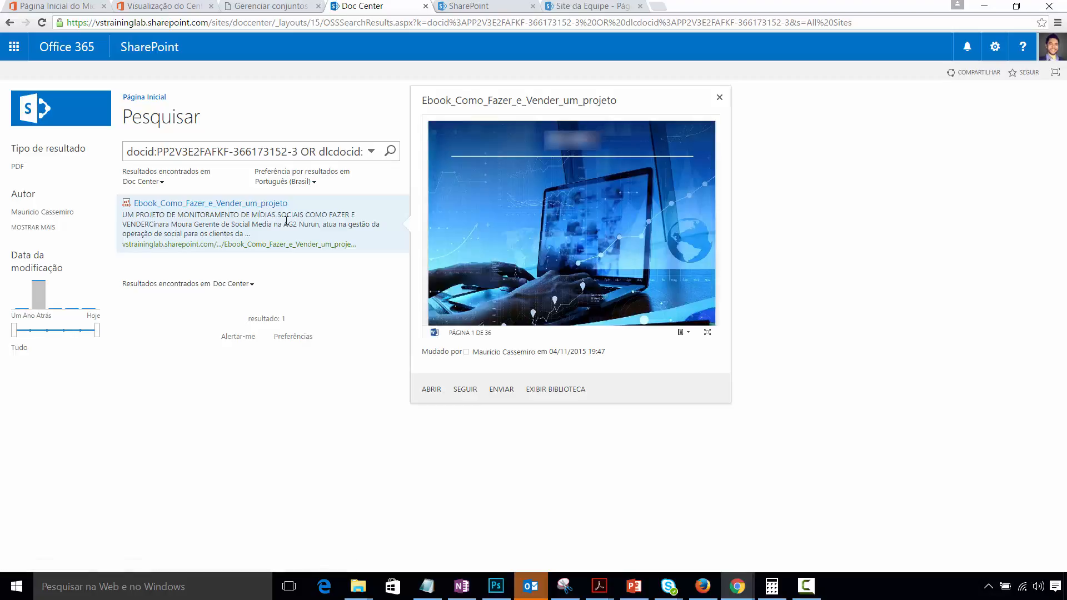
pyautogui.scroll(-10, 609, 201)
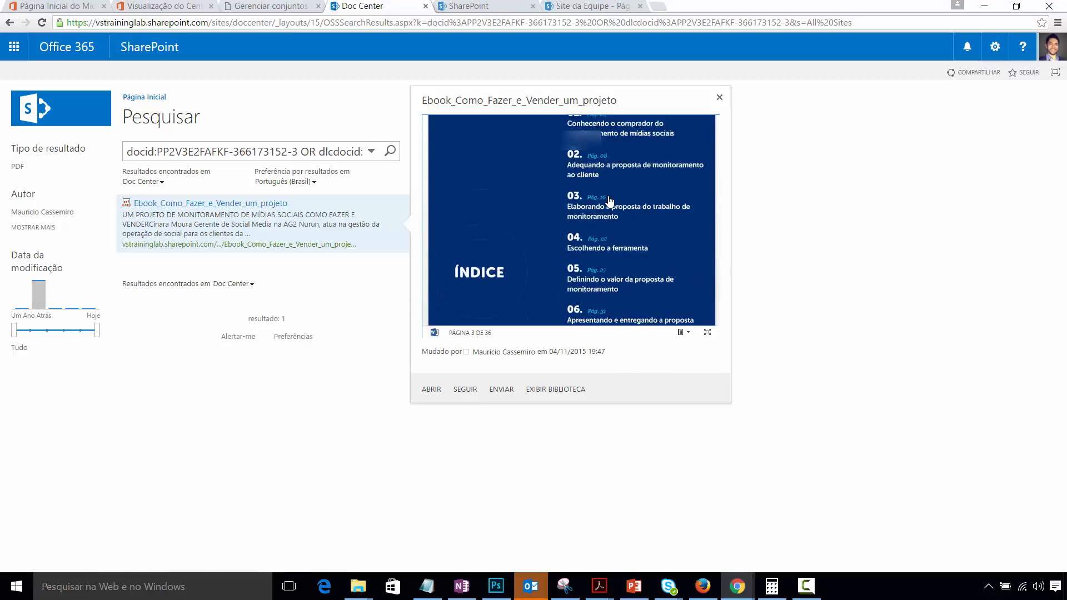
pyautogui.scroll(-10, 610, 201)
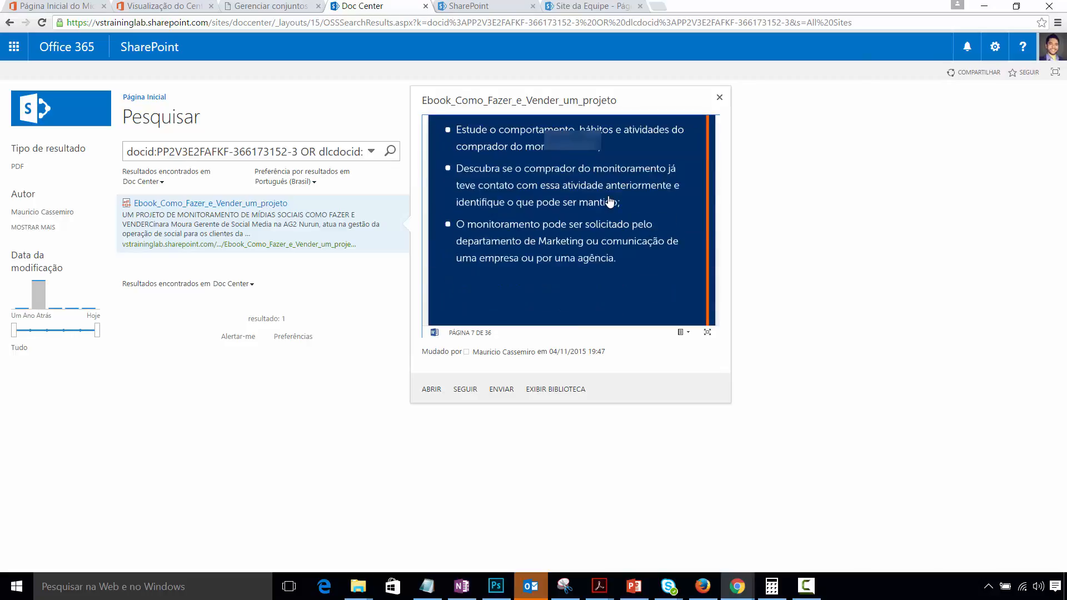
pyautogui.scroll(-10, 610, 201)
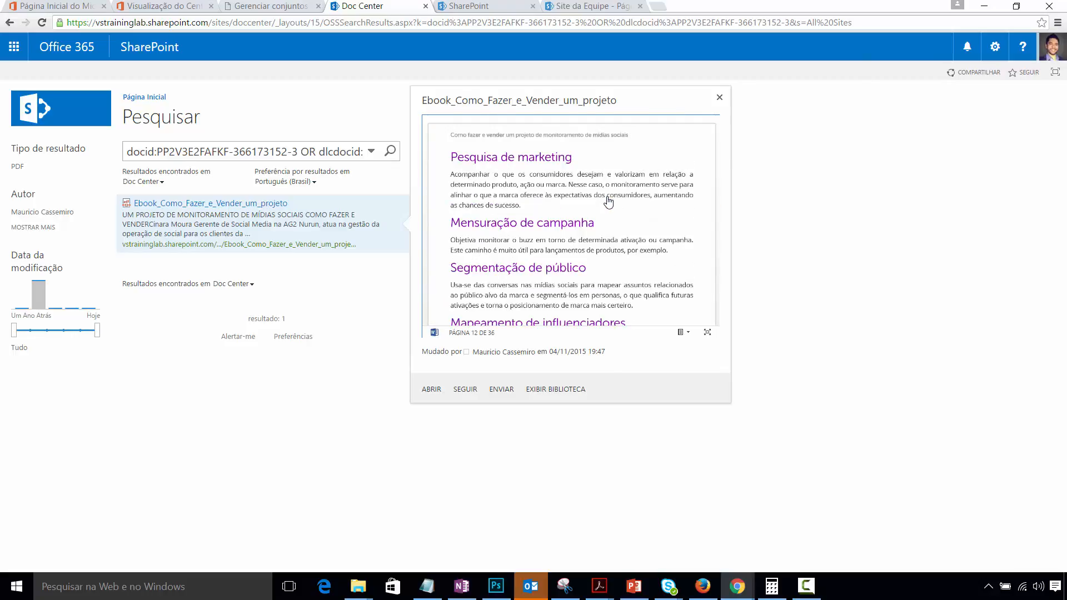
pyautogui.scroll(-3, 609, 211)
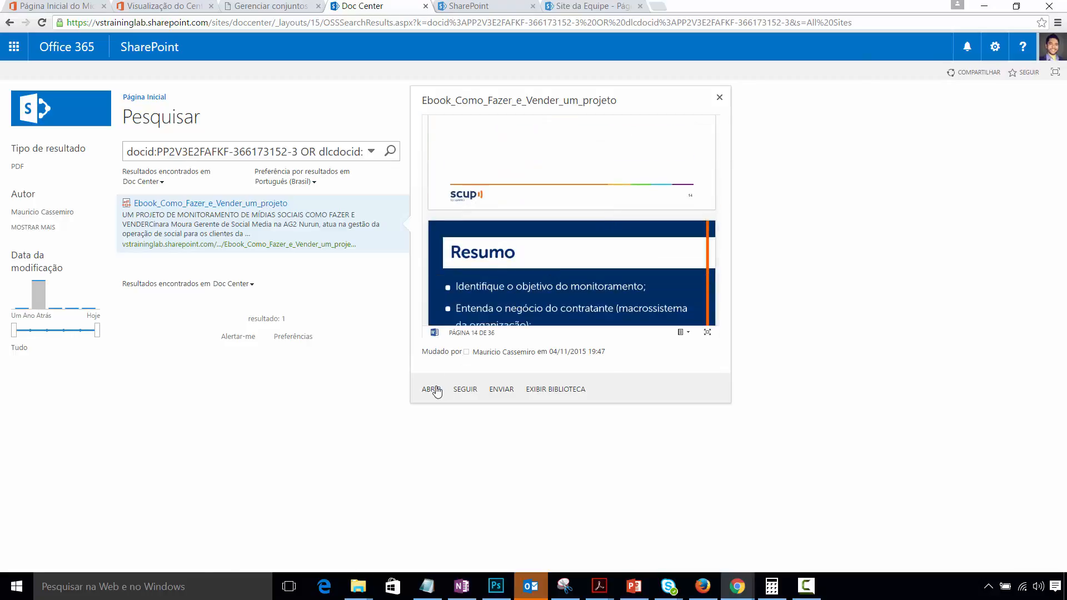
pyautogui.scroll(-8, 594, 252)
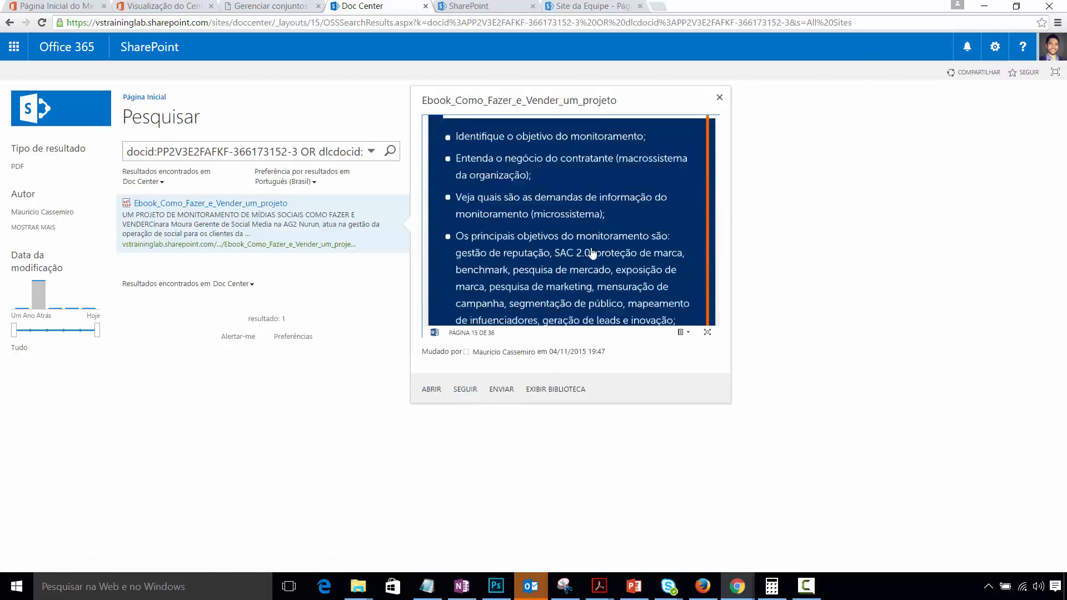
pyautogui.scroll(-2, 638, 246)
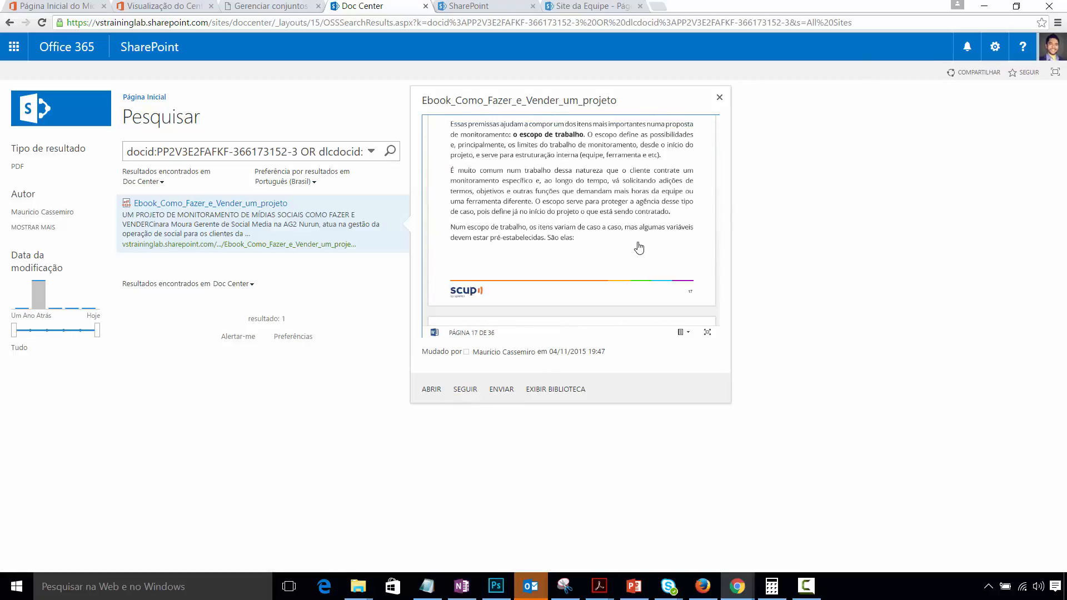
pyautogui.scroll(-4, 639, 247)
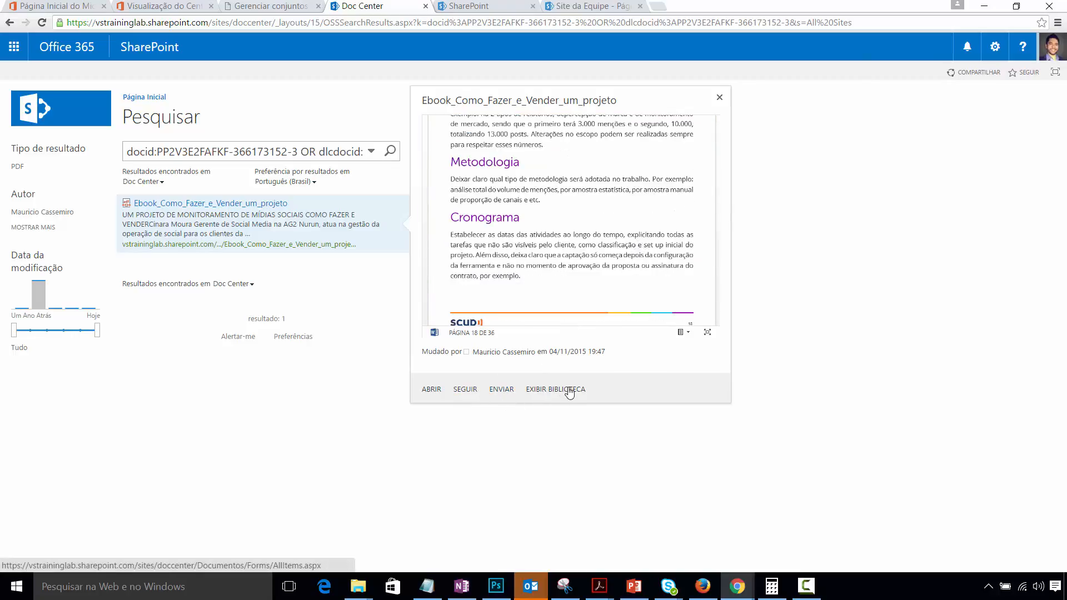
pyautogui.scroll(-4, 614, 245)
pyautogui.scroll(-2, 694, 161)
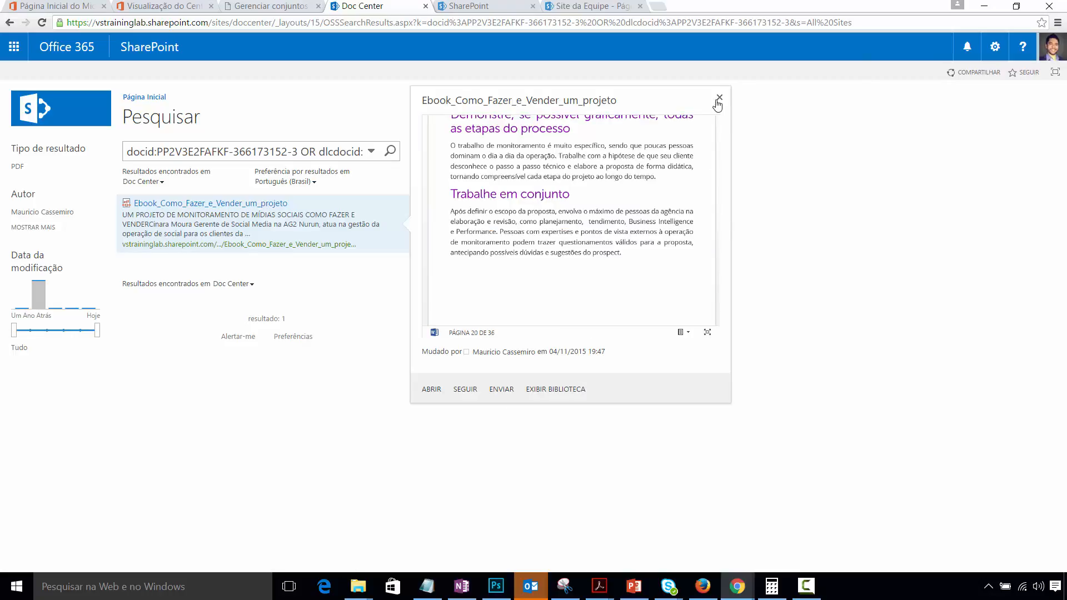
pyautogui.click(719, 99)
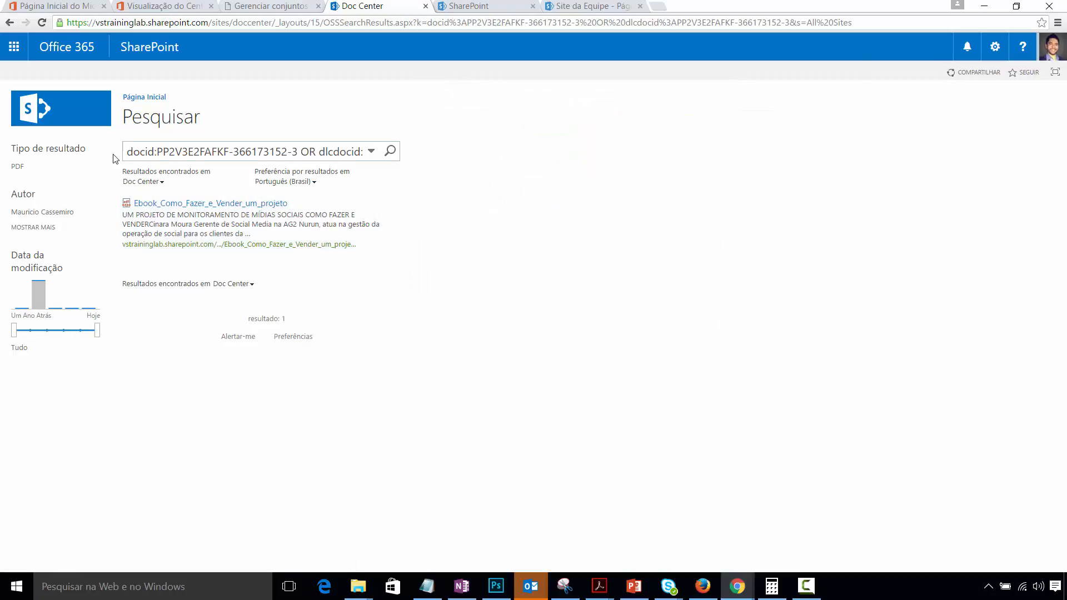
# - Return to Doc Center, open the Documentos library and select the e-book file
pyautogui.click(152, 98)
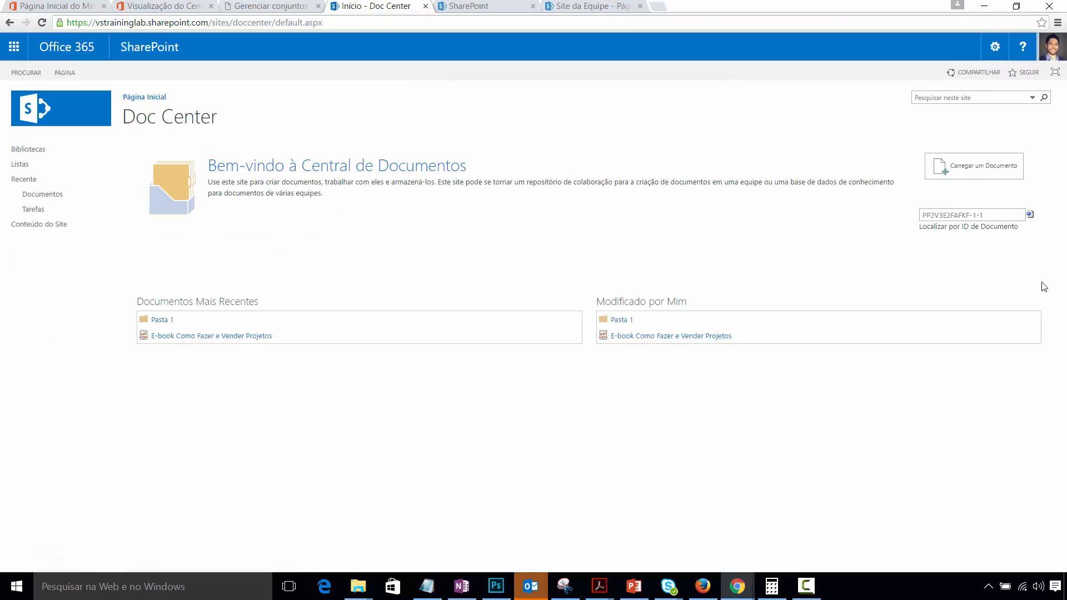
pyautogui.click(42, 195)
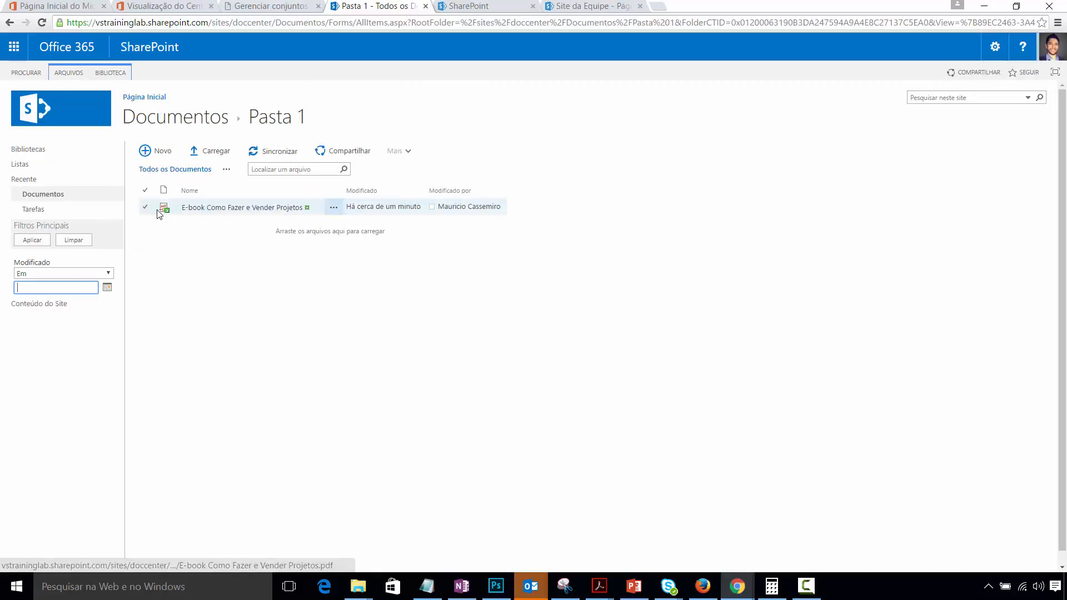
pyautogui.click(145, 208)
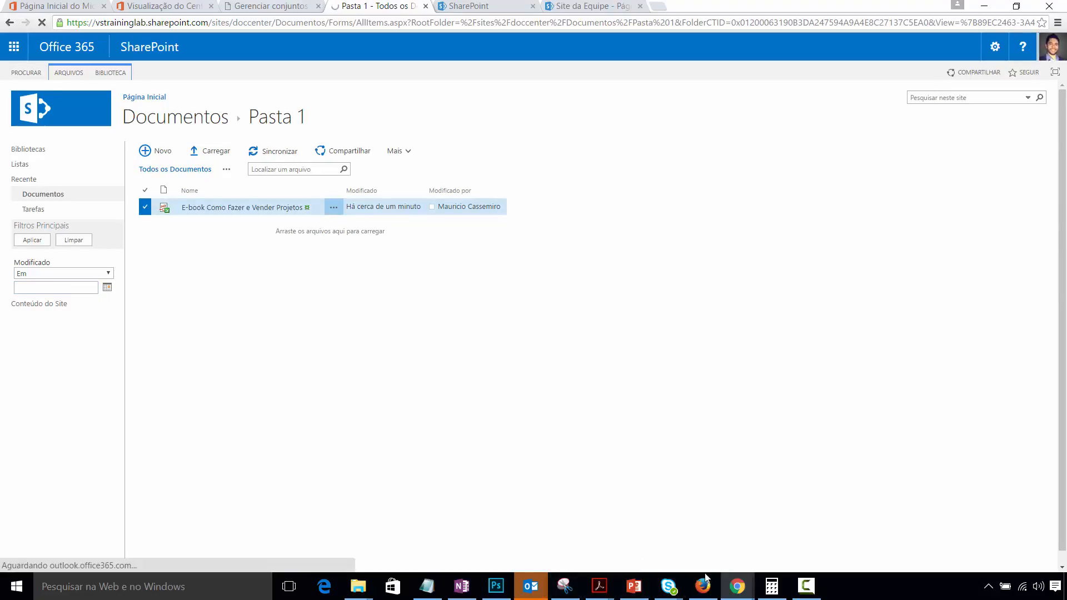
pyautogui.rightClick(735, 588)
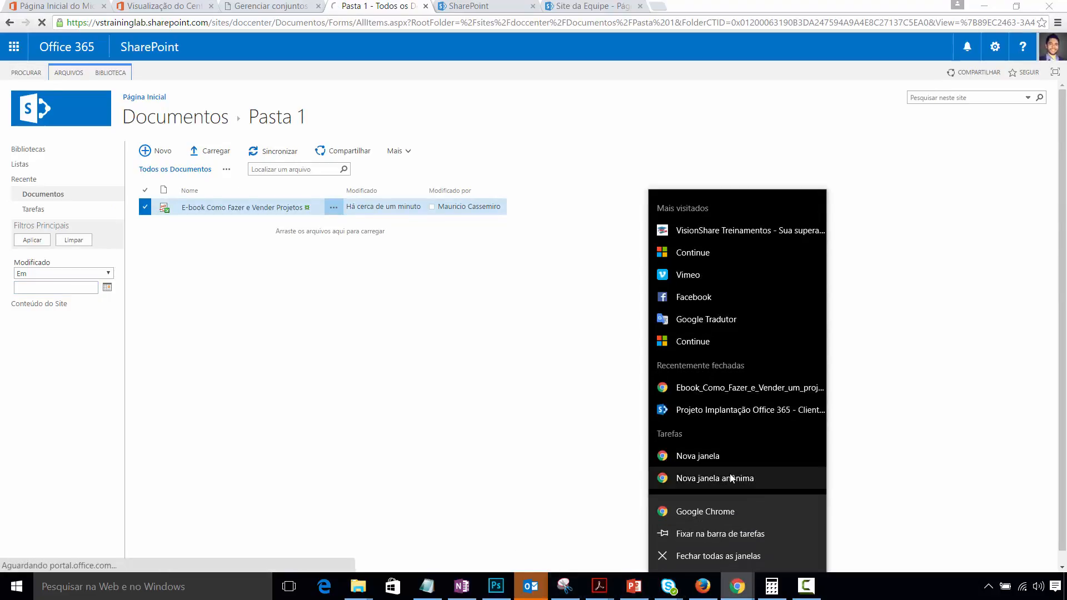
# - Load portal.office.com in a new incognito window, then go back to the admin center tab
pyautogui.click(732, 479)
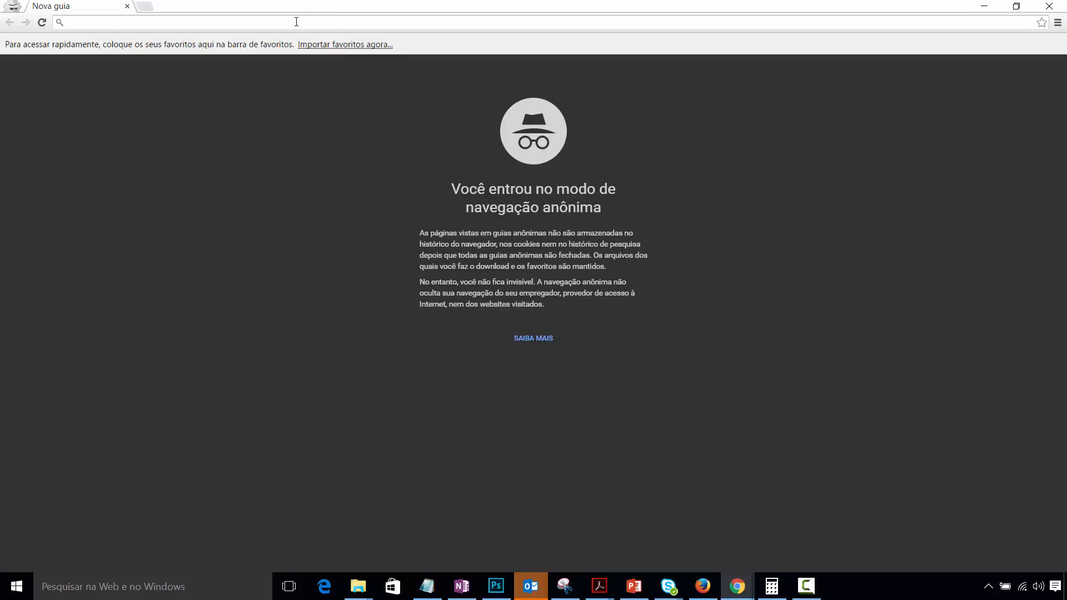
pyautogui.write('portal.office.com')
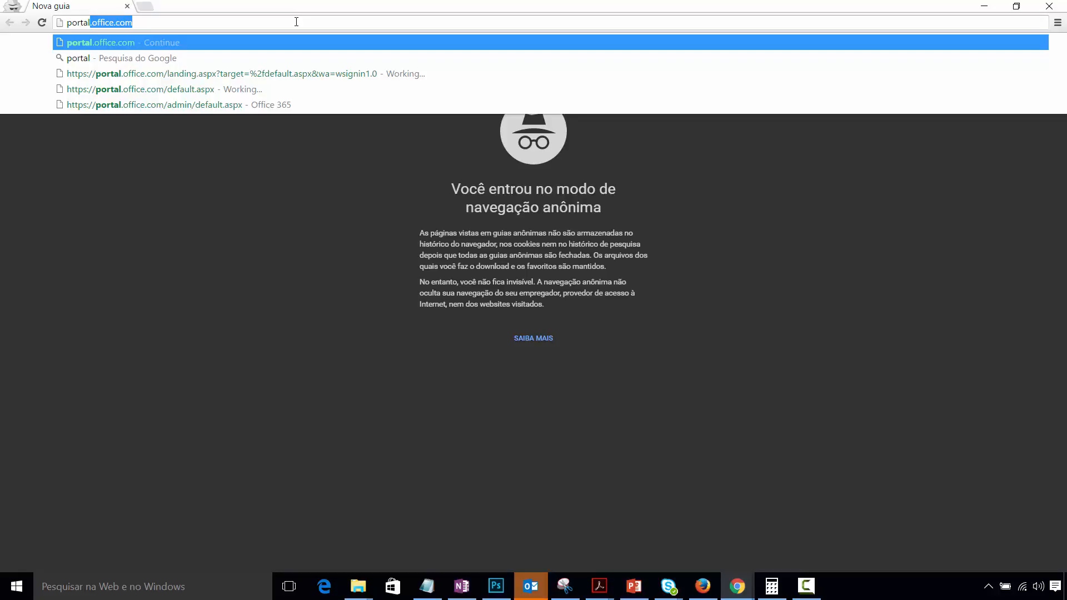
pyautogui.press('Return')
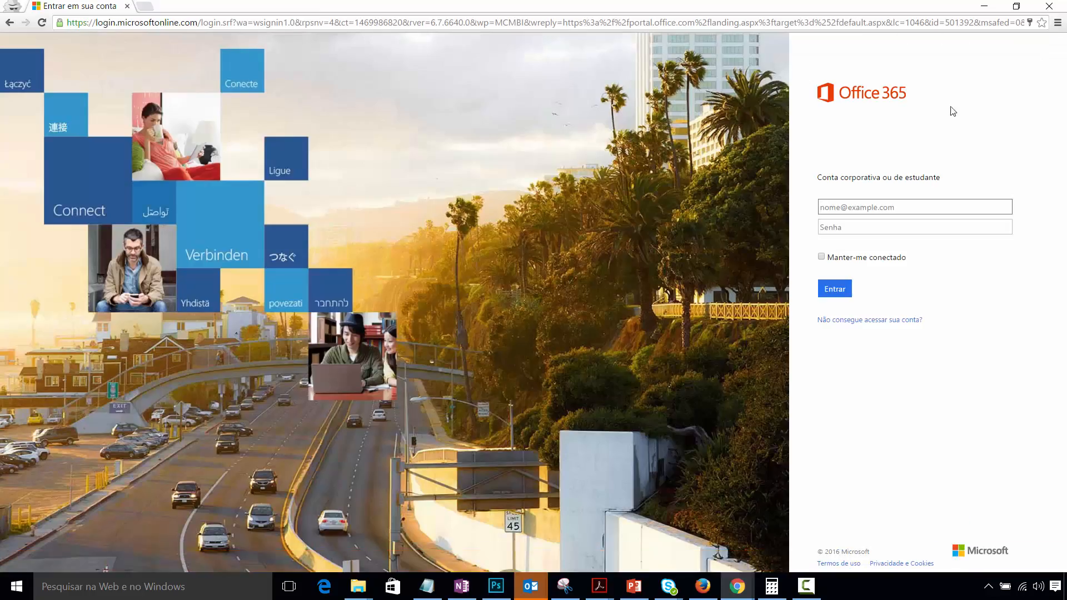
pyautogui.click(864, 205)
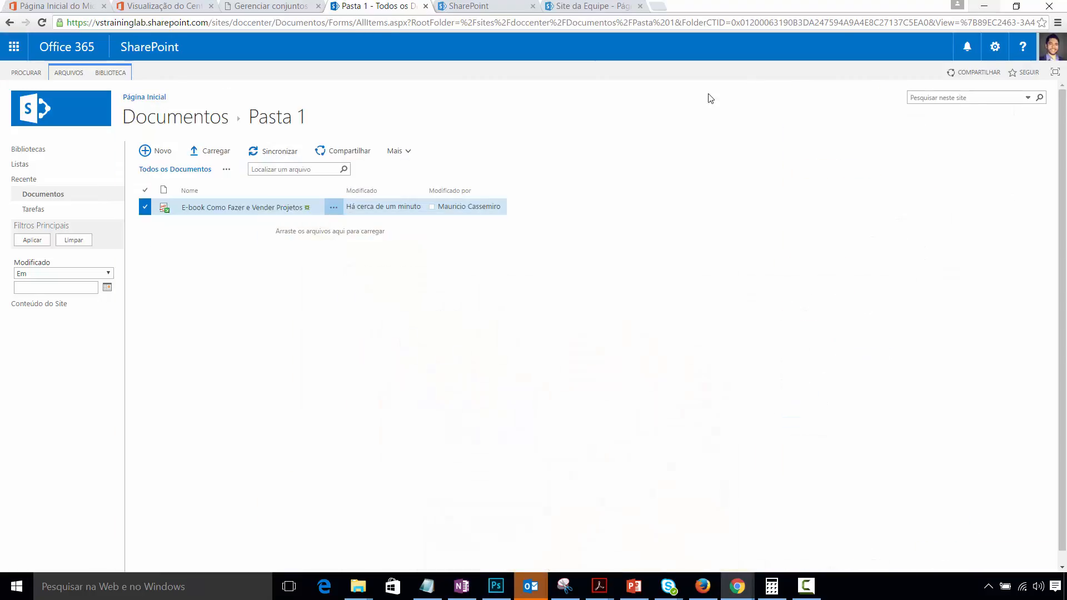
pyautogui.click(53, 6)
pyautogui.click(144, 7)
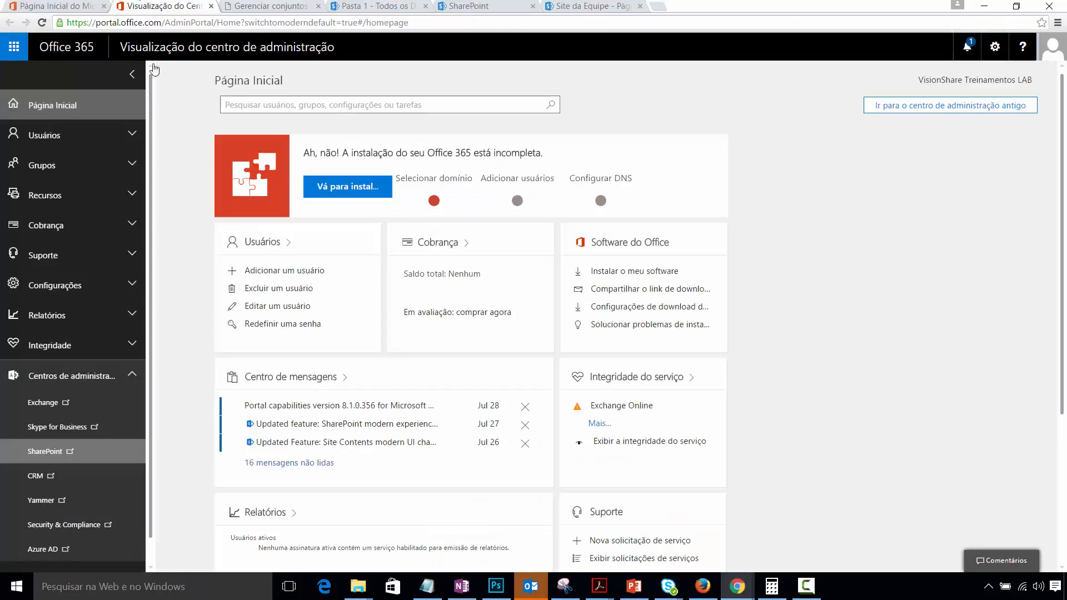
# - Check the Usuários ativos list, then enter the second user's e-mail on the sign-in page
pyautogui.click(60, 140)
pyautogui.click(52, 162)
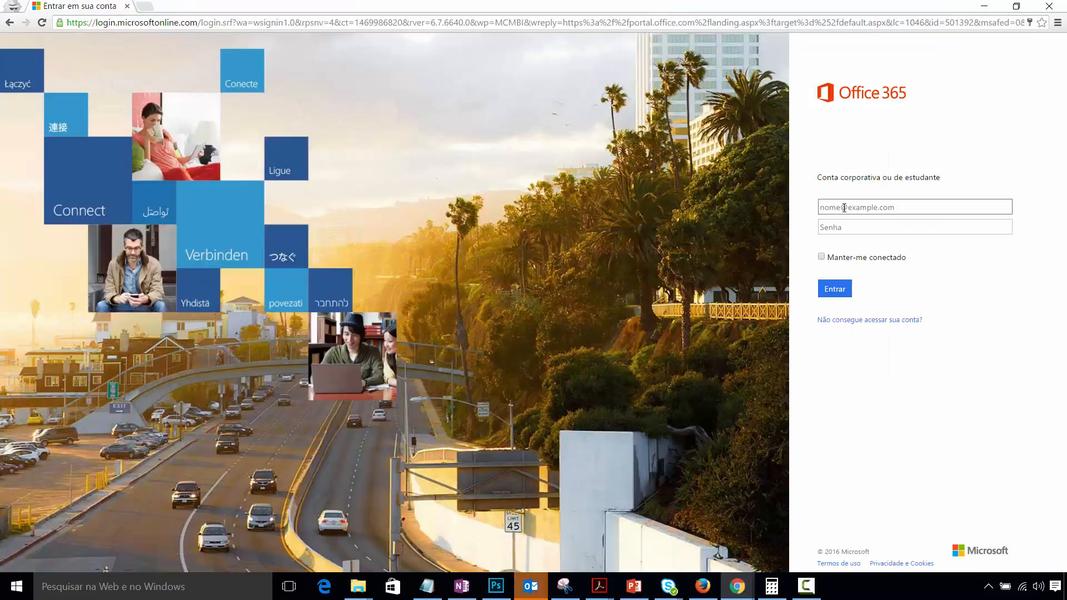
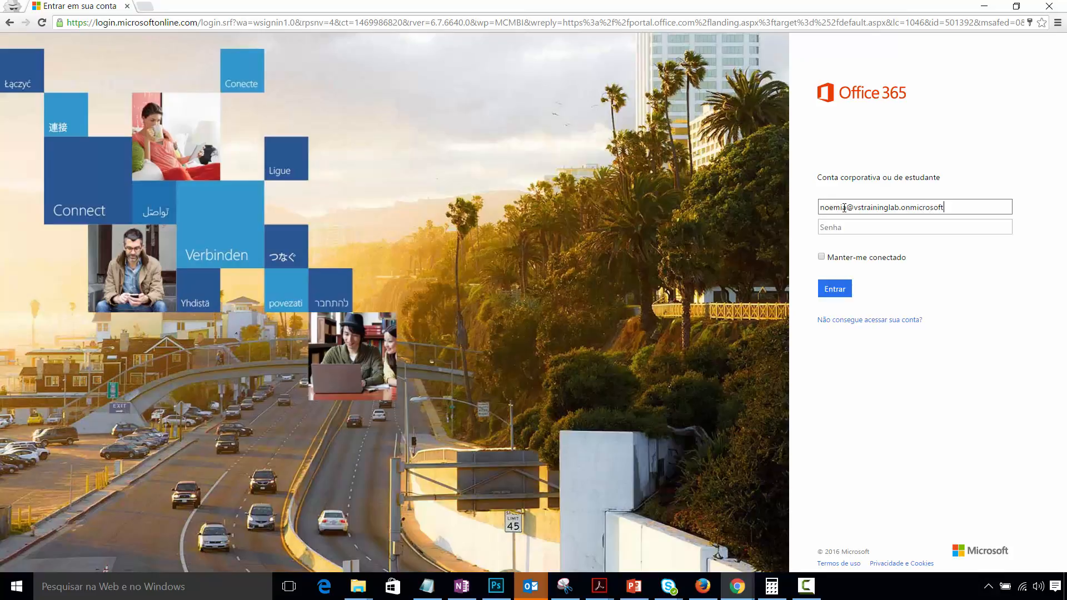
pyautogui.press('Tab')
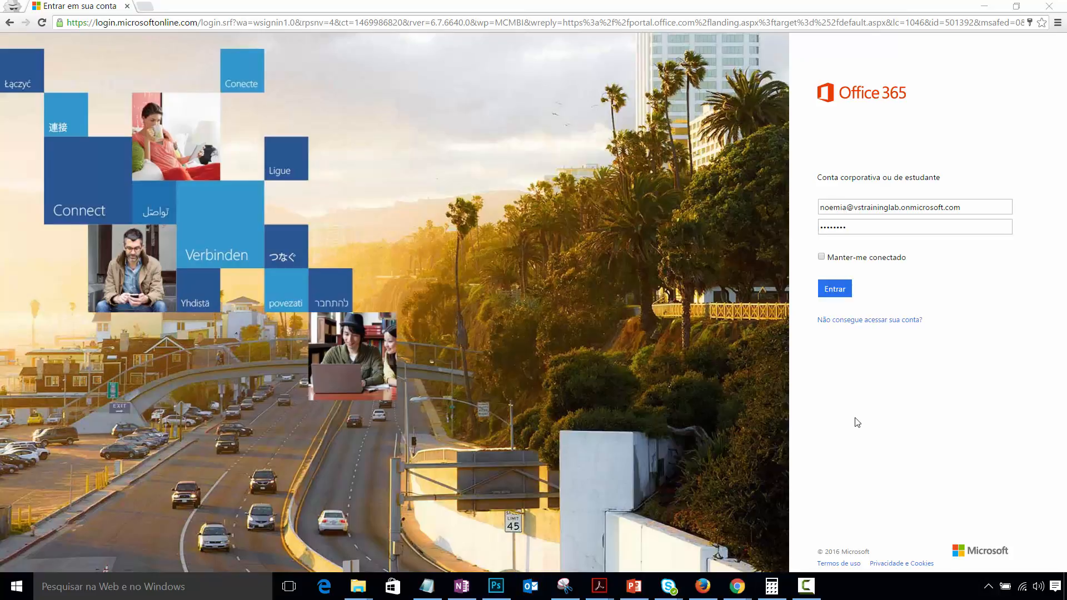
# - Sign in as the second user, dismiss the Office 2016 tip, and launch SharePoint
pyautogui.click(839, 296)
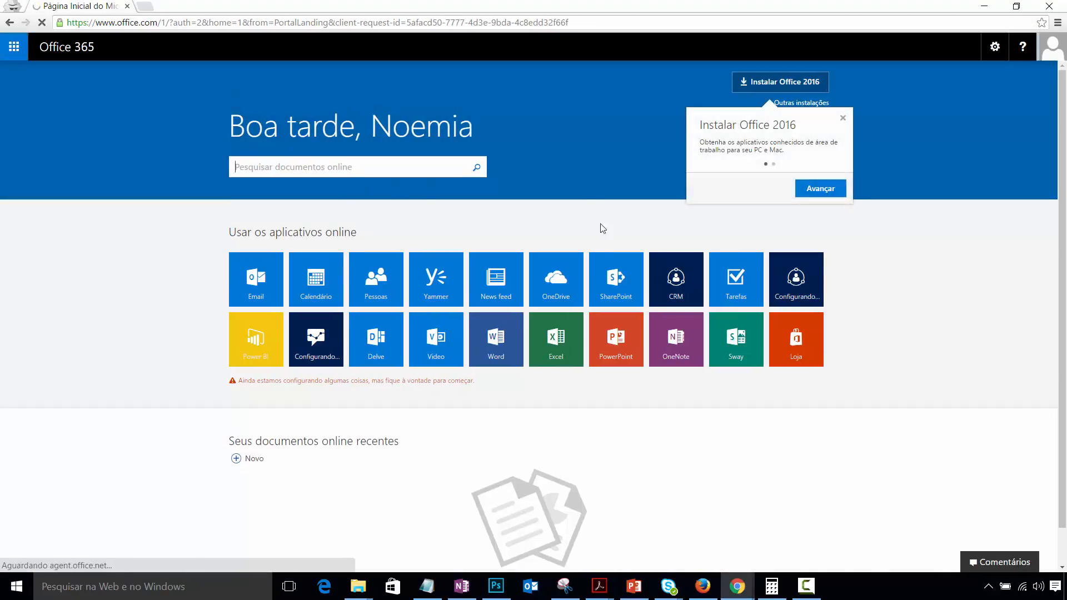
pyautogui.click(844, 122)
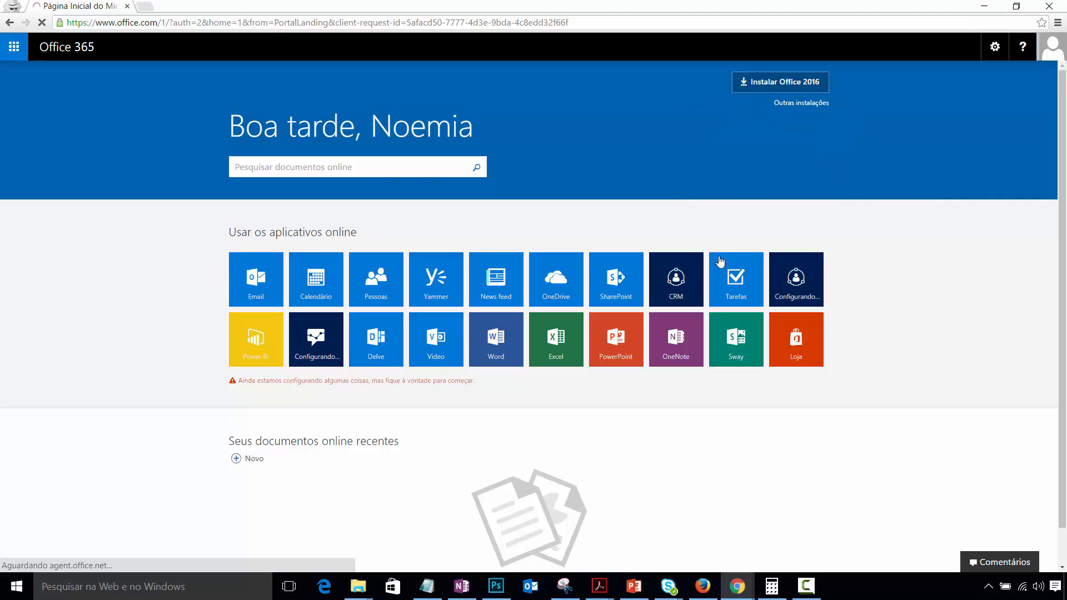
pyautogui.click(617, 287)
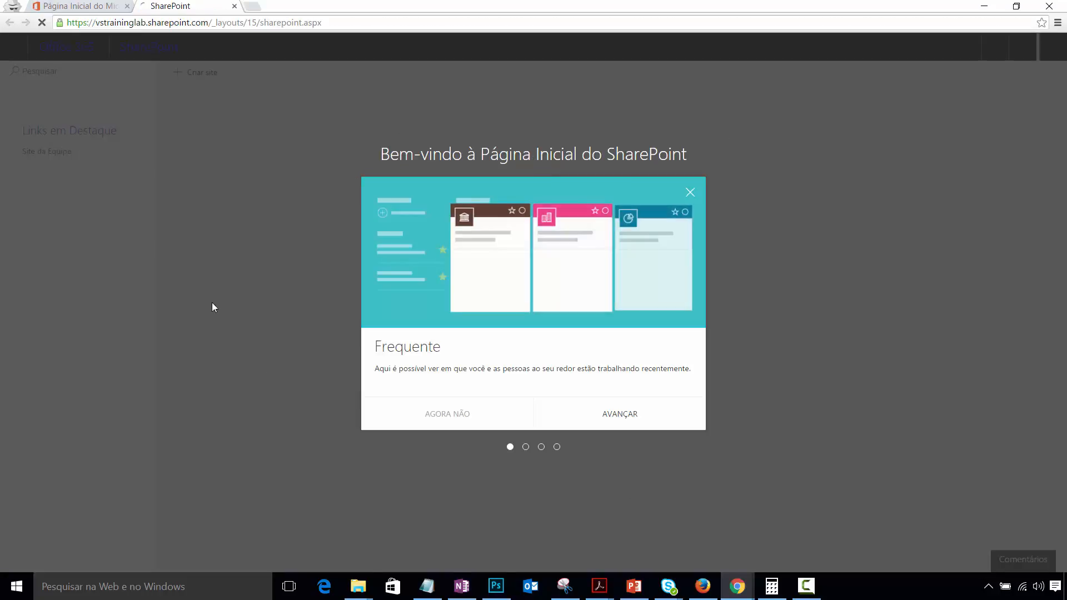
# - Go through the welcome tour's three AVANÇAR pages and finish with VAMOS COMEÇAR
pyautogui.click(632, 421)
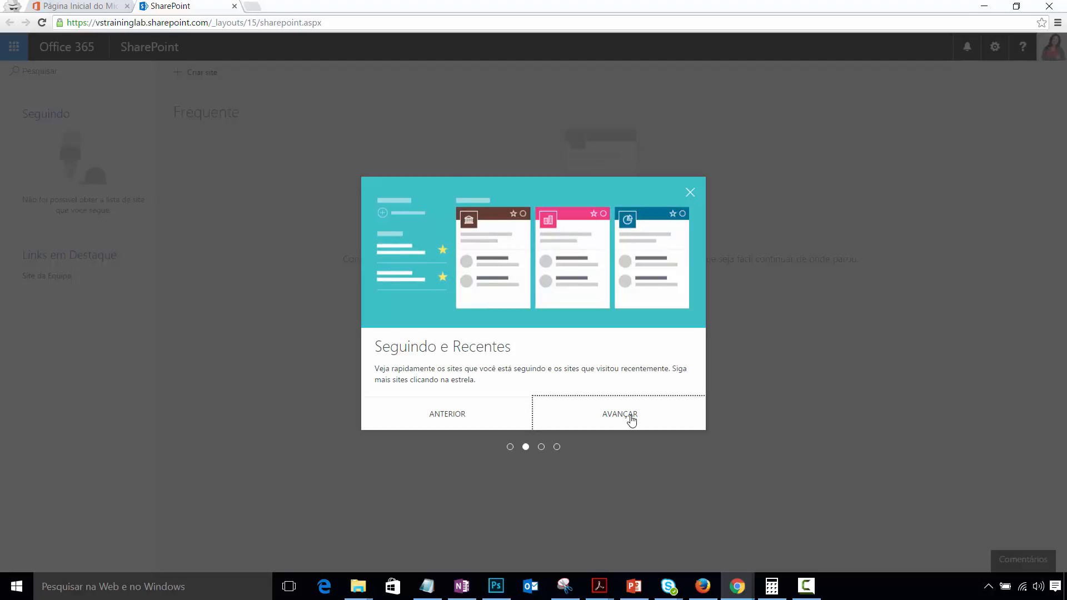
pyautogui.click(632, 421)
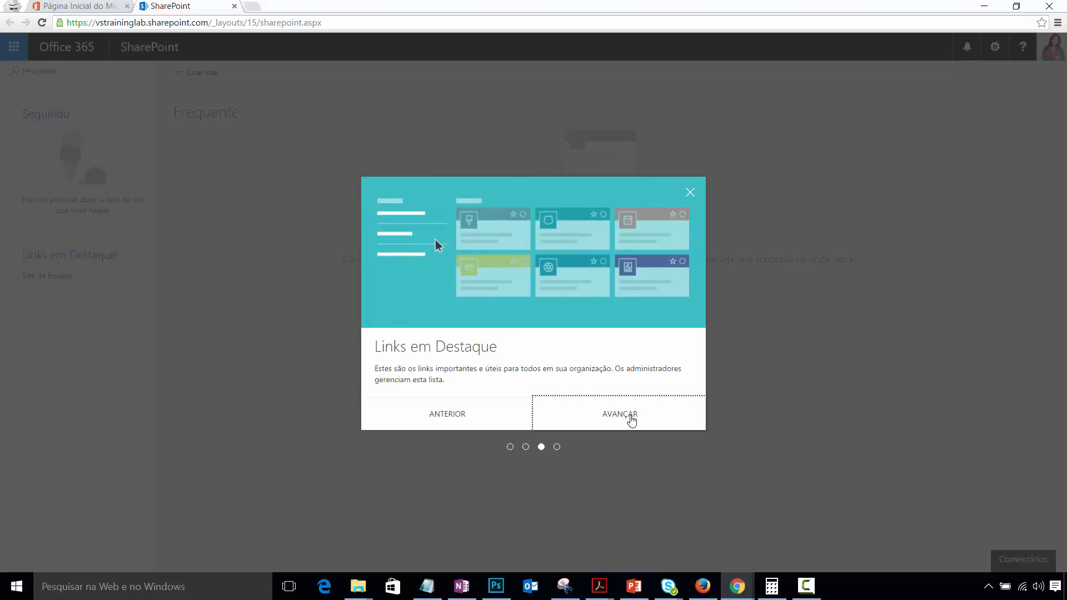
pyautogui.click(631, 421)
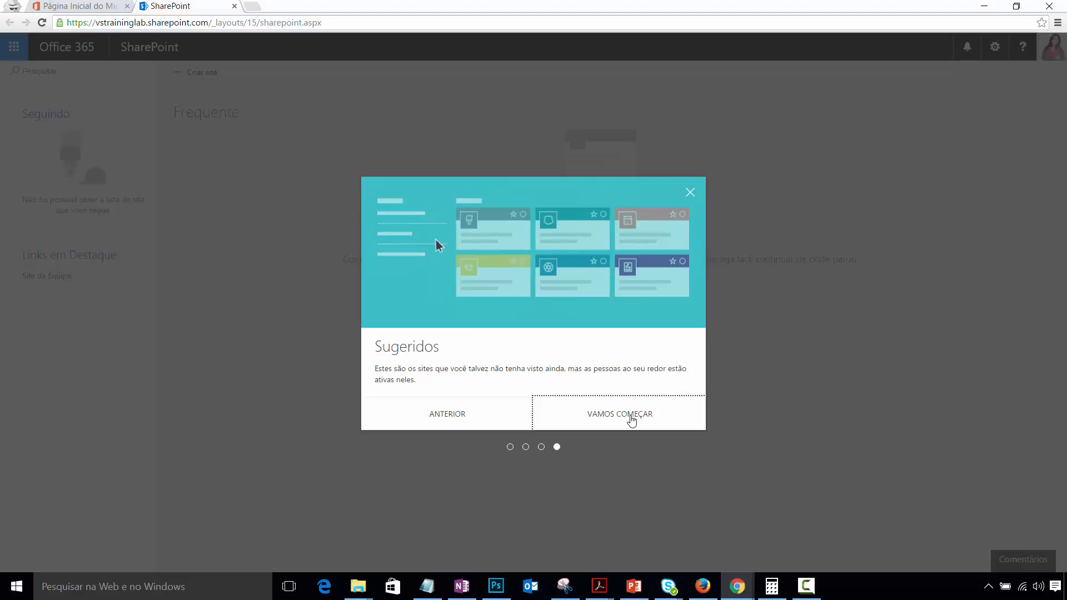
pyautogui.click(632, 421)
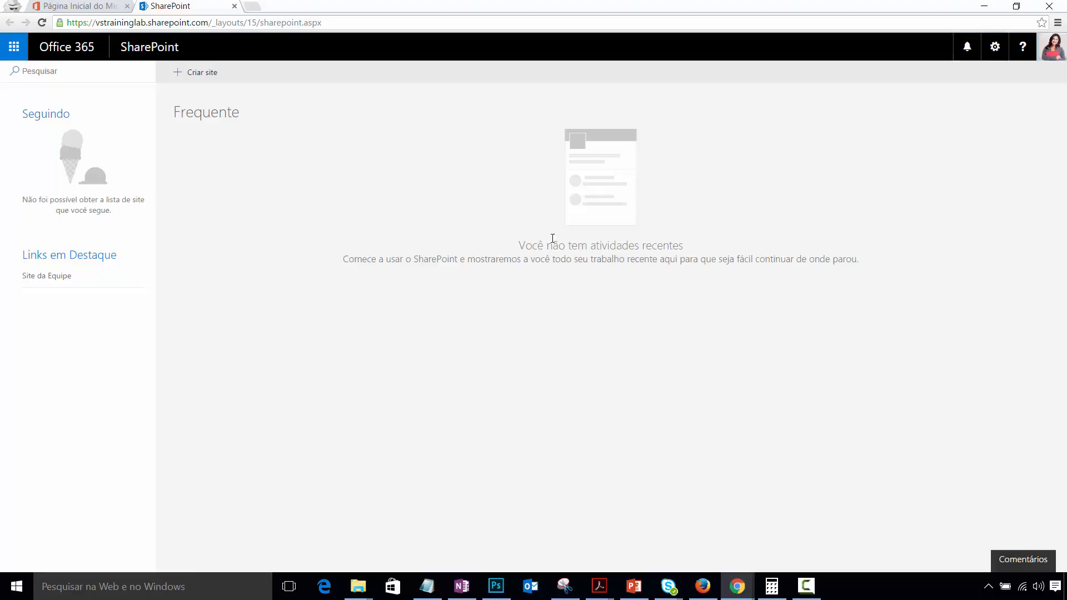
# - Delete the path after vstraininglab.sharepoint.com/ in the address bar and load it
pyautogui.click(223, 23)
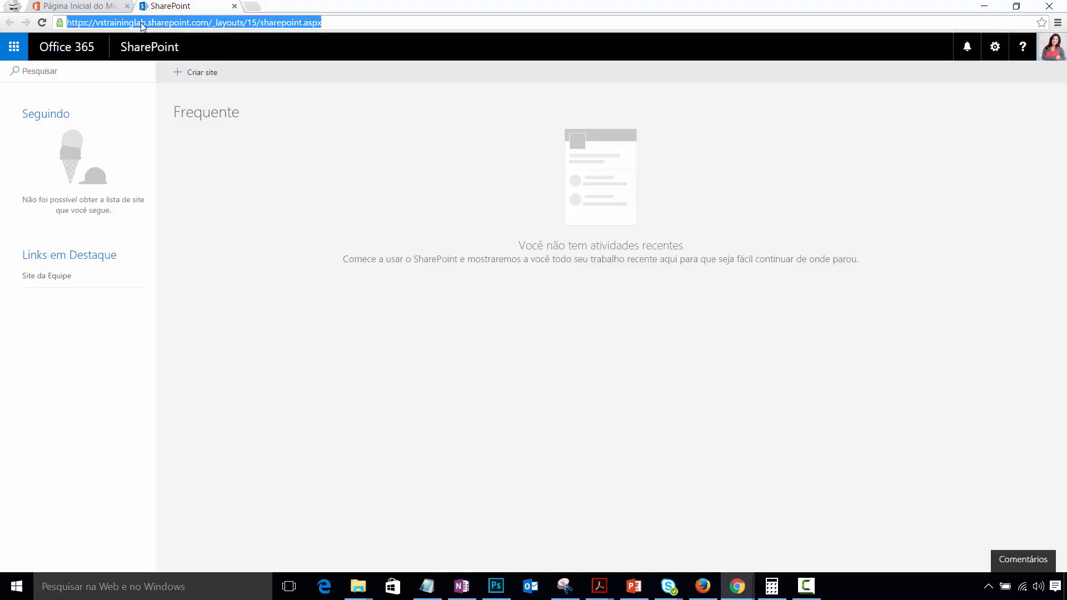
pyautogui.click(144, 23)
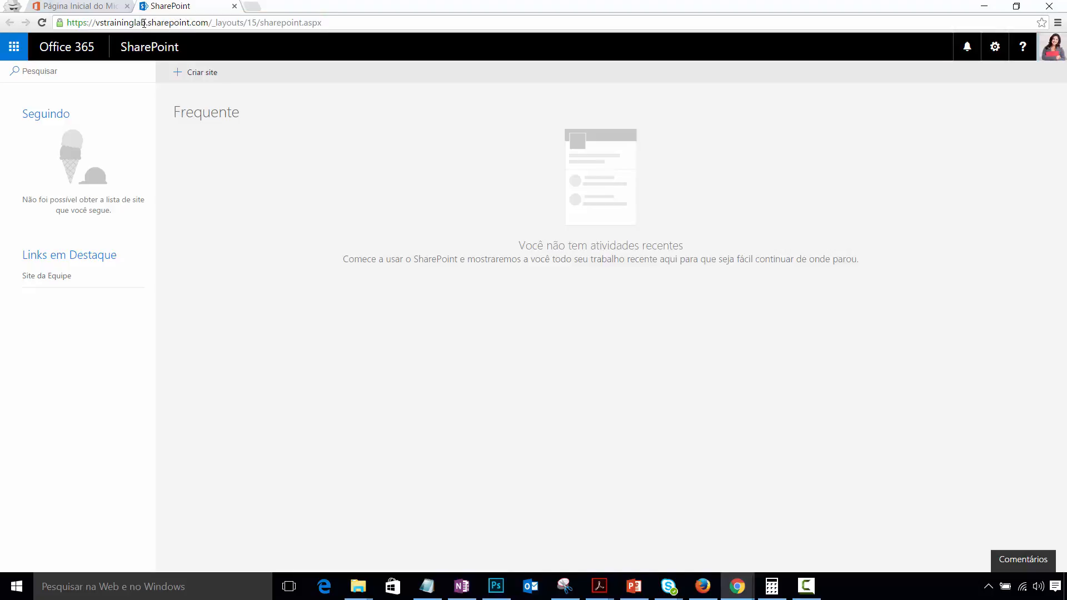
pyautogui.moveTo(210, 22); pyautogui.dragTo(549, 38)
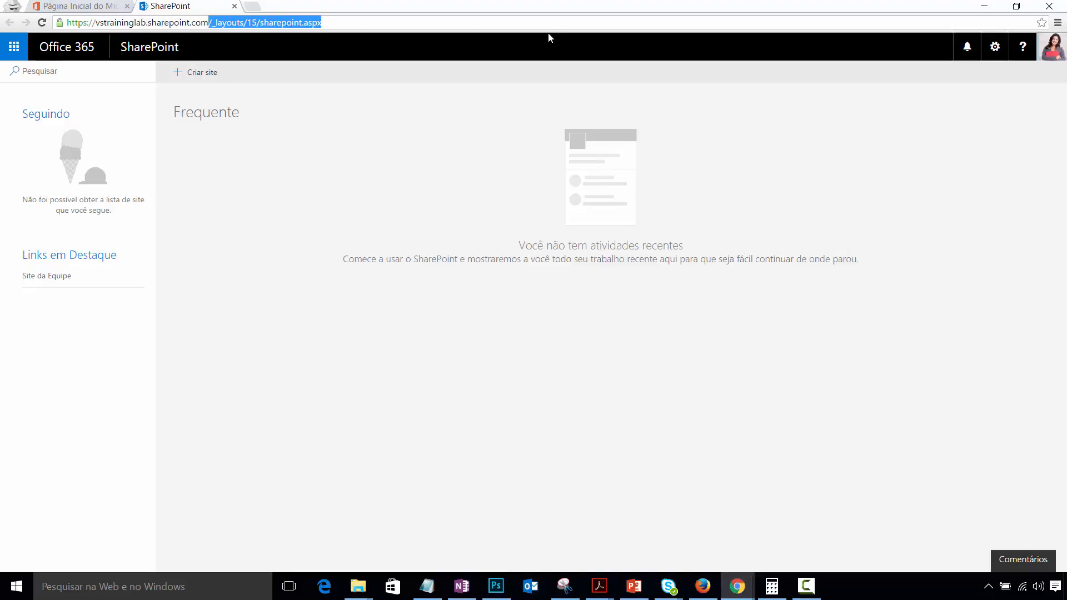
pyautogui.press('BackSpace')
pyautogui.press('Return')
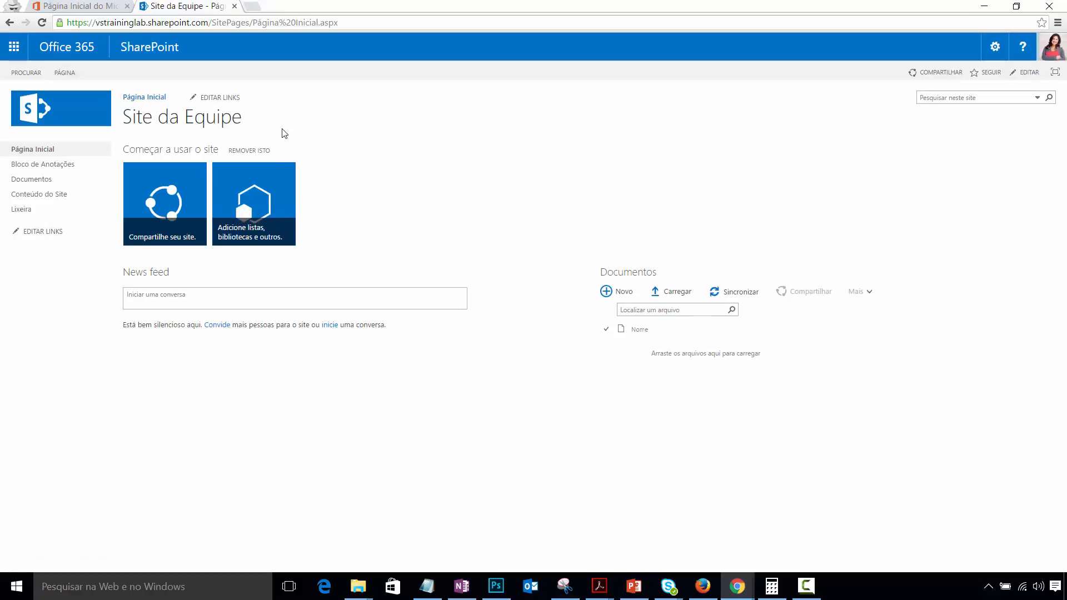
# - Trim the leftover characters so the address ends at the site root, and reload
pyautogui.click(258, 22)
pyautogui.click(367, 22)
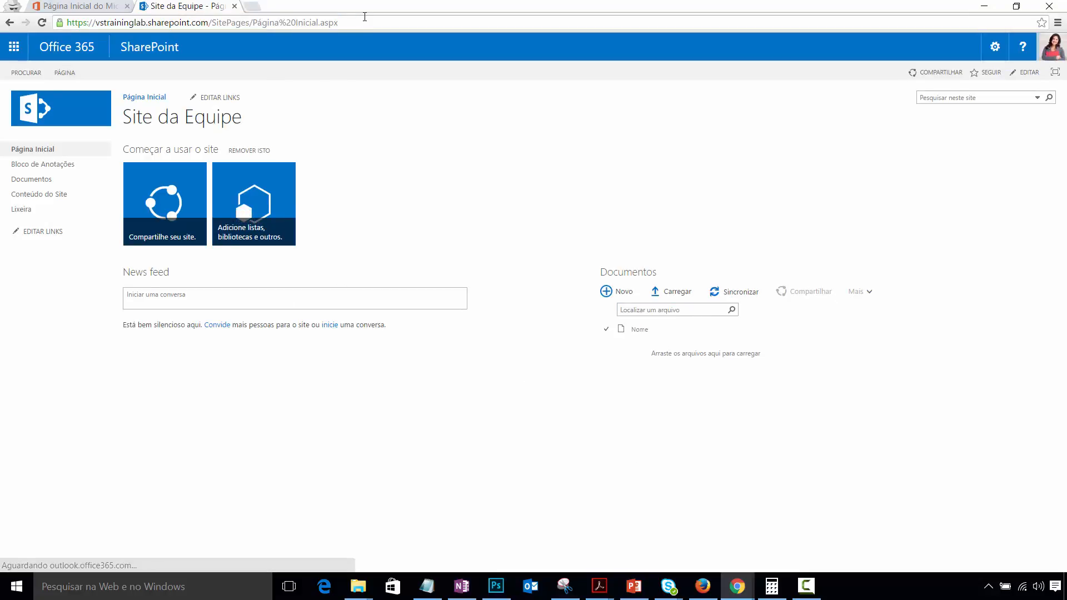
pyautogui.press('BackSpace')
pyautogui.press('BackSpace')
pyautogui.press('BackSpace')
pyautogui.press('BackSpace')
pyautogui.press('BackSpace')
pyautogui.press('BackSpace')
pyautogui.press('BackSpace')
pyautogui.press('BackSpace')
pyautogui.press('BackSpace')
pyautogui.press('BackSpace')
pyautogui.press('BackSpace')
pyautogui.press('BackSpace')
pyautogui.press('BackSpace')
pyautogui.press('BackSpace')
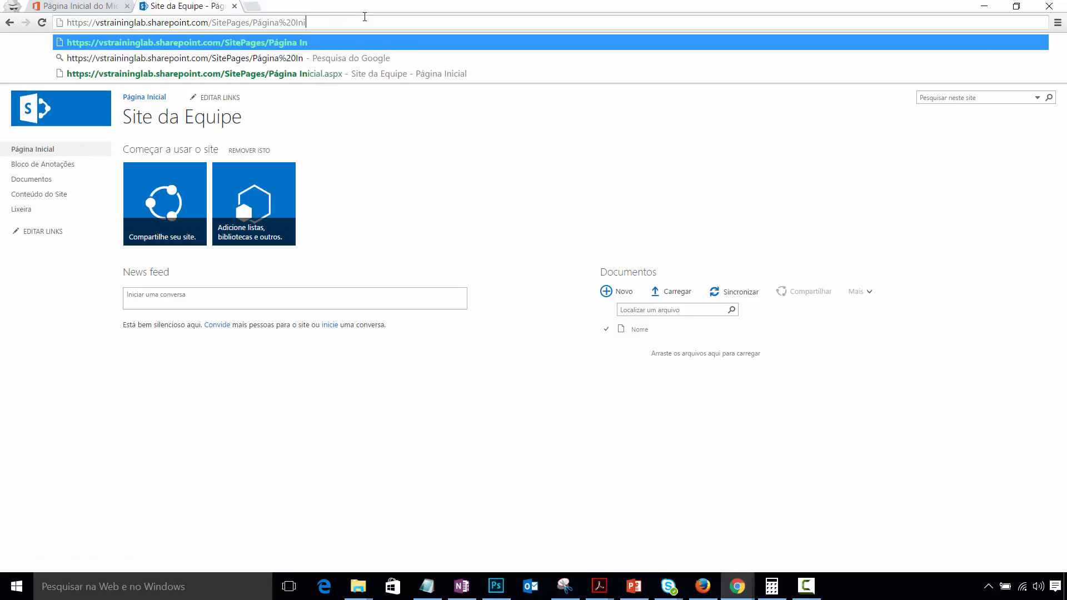
pyautogui.press('BackSpace')
pyautogui.press('BackSpace')
pyautogui.press('BackSpace')
pyautogui.press('BackSpace')
pyautogui.press('BackSpace')
pyautogui.press('BackSpace')
pyautogui.press('BackSpace')
pyautogui.press('BackSpace')
pyautogui.press('BackSpace')
pyautogui.press('BackSpace')
pyautogui.press('BackSpace')
pyautogui.press('BackSpace')
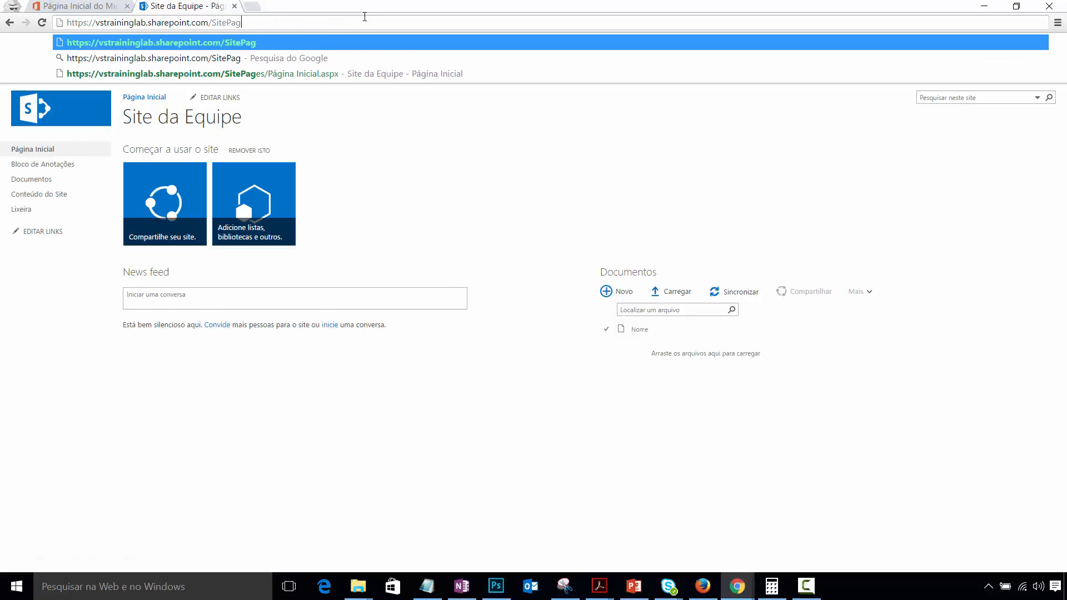
pyautogui.press('BackSpace')
pyautogui.press('BackSpace')
pyautogui.press('BackSpace')
pyautogui.press('BackSpace')
pyautogui.press('BackSpace')
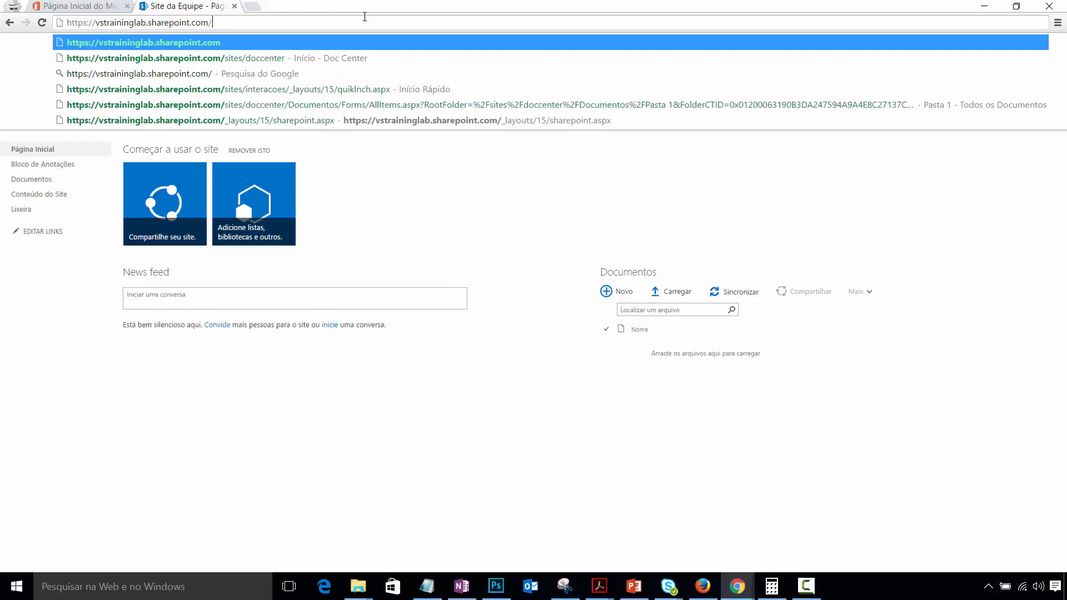
pyautogui.press('Return')
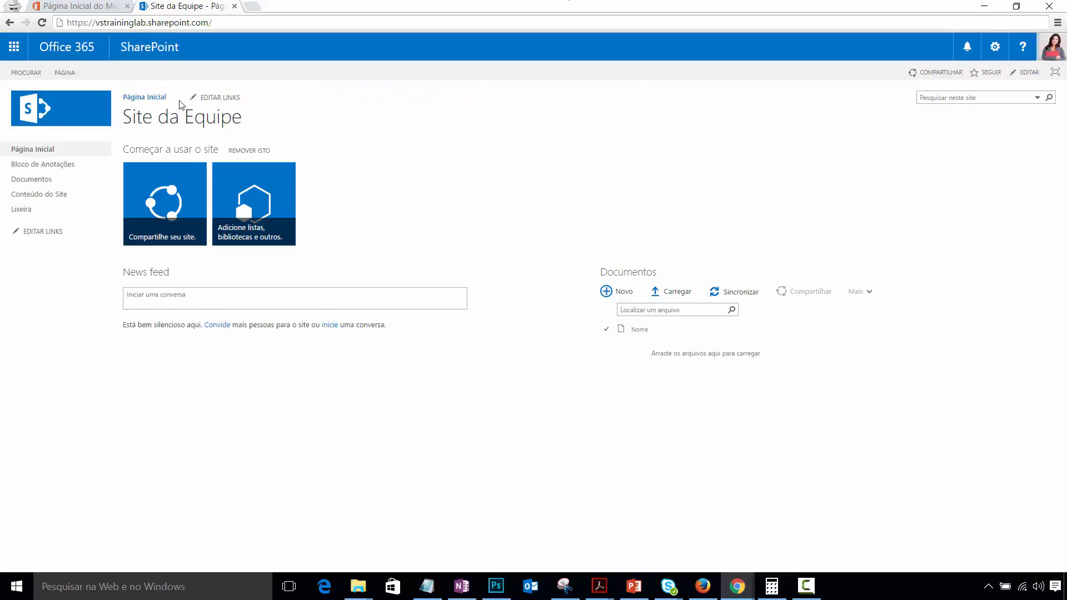
pyautogui.click(737, 587)
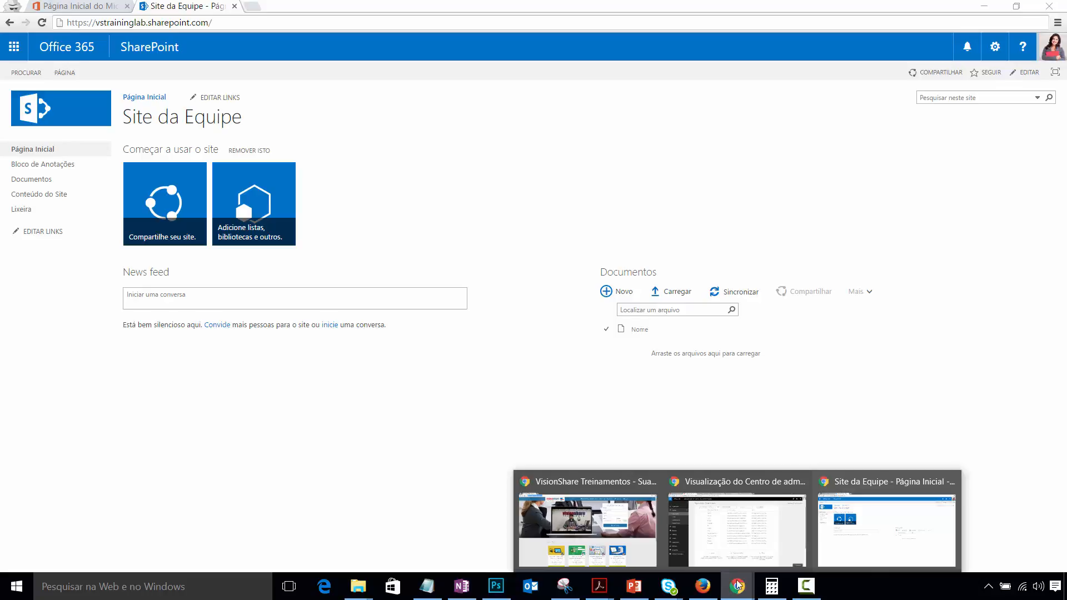
pyautogui.click(1050, 49)
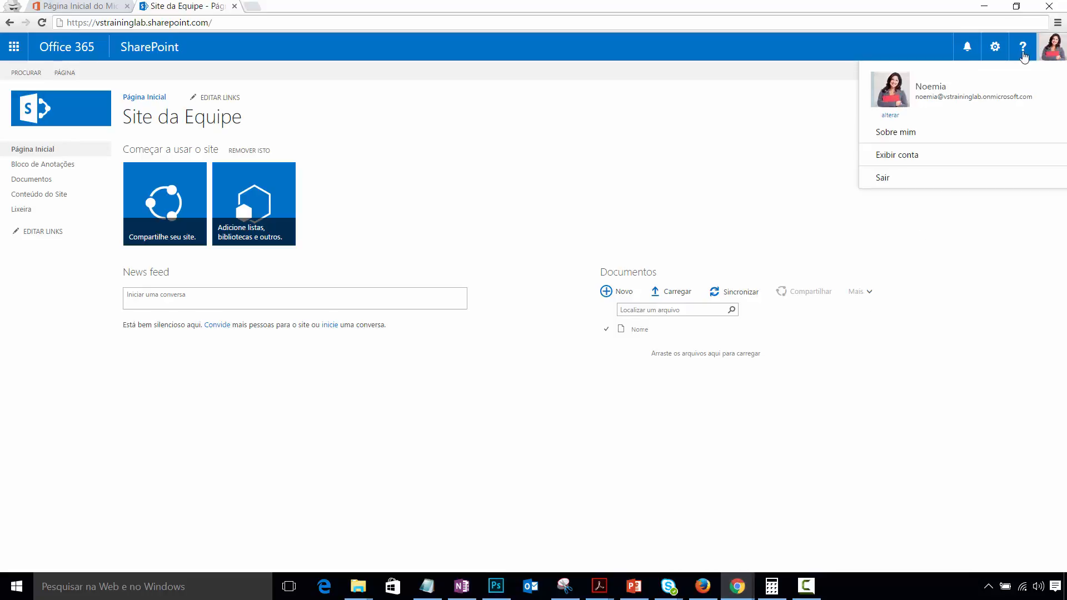
pyautogui.click(675, 153)
pyautogui.moveTo(738, 587)
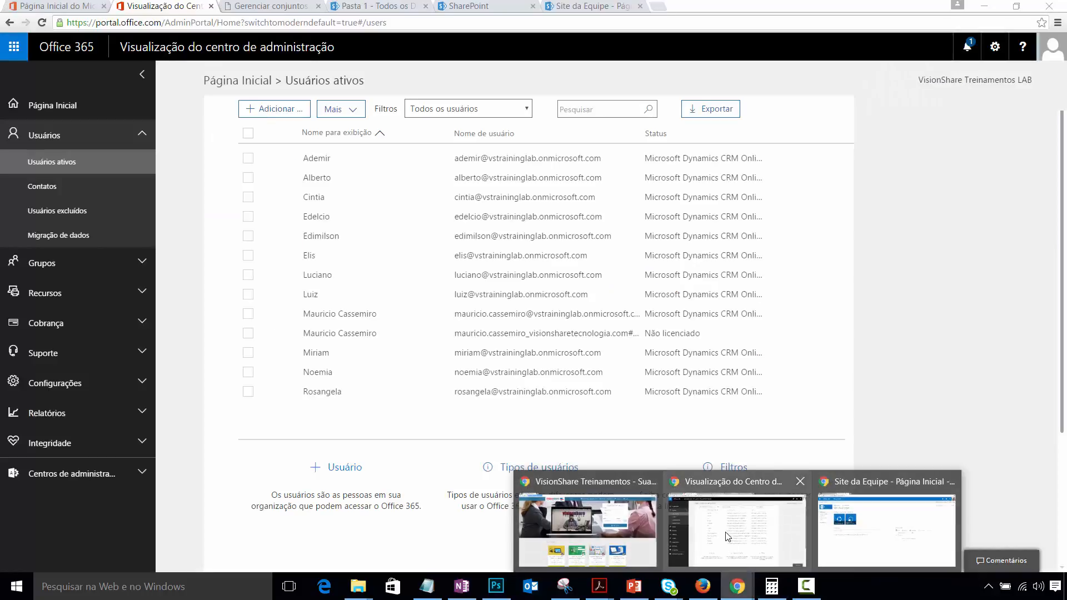
pyautogui.click(726, 536)
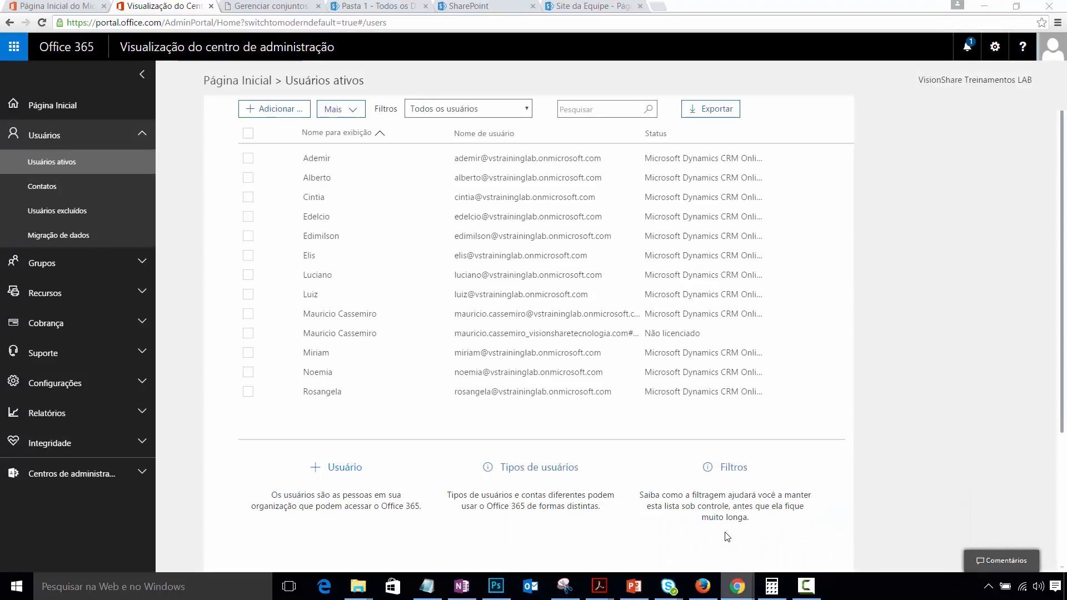
pyautogui.click(381, 12)
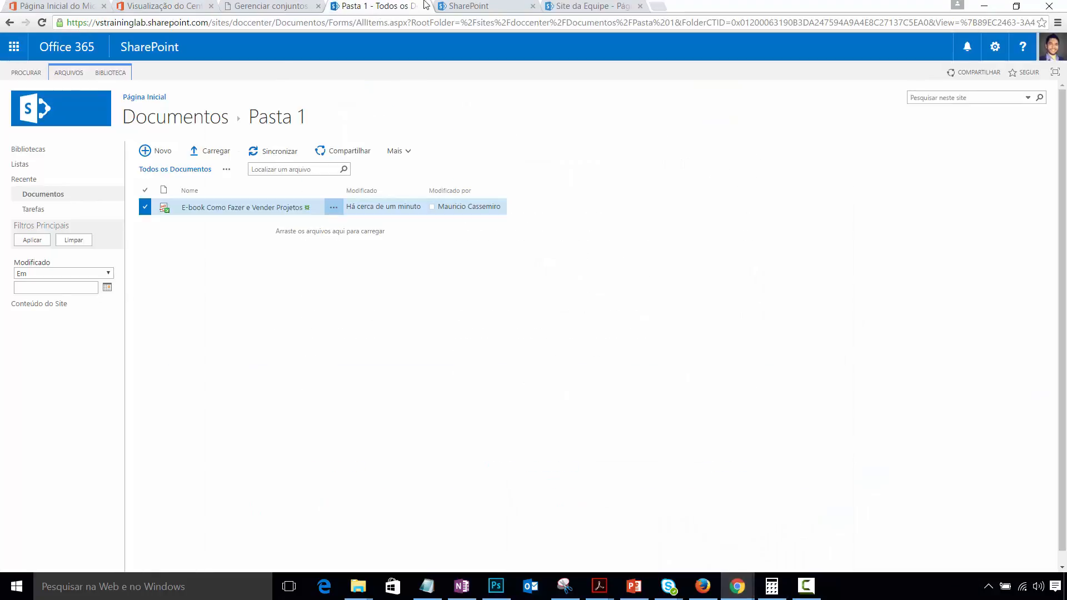
pyautogui.click(479, 6)
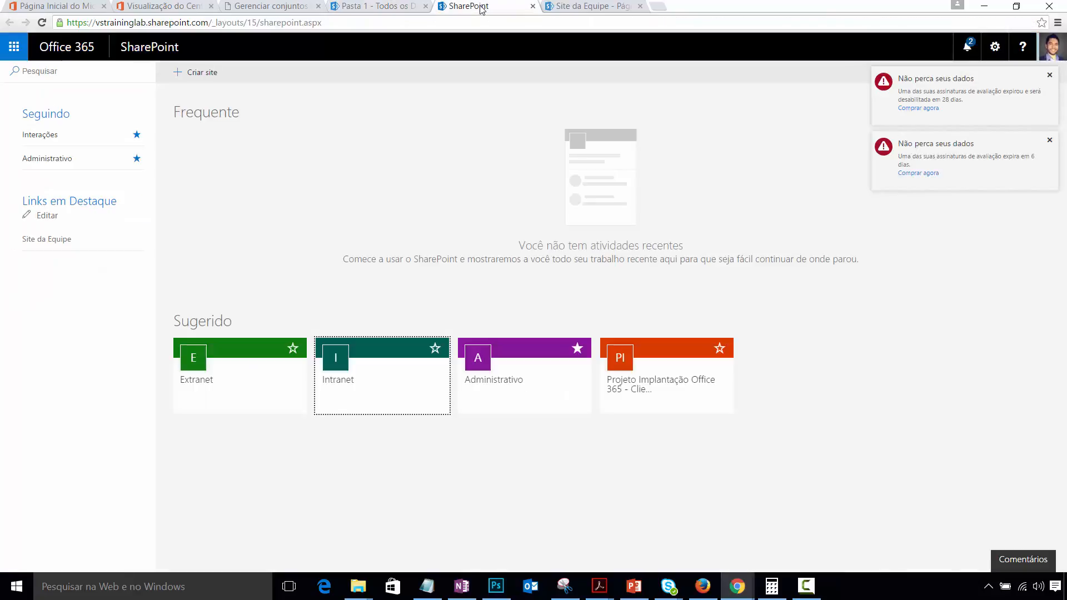
pyautogui.click(392, 383)
pyautogui.click(726, 7)
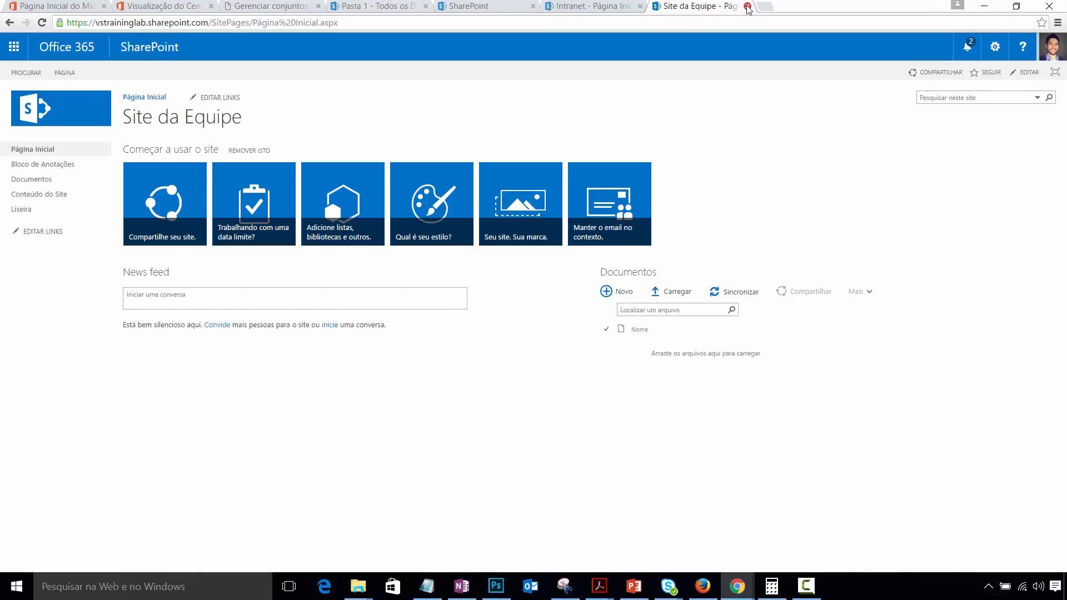
pyautogui.click(747, 6)
pyautogui.click(1055, 56)
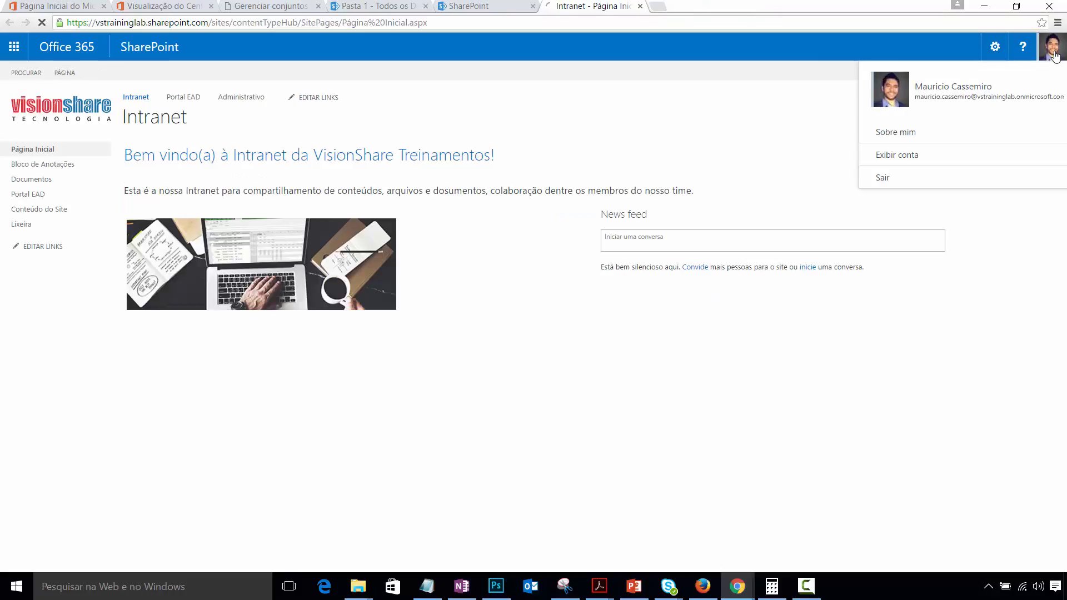
pyautogui.click(181, 100)
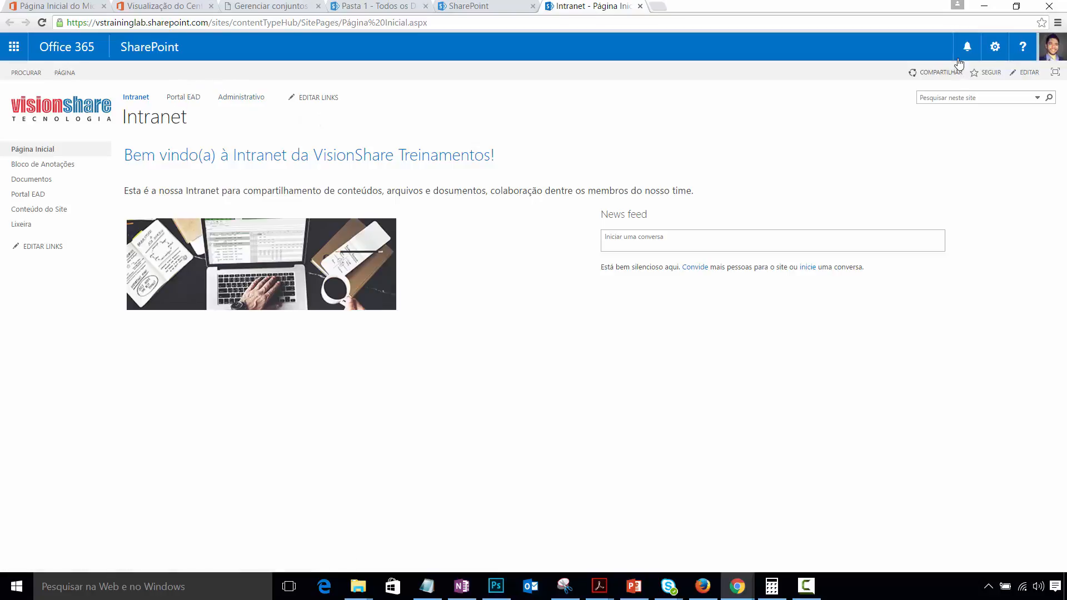
pyautogui.click(984, 6)
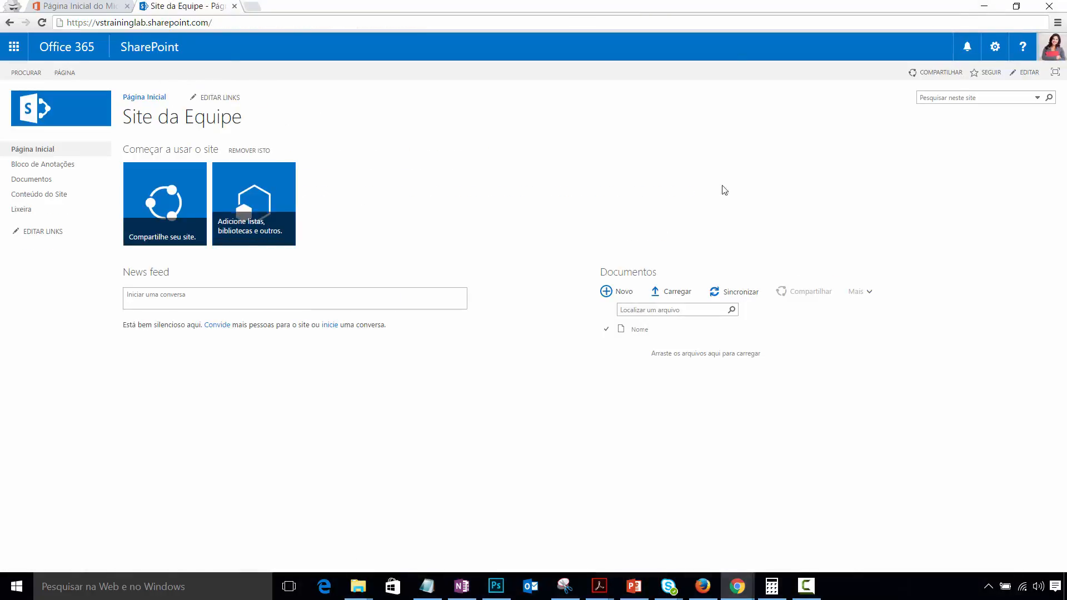
pyautogui.click(1050, 47)
pyautogui.click(620, 81)
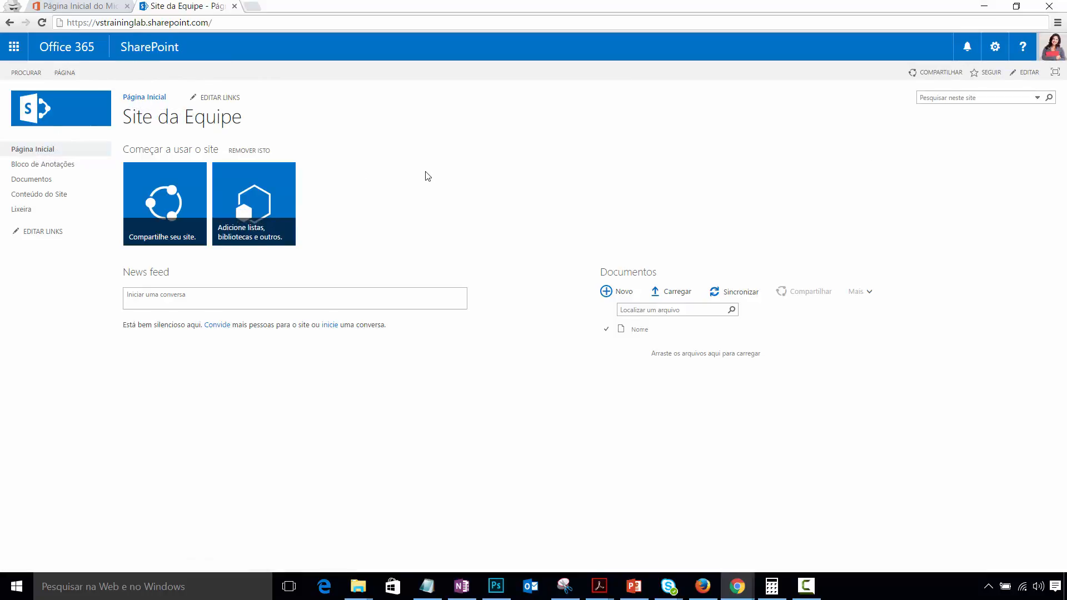
# - Navigate to the /sites/doccenter address and select the access request message box
pyautogui.click(252, 21)
pyautogui.click(247, 22)
pyautogui.write('sites')
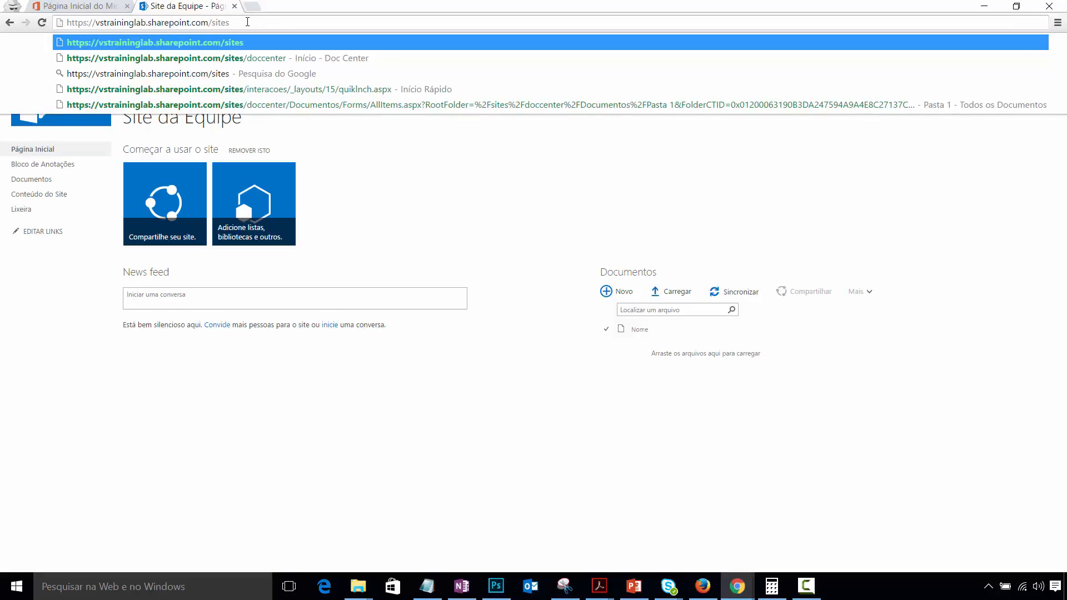
pyautogui.press('Down')
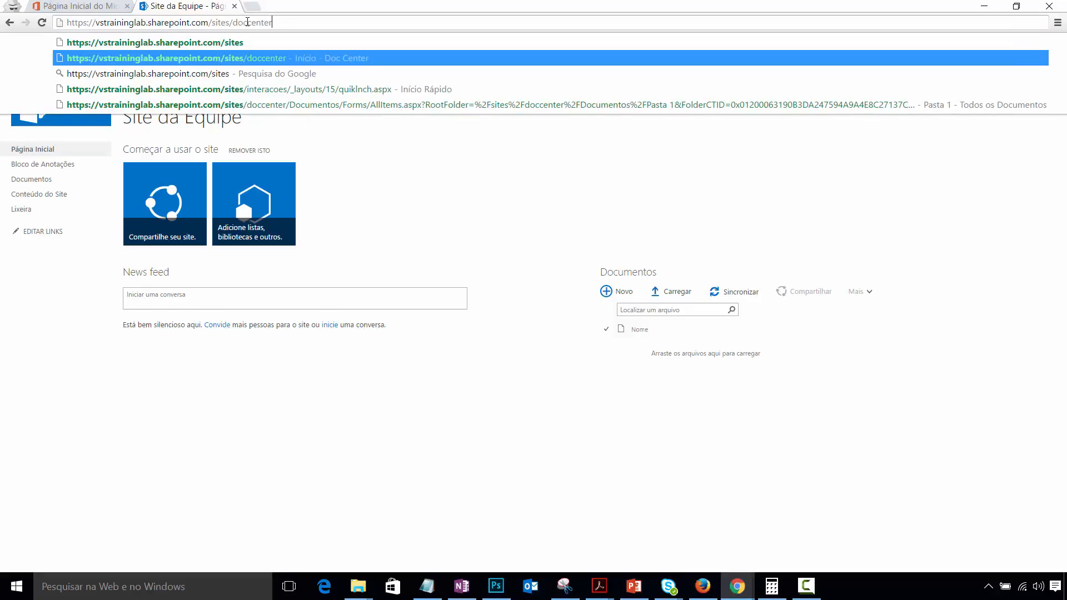
pyautogui.press('Return')
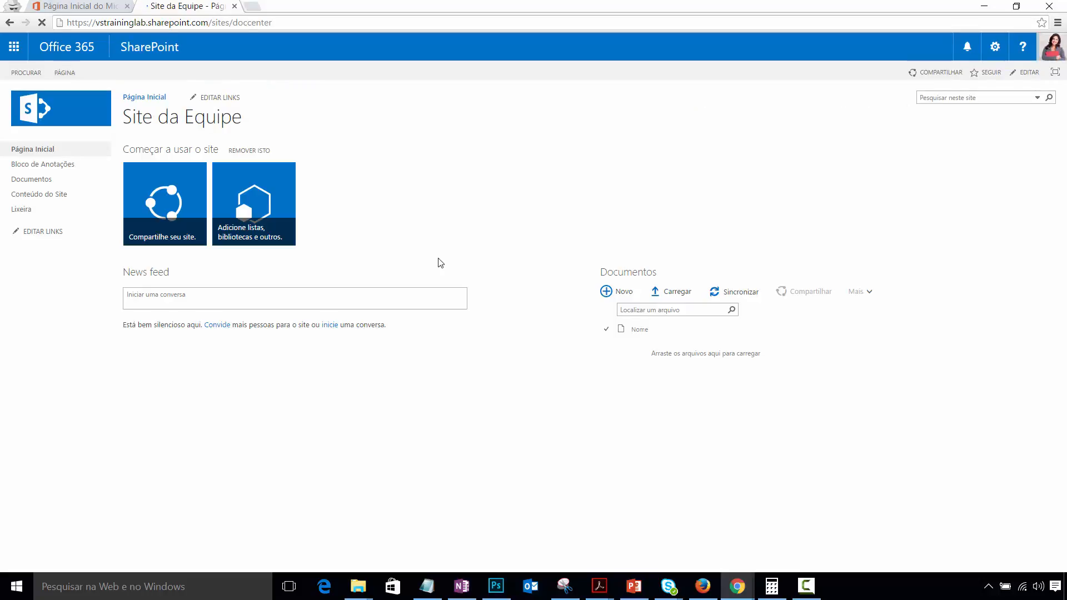
pyautogui.click(377, 157)
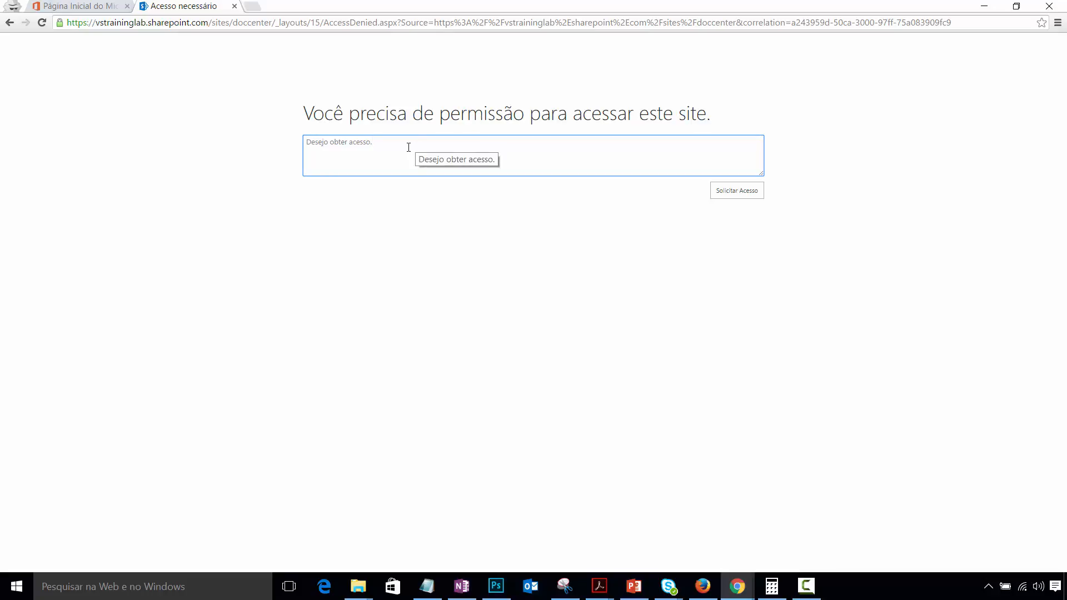
# - Replace the default message with a justification, submit the request, and minimize Chrome
pyautogui.press('BackSpace')
pyautogui.press('BackSpace')
pyautogui.press('BackSpace')
pyautogui.press('BackSpace')
pyautogui.press('BackSpace')
pyautogui.press('BackSpace')
pyautogui.press('BackSpace')
pyautogui.press('BackSpace')
pyautogui.press('BackSpace')
pyautogui.press('BackSpace')
pyautogui.press('BackSpace')
pyautogui.press('BackSpace')
pyautogui.press('BackSpace')
pyautogui.press('BackSpace')
pyautogui.press('BackSpace')
pyautogui.press('BackSpace')
pyautogui.press('BackSpace')
pyautogui.press('BackSpace')
pyautogui.press('BackSpace')
pyautogui.press('BackSpace')
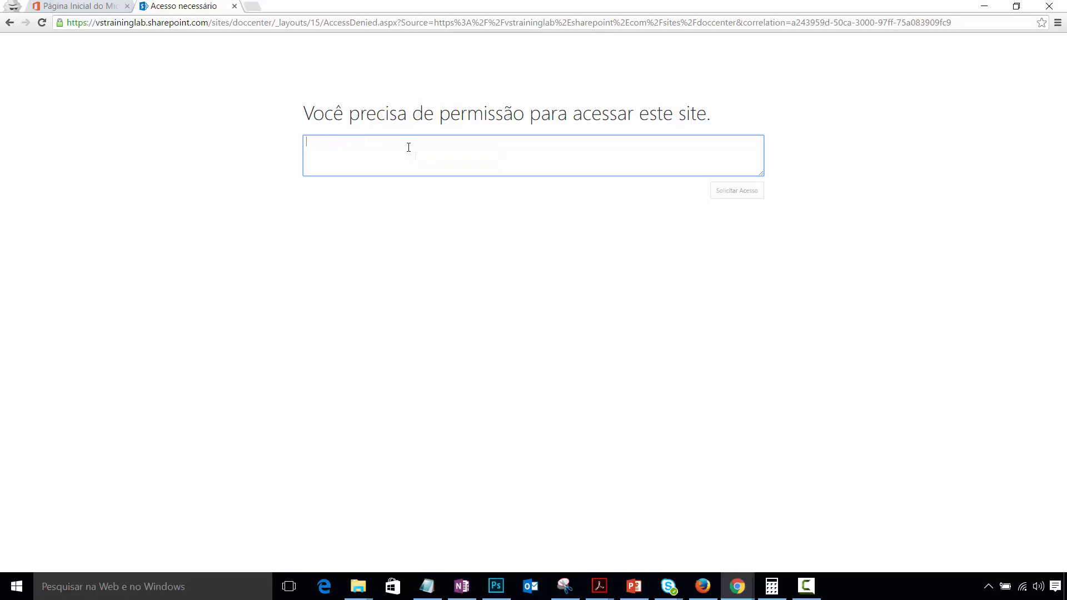
pyautogui.write('Pr')
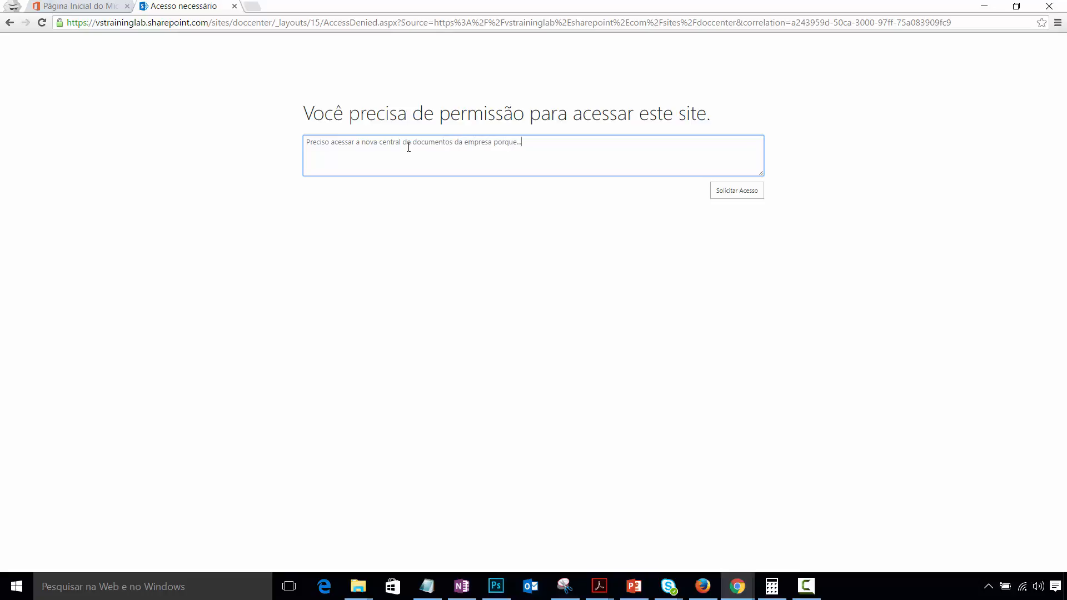
pyautogui.click(747, 193)
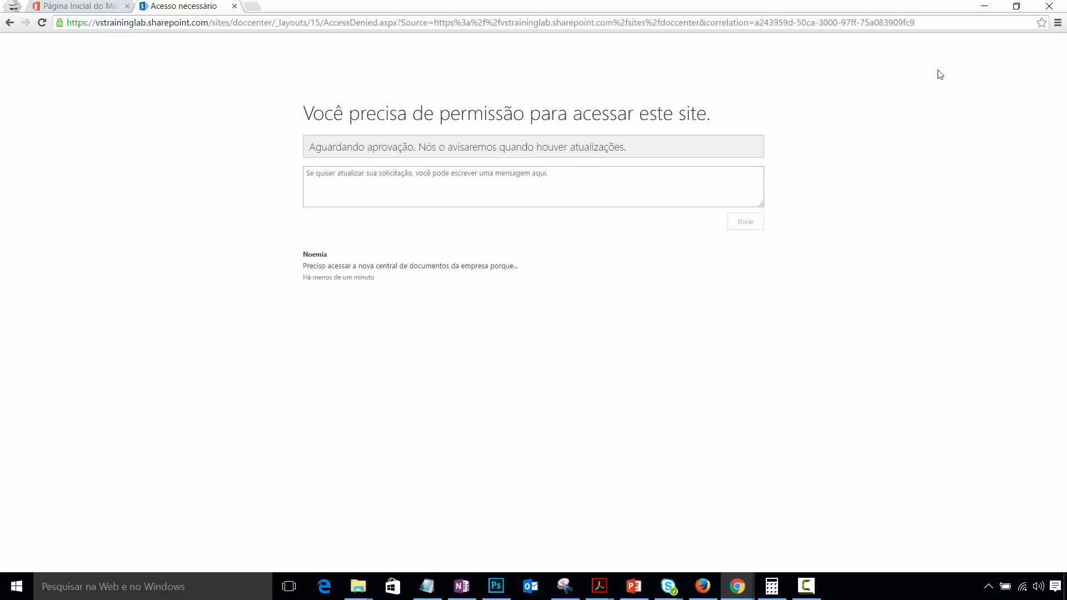
pyautogui.click(987, 7)
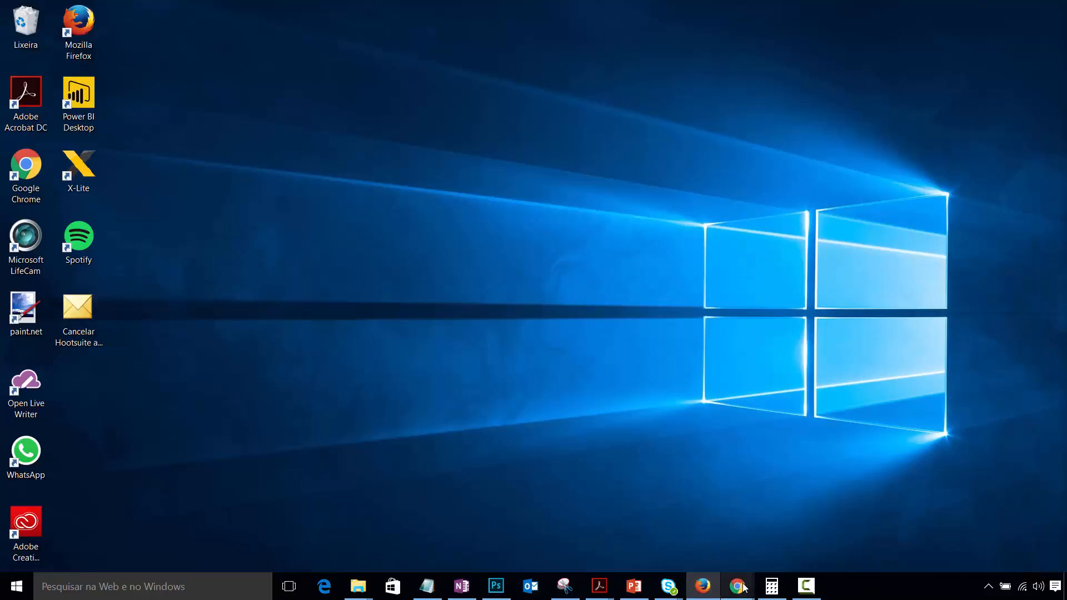
# - Restore Chrome, go to the Doc Center home page and open its sharing panel
pyautogui.moveTo(736, 586)
pyautogui.click(715, 530)
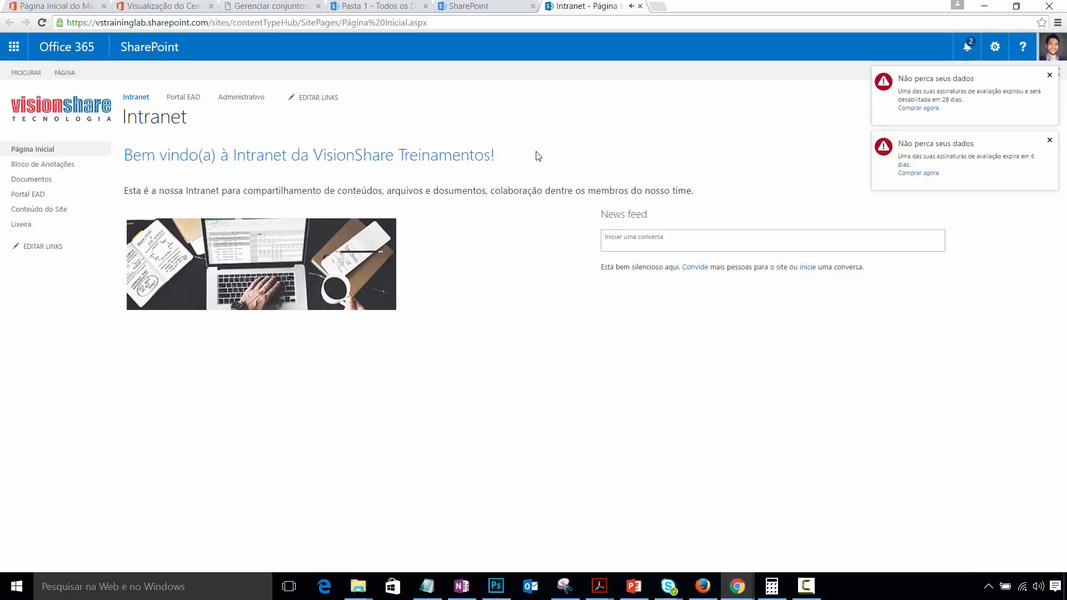
pyautogui.click(353, 5)
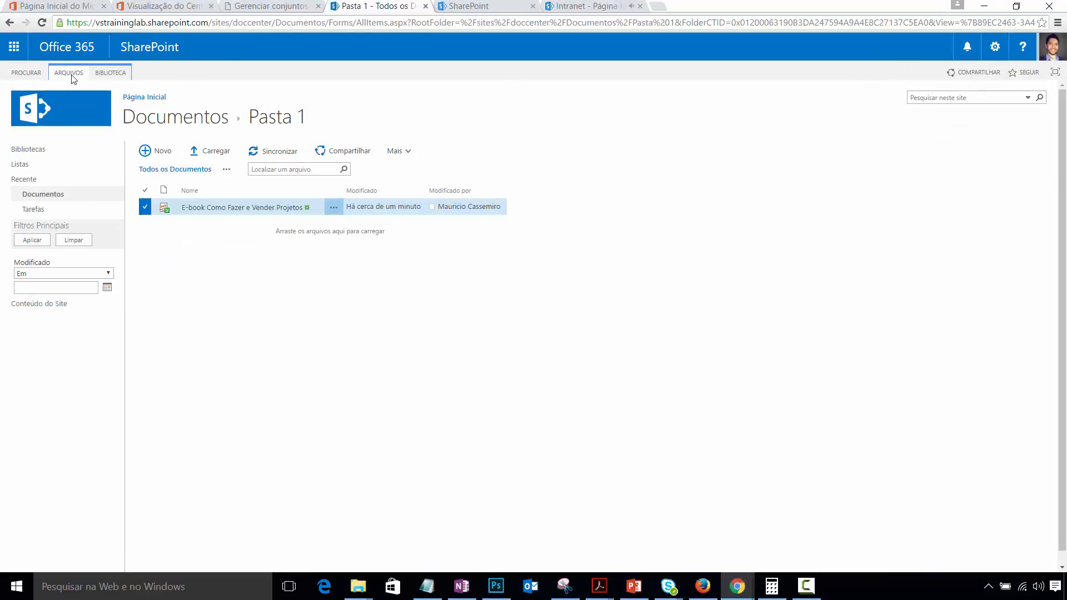
pyautogui.click(141, 98)
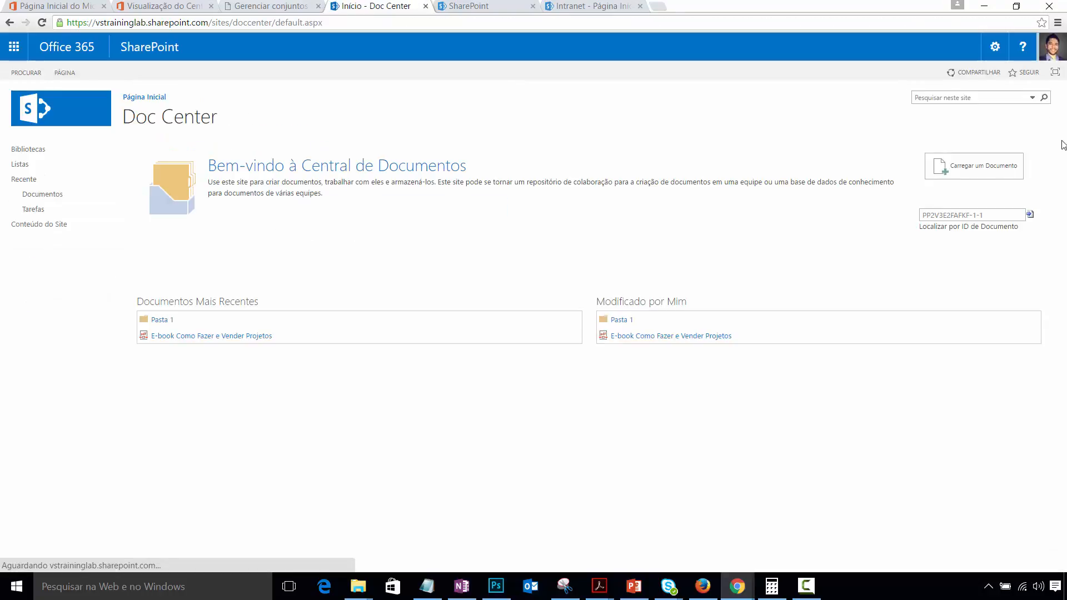
pyautogui.click(994, 53)
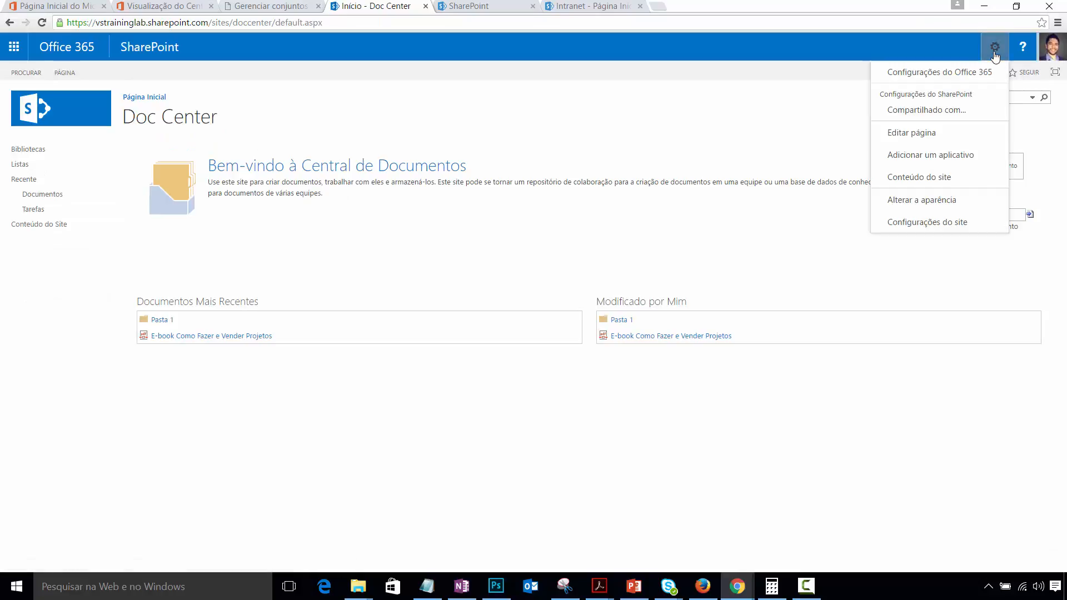
pyautogui.click(944, 112)
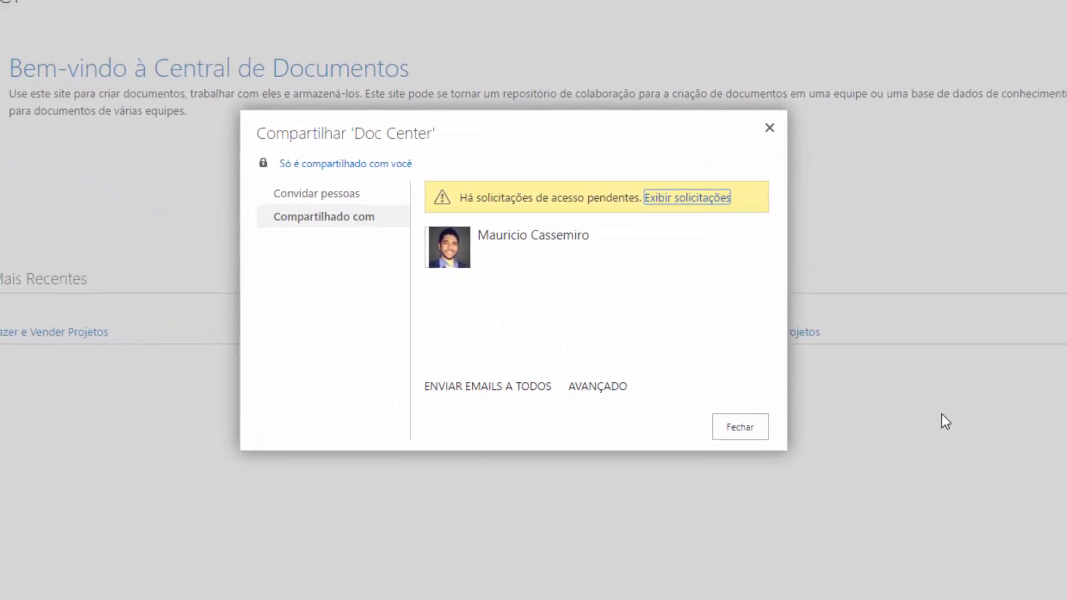
# - Check the Outlook mailbox, then return to the sharing panel and choose Exibir solicitações
pyautogui.click(146, 4)
pyautogui.click(56, 9)
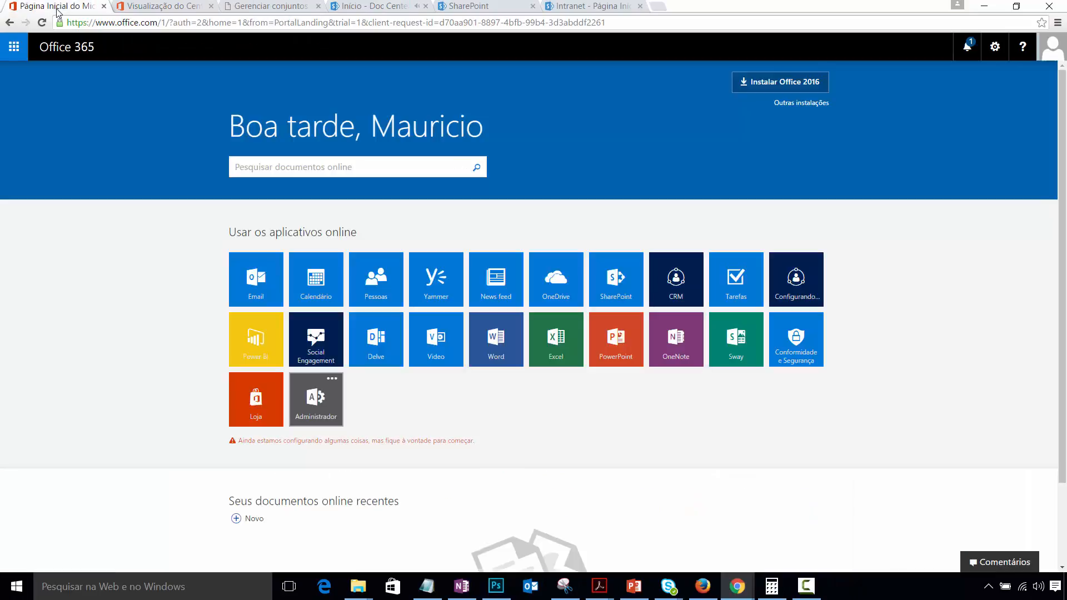
pyautogui.click(267, 275)
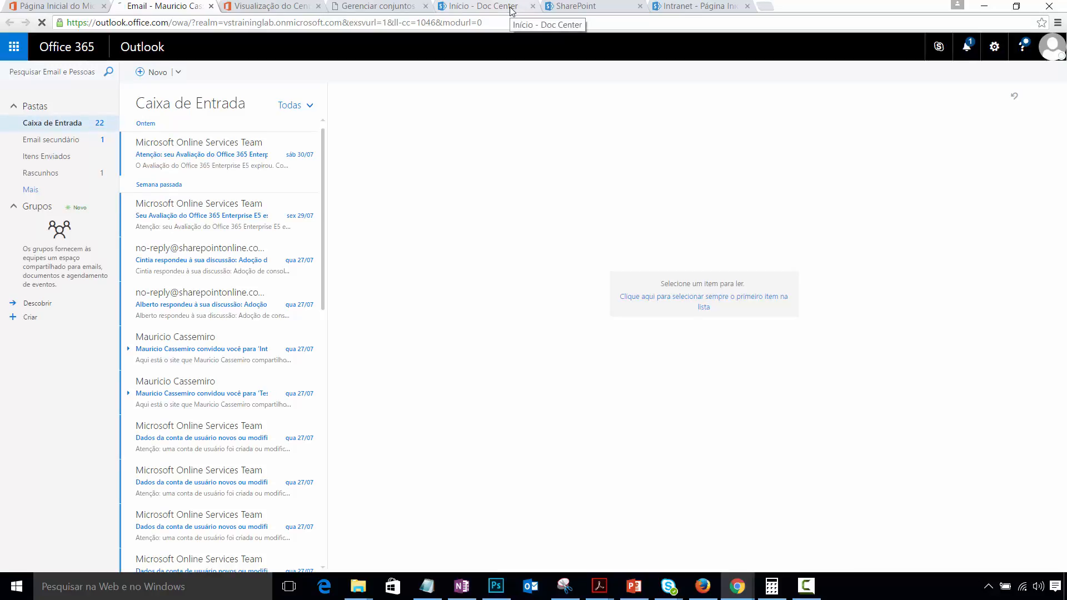
pyautogui.click(605, 9)
pyautogui.click(694, 8)
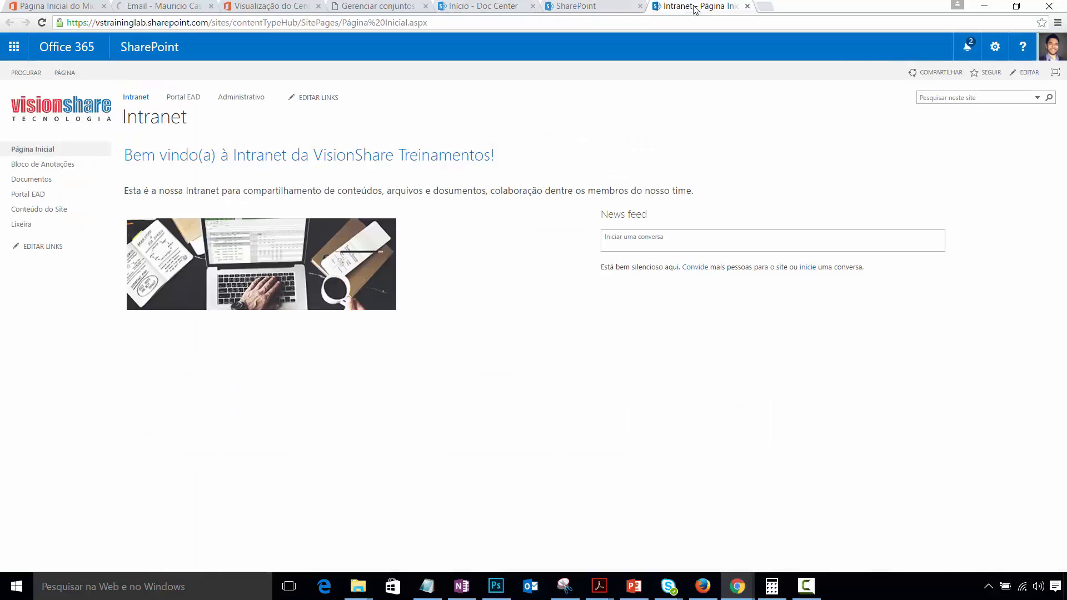
pyautogui.click(499, 9)
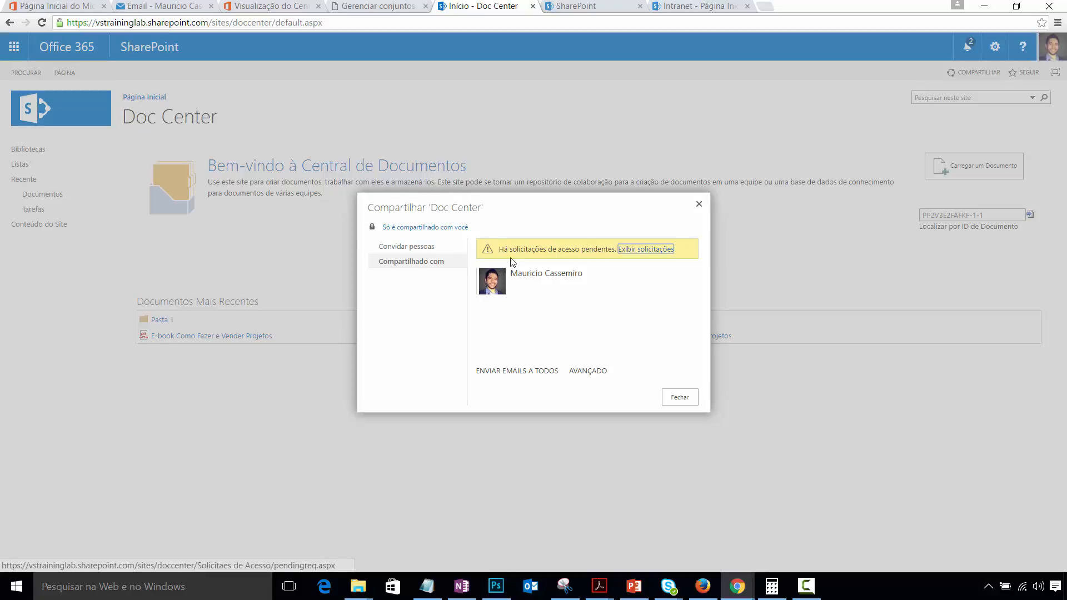
pyautogui.click(647, 250)
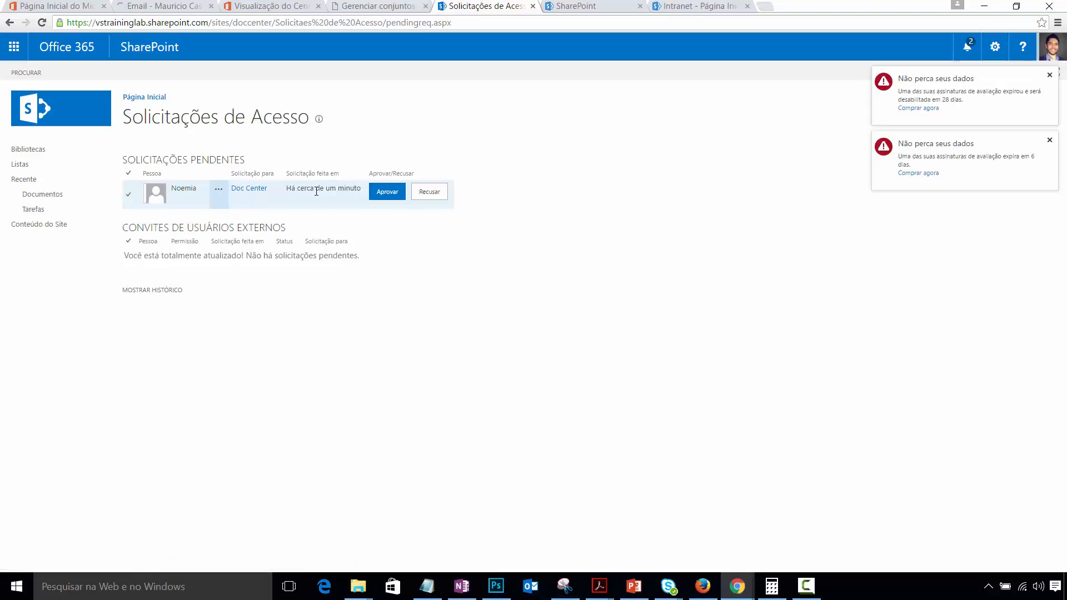
# - Approve the second user's pending Doc Center access request (APROVAR) from its request callout
pyautogui.moveTo(316, 191)
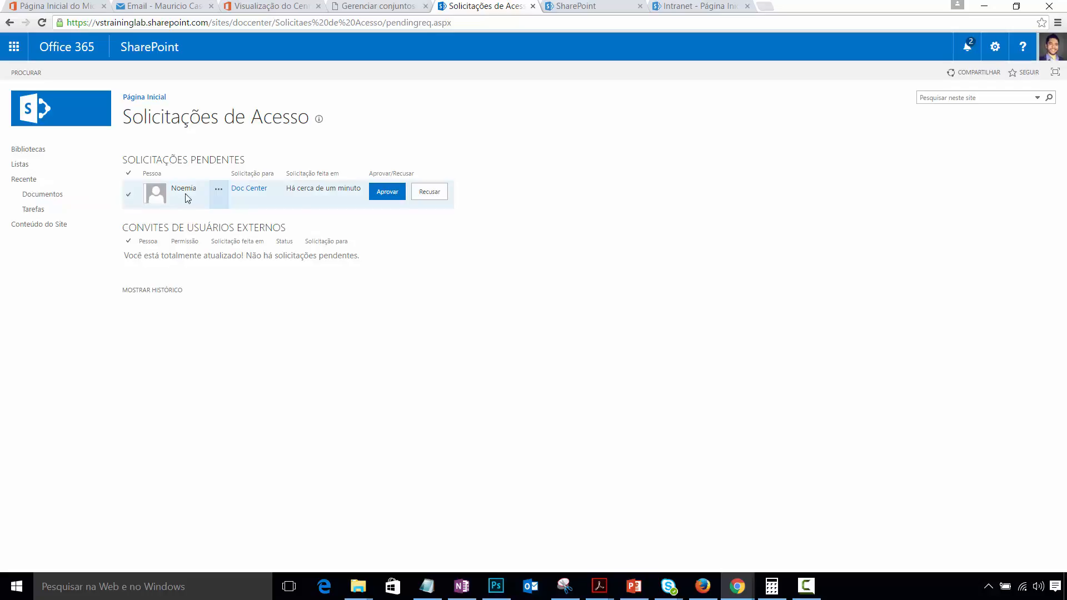
pyautogui.click(217, 191)
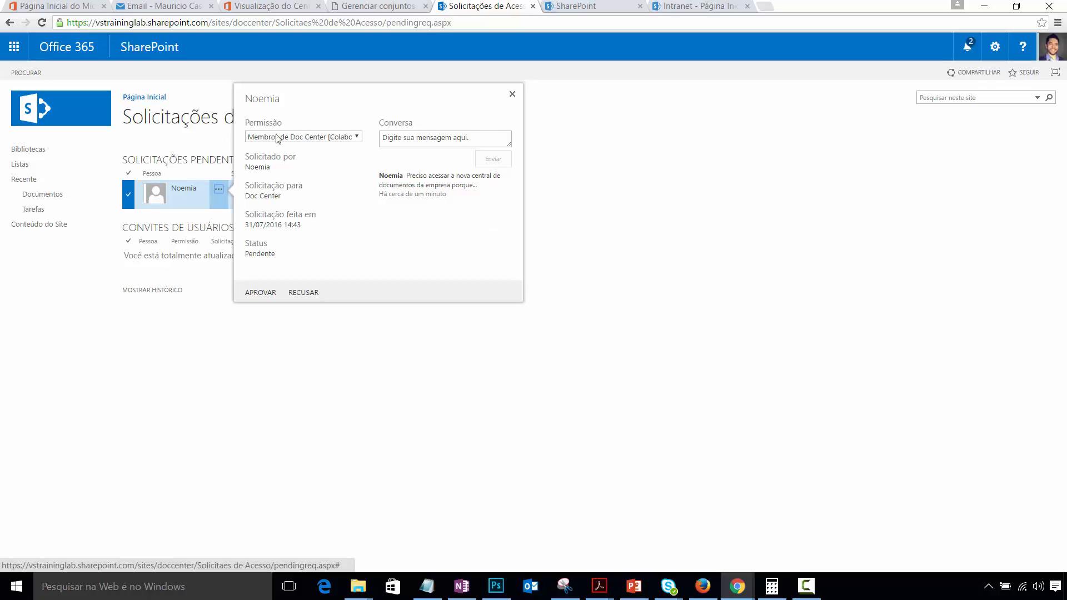
pyautogui.click(261, 293)
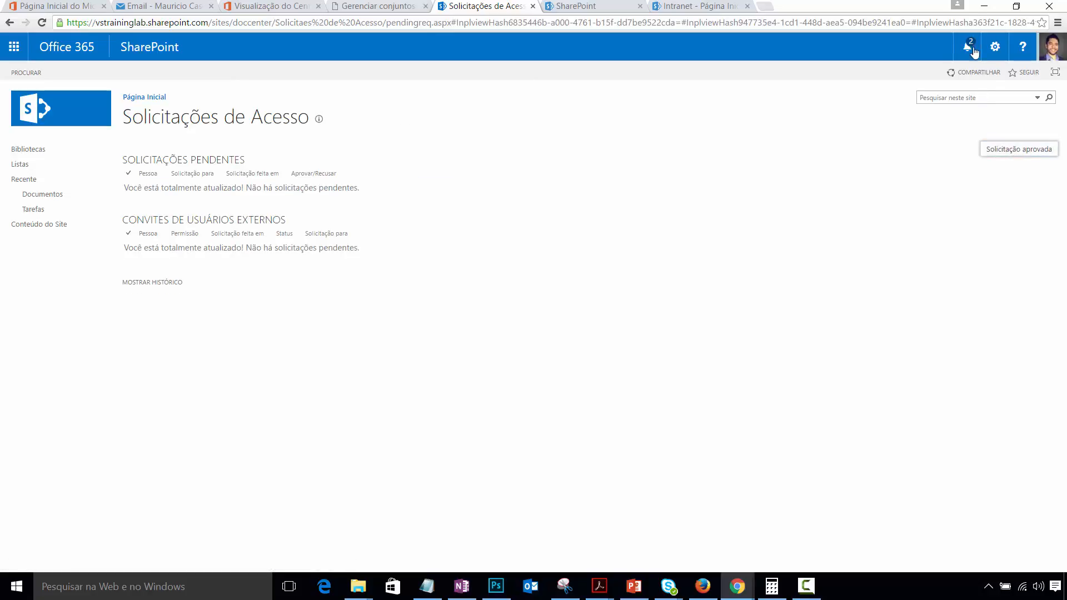
# - As the second user, open Email in a new tab and follow the access-granted message's link to Doc Center
pyautogui.click(983, 8)
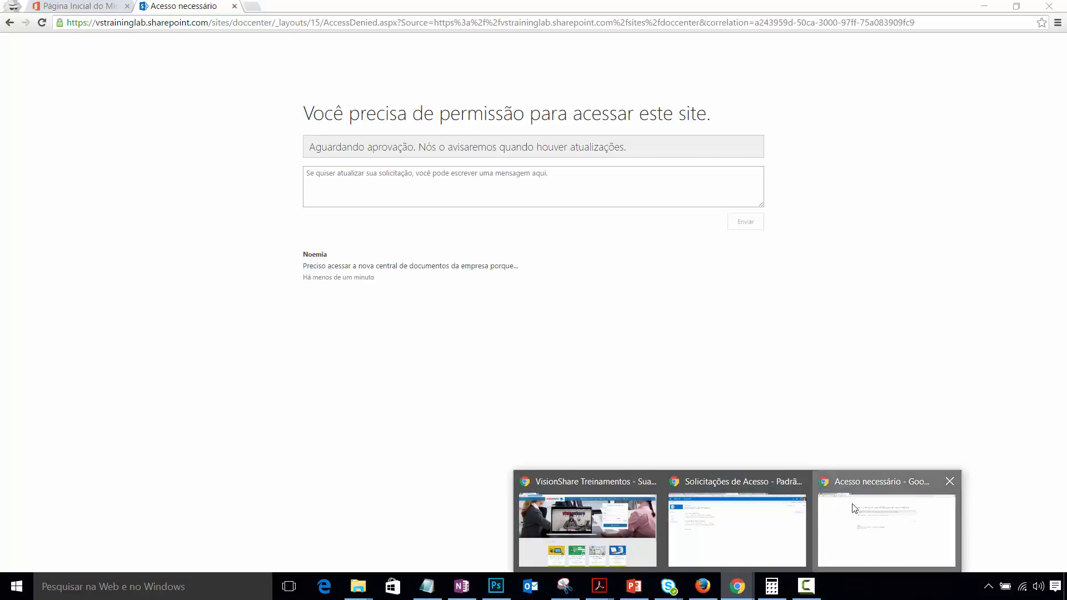
pyautogui.click(886, 523)
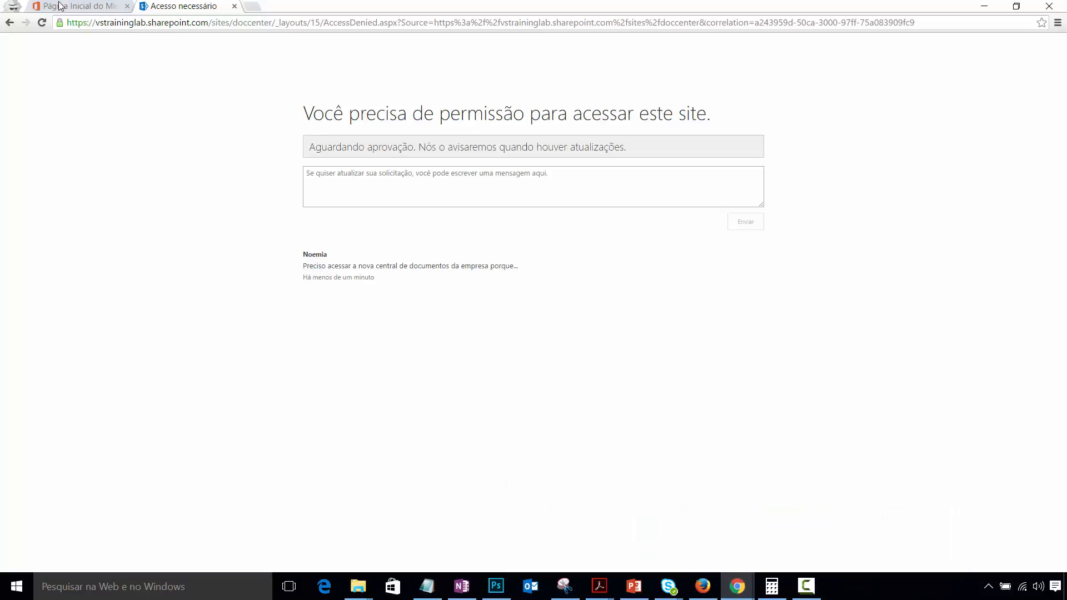
pyautogui.click(60, 7)
pyautogui.rightClick(268, 273)
pyautogui.click(294, 281)
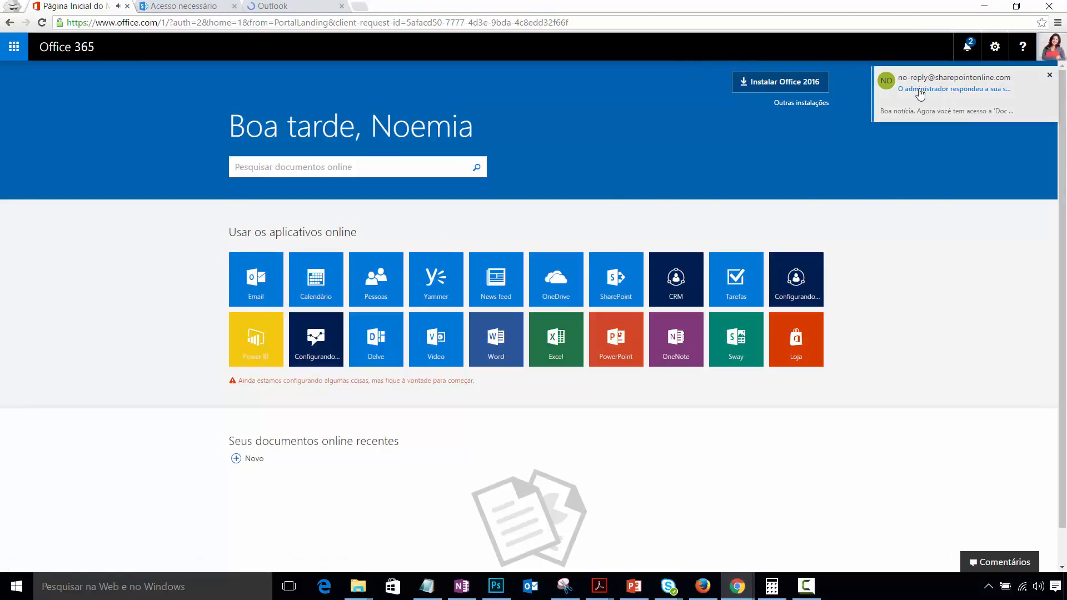
pyautogui.click(186, 6)
pyautogui.click(279, 11)
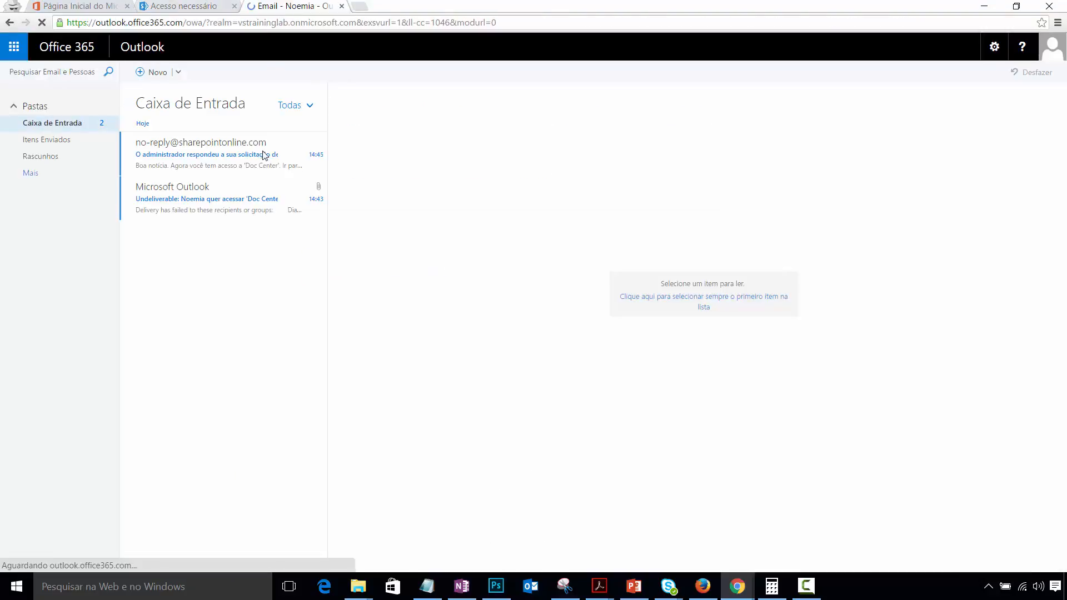
pyautogui.doubleClick(264, 156)
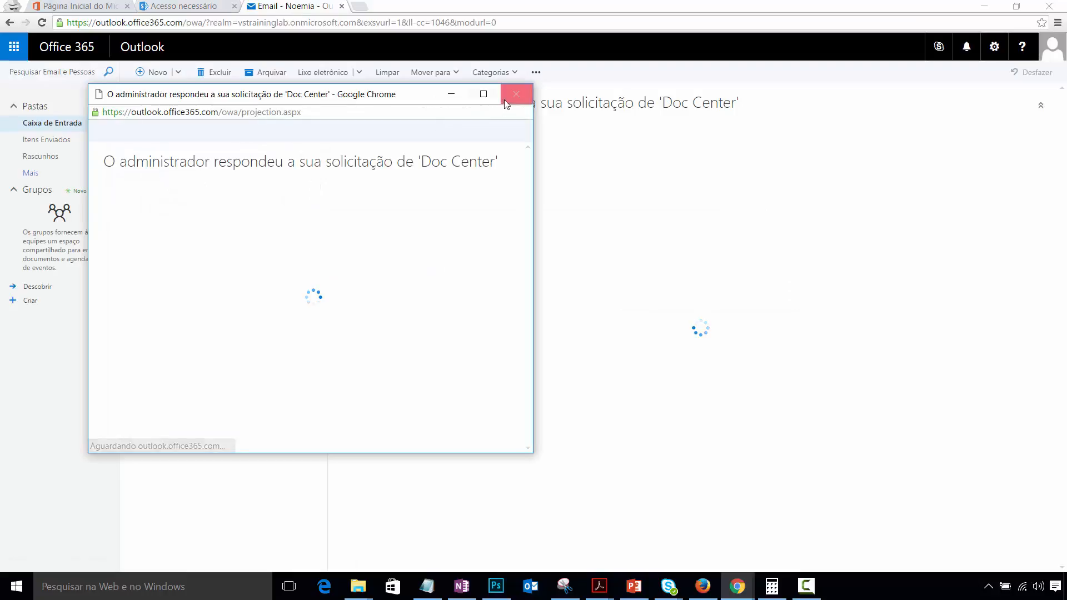
pyautogui.click(504, 99)
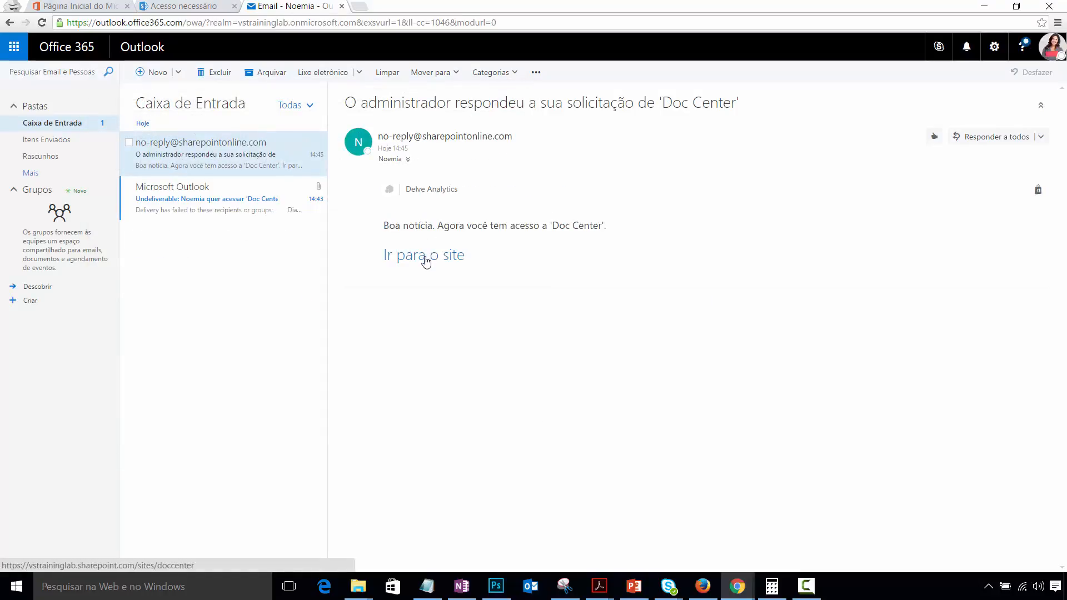
pyautogui.click(426, 259)
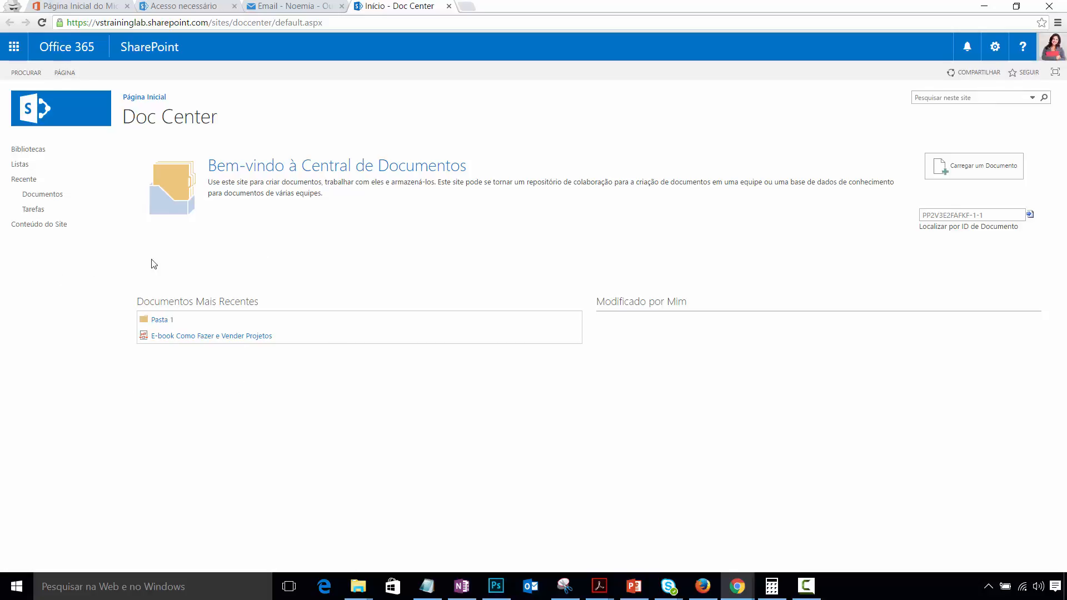
# - Browse Documentos > Pasta 1, view the e-book PDF, then follow the e-mail link to Doc Center again
pyautogui.click(44, 196)
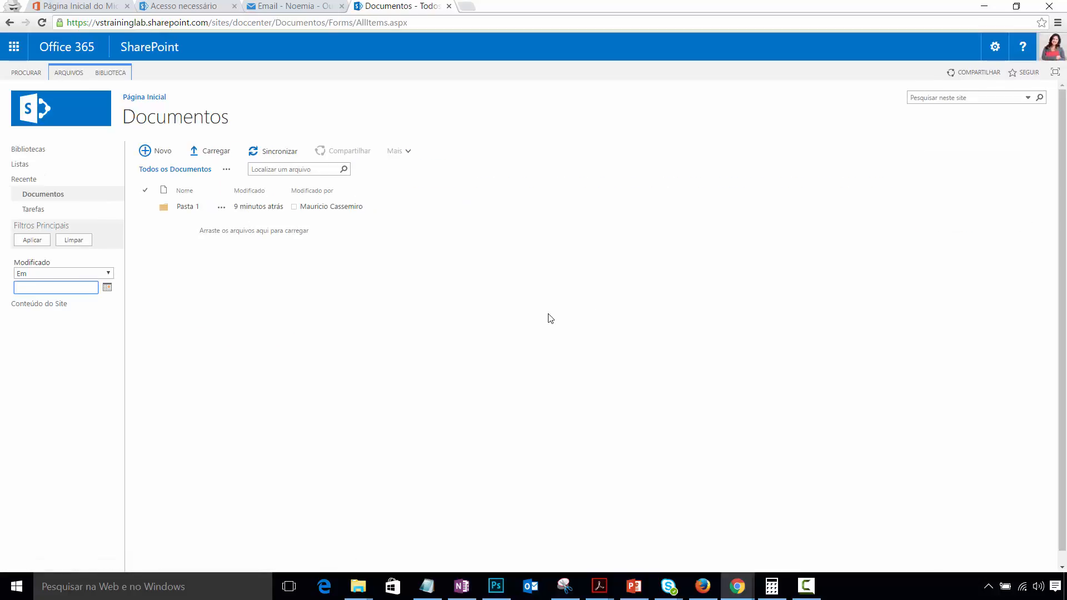
pyautogui.click(187, 206)
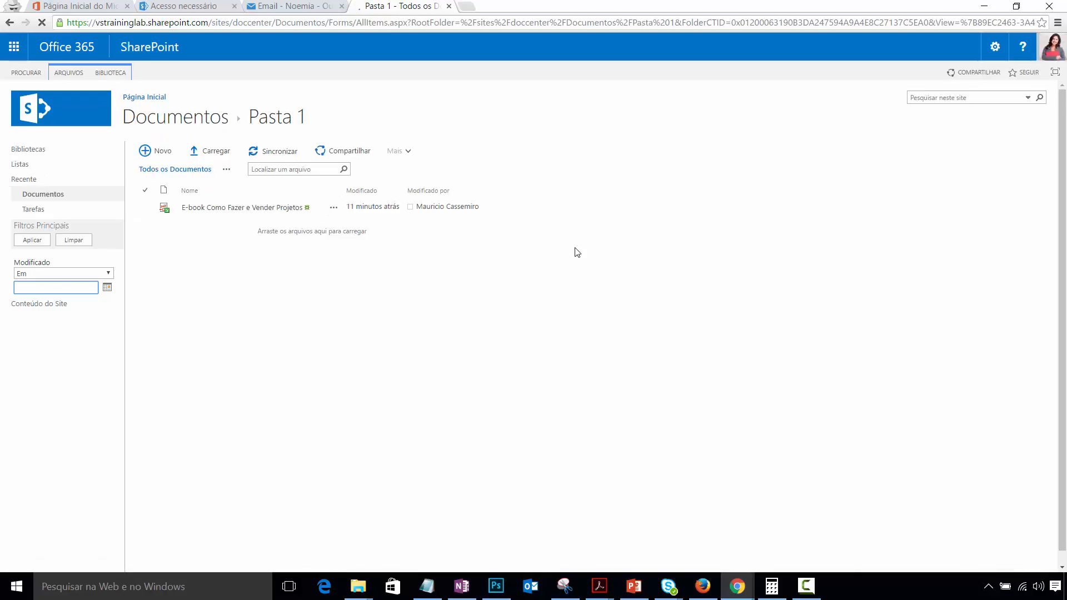
pyautogui.click(196, 210)
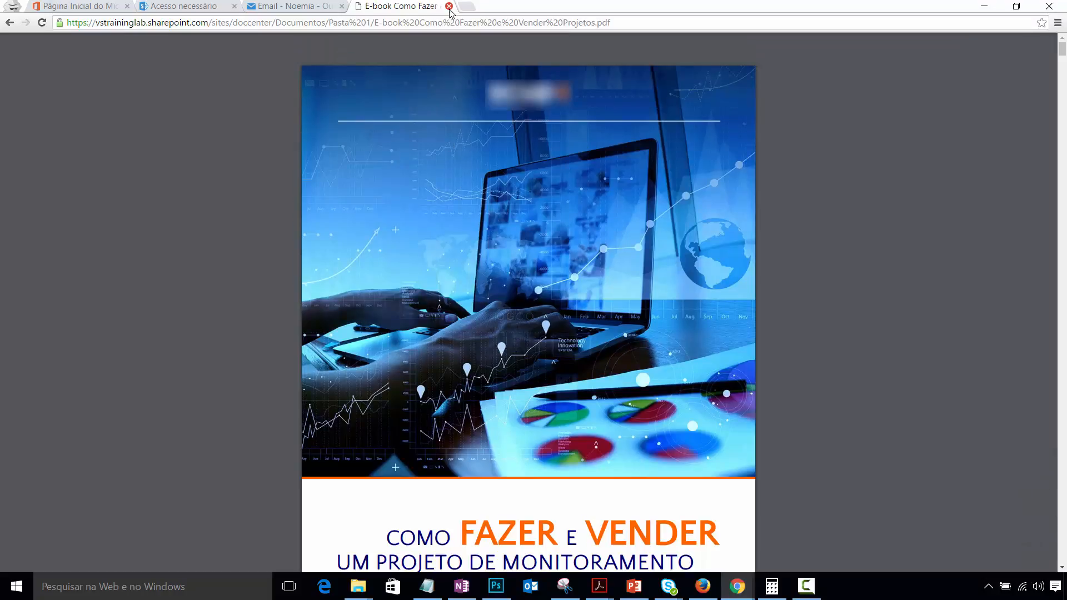
pyautogui.click(449, 7)
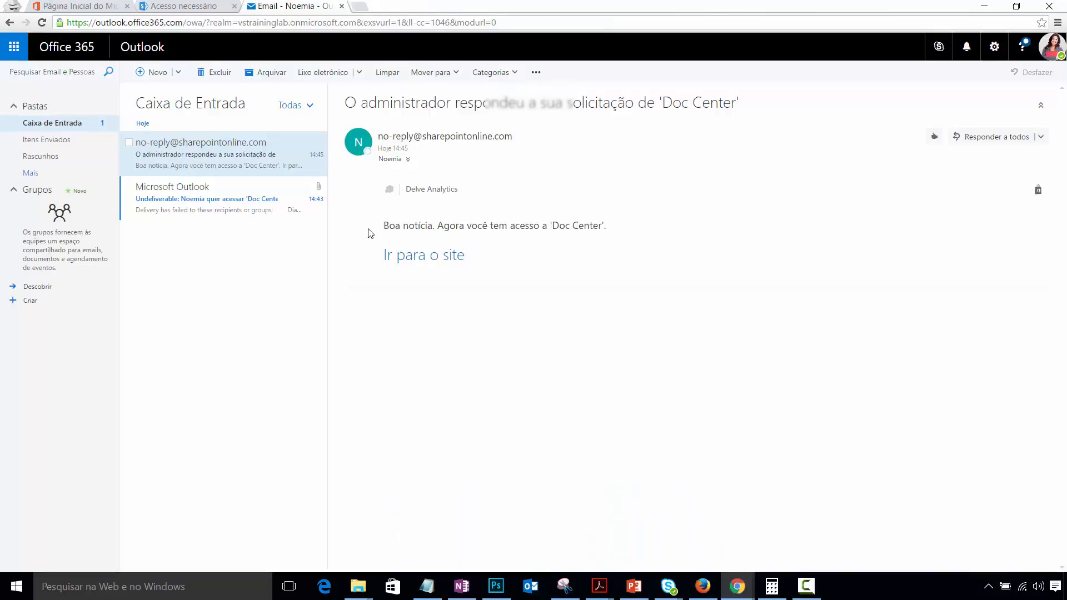
pyautogui.click(438, 257)
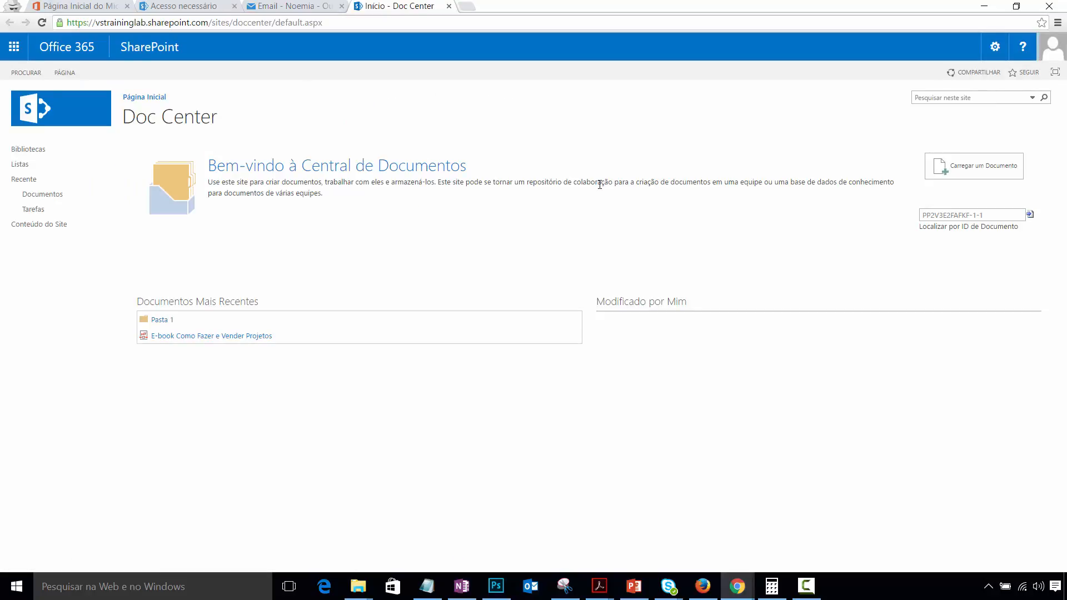
# - In the administrator's window, return to Doc Center and open the Documentos library
pyautogui.moveTo(738, 583)
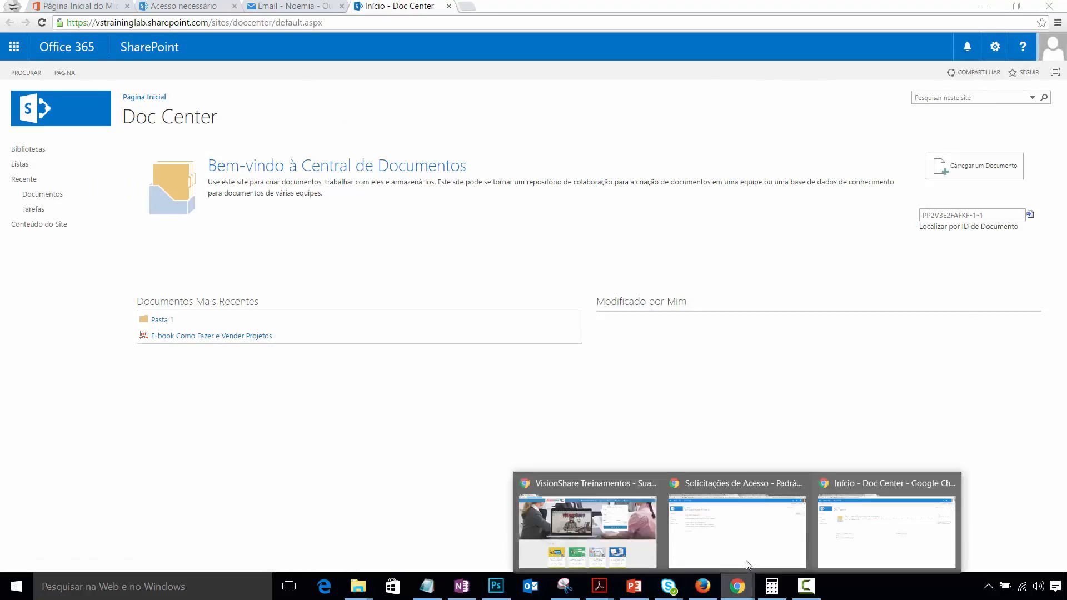
pyautogui.click(747, 520)
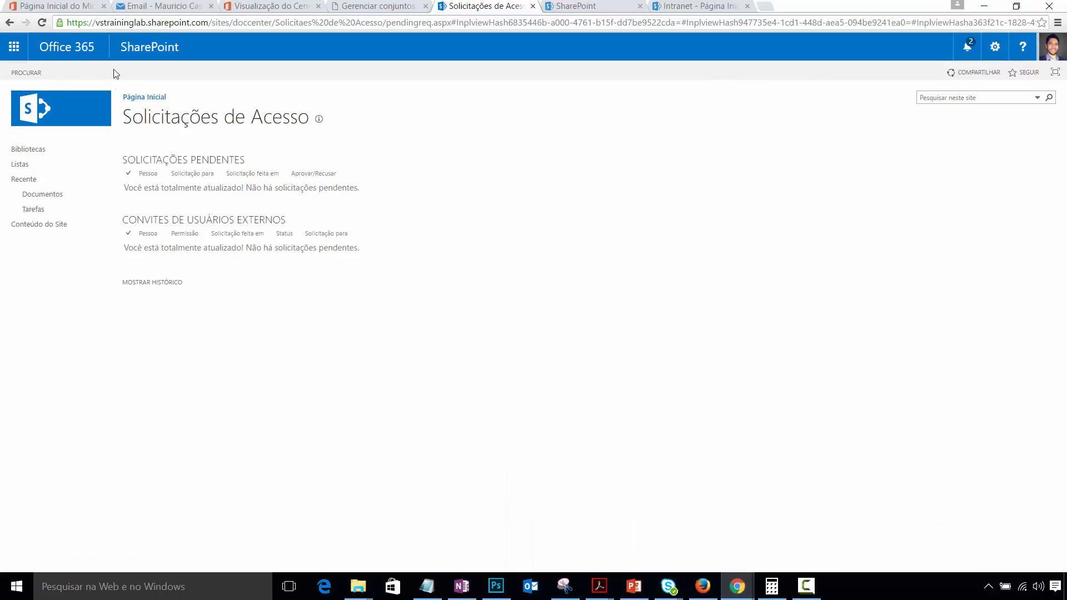
pyautogui.click(54, 198)
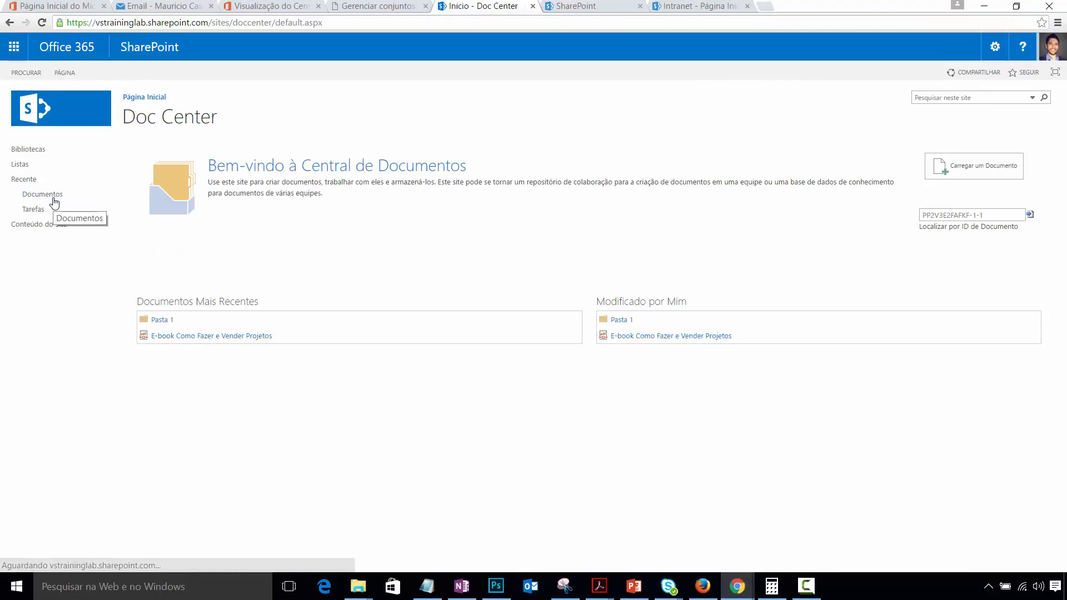
pyautogui.click(54, 199)
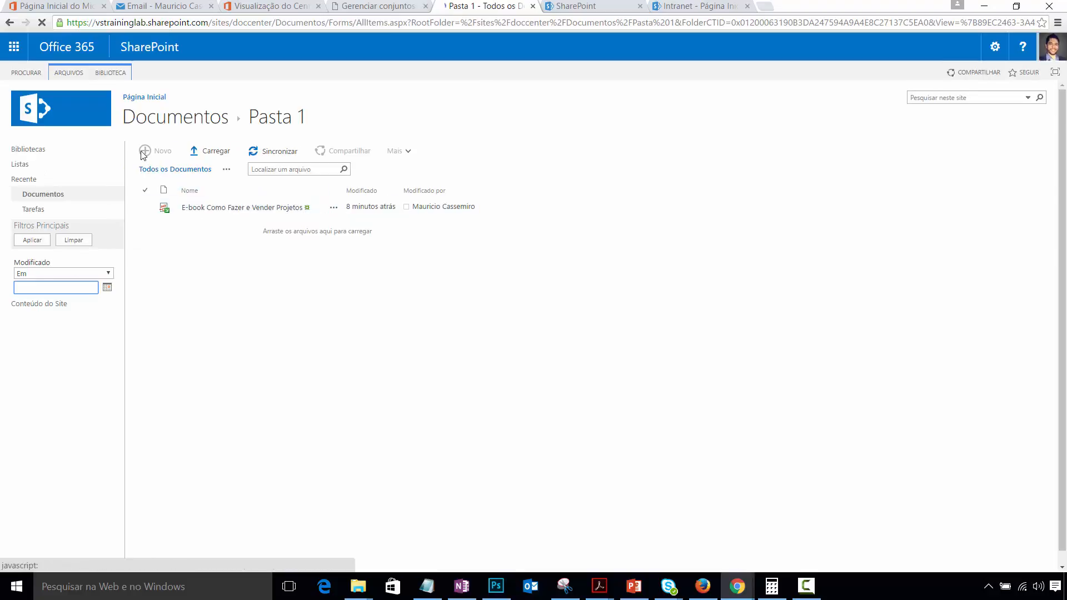
# - Create a Word document in Pasta 1 titled Documento X, type 'afqegGWHET', and return to the folder
pyautogui.click(175, 153)
pyautogui.click(286, 130)
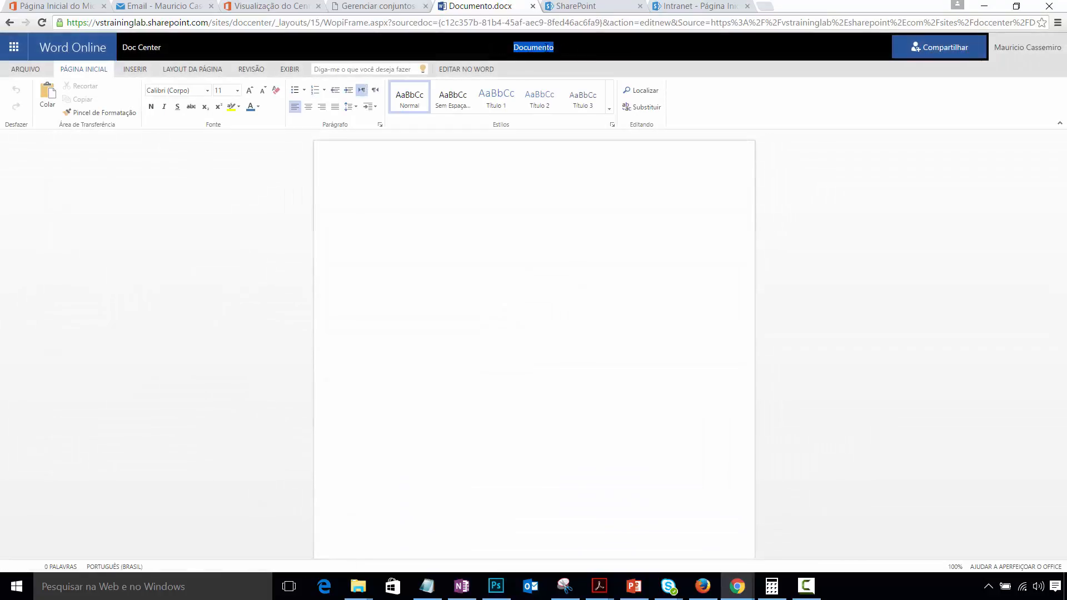
pyautogui.click(568, 57)
pyautogui.write('X')
pyautogui.click(369, 210)
pyautogui.write('afqegGWHET')
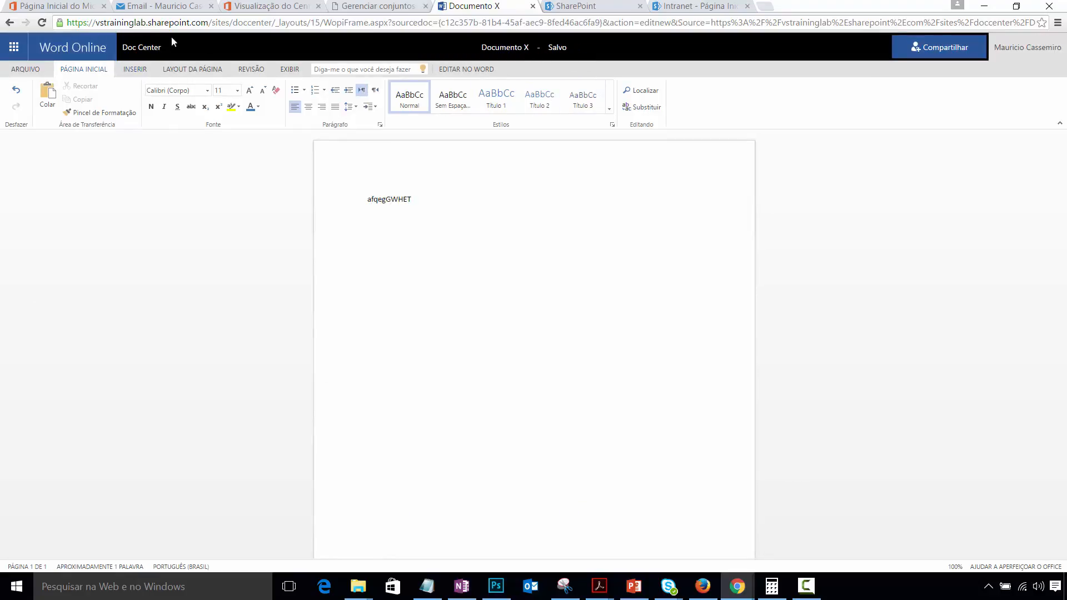
pyautogui.click(145, 47)
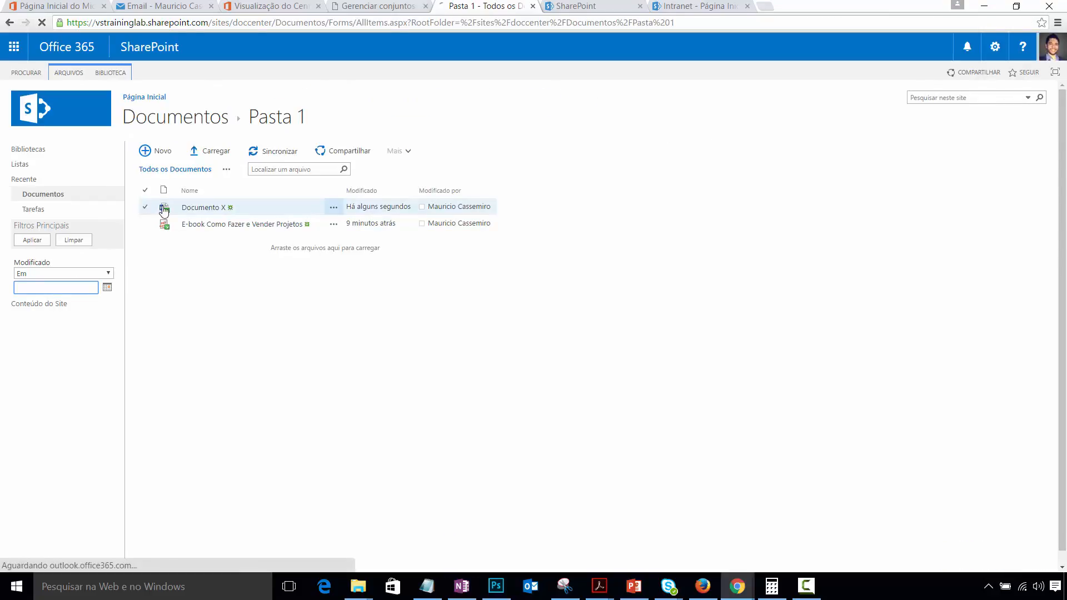
pyautogui.moveTo(166, 213)
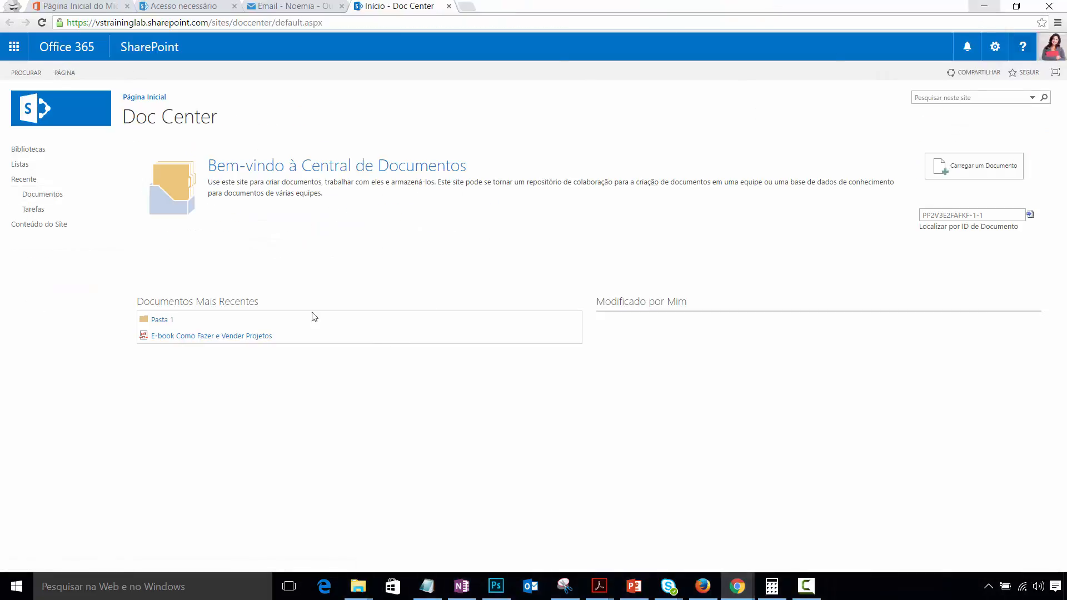
# - As the second user, open Documentos > Pasta 1, then minimize that browser window
pyautogui.click(63, 195)
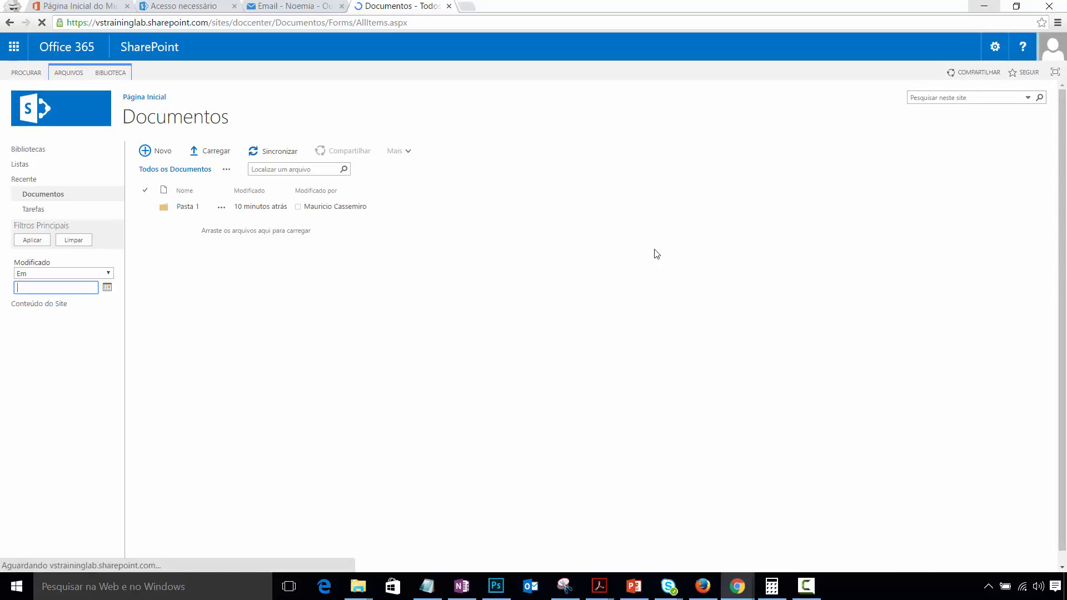
pyautogui.click(193, 212)
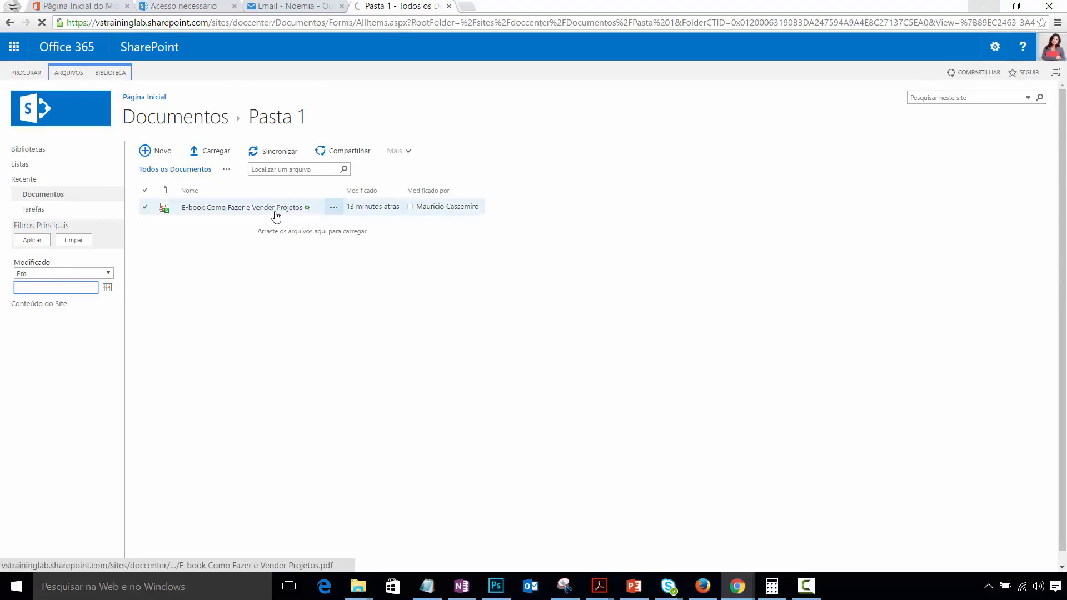
pyautogui.click(985, 10)
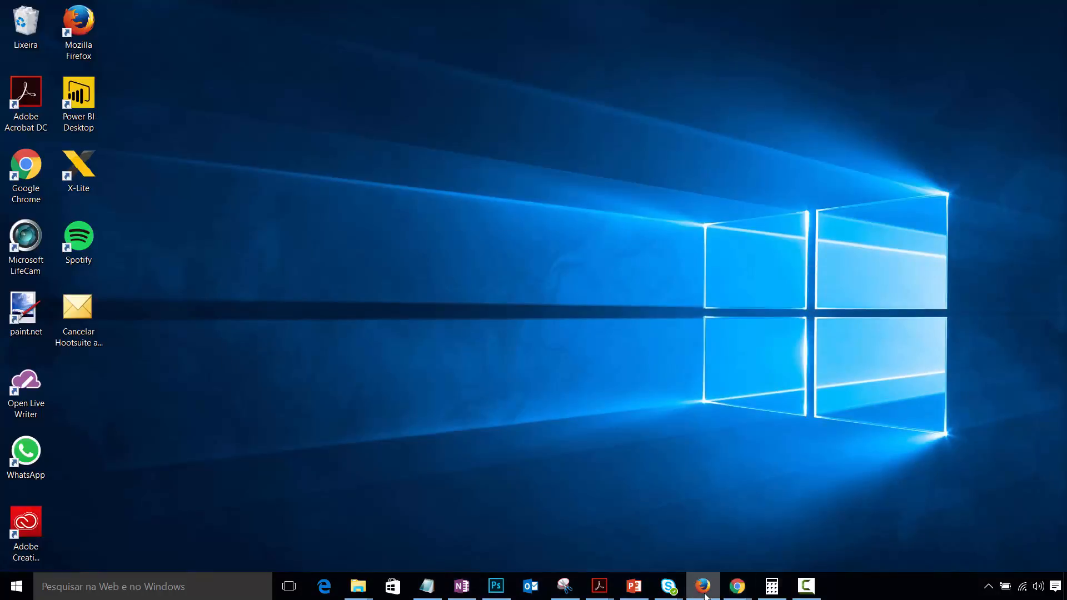
pyautogui.moveTo(737, 586)
pyautogui.moveTo(873, 534)
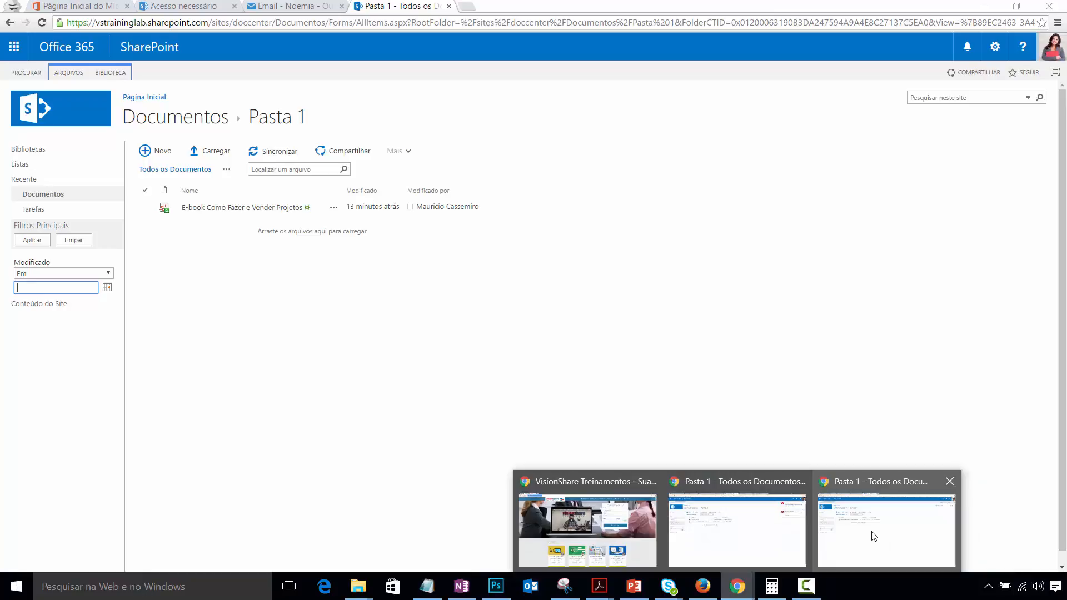
# - Select Documento X and try Abrir no Word, declining to open it in desktop Word
pyautogui.click(779, 541)
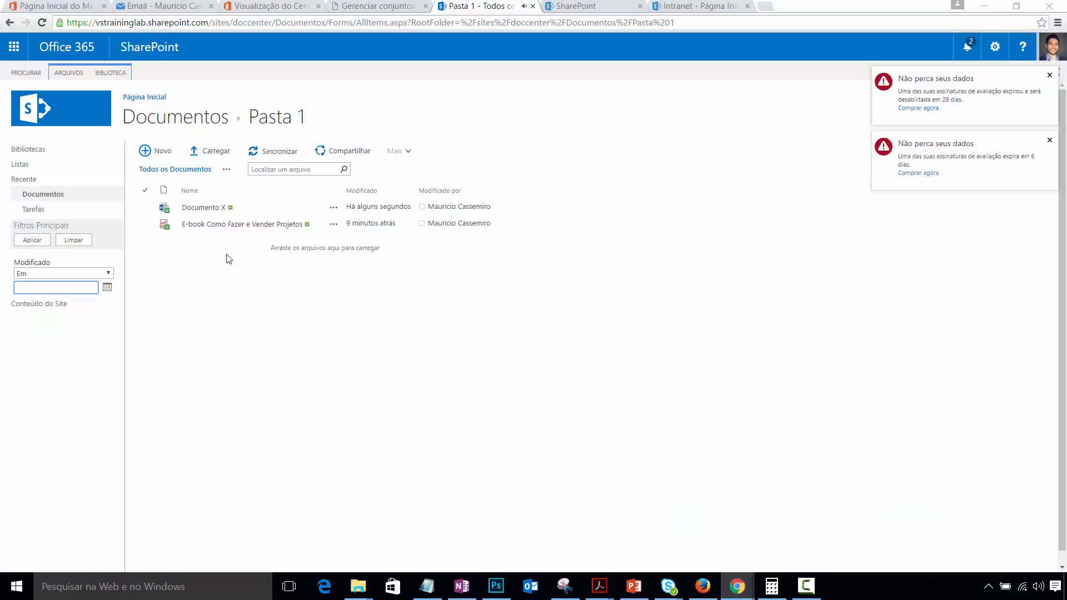
pyautogui.click(146, 207)
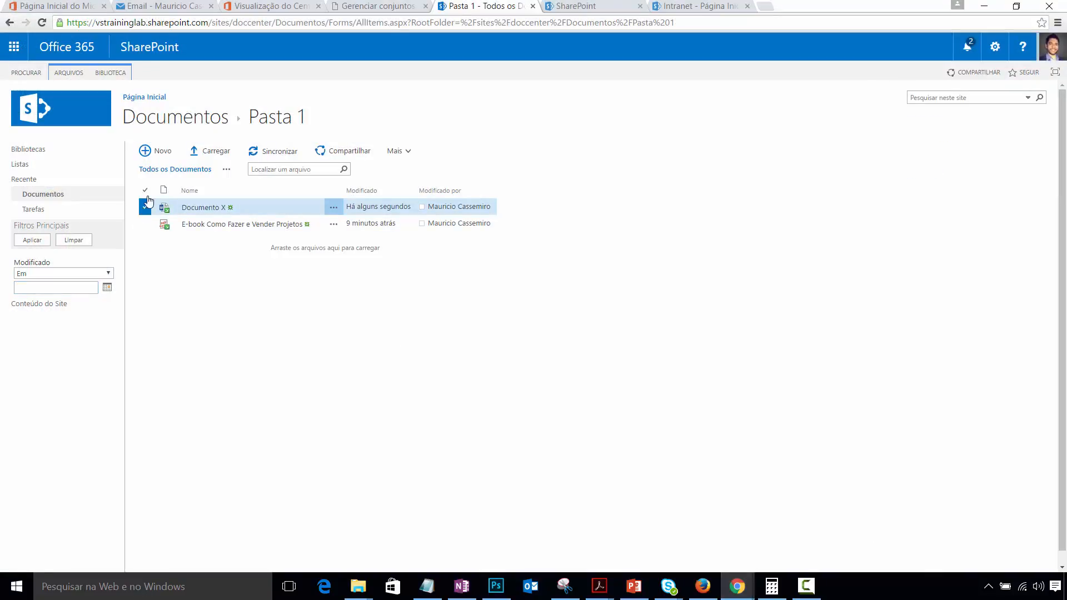
pyautogui.click(408, 154)
pyautogui.click(409, 168)
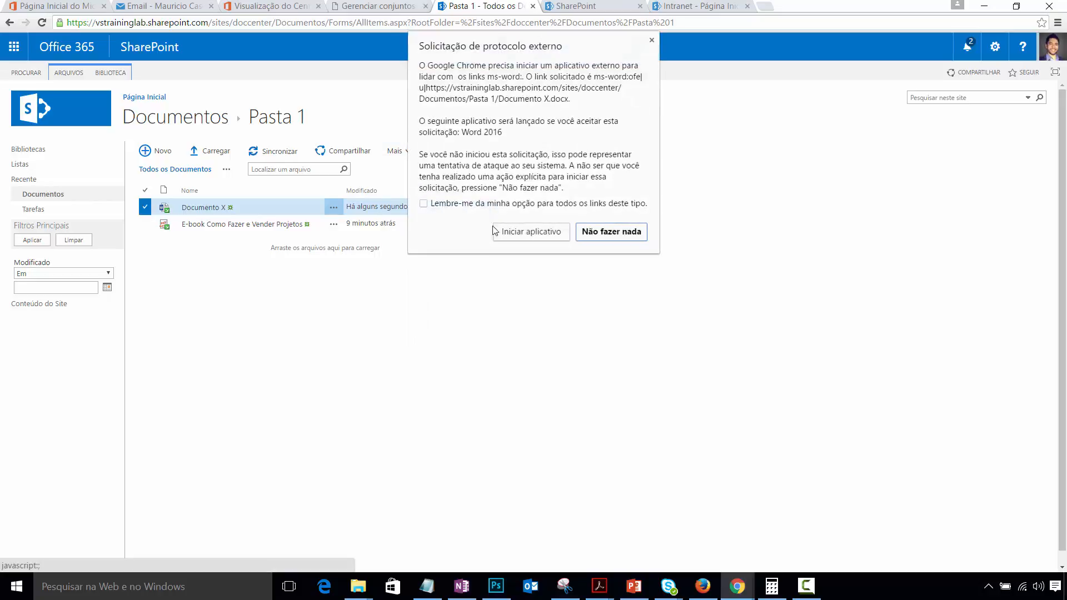
pyautogui.click(514, 240)
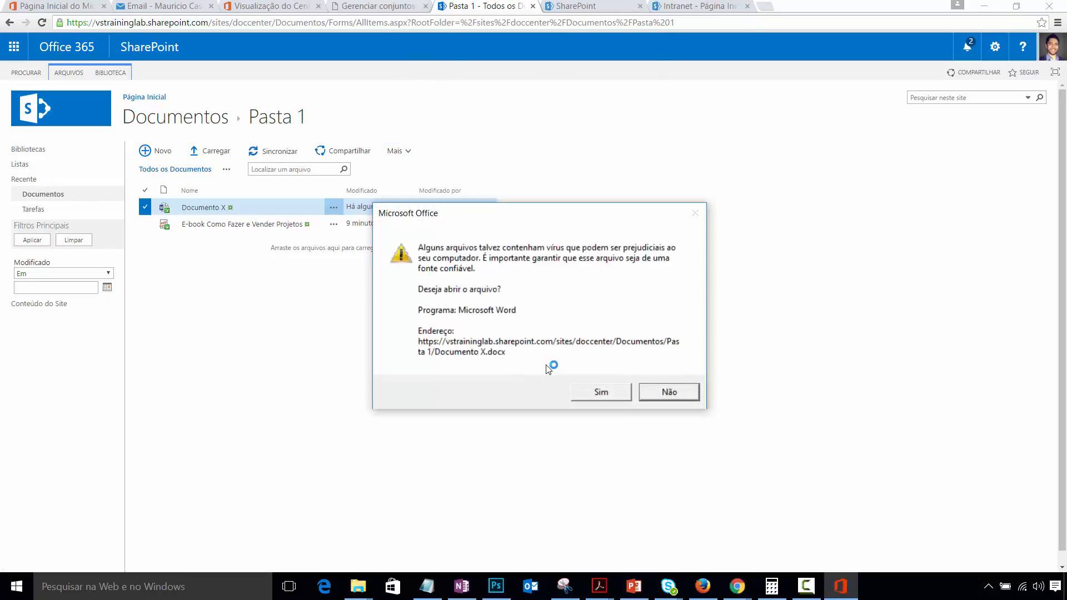
pyautogui.click(669, 392)
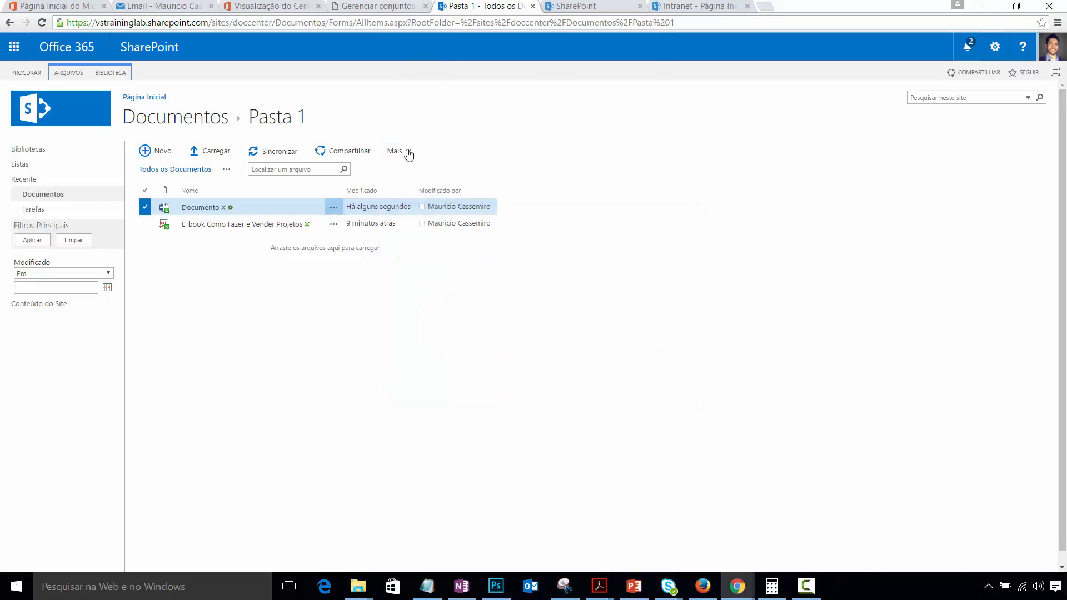
pyautogui.click(397, 151)
pyautogui.click(462, 186)
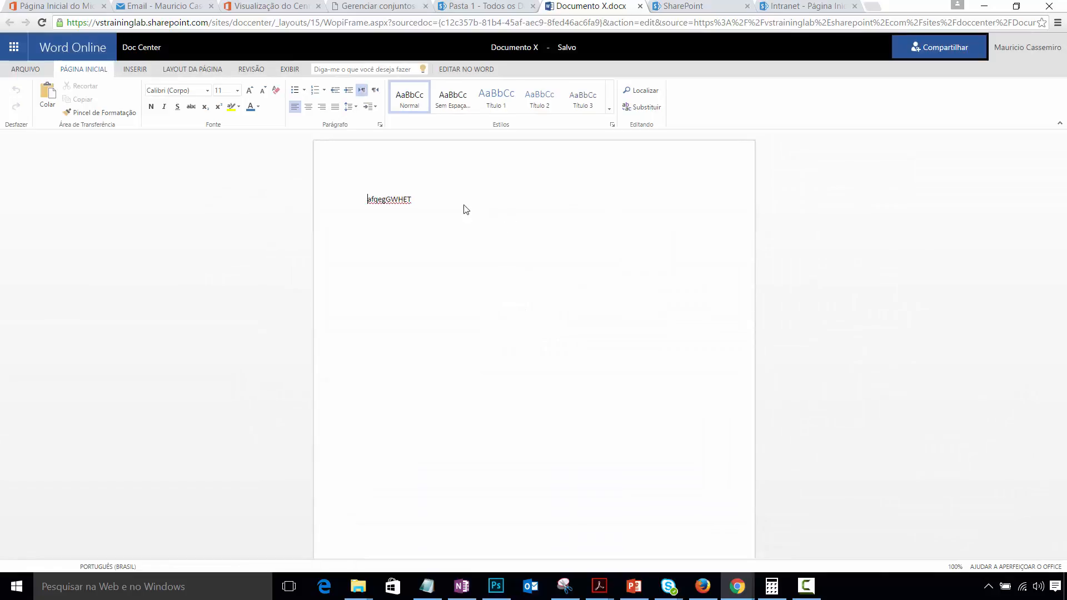
pyautogui.press('Return')
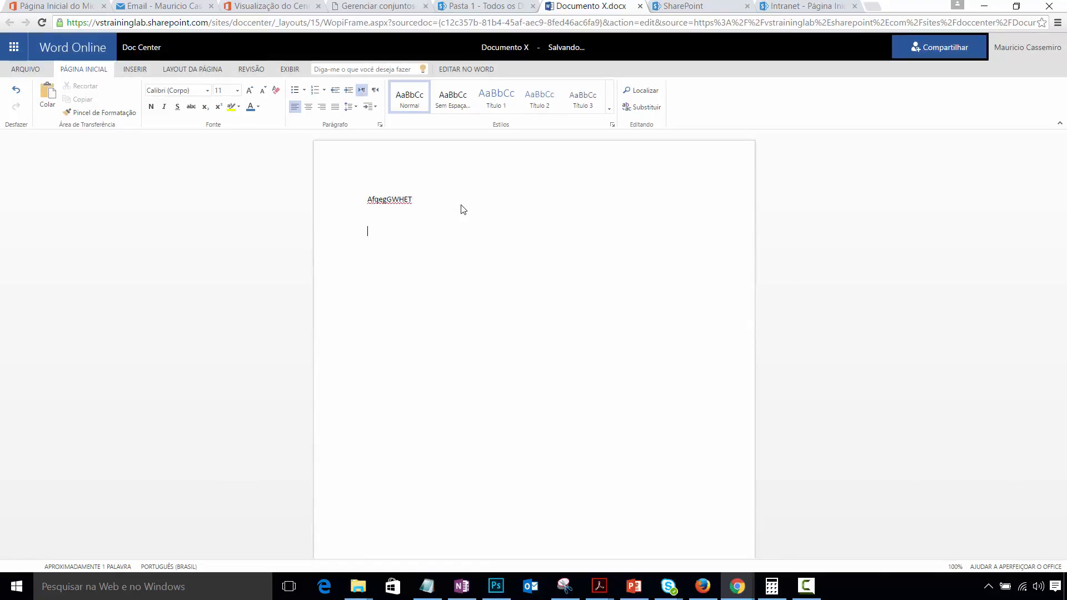
pyautogui.write('www.vISIONSHARETREIN')
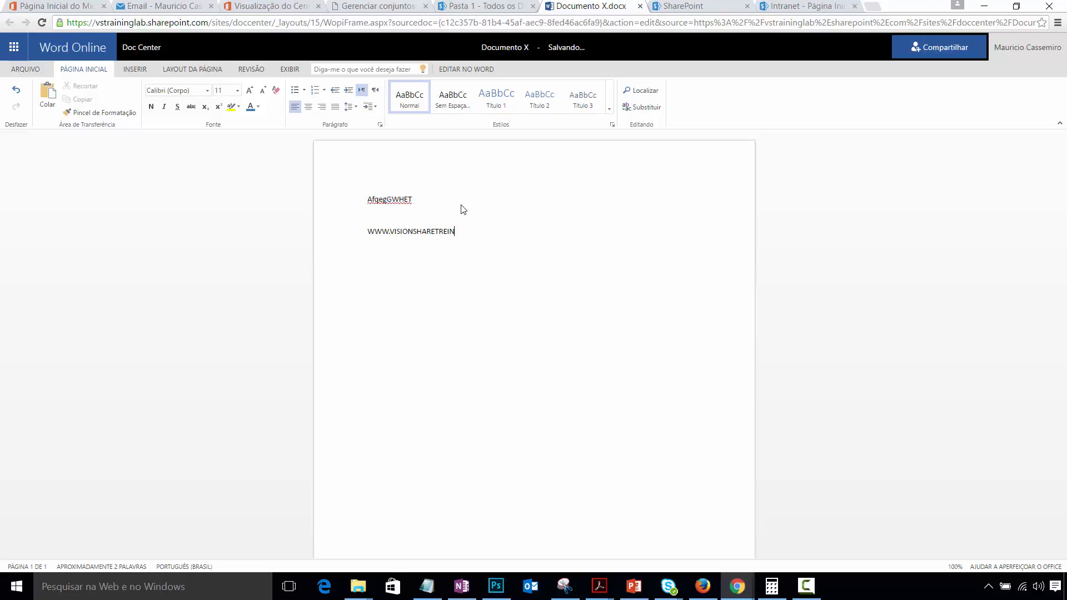
pyautogui.write('AMENTOS.COM')
# - Return to Pasta 1, check Documento X's details card, and minimize the browser
pyautogui.click(143, 51)
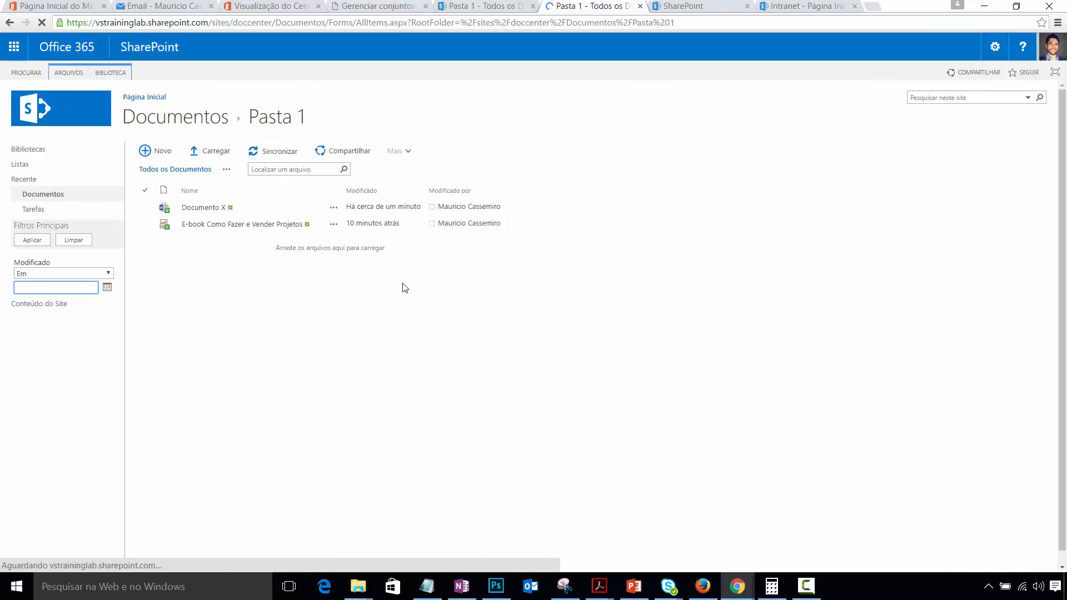
pyautogui.click(204, 209)
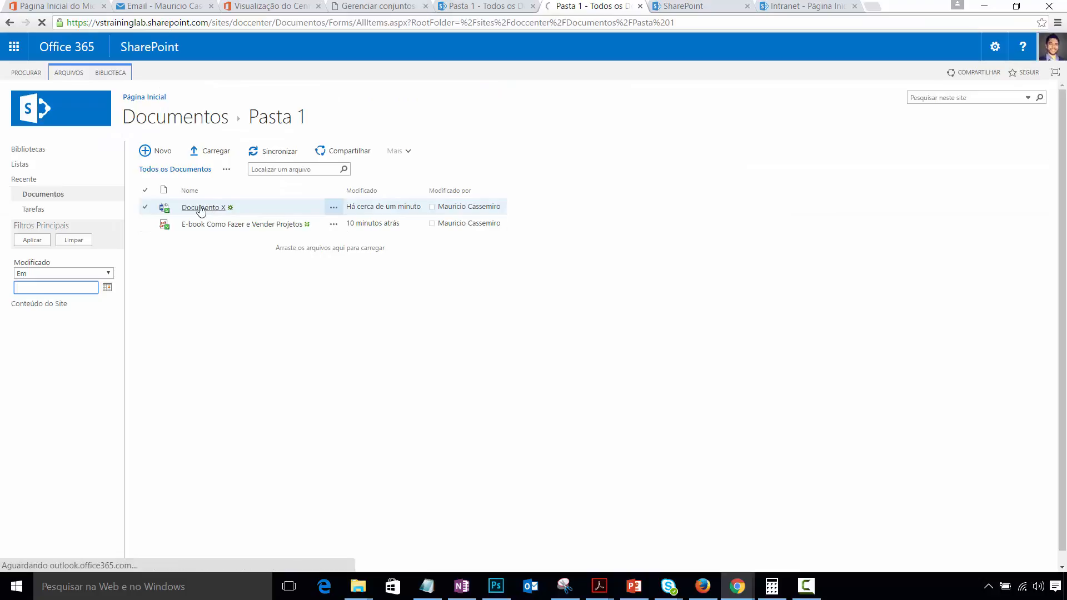
pyautogui.click(145, 209)
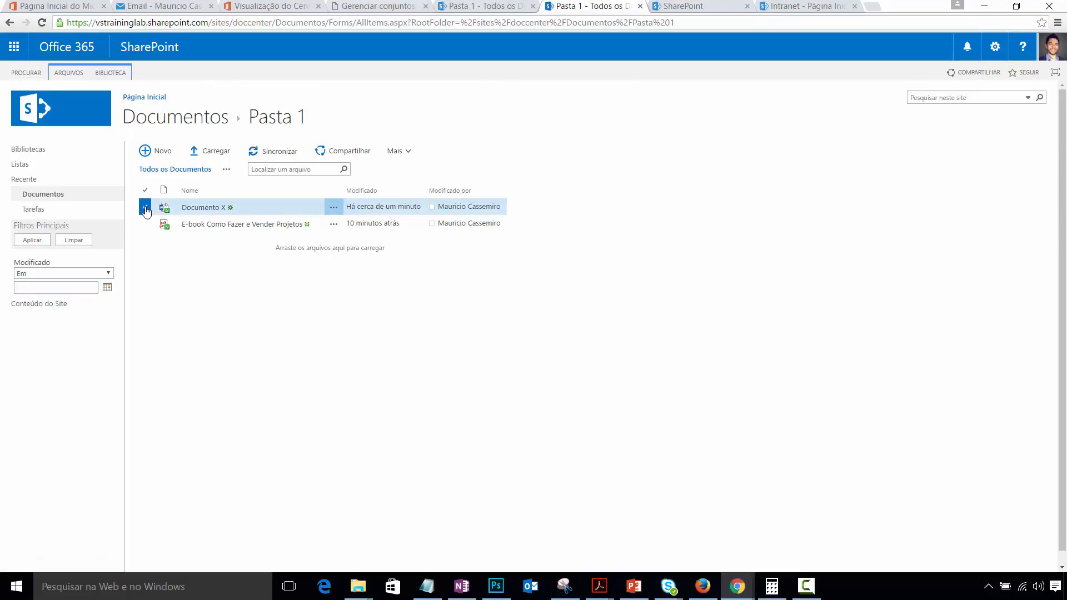
pyautogui.click(333, 209)
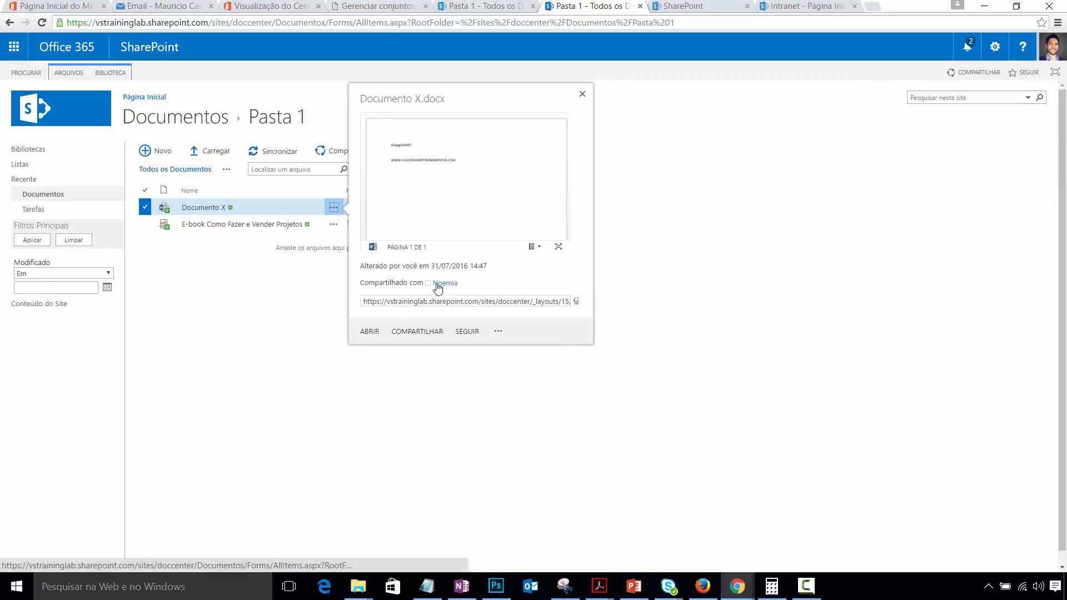
pyautogui.click(582, 94)
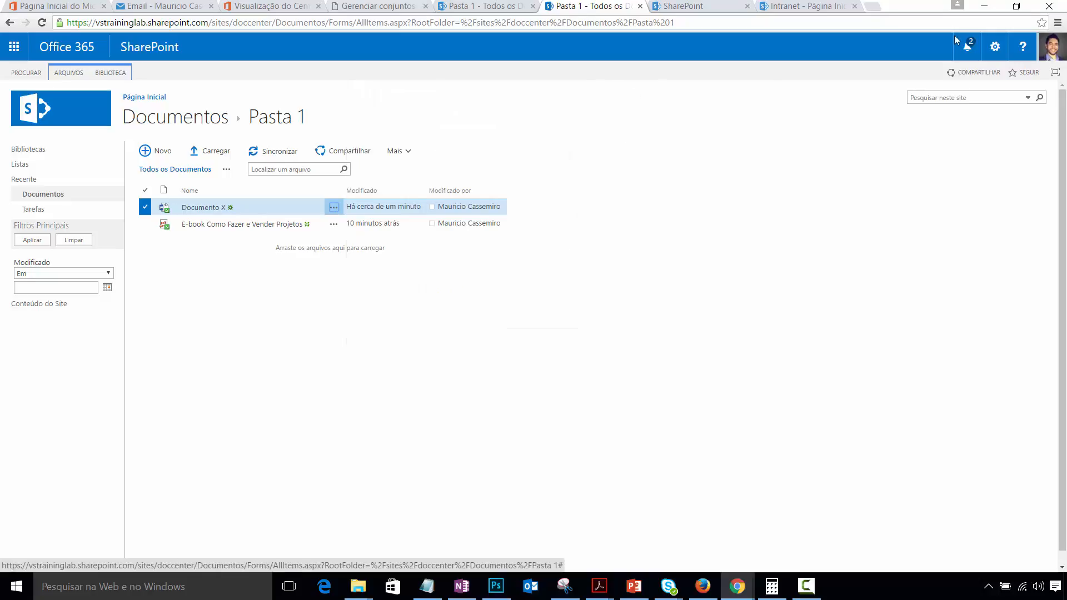
pyautogui.click(984, 8)
# - Reload the second user's Pasta 1 view, then switch back to the first user's library window
pyautogui.moveTo(736, 586)
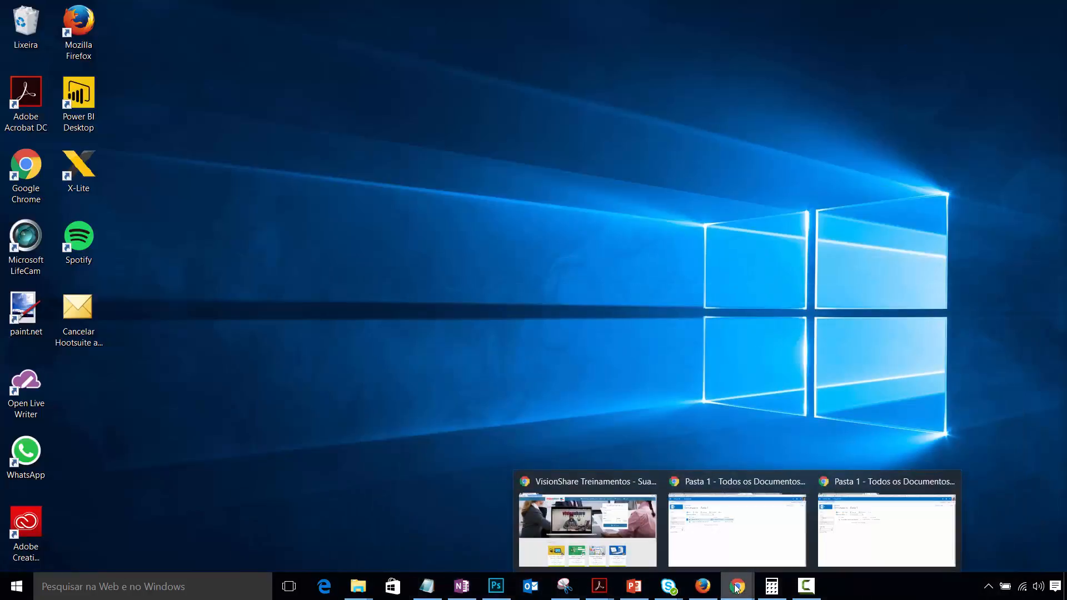
pyautogui.moveTo(698, 519)
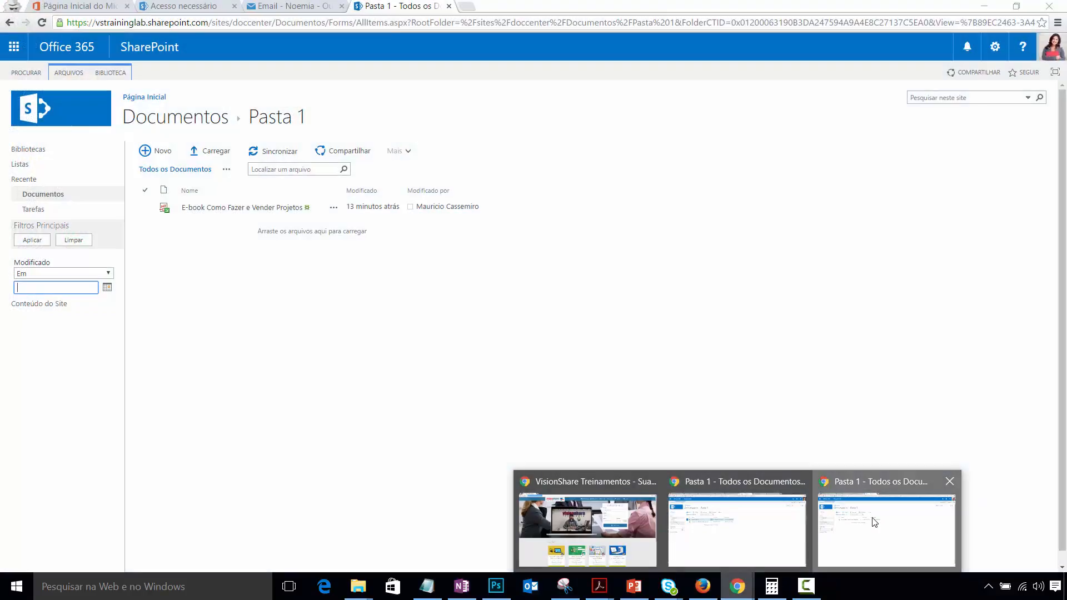
pyautogui.click(873, 518)
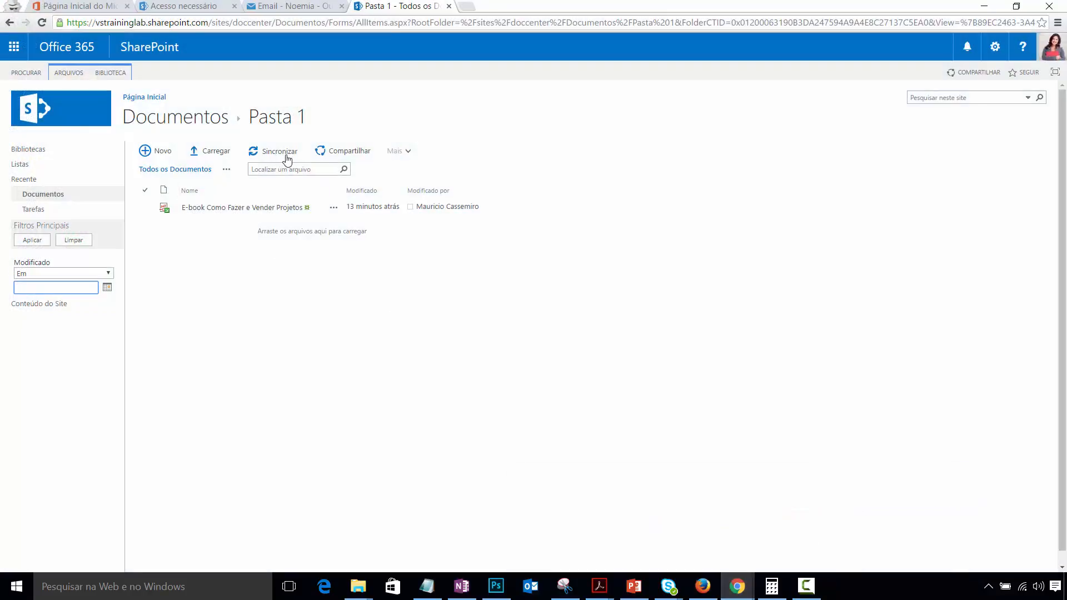
pyautogui.click(43, 22)
pyautogui.moveTo(745, 588)
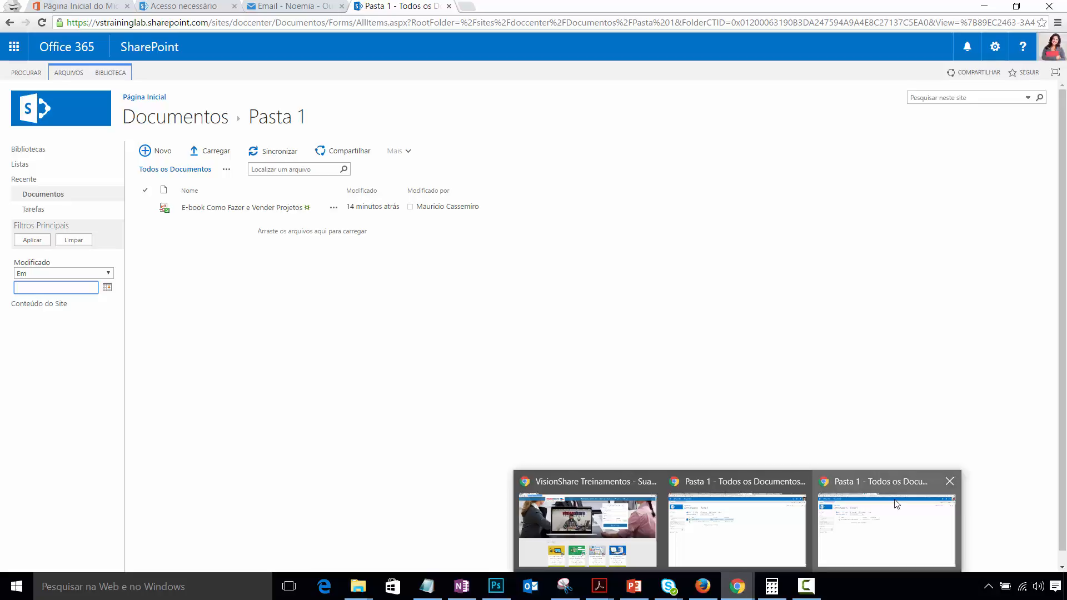
pyautogui.click(739, 530)
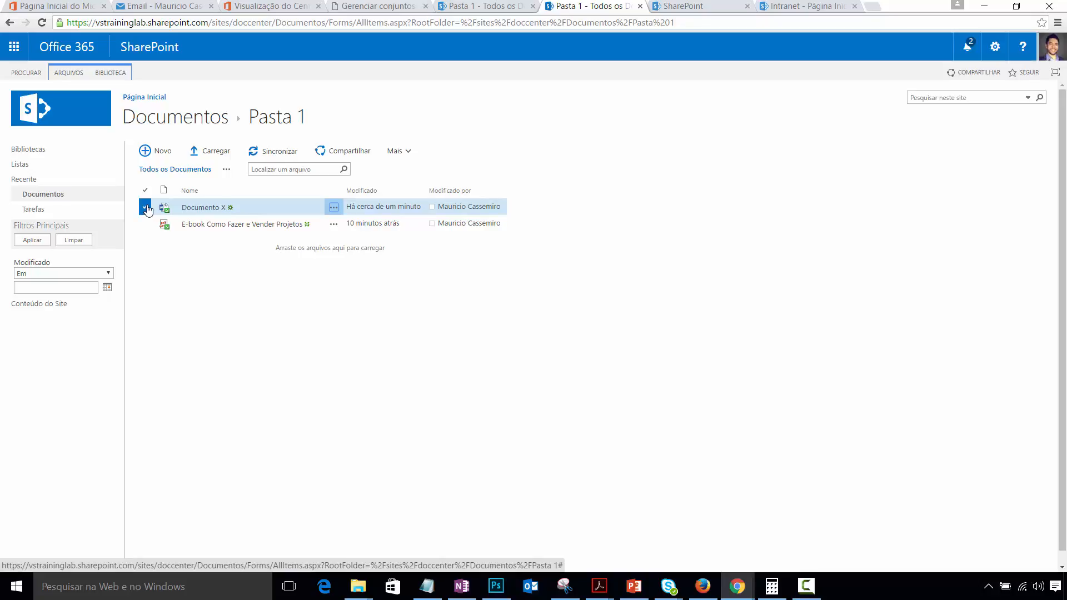
# - From the ARQUIVOS ribbon, select Documento X and choose Mais > Avançado > Fazer Check-in
pyautogui.click(69, 76)
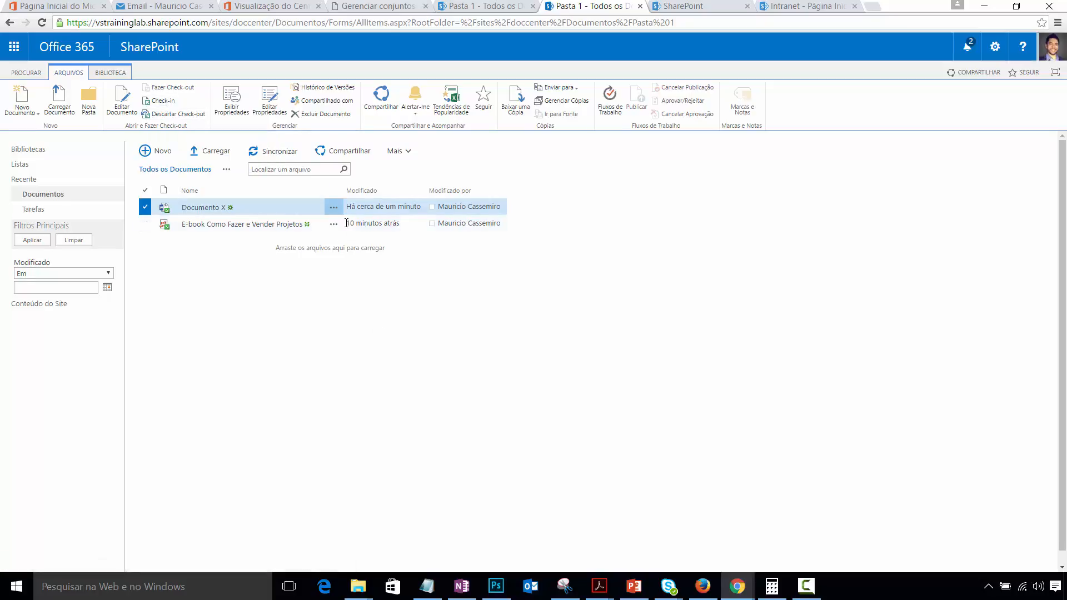
pyautogui.click(334, 209)
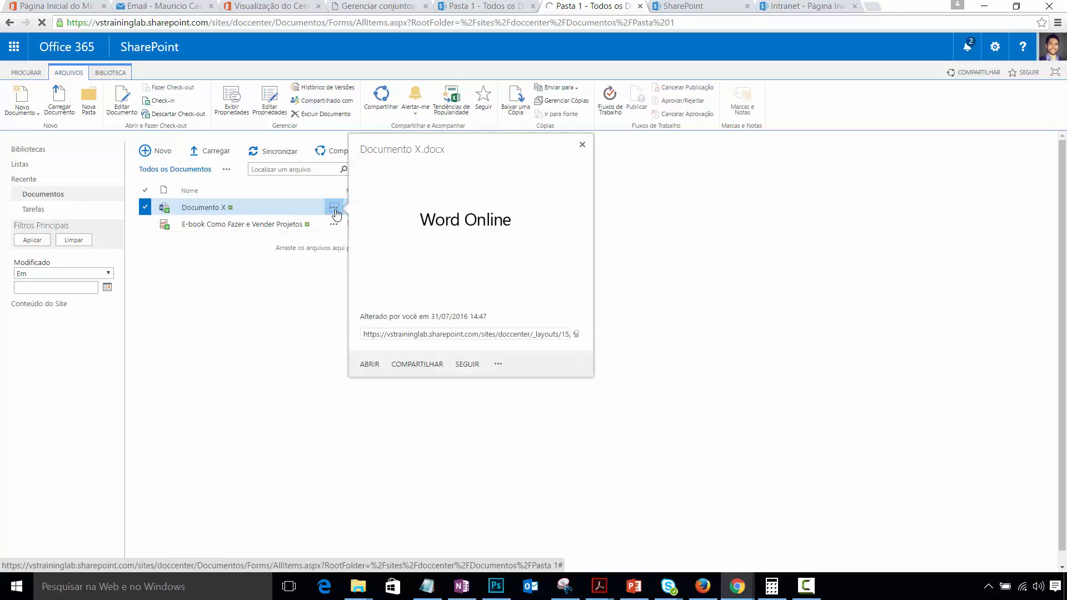
pyautogui.click(498, 365)
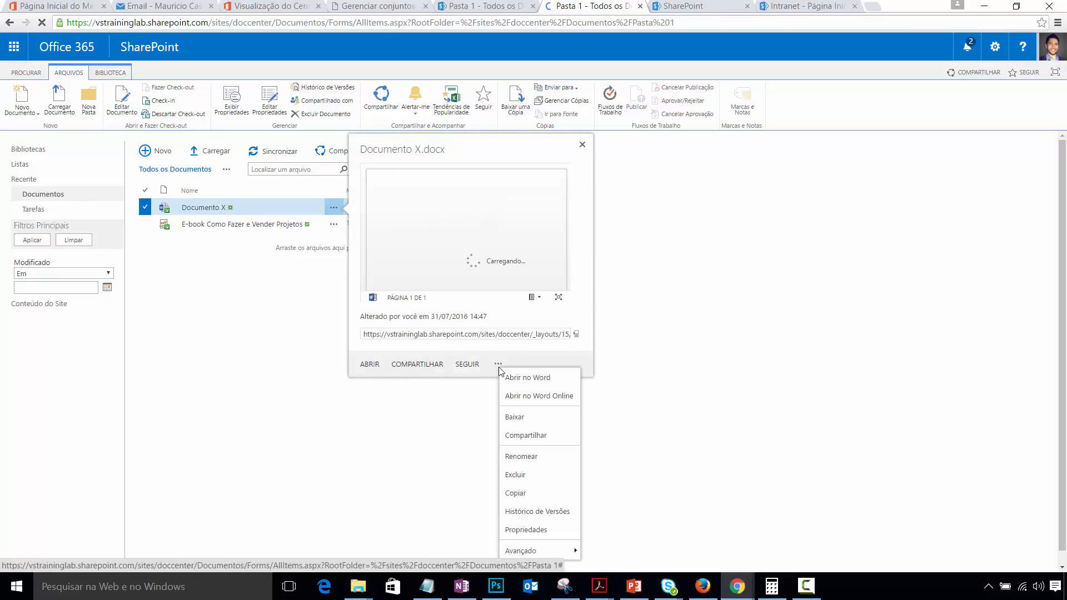
pyautogui.moveTo(555, 552)
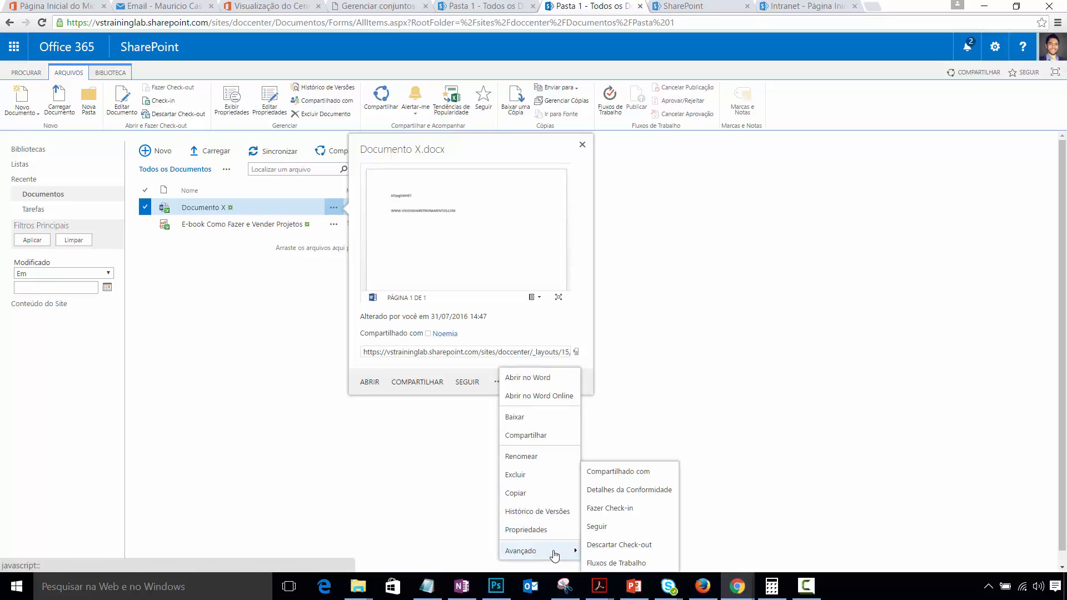
pyautogui.click(643, 510)
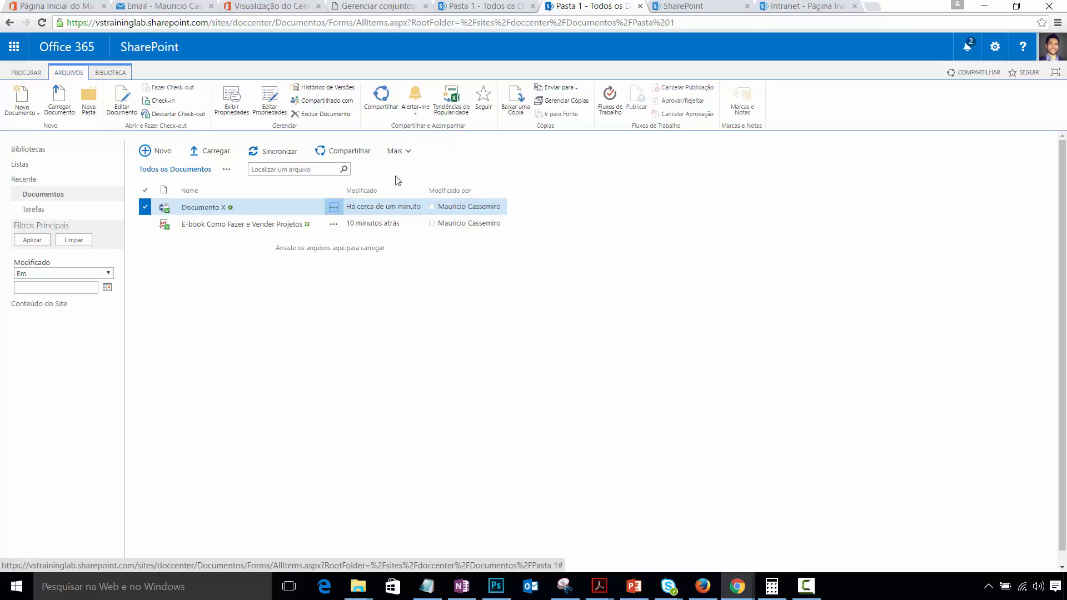
pyautogui.click(407, 151)
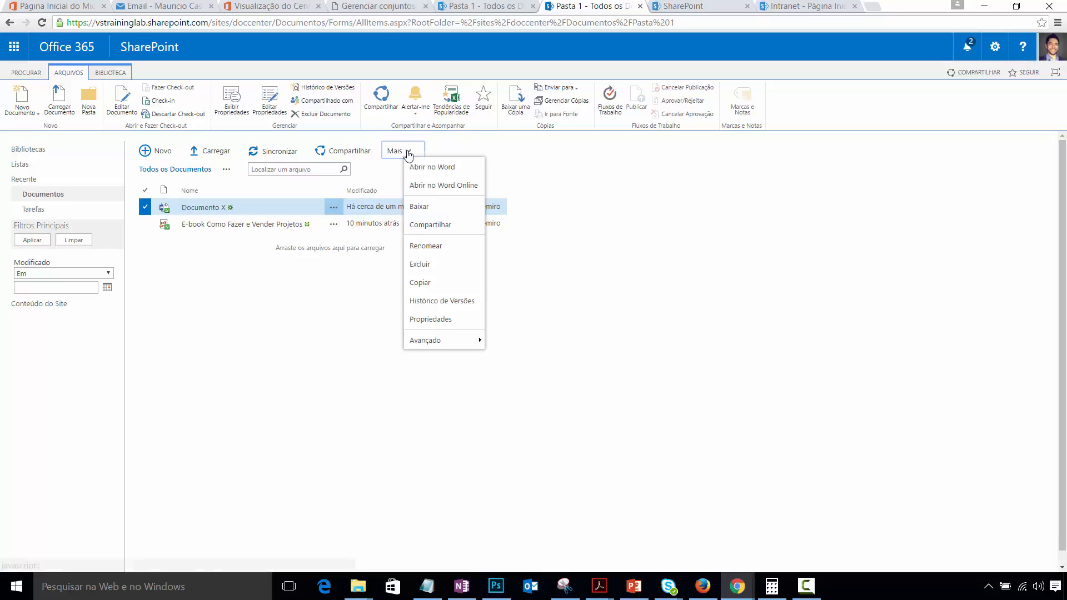
pyautogui.moveTo(464, 341)
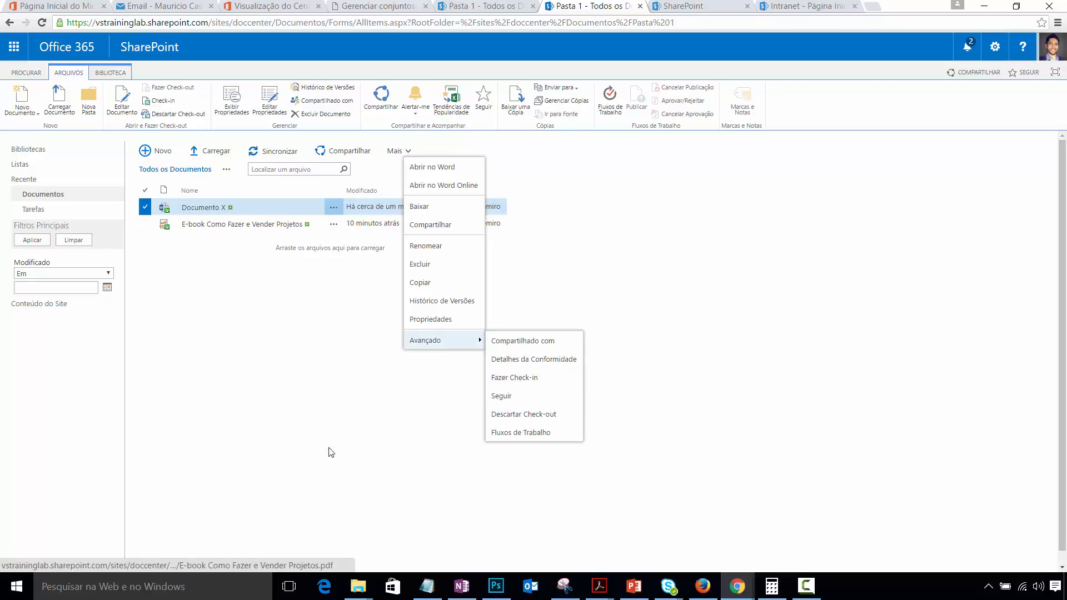
pyautogui.click(528, 378)
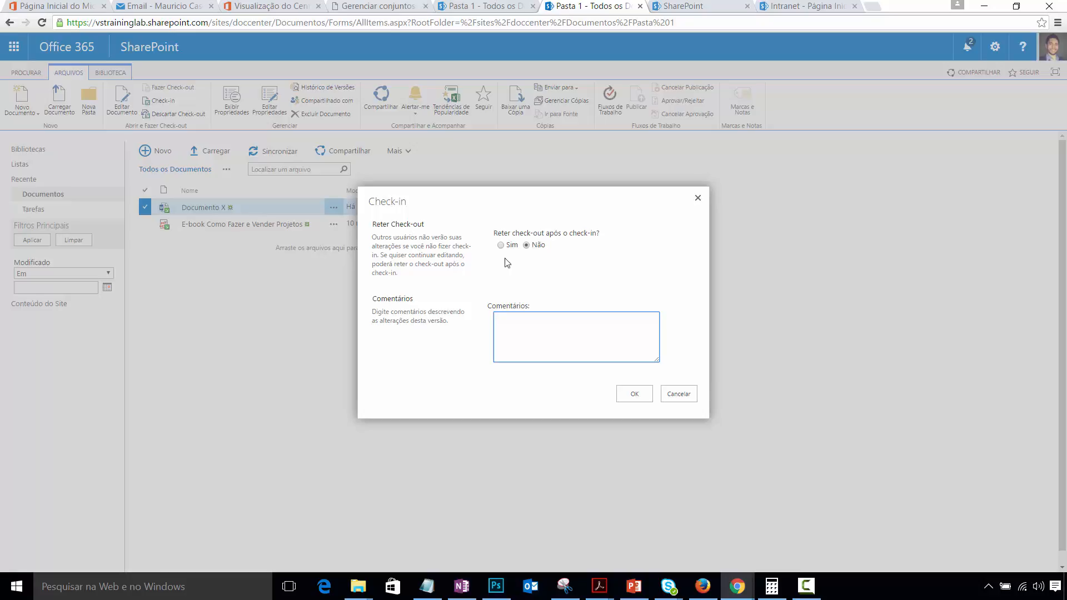
# - Check in Documento X with comment 'Aprovação estrutural finalizada. Seguir com o desenvolvimento do layout.', Reter check-out Não
pyautogui.click(554, 361)
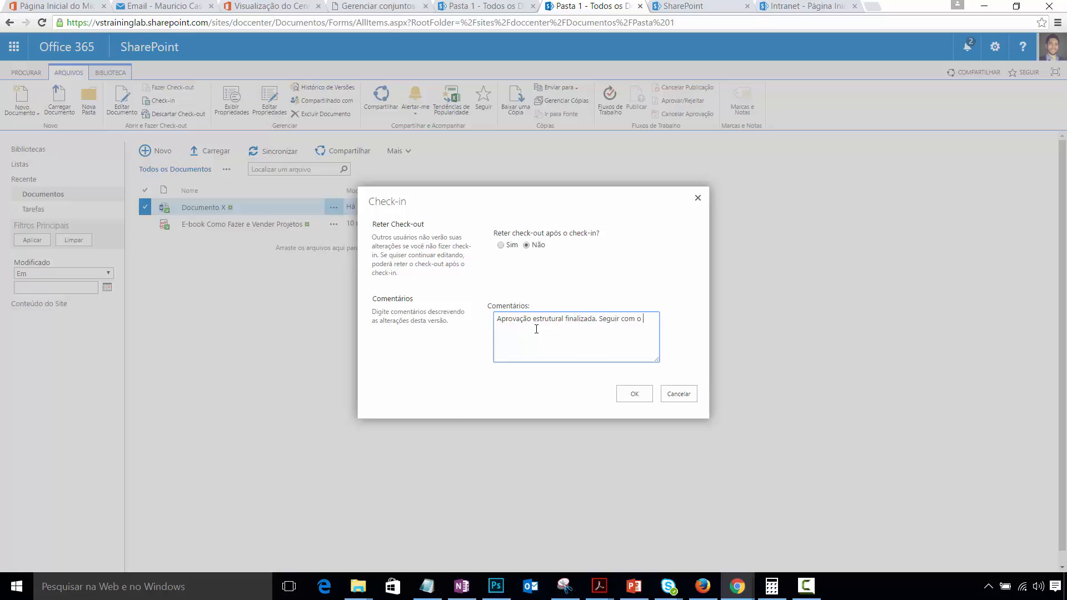
pyautogui.write('sen')
pyautogui.write('.')
pyautogui.click(634, 393)
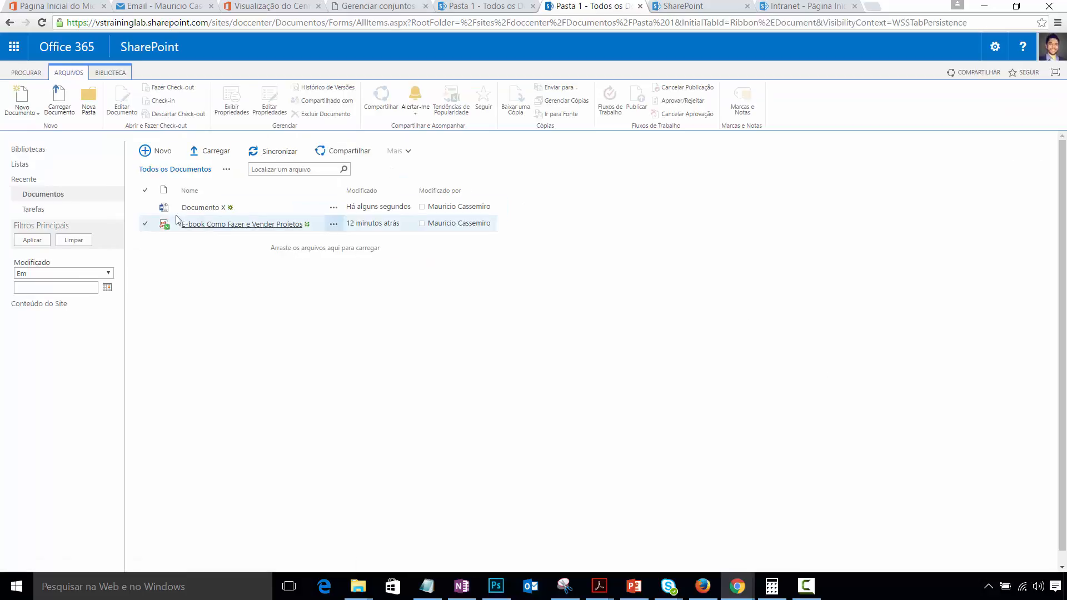
pyautogui.click(144, 209)
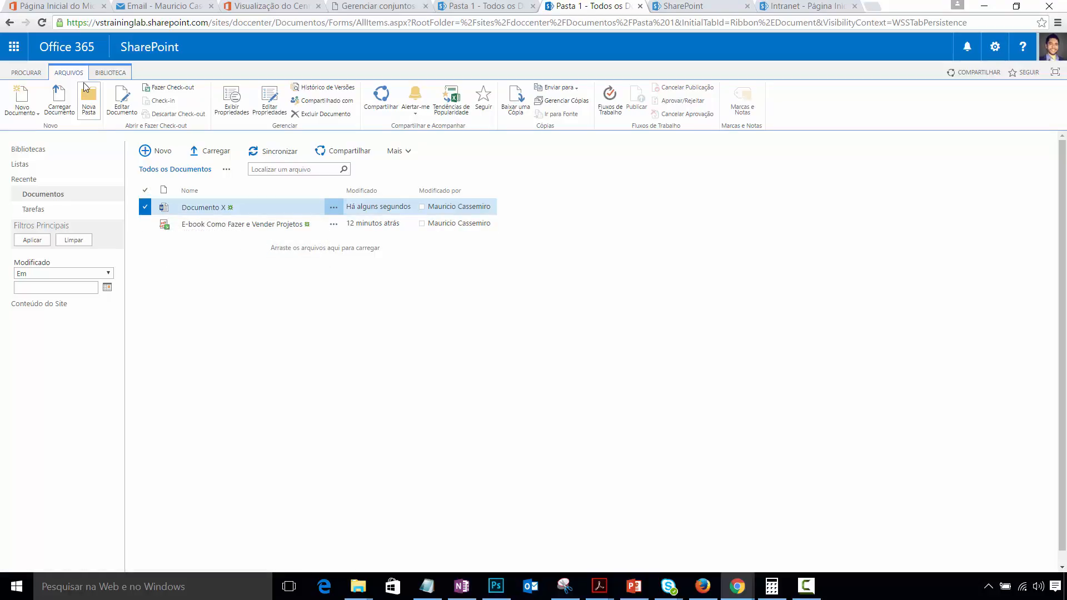
pyautogui.click(229, 116)
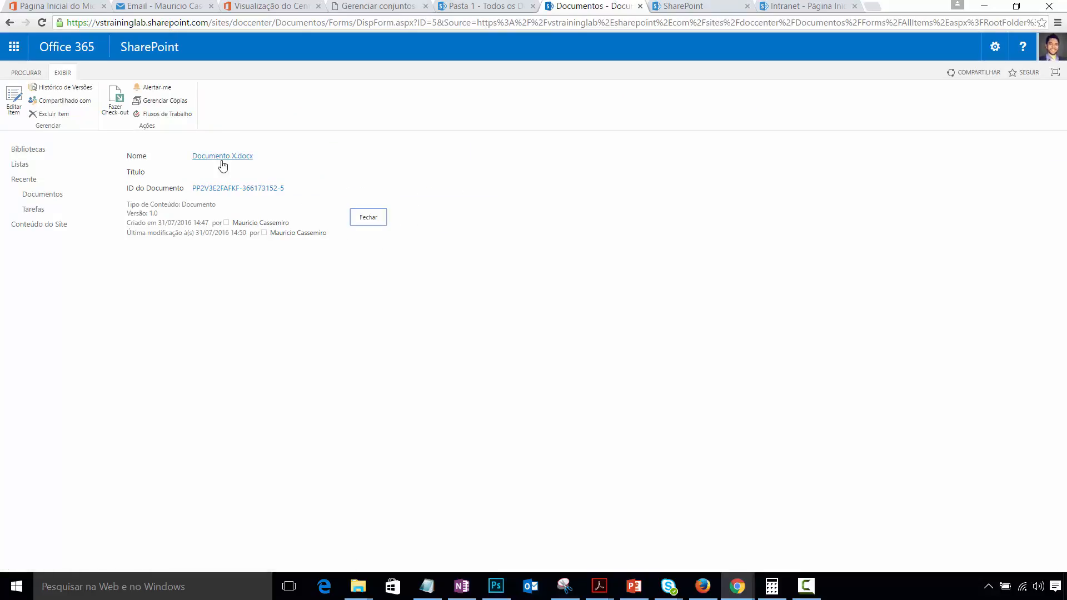
pyautogui.click(222, 158)
pyautogui.click(380, 218)
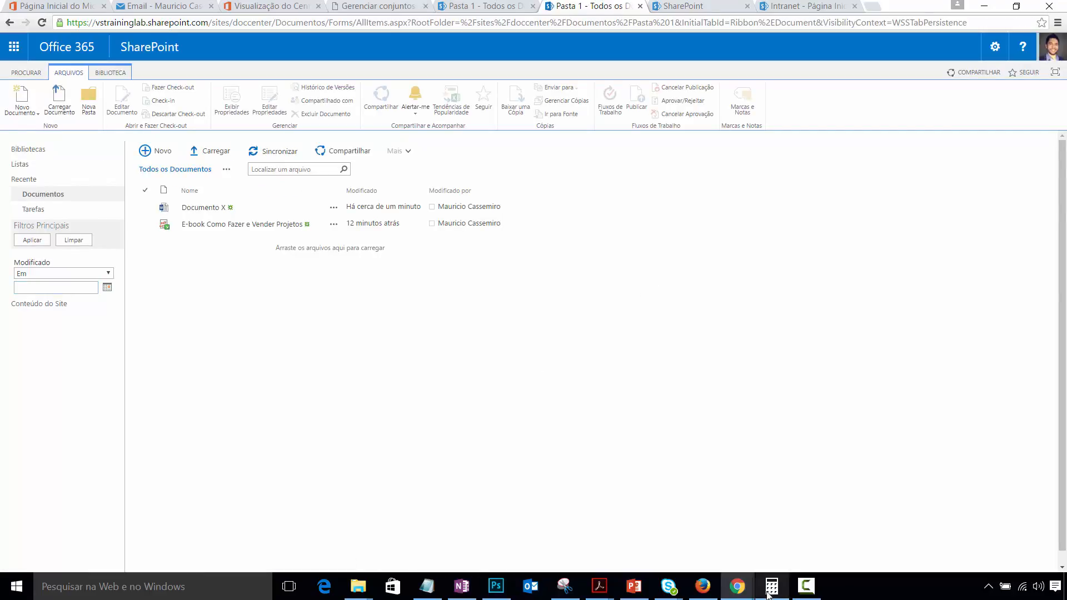
pyautogui.moveTo(740, 593)
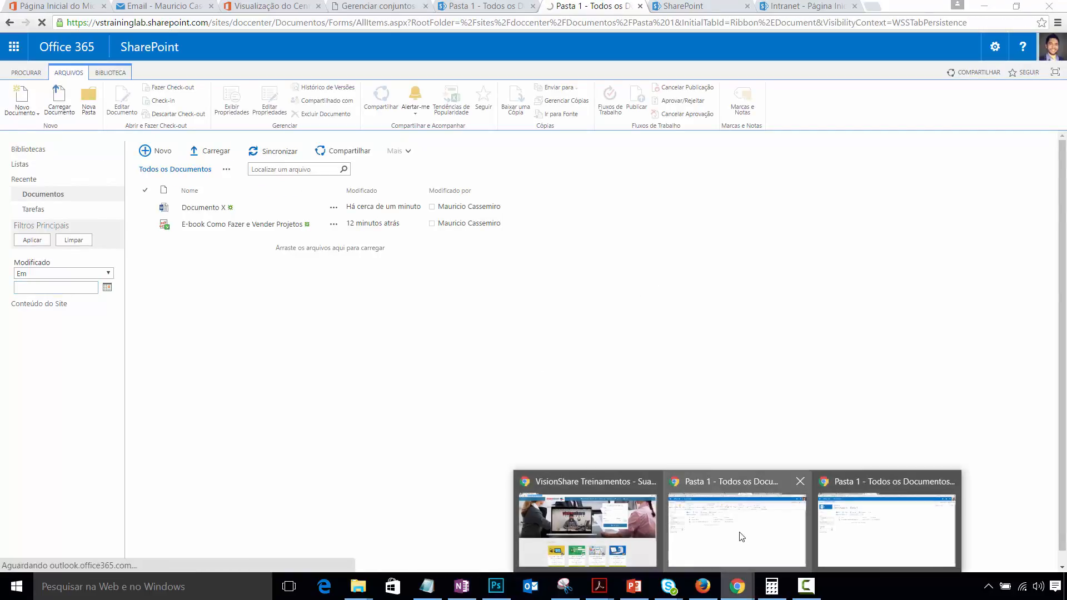
# - As the second user, refresh Pasta 1, try Abrir no Word Online on Documento X, then return to Doc Center
pyautogui.click(839, 536)
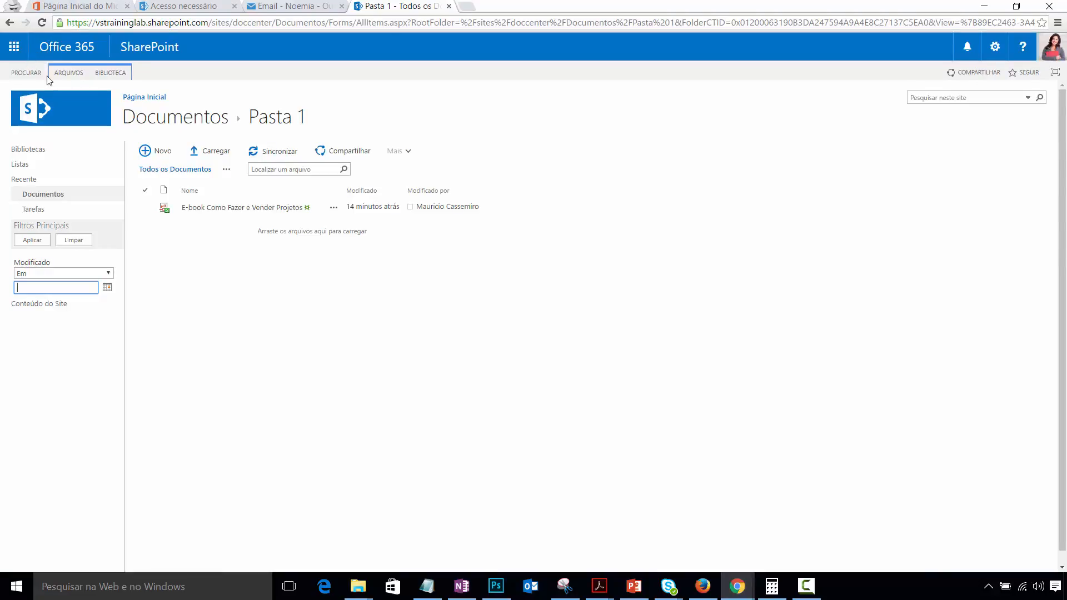
pyautogui.click(42, 23)
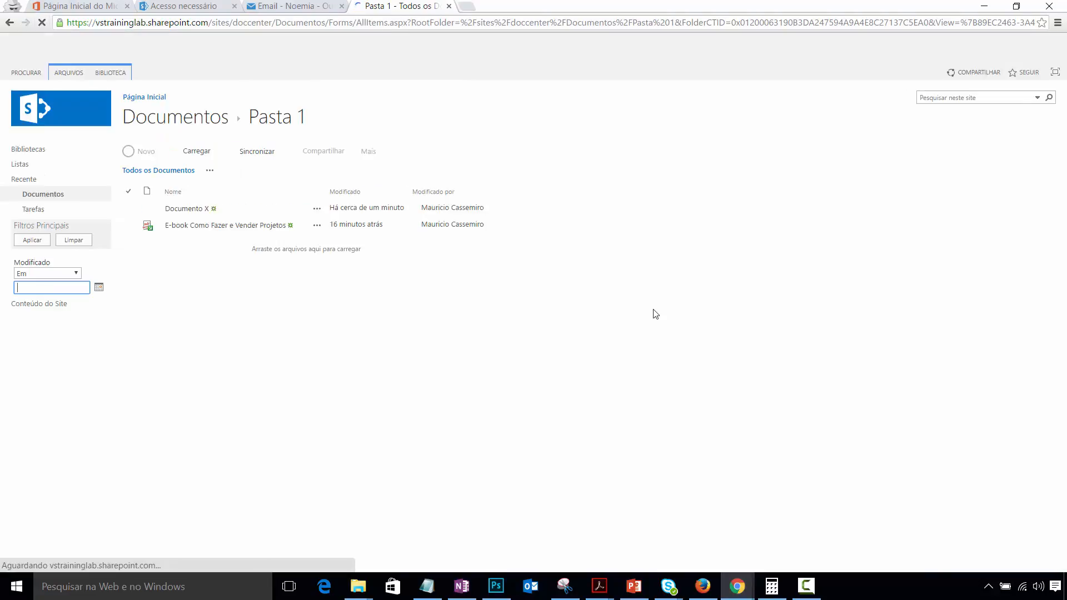
pyautogui.click(203, 209)
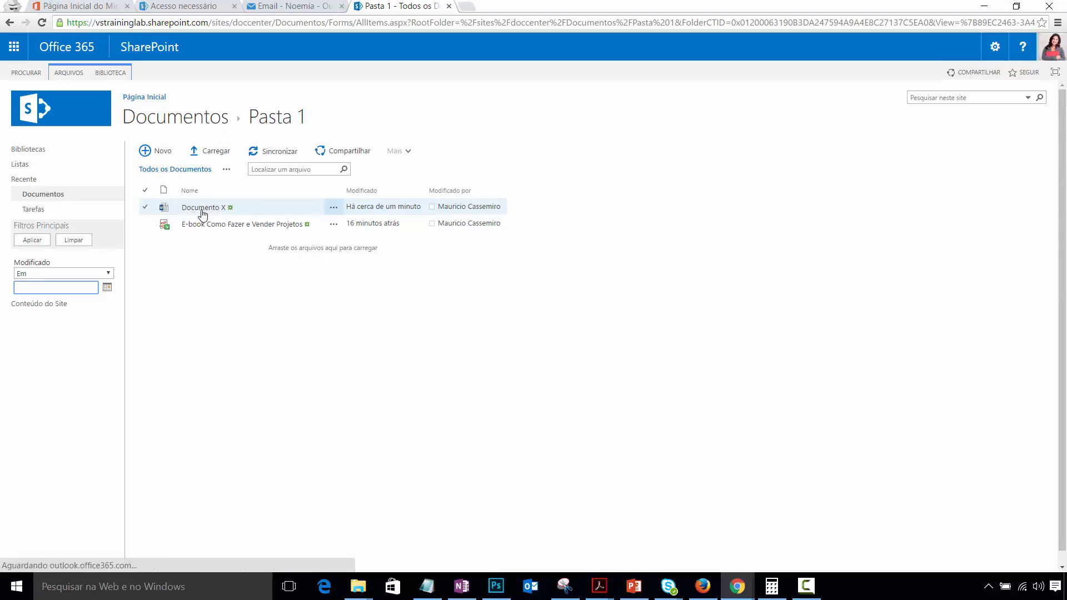
pyautogui.click(145, 209)
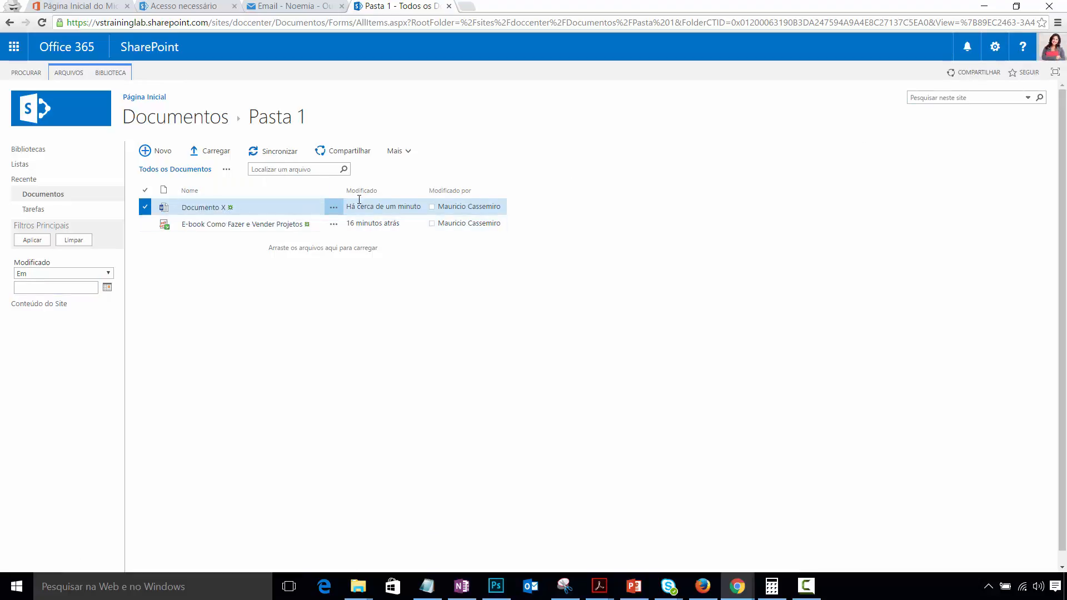
pyautogui.click(407, 151)
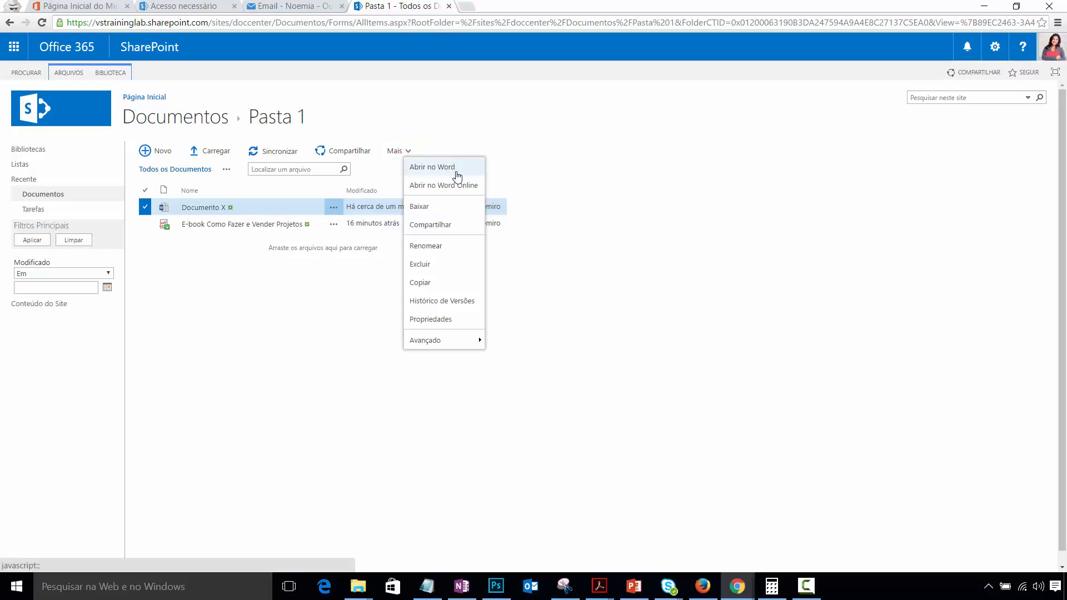
pyautogui.click(459, 187)
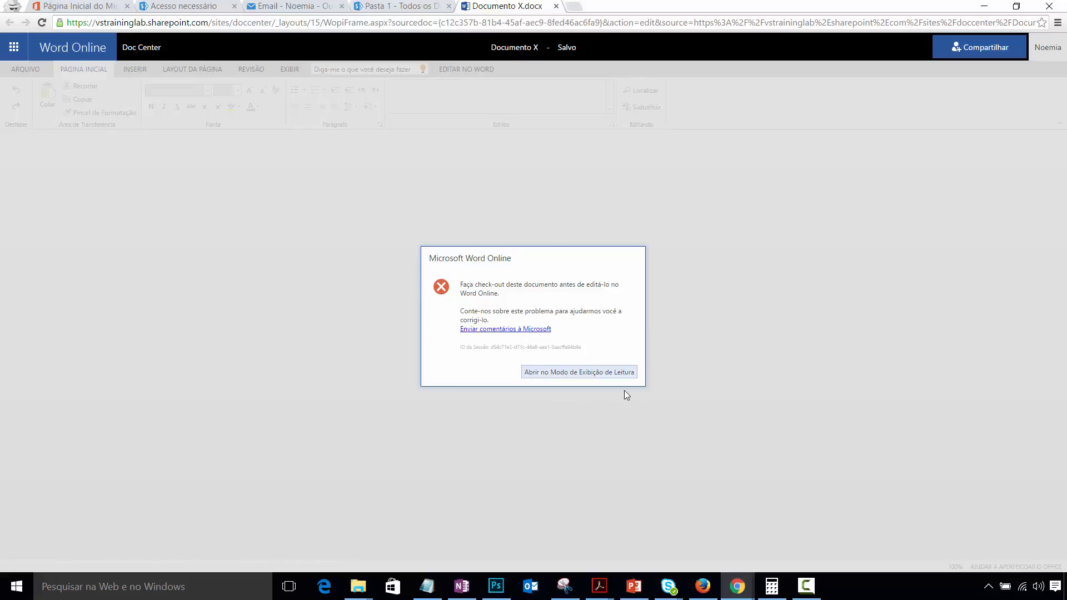
pyautogui.click(131, 47)
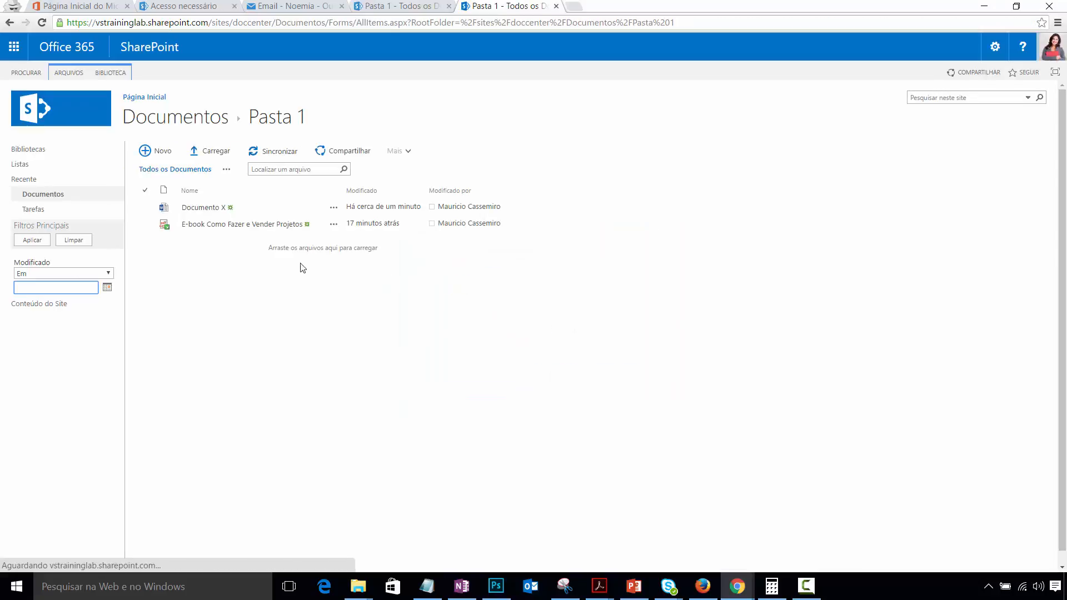
# - Create a blank Word document, Documento.docx, in Pasta 1 via Novo > Documento
pyautogui.click(210, 210)
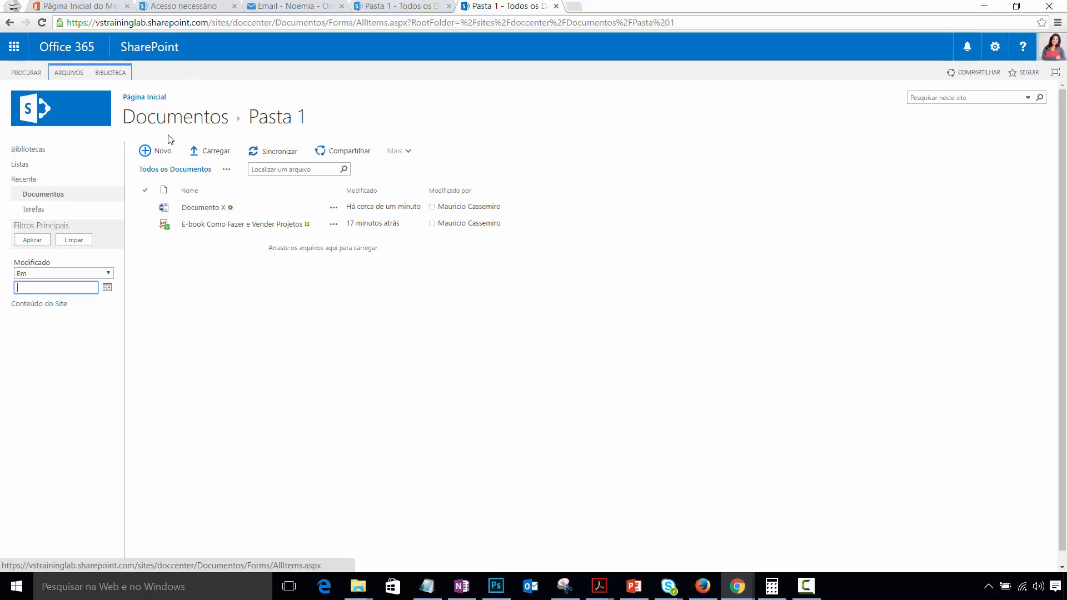
pyautogui.click(146, 150)
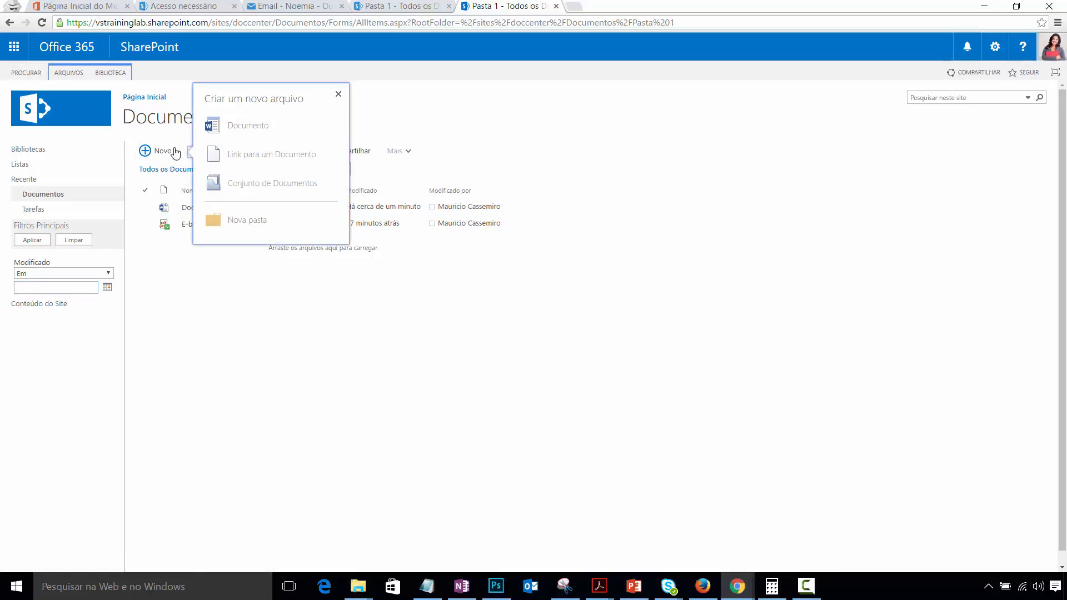
pyautogui.click(308, 128)
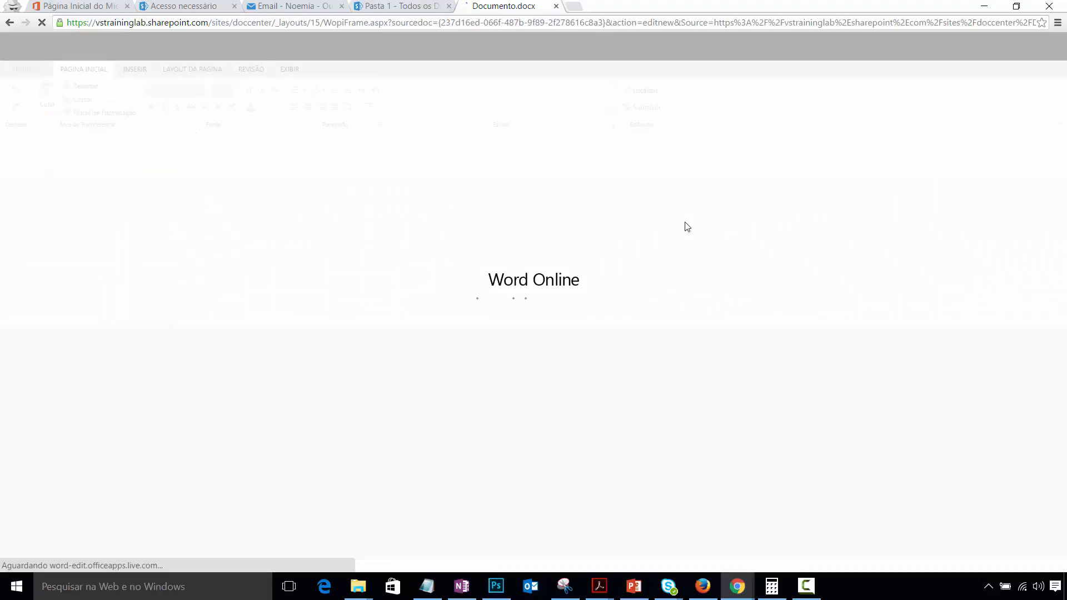
# - Rename the new document to 'Documento Y'
pyautogui.click(531, 47)
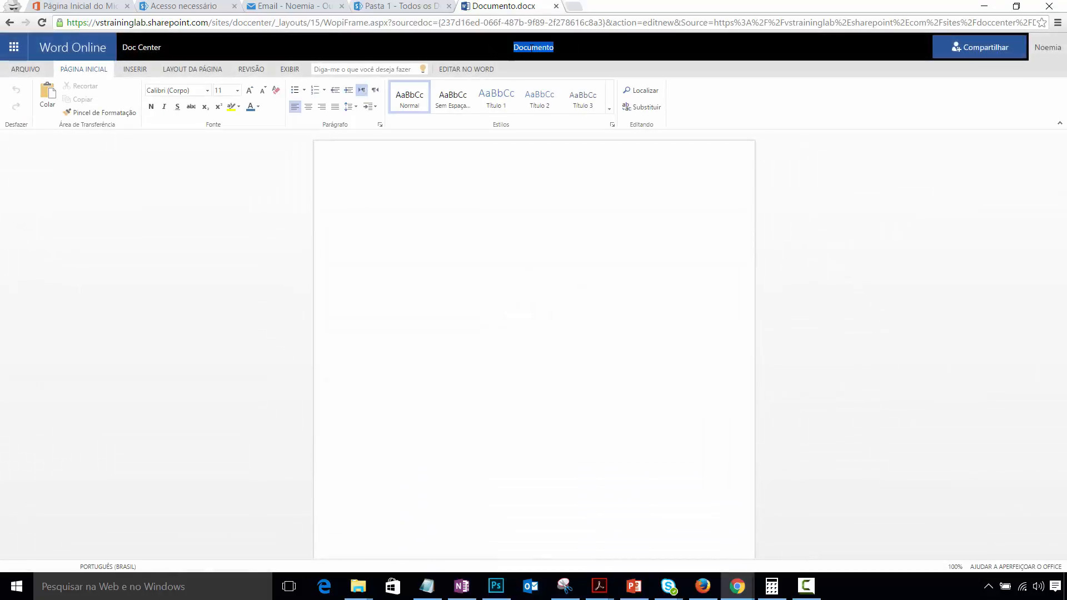
pyautogui.click(567, 49)
pyautogui.press('End')
pyautogui.write('Y')
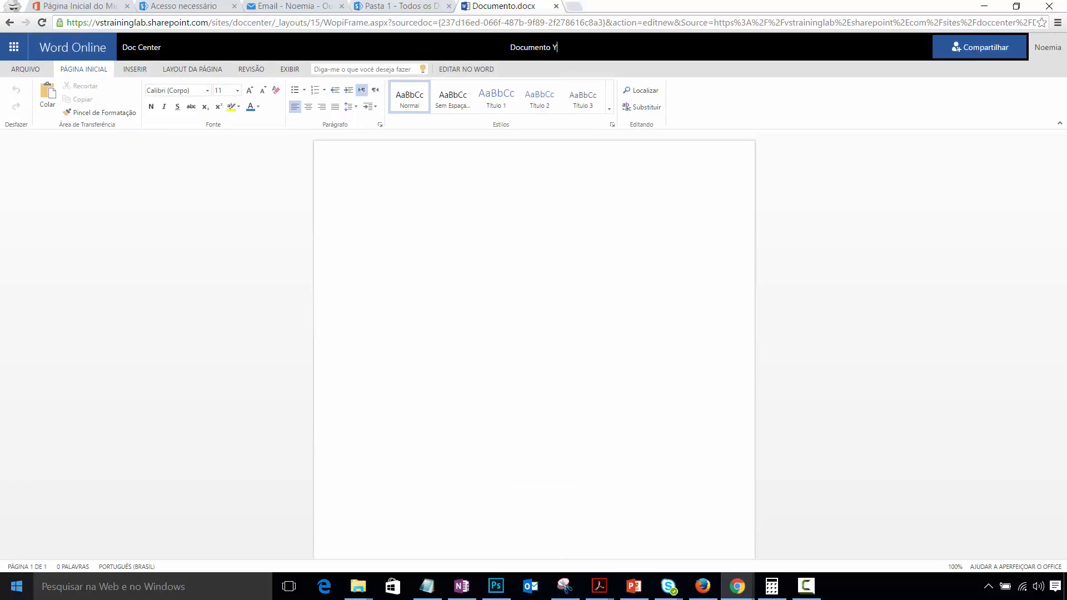
pyautogui.press('Return')
# - Type 'afwgwrgwrg' into the document body and go back to the Pasta 1 library
pyautogui.click(420, 192)
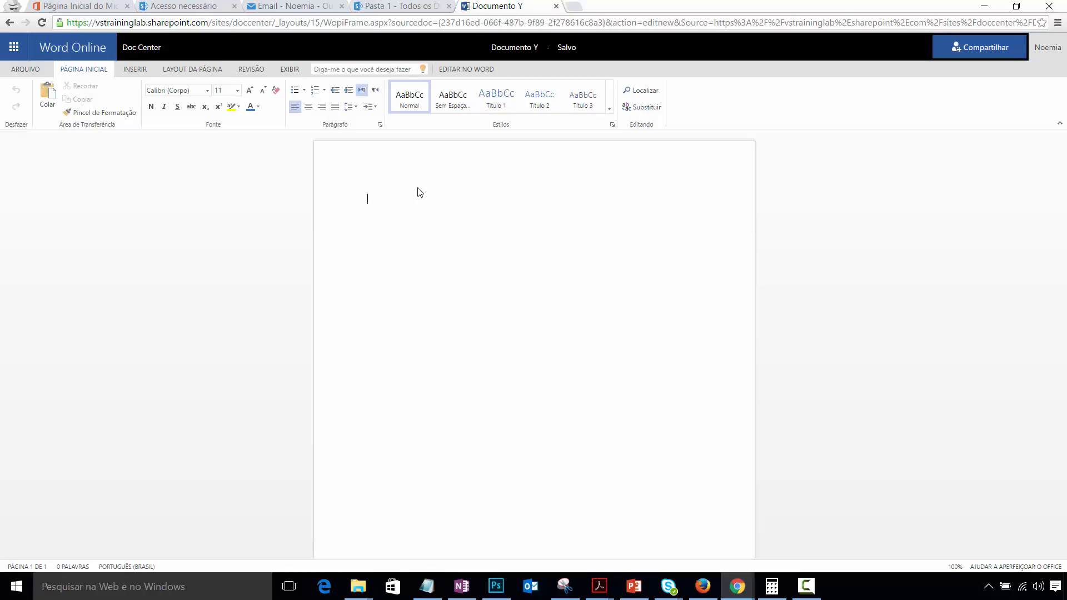
pyautogui.write('afwgwrgwrg')
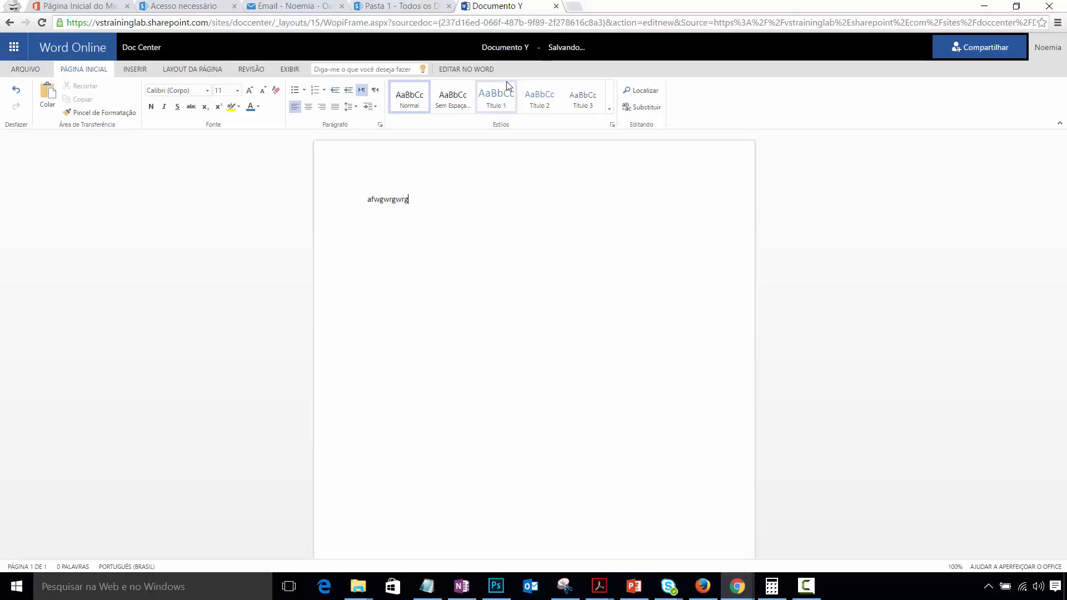
pyautogui.click(141, 48)
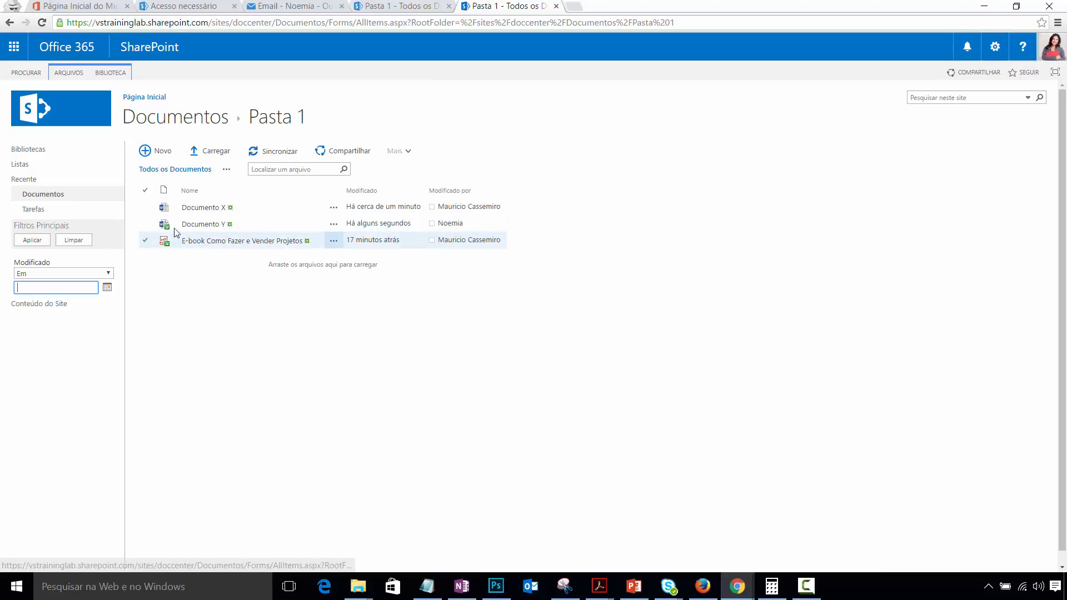
pyautogui.moveTo(167, 232)
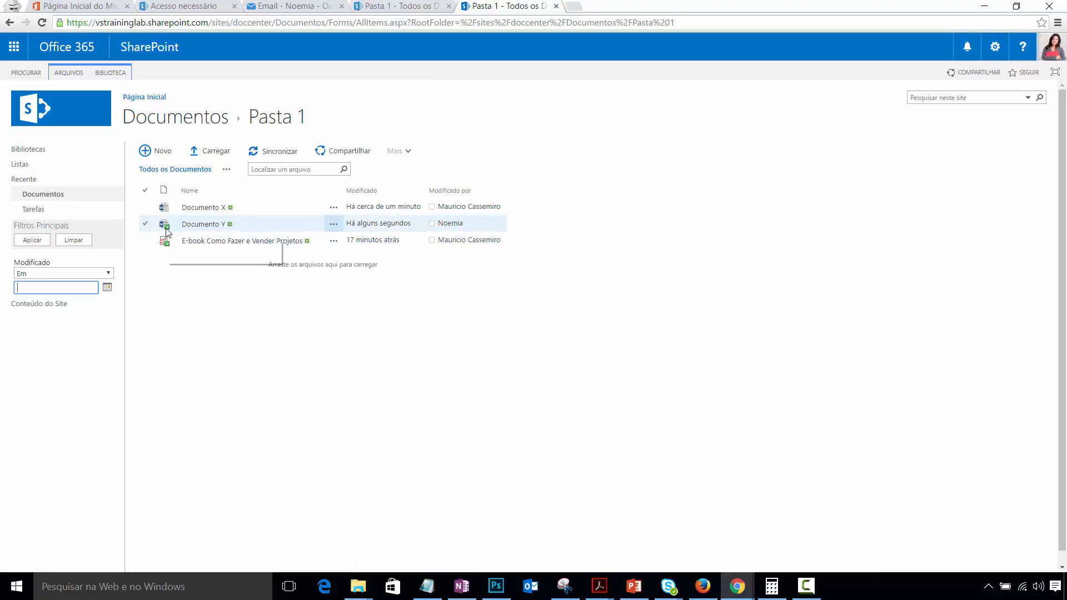
pyautogui.click(145, 206)
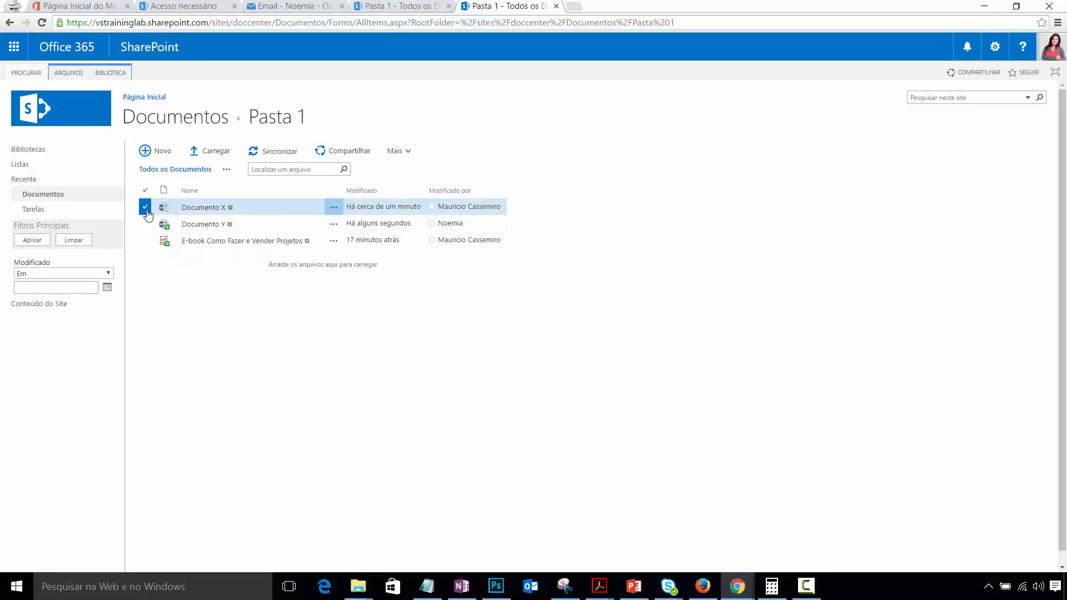
pyautogui.click(65, 75)
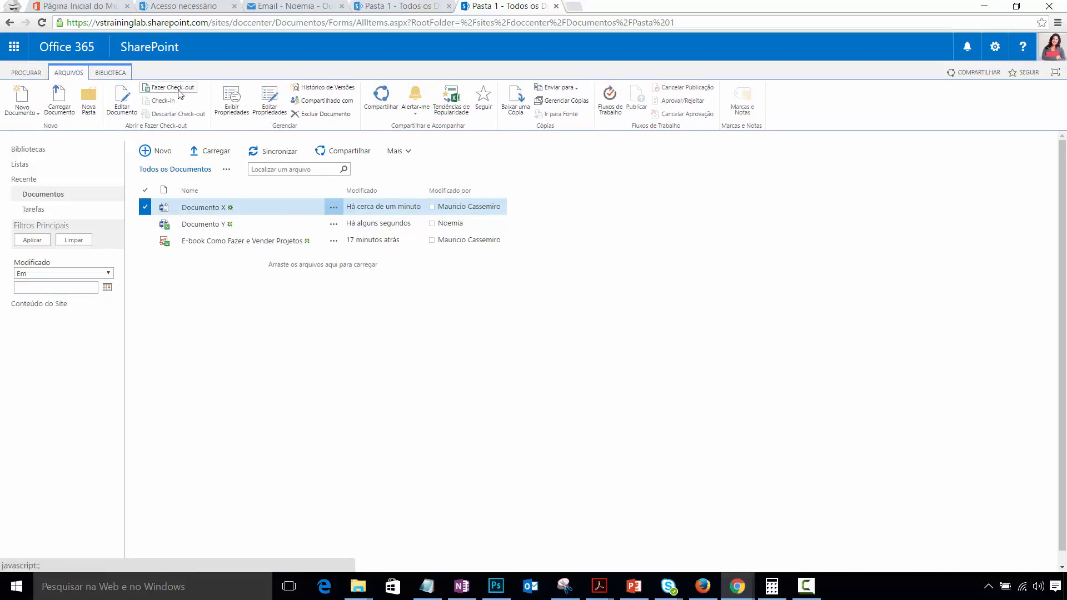
pyautogui.click(79, 77)
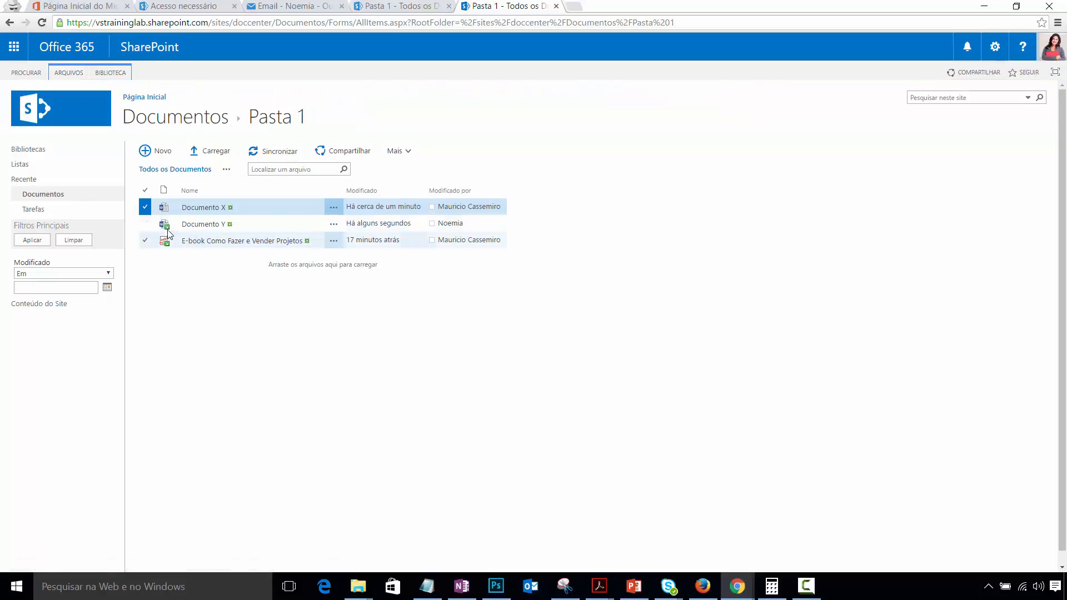
pyautogui.moveTo(168, 229)
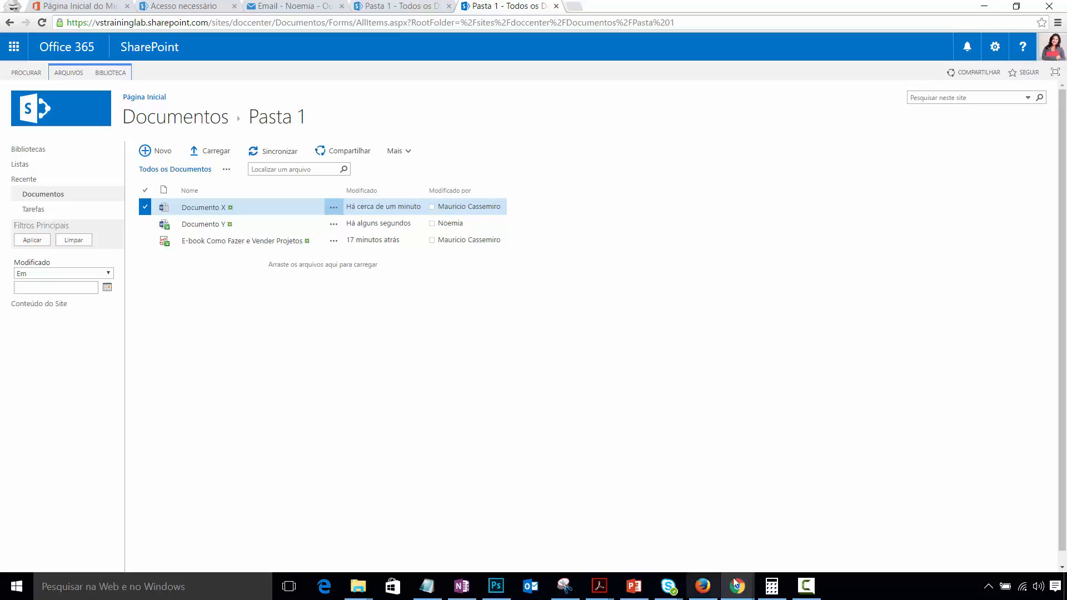
pyautogui.moveTo(737, 586)
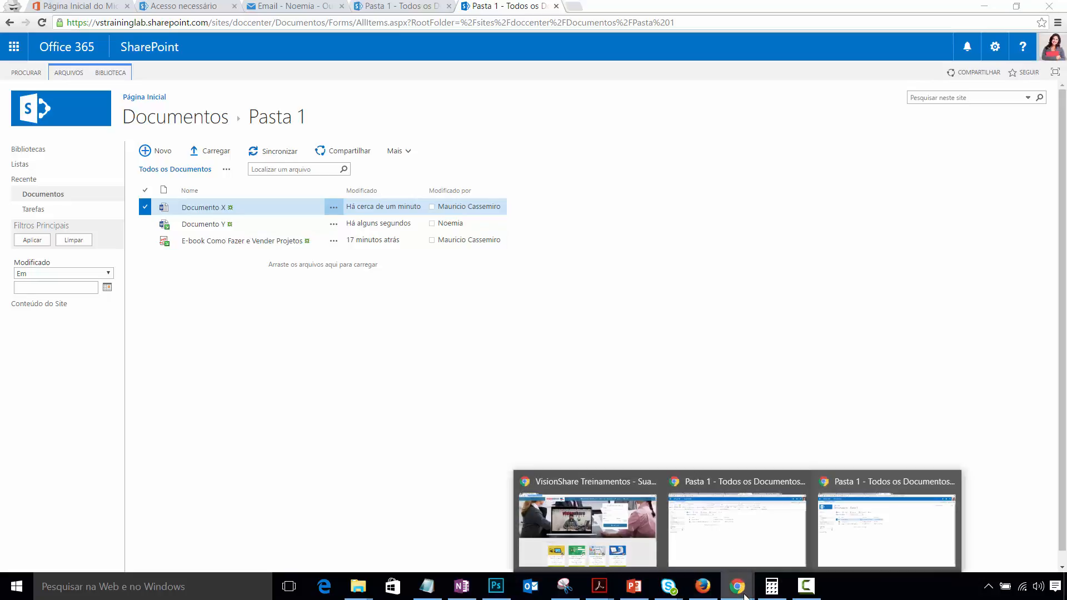
pyautogui.click(769, 526)
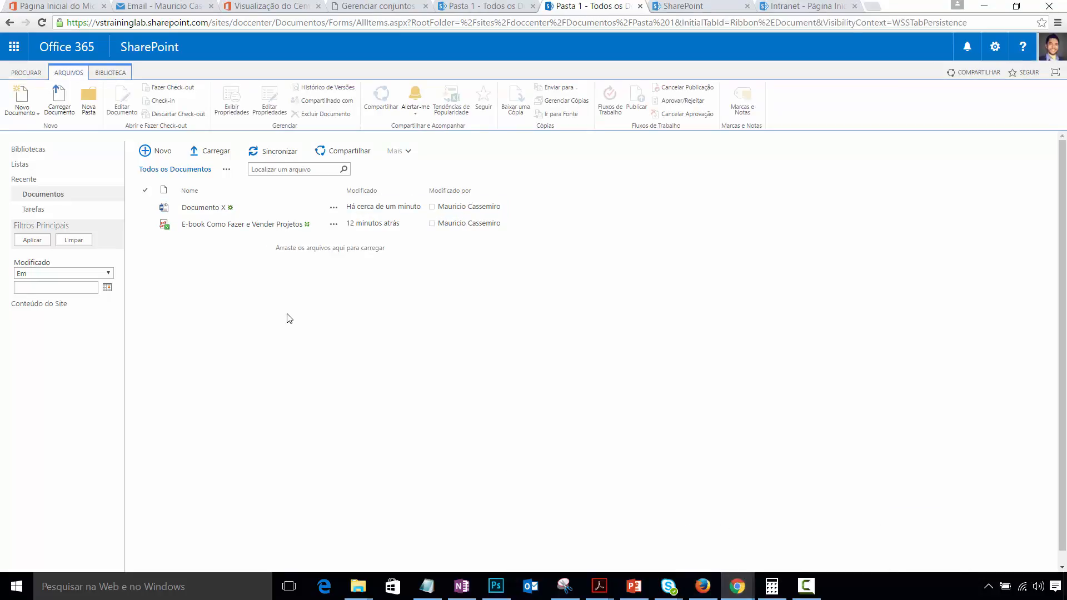
pyautogui.press('F5')
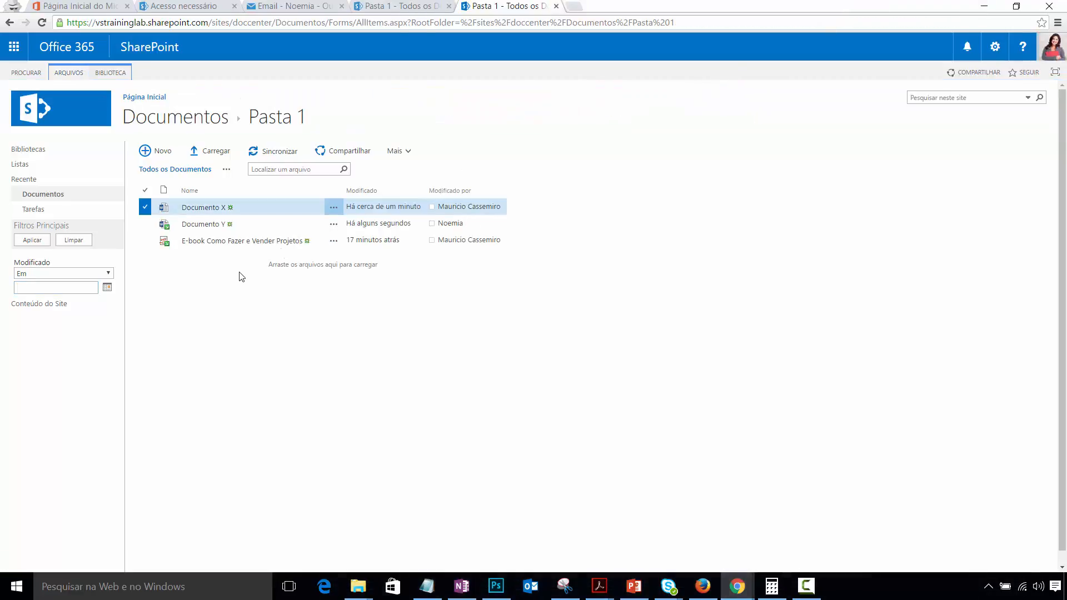
# - Check in Documento Y from the ARQUIVOS ribbon
pyautogui.click(146, 209)
pyautogui.click(152, 229)
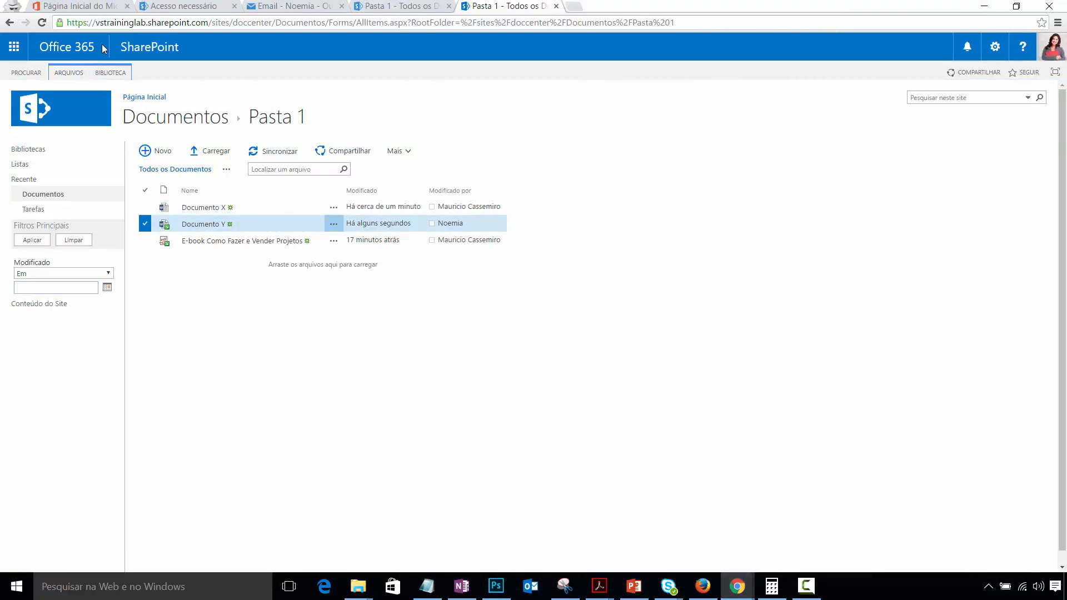
pyautogui.click(68, 73)
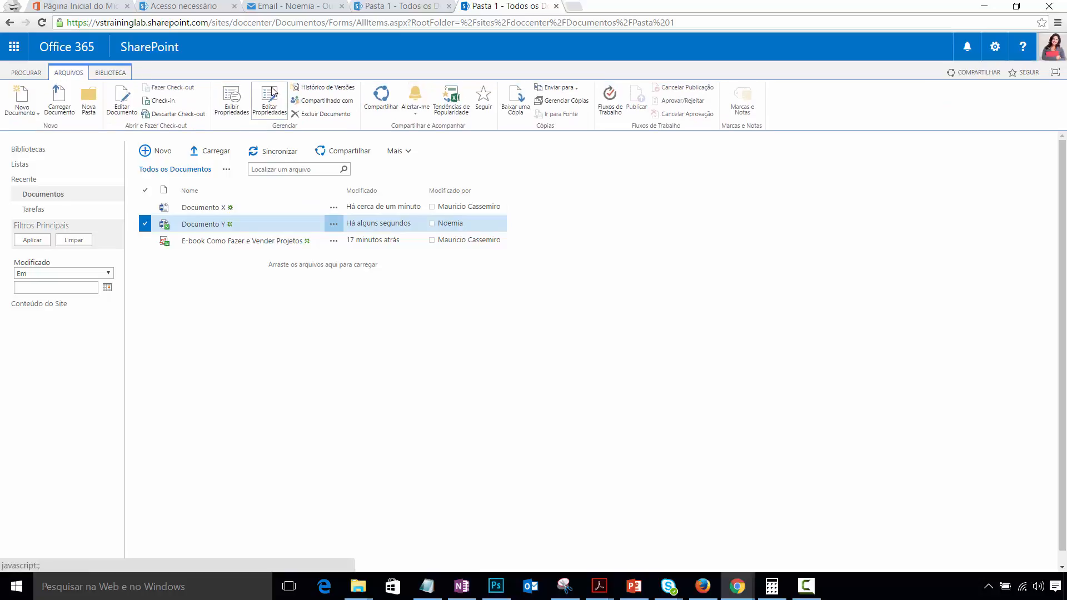
pyautogui.click(161, 100)
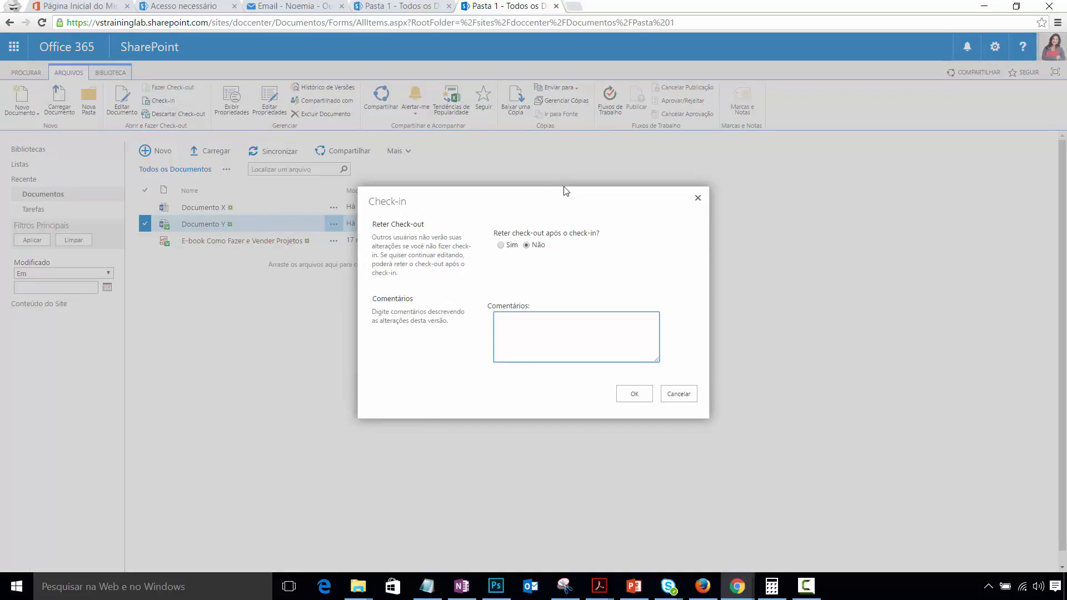
pyautogui.click(633, 392)
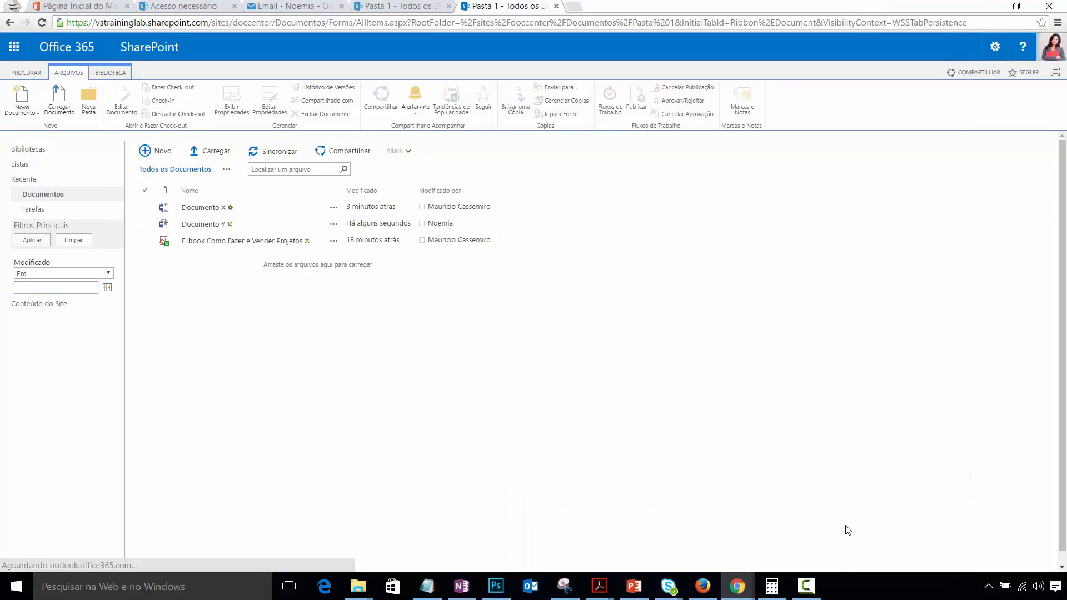
# - As the other user, refresh the library and open Documento Y in Word Online
pyautogui.click(741, 528)
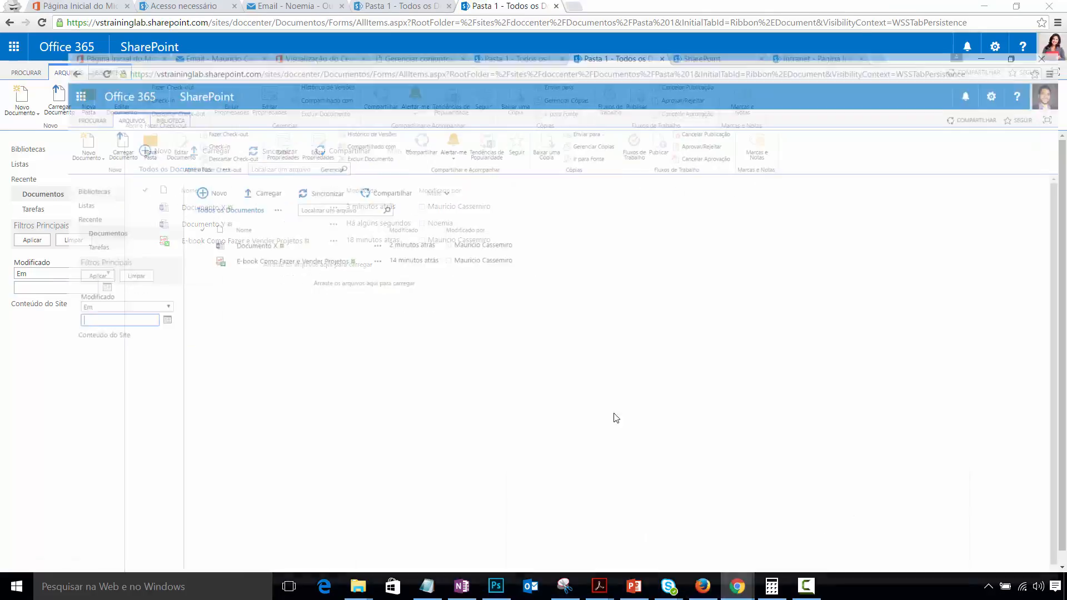
pyautogui.click(464, 404)
pyautogui.press('F5')
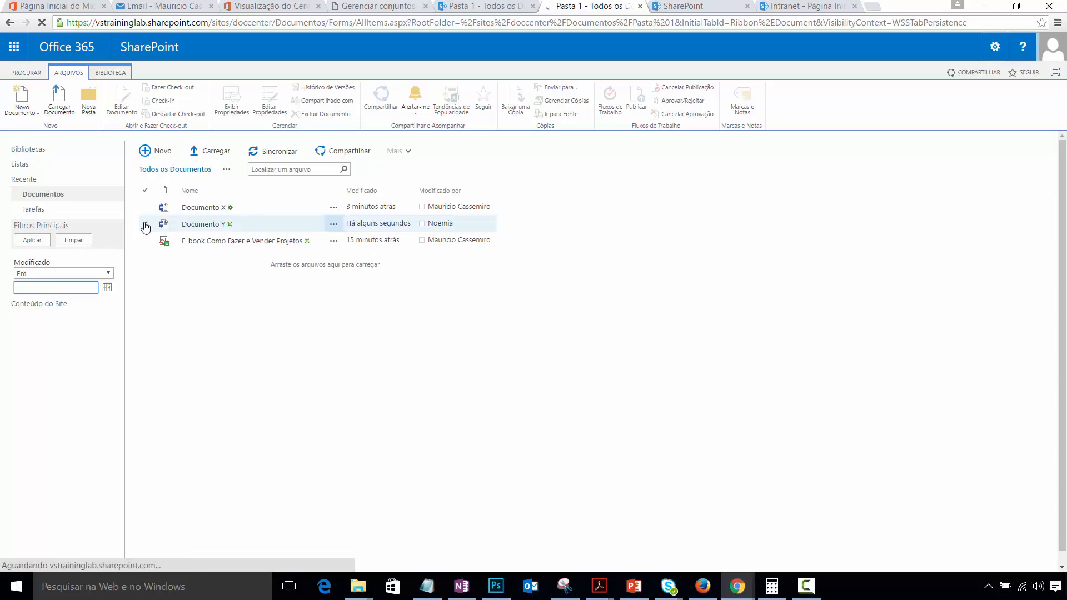
pyautogui.click(145, 226)
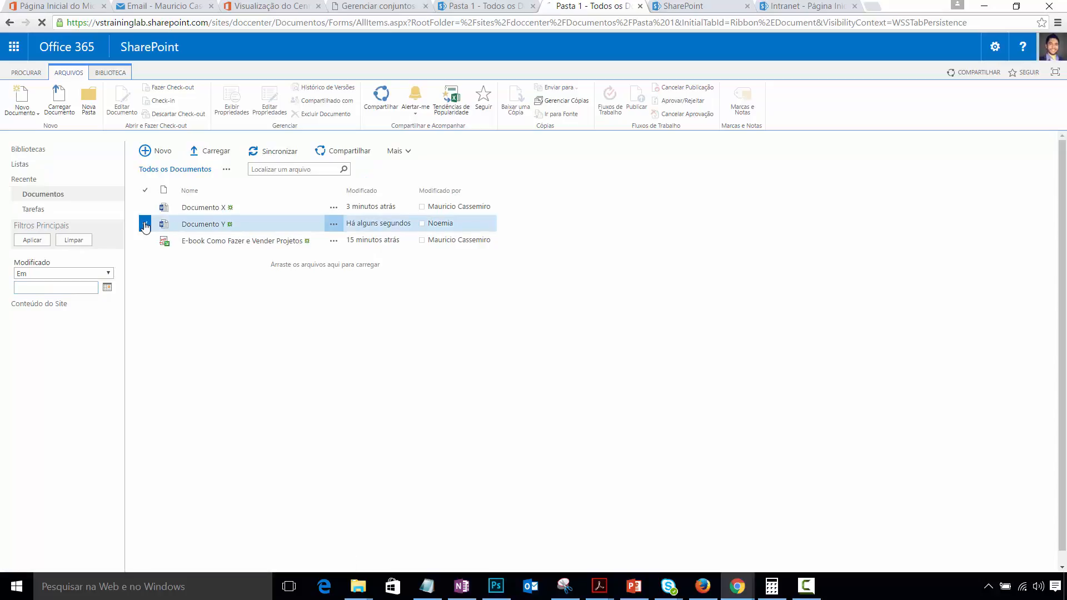
pyautogui.click(404, 151)
pyautogui.click(460, 192)
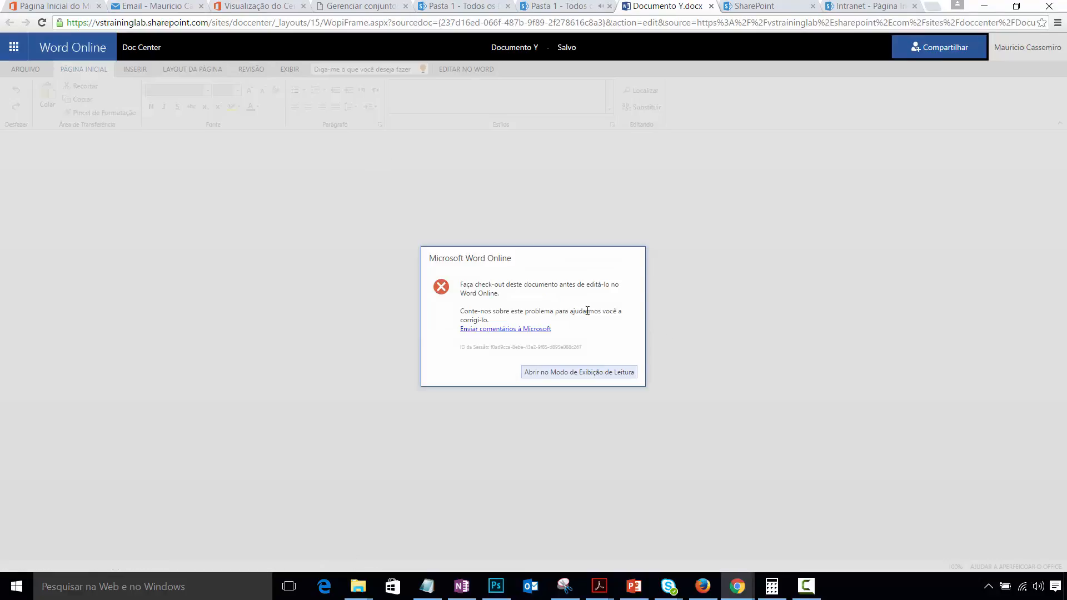
# - Attempt to edit Documento Y in the browser, then return to Pasta 1 after the check-out error
pyautogui.click(637, 374)
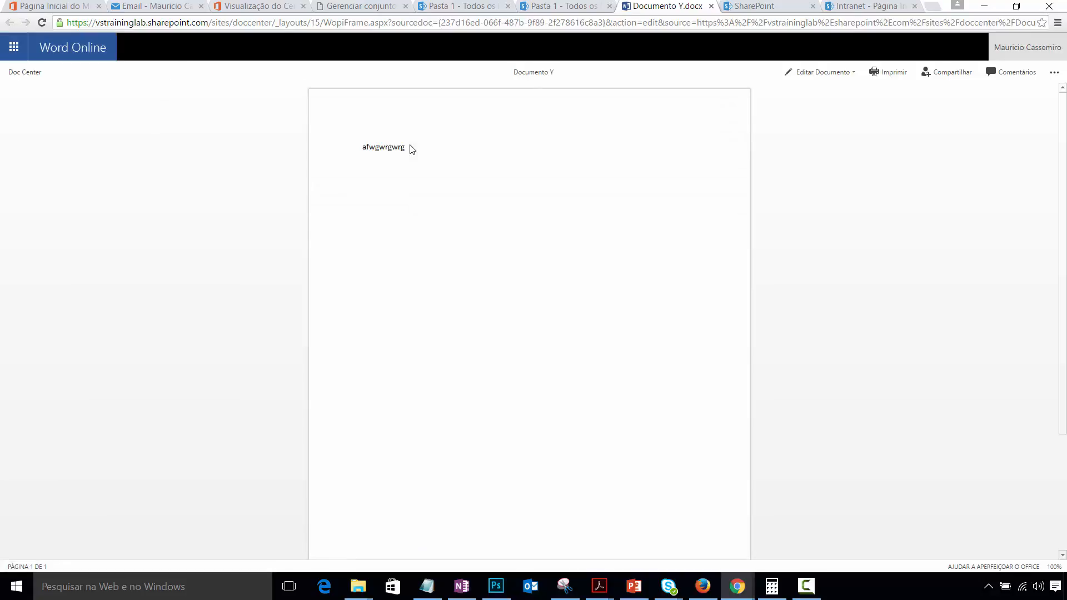
pyautogui.click(821, 76)
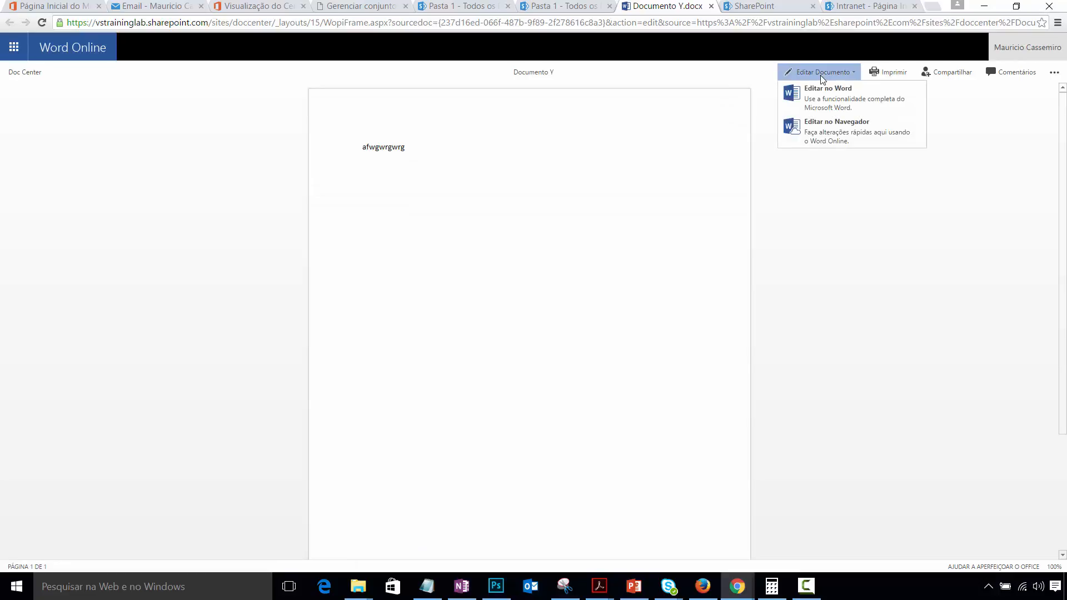
pyautogui.click(835, 138)
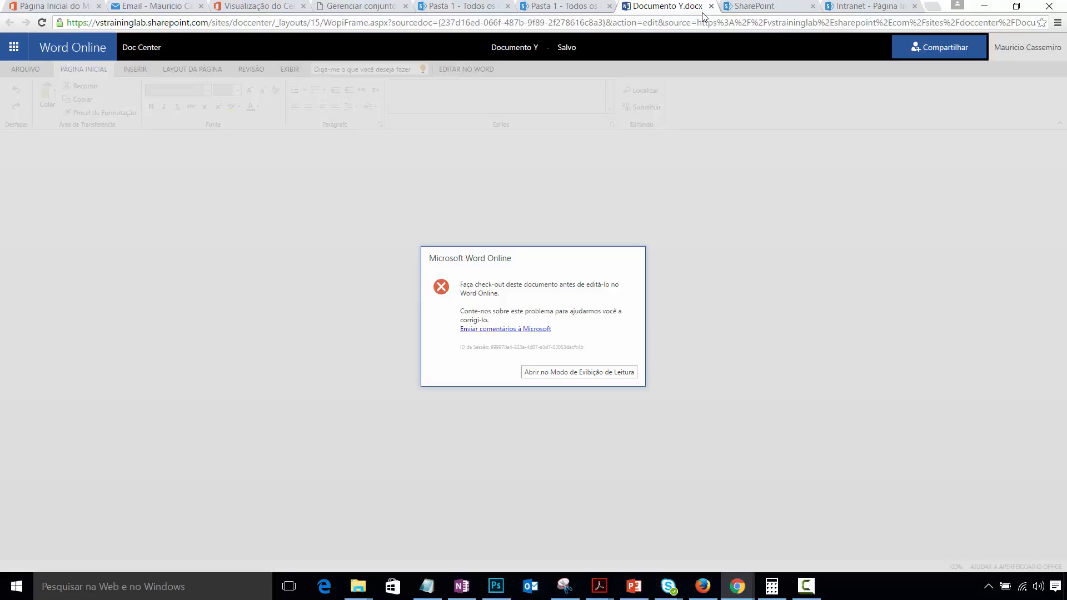
pyautogui.click(142, 47)
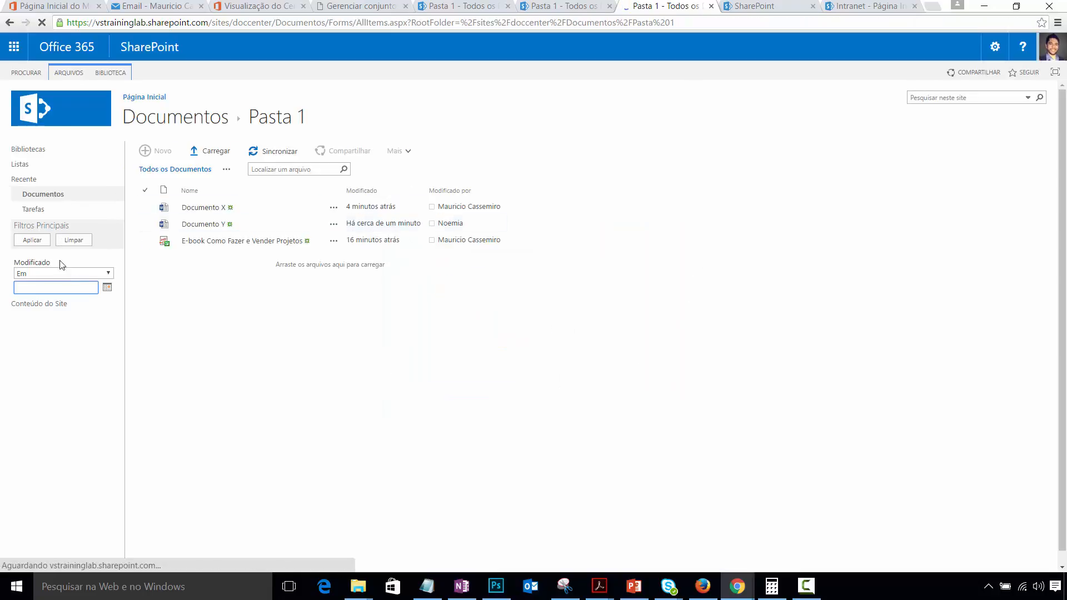
# - Check out Documento Y with Fazer Check-out on the ARQUIVOS ribbon
pyautogui.click(145, 225)
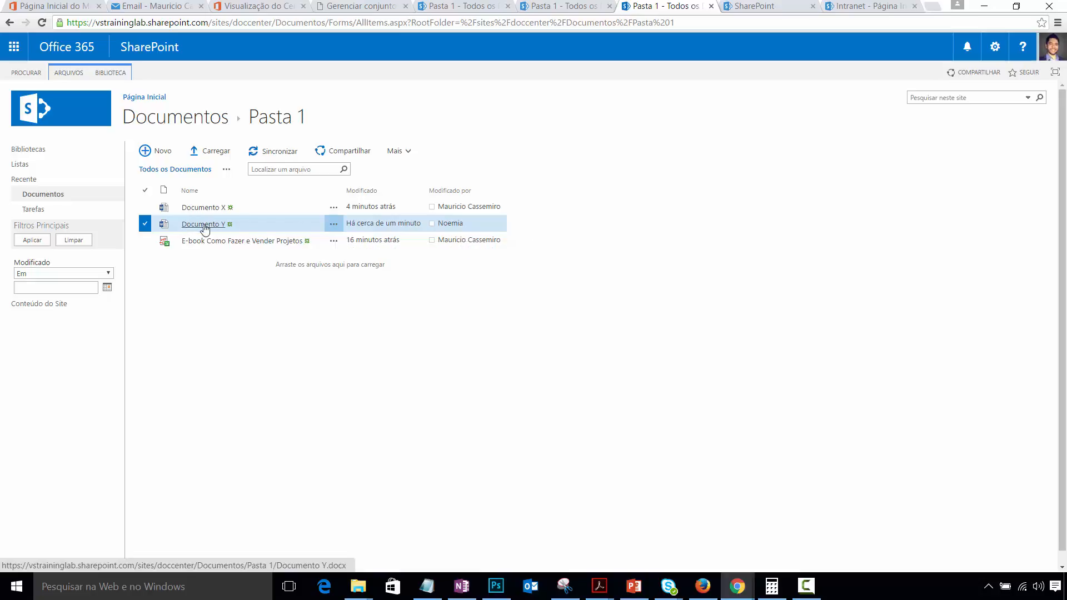
pyautogui.click(79, 75)
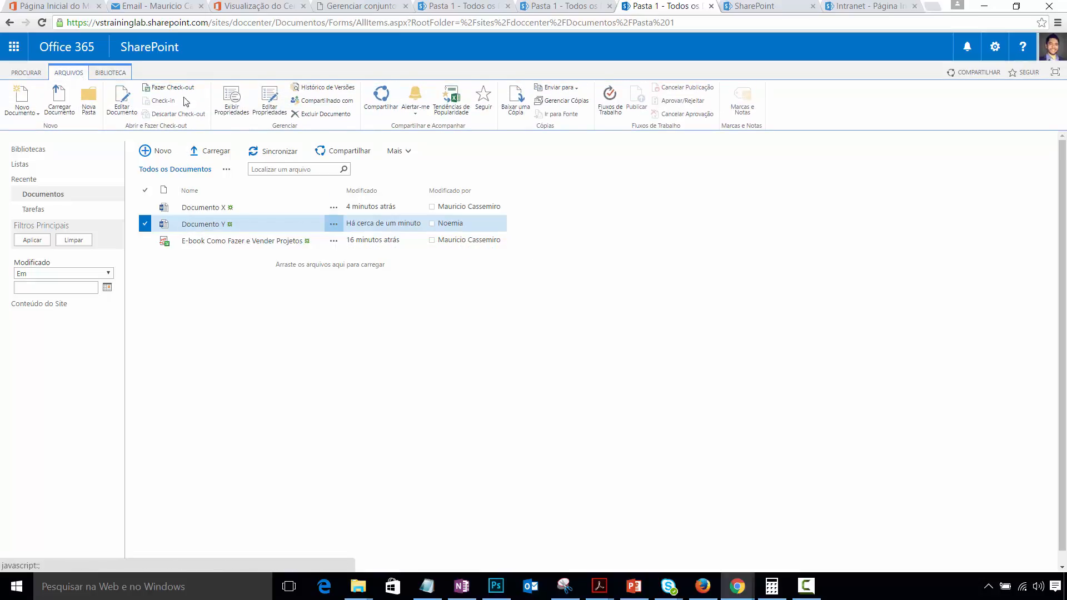
pyautogui.click(169, 88)
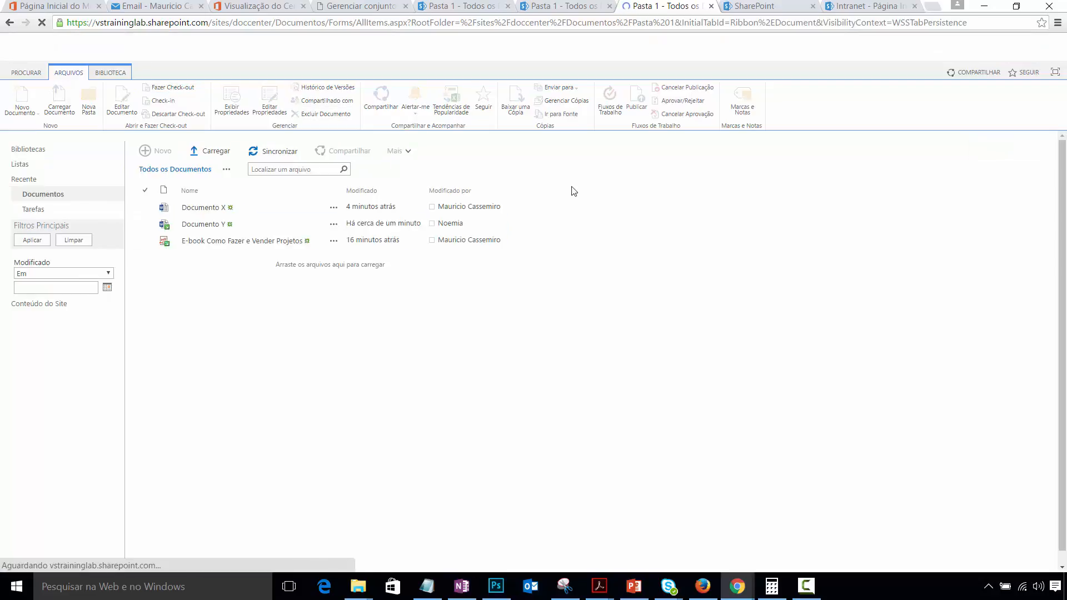
# - Open Documento Y in Word Online through the Mais menu
pyautogui.click(145, 224)
pyautogui.click(402, 155)
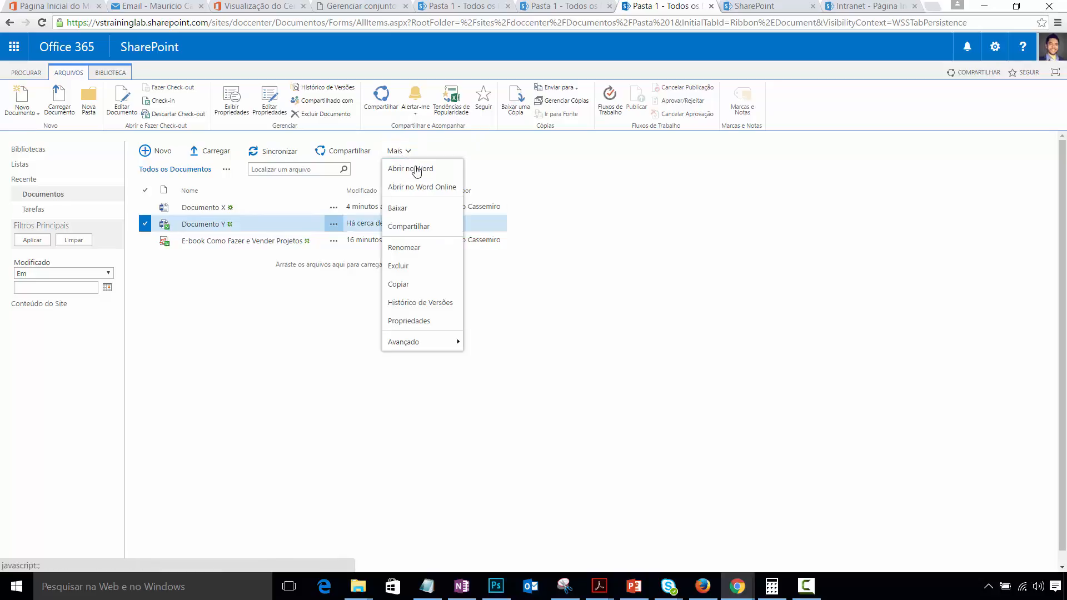
pyautogui.click(431, 185)
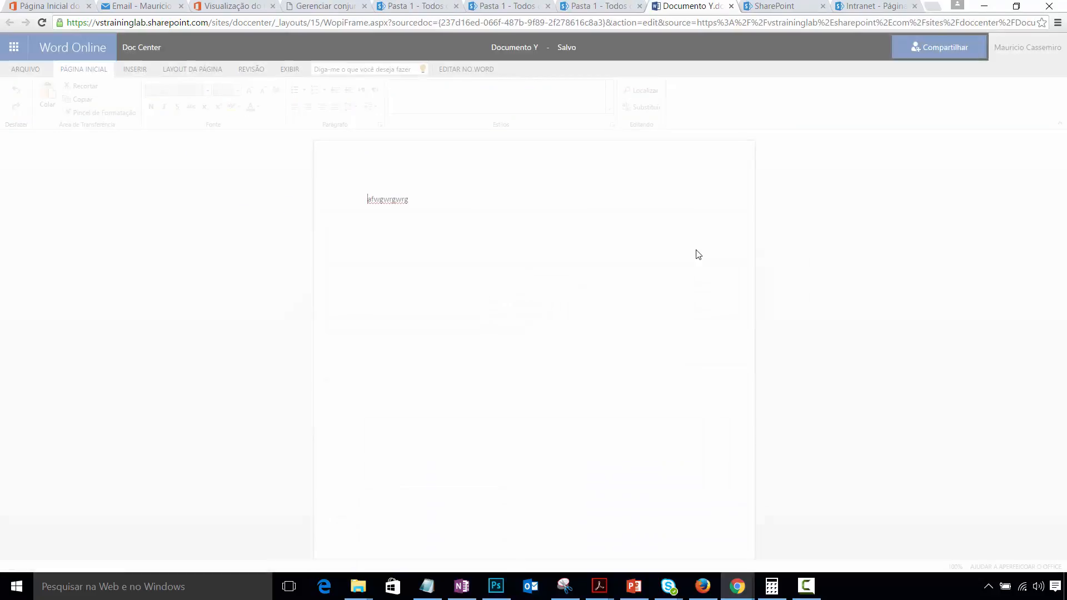
# - Add 'WFSAFE' as a new line below the first and return to the Pasta 1 library
pyautogui.click(468, 205)
pyautogui.press('Return')
pyautogui.write('WFSAFE')
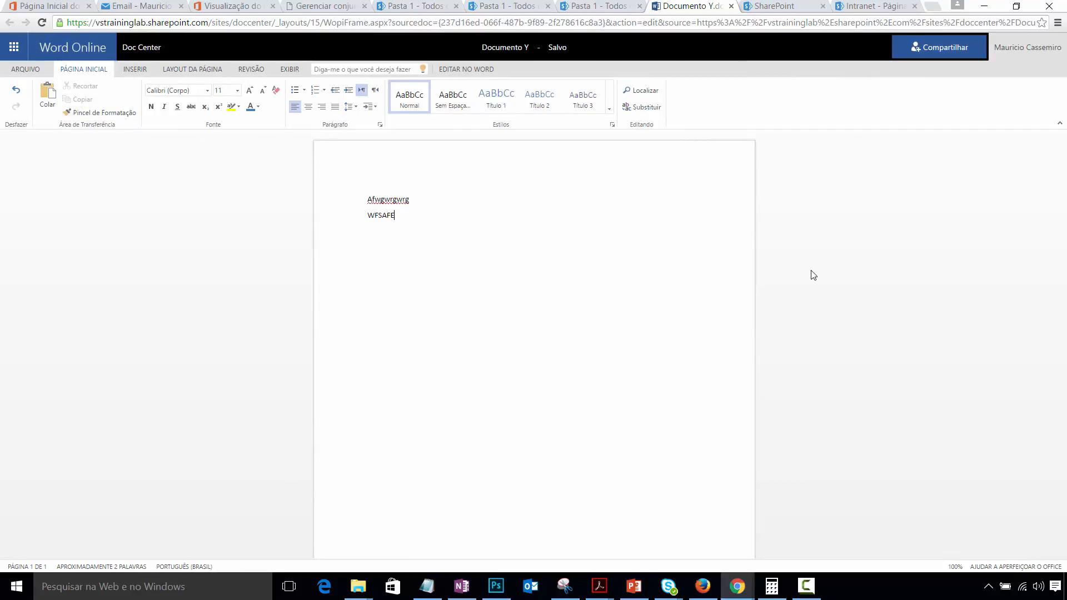
pyautogui.click(139, 48)
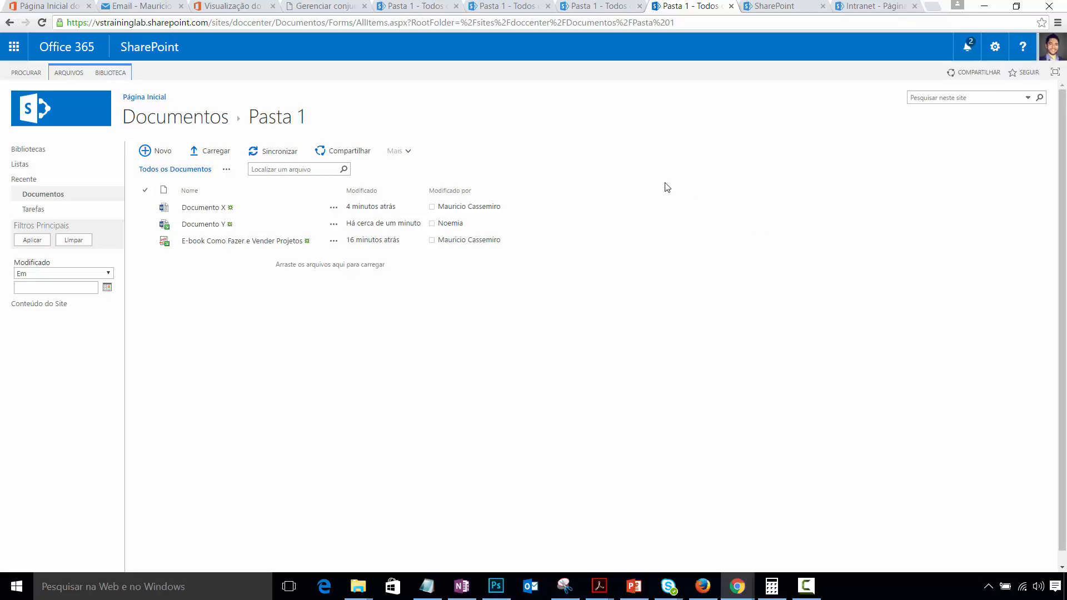
# - View Documento Y's properties and version history (2.0 and 1.0), then go to Documentos
pyautogui.click(145, 224)
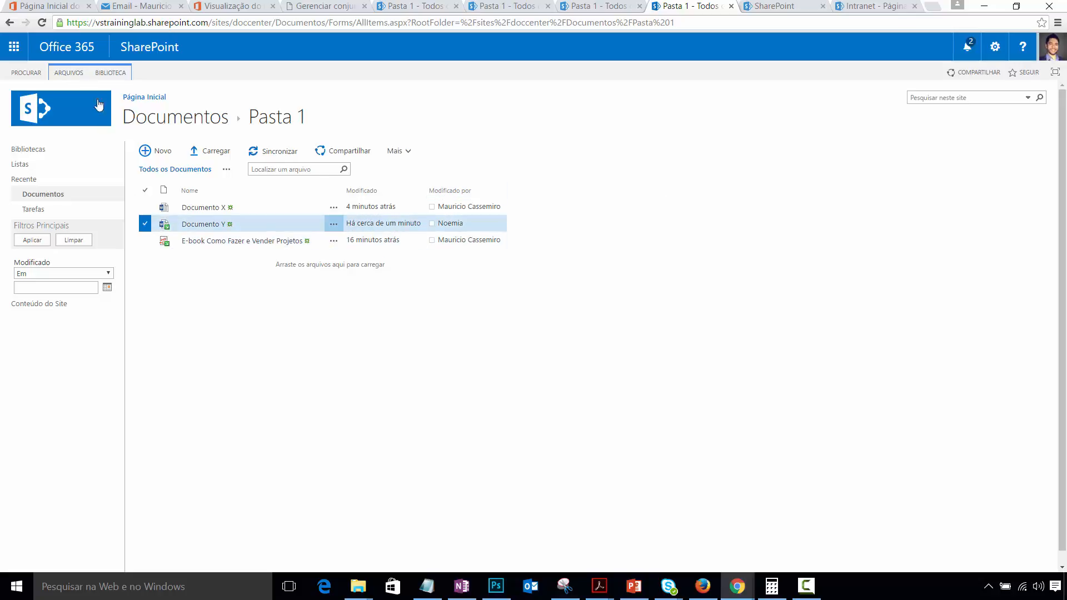
pyautogui.click(68, 72)
pyautogui.click(239, 114)
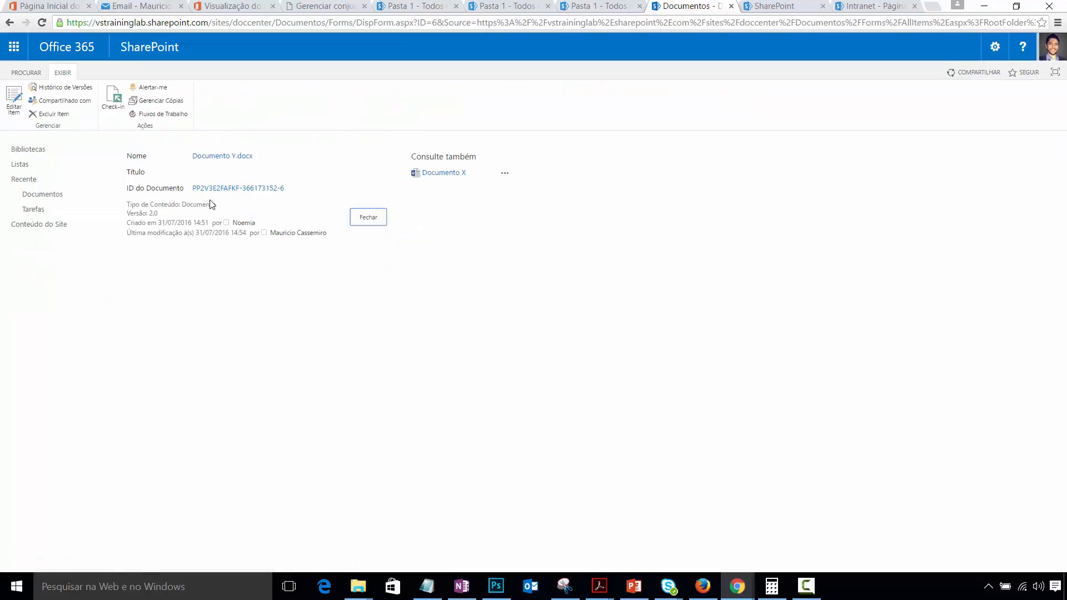
pyautogui.click(78, 89)
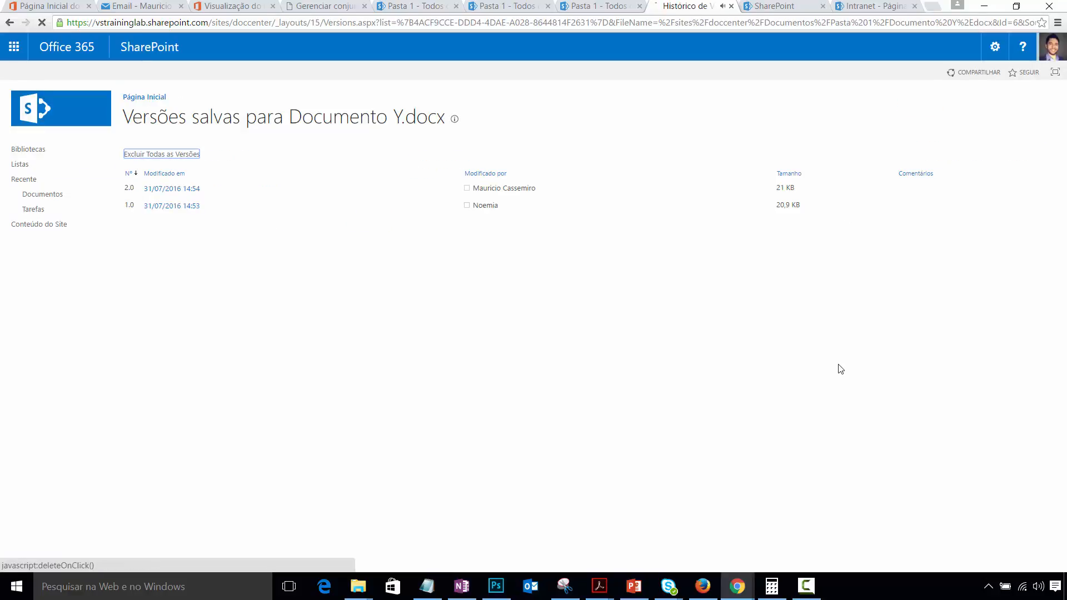
pyautogui.moveTo(145, 215)
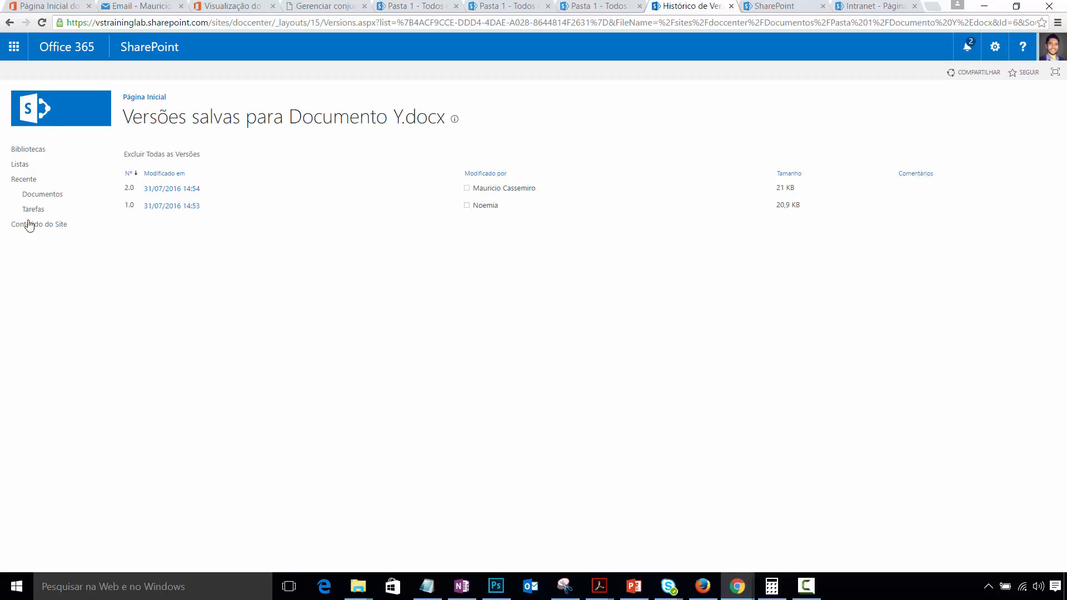
pyautogui.moveTo(454, 122)
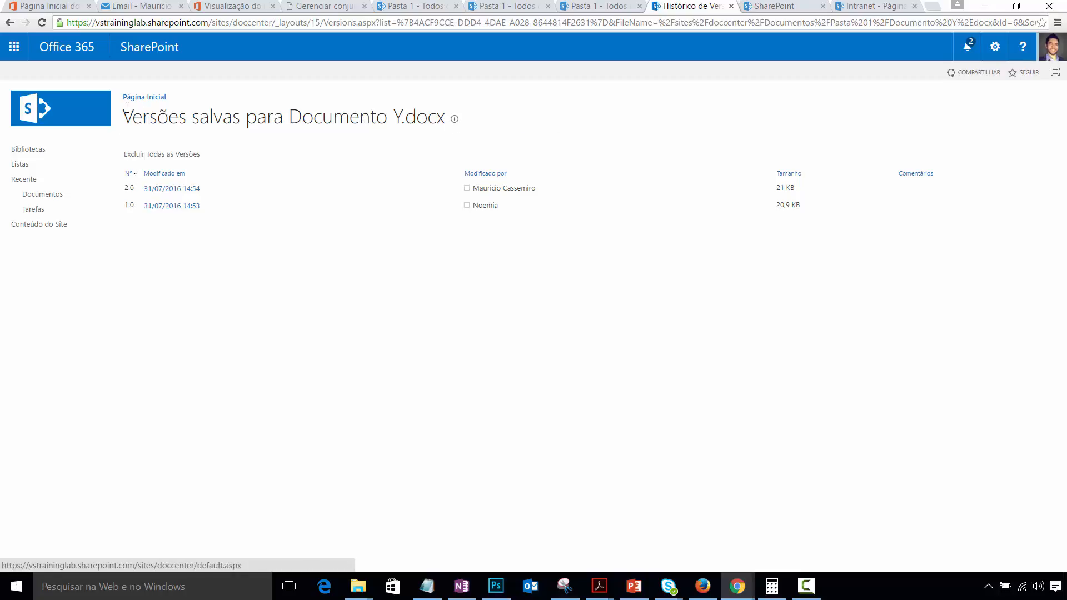
pyautogui.click(53, 200)
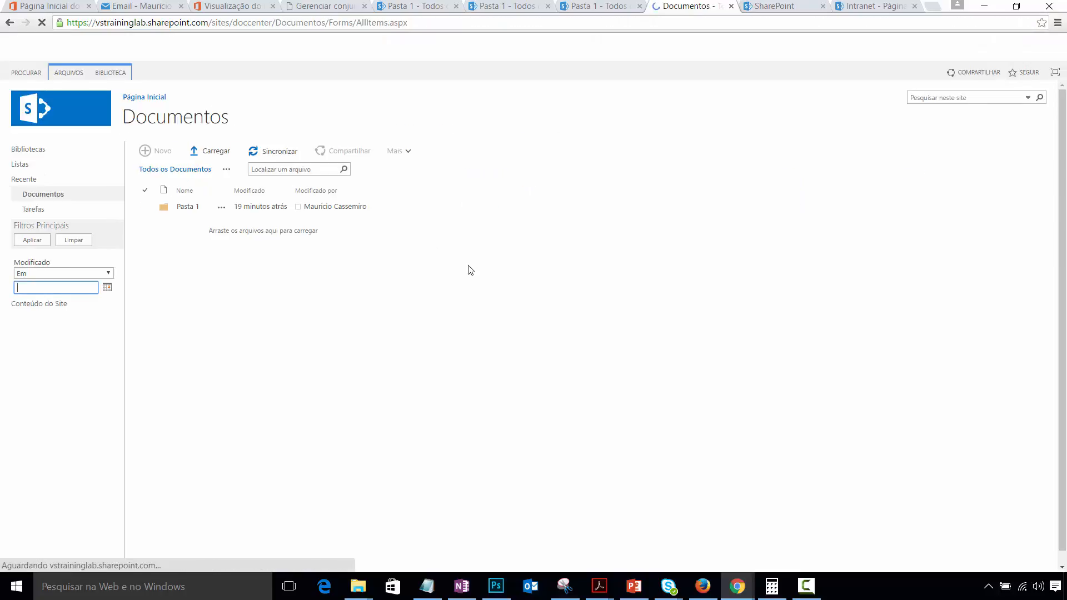
# - Open the Pasta 1 folder
pyautogui.click(144, 209)
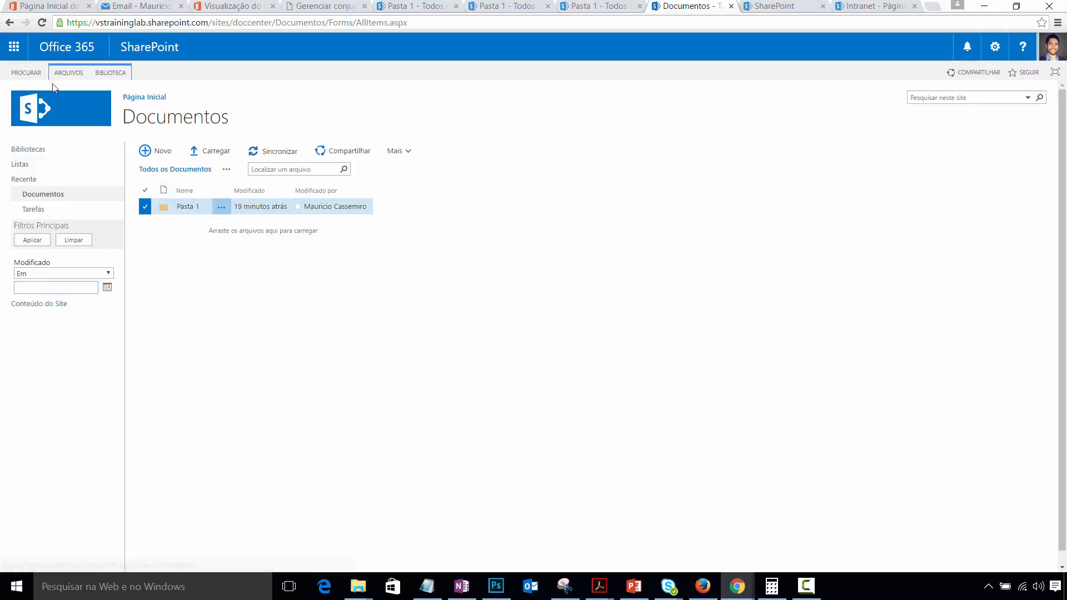
pyautogui.click(69, 74)
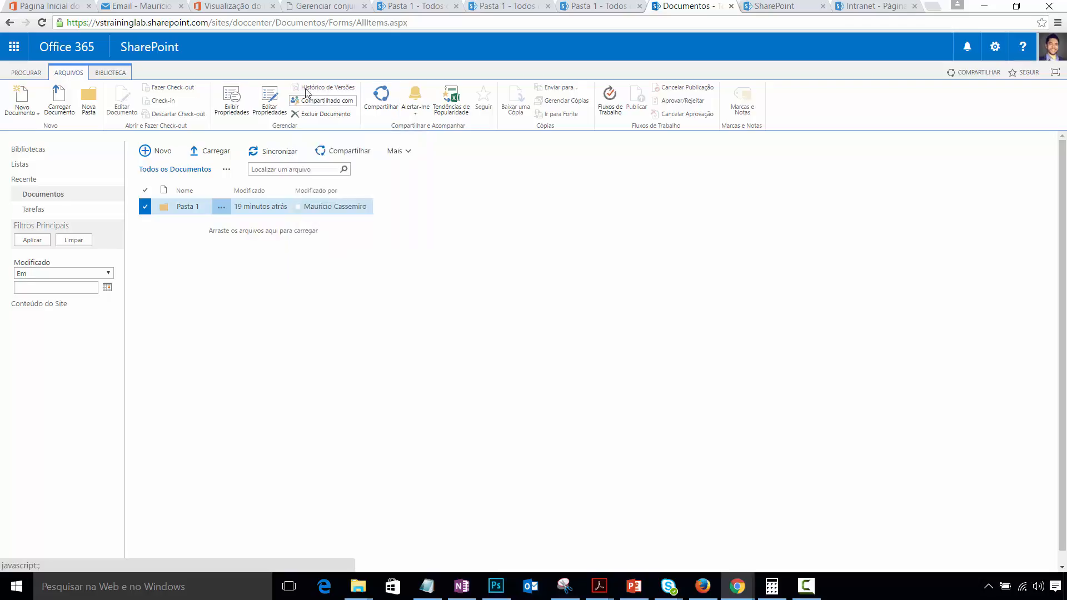
pyautogui.click(183, 210)
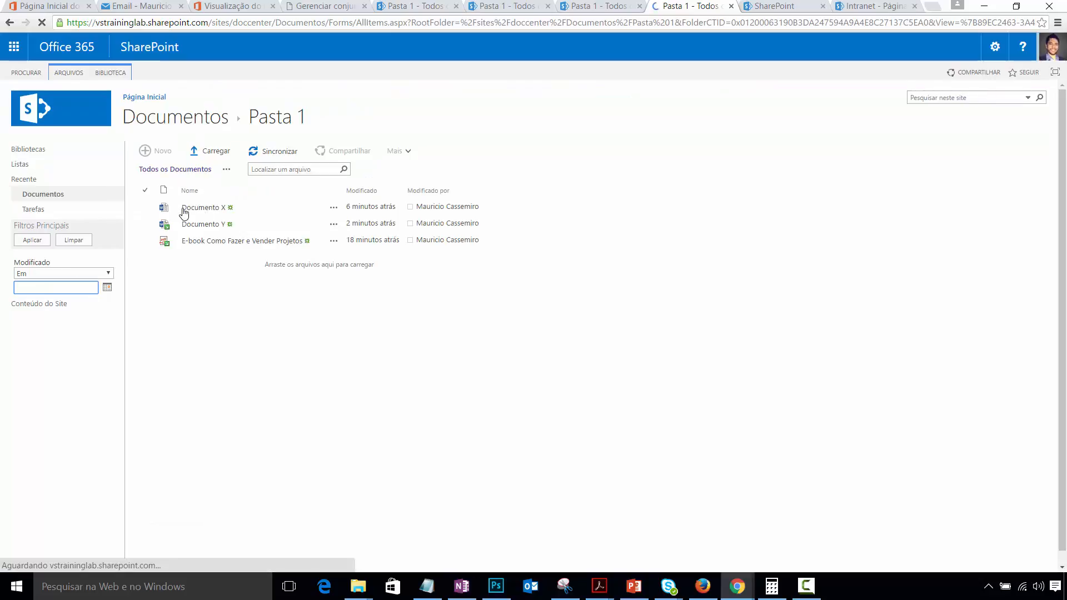
# - Check Documento Y's version history lists 1.0 and 2.0, then go to the Doc Center home page
pyautogui.click(145, 226)
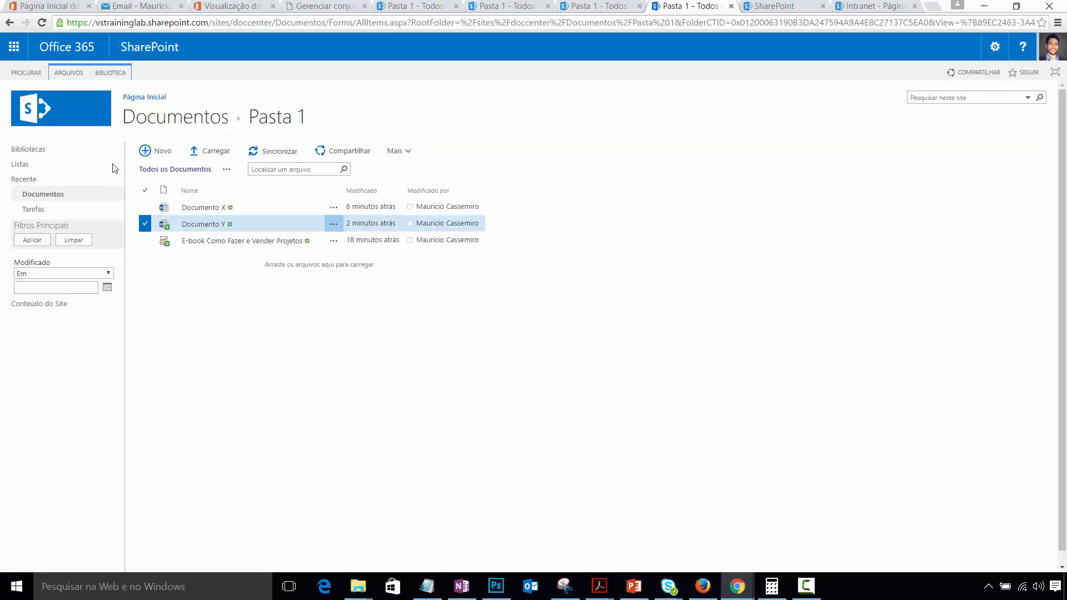
pyautogui.click(74, 78)
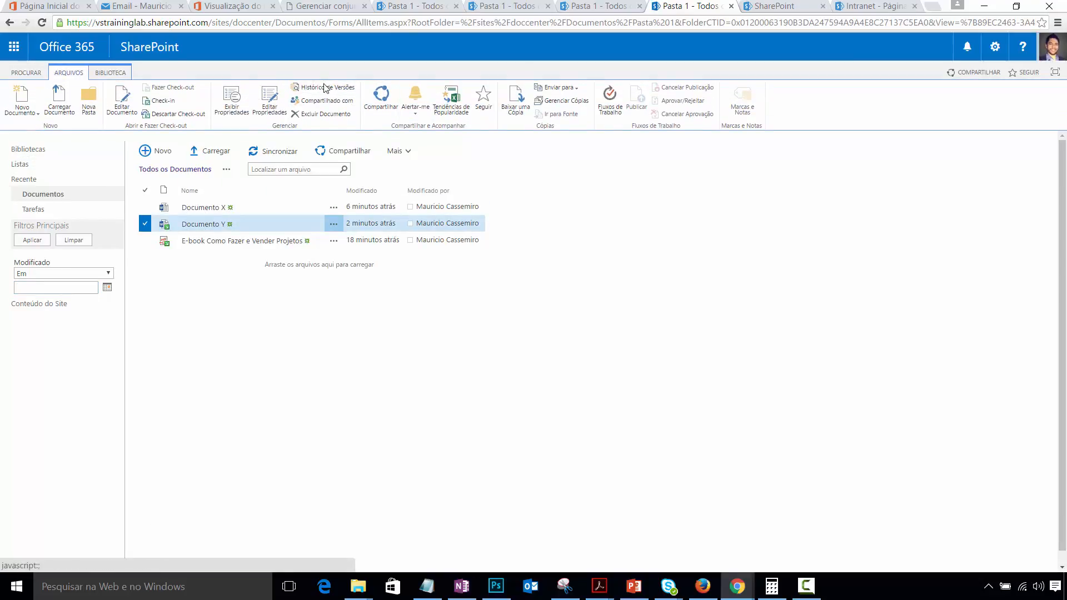
pyautogui.click(322, 88)
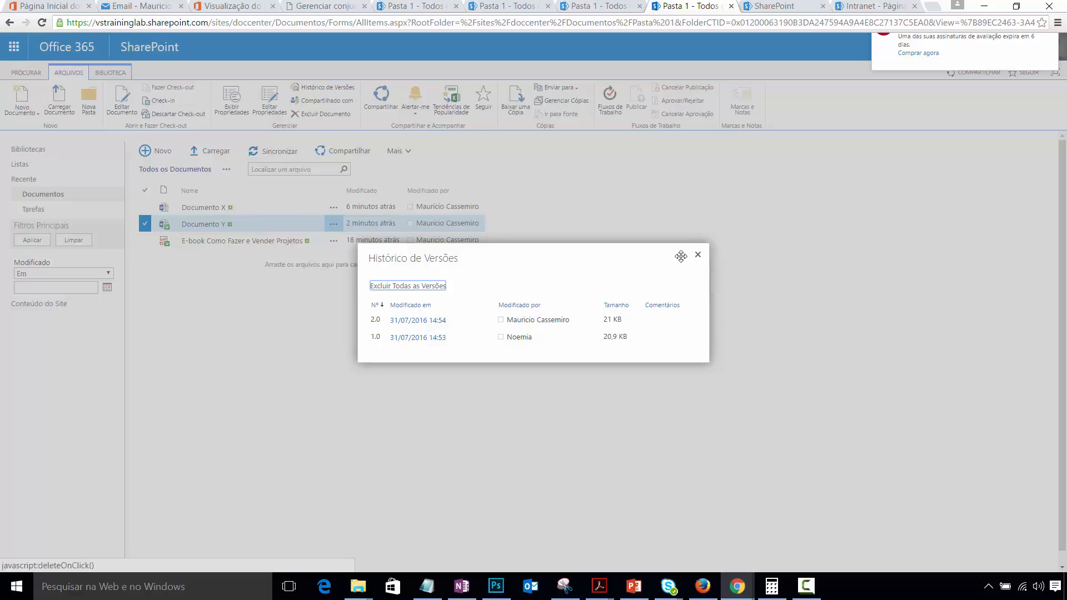
pyautogui.click(697, 257)
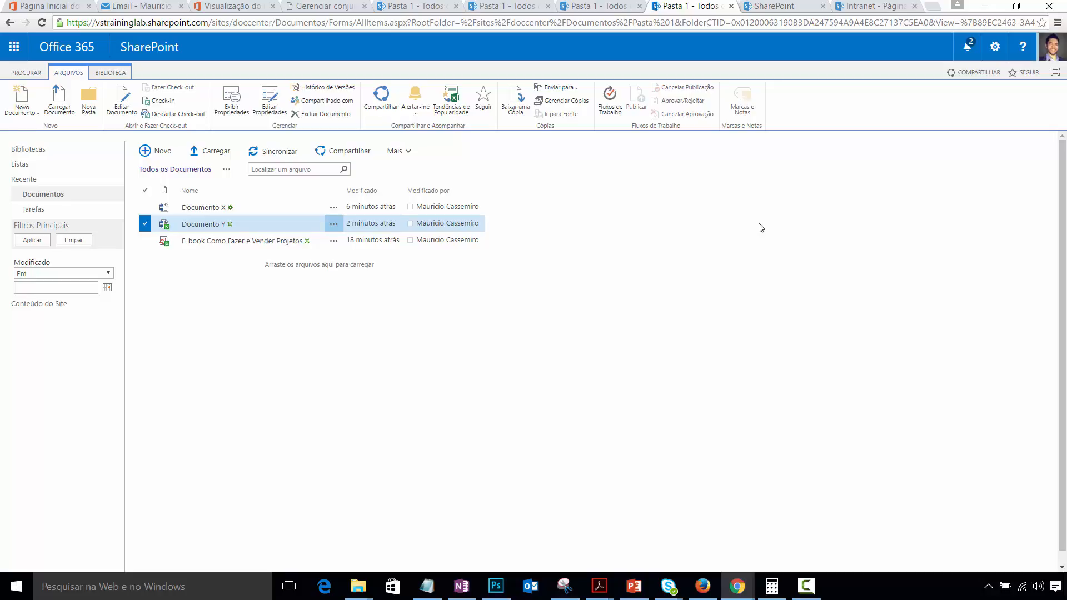
pyautogui.click(69, 73)
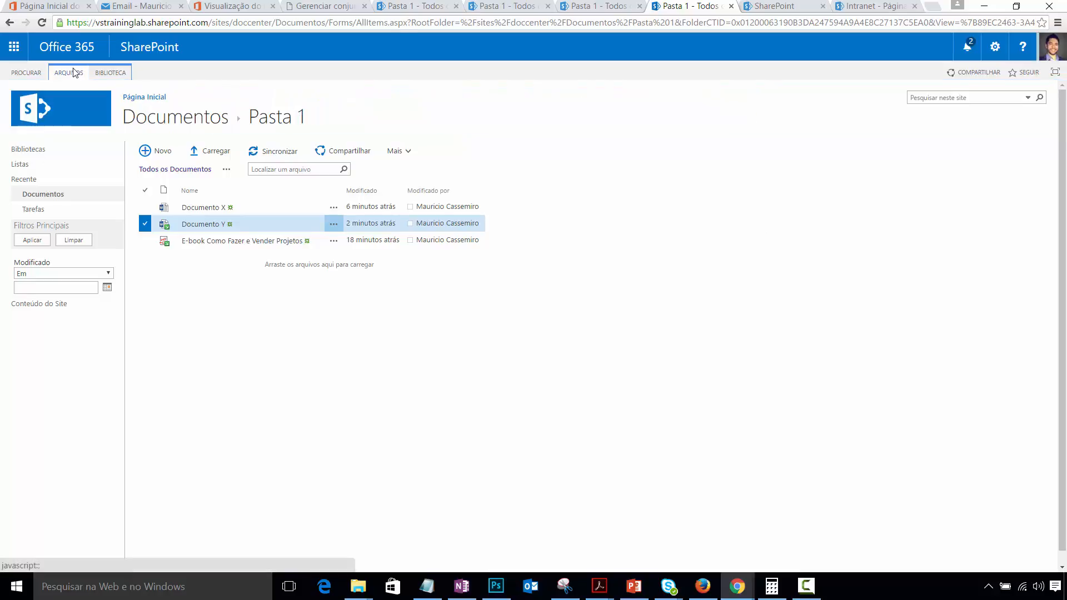
pyautogui.click(145, 97)
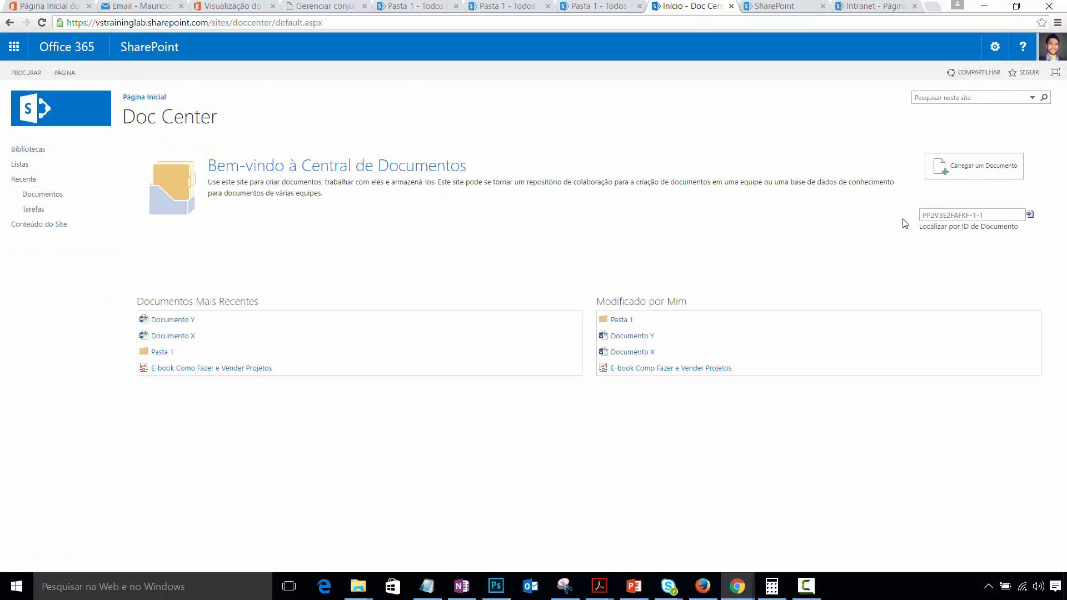